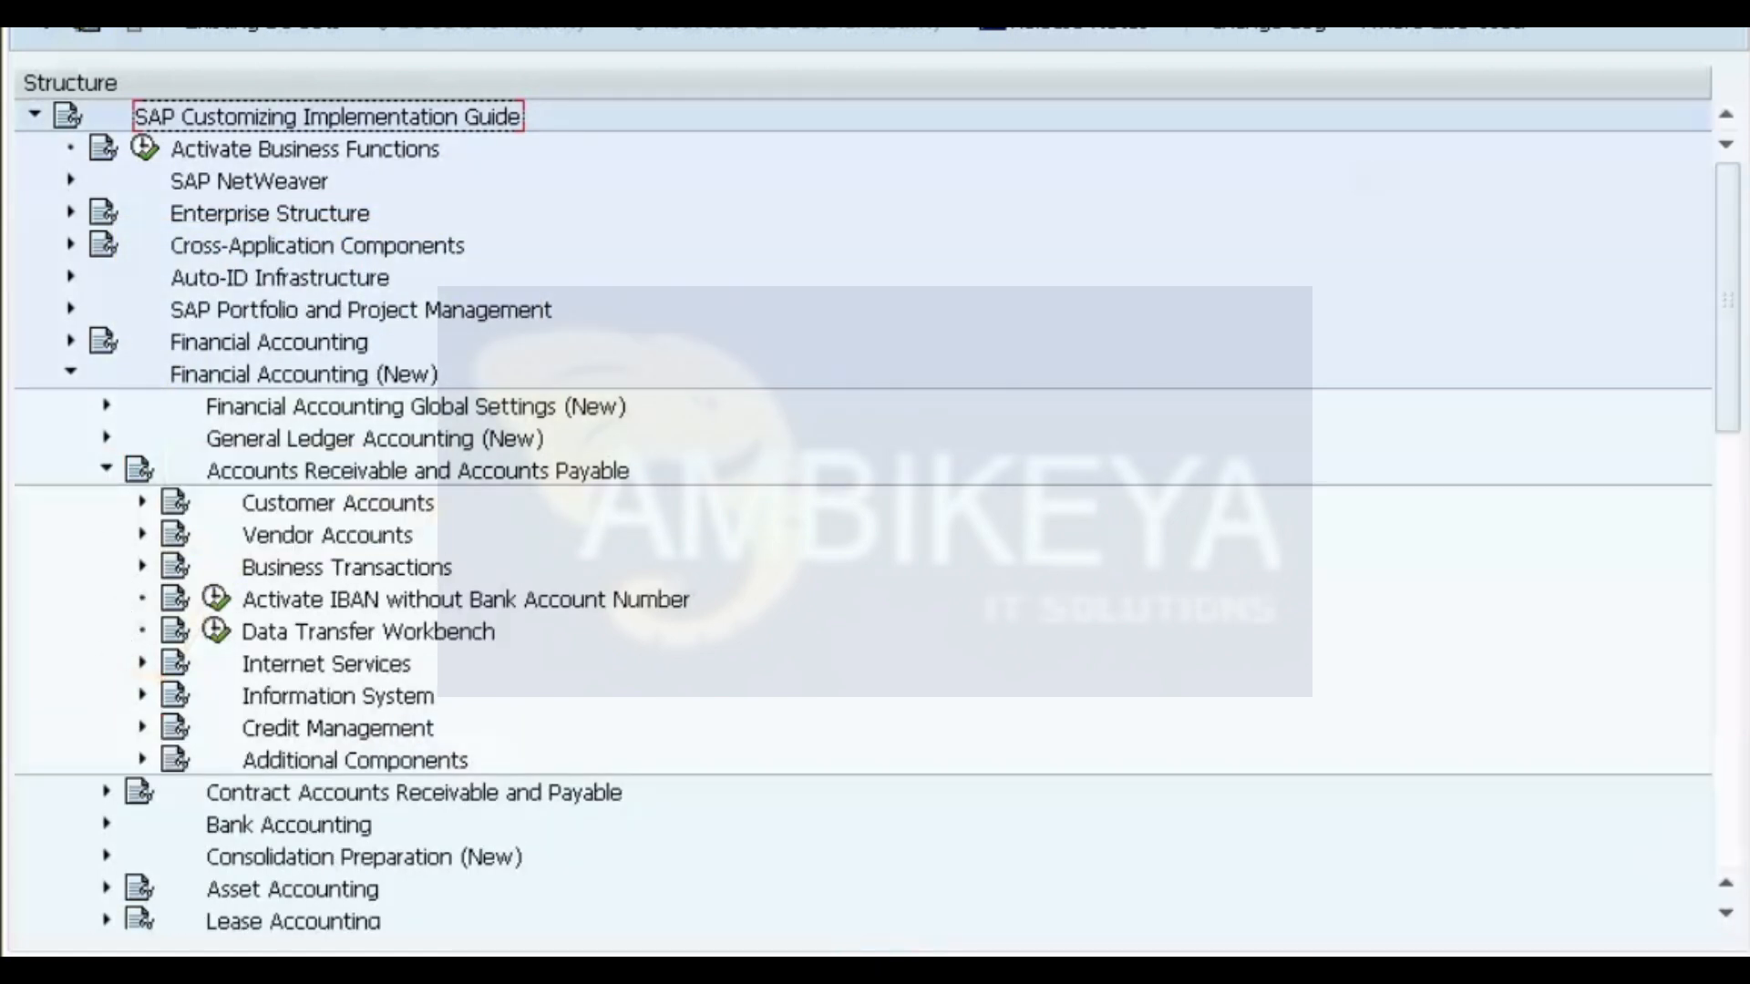
Open the Select Standard Evaluations activity for Accounts Receivable in the Accounts Receivable and Accounts Payable information system settings.
click(141, 697)
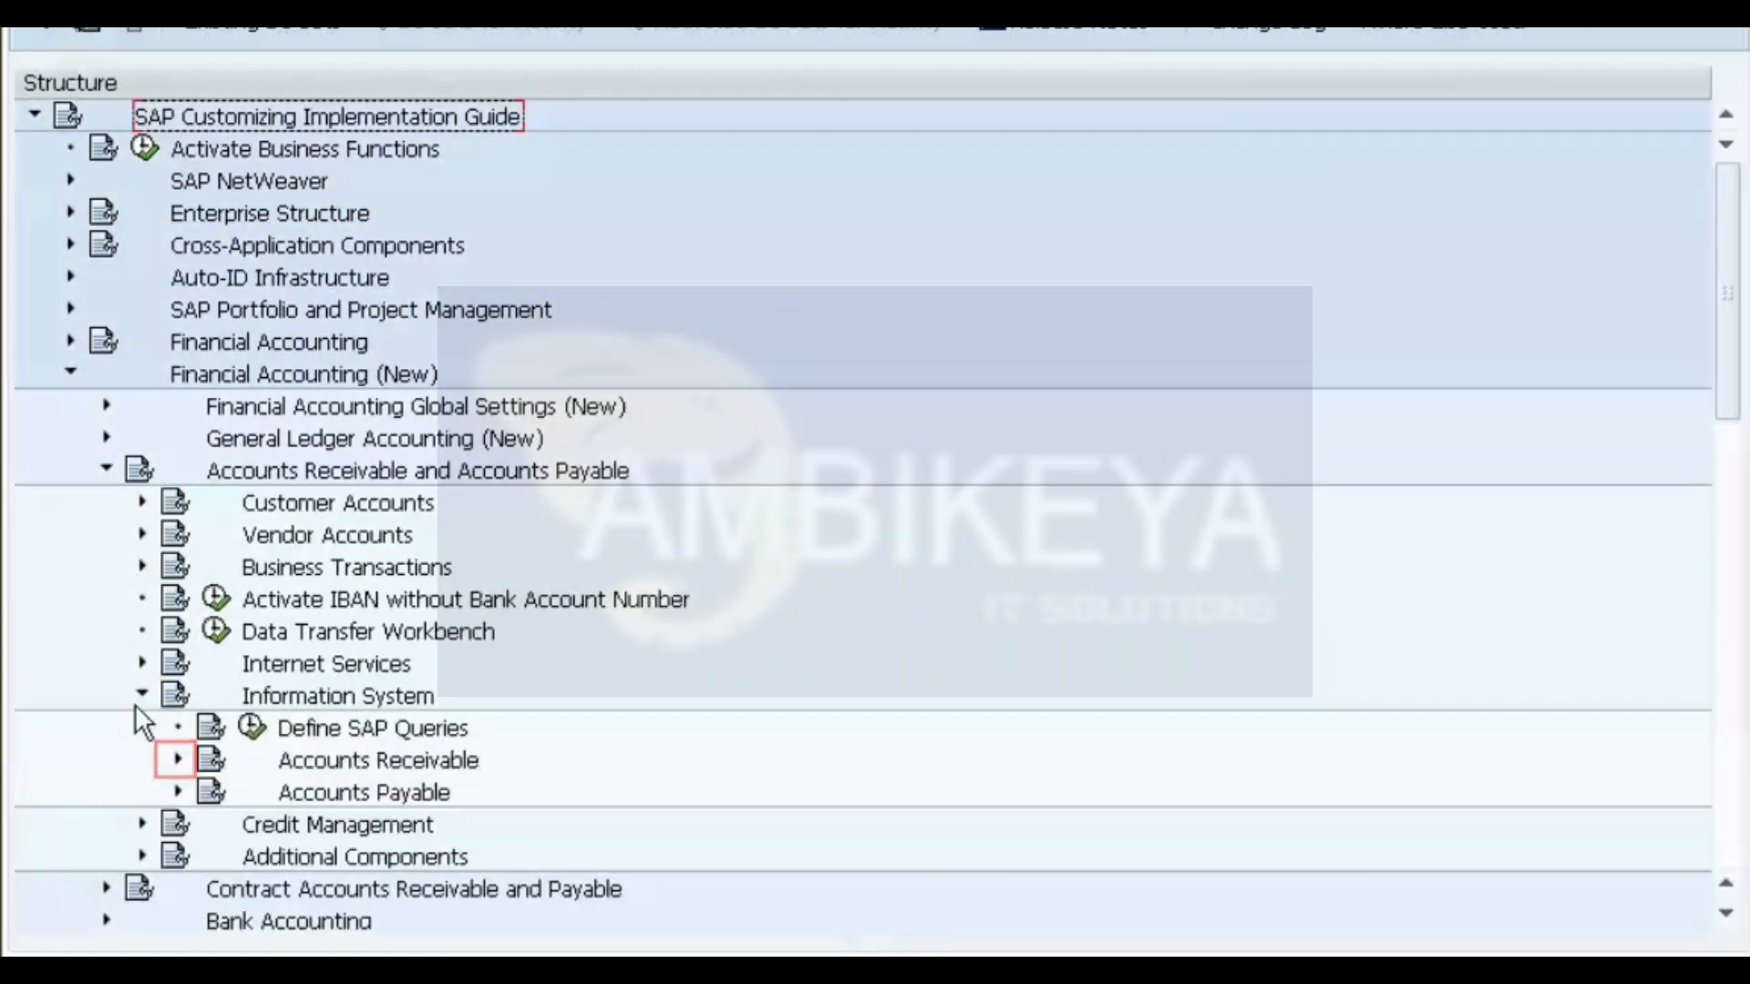
click(177, 760)
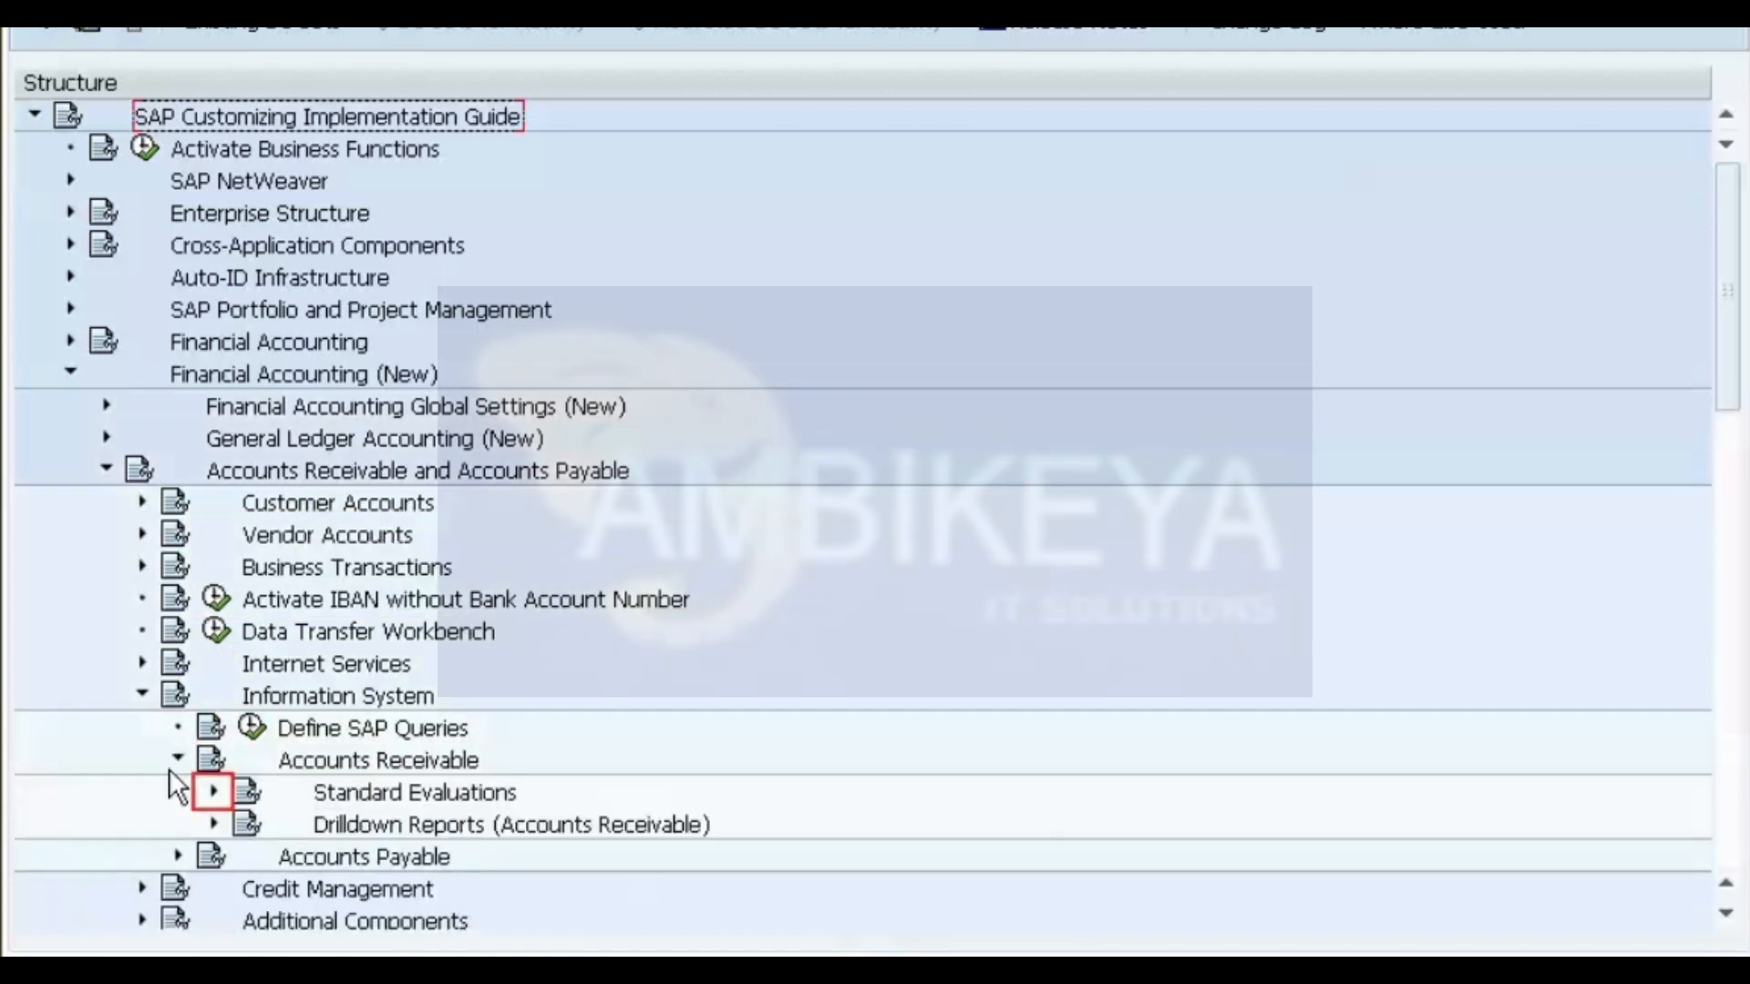
click(207, 800)
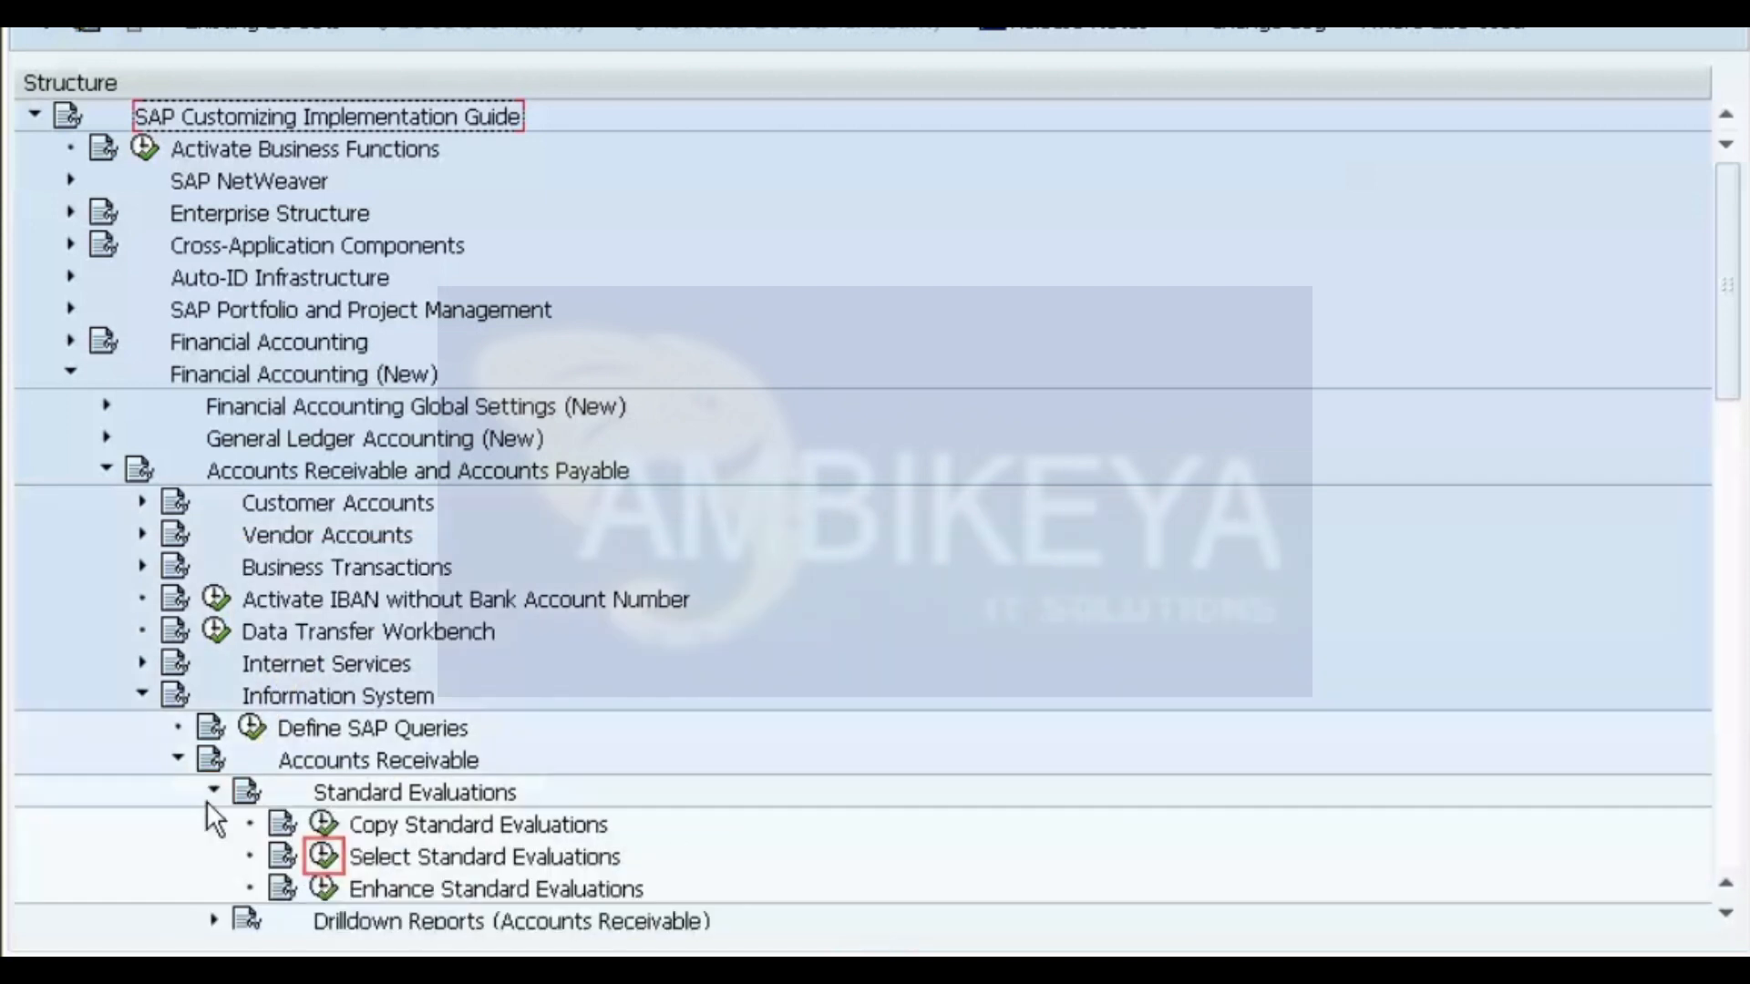
click(319, 861)
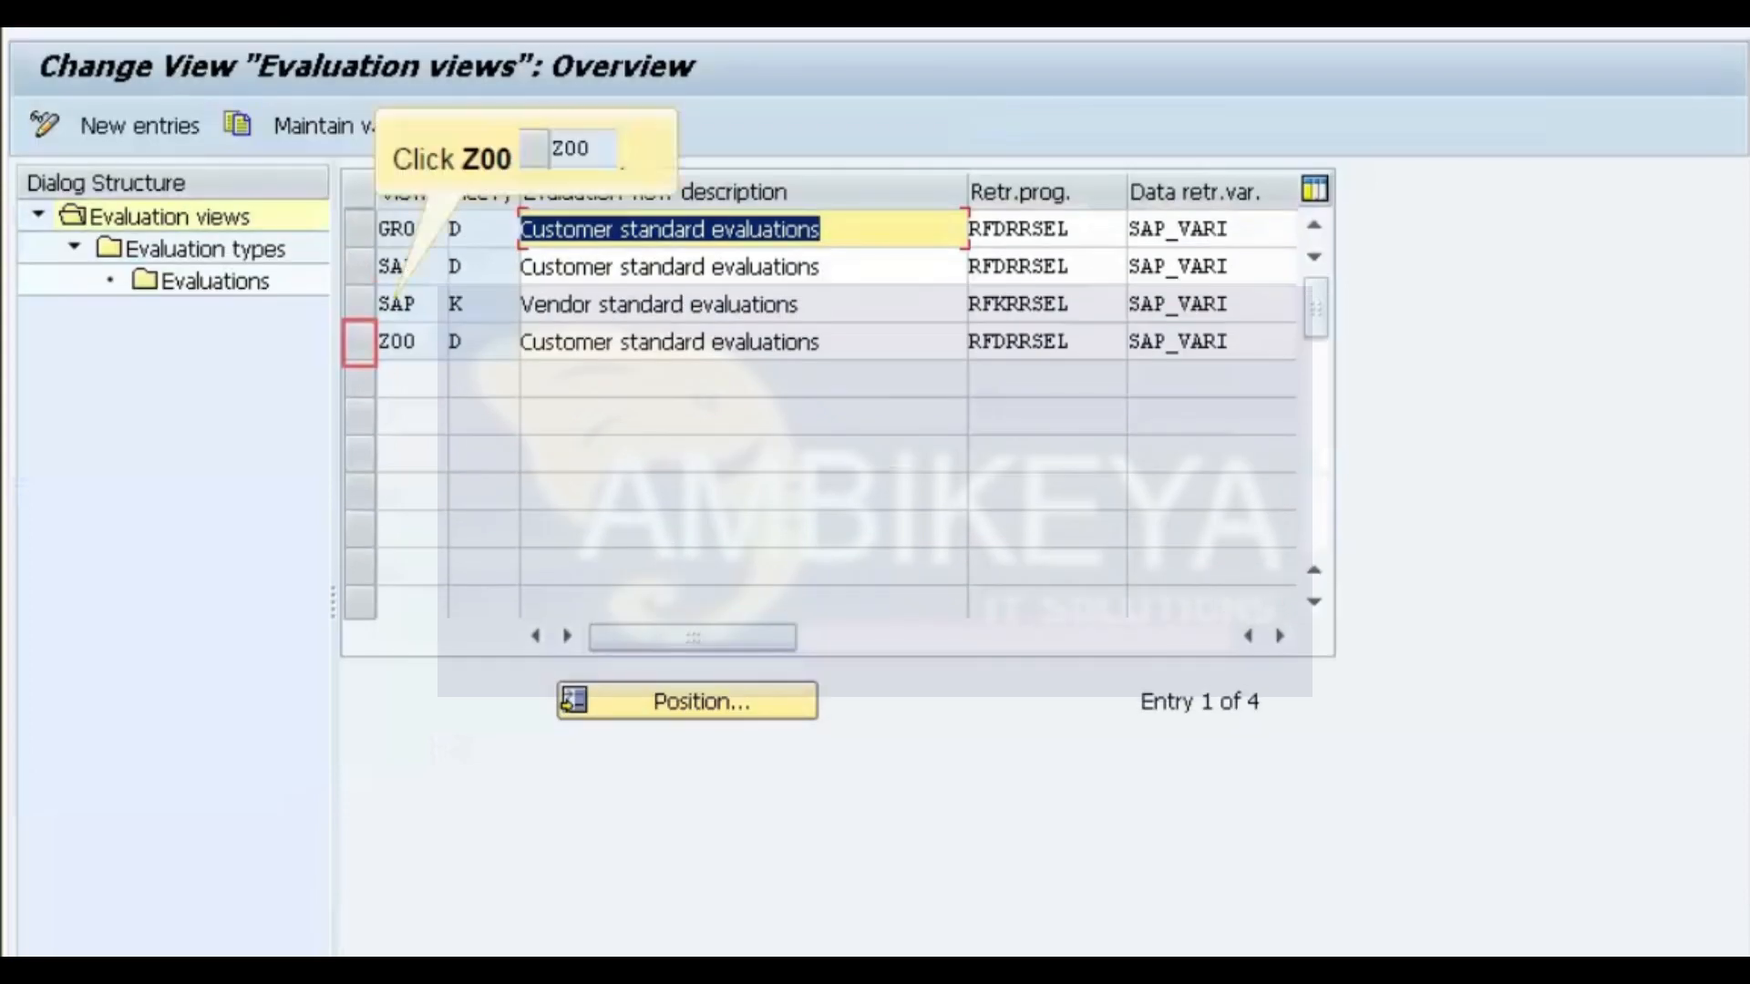
Open the evaluations of evaluation type 01, Due date analysis, within the customer evaluation view Z00.
click(356, 358)
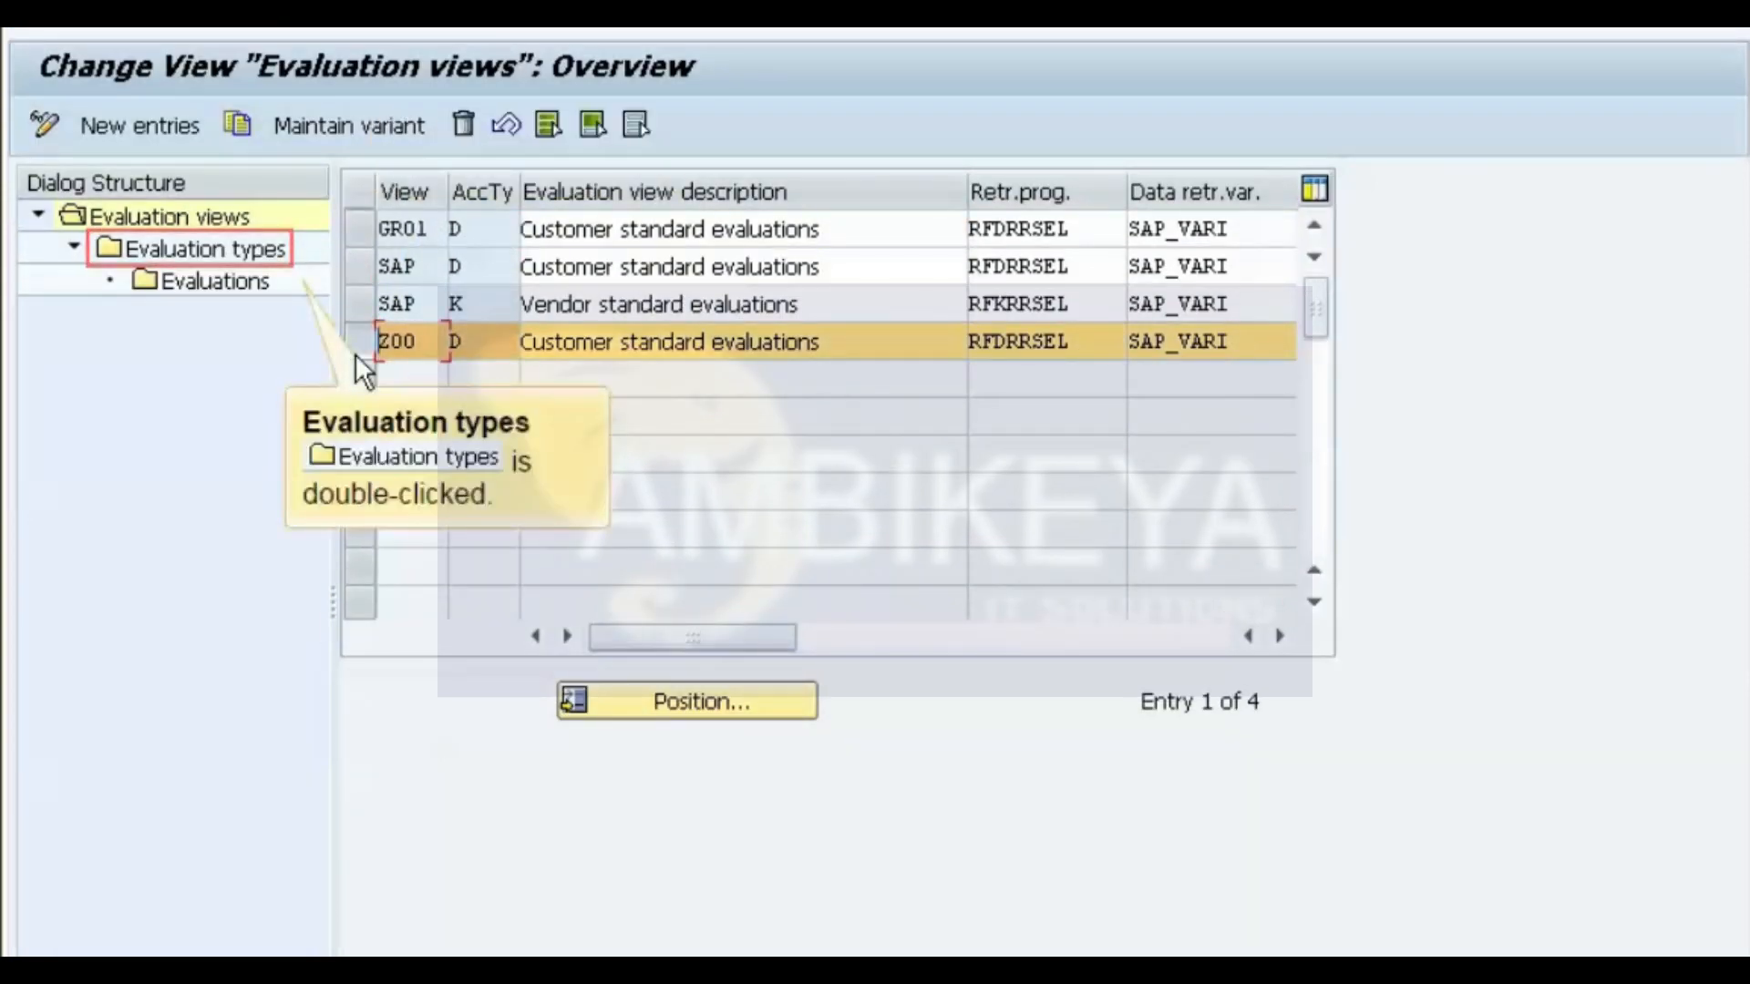
double_click(151, 255)
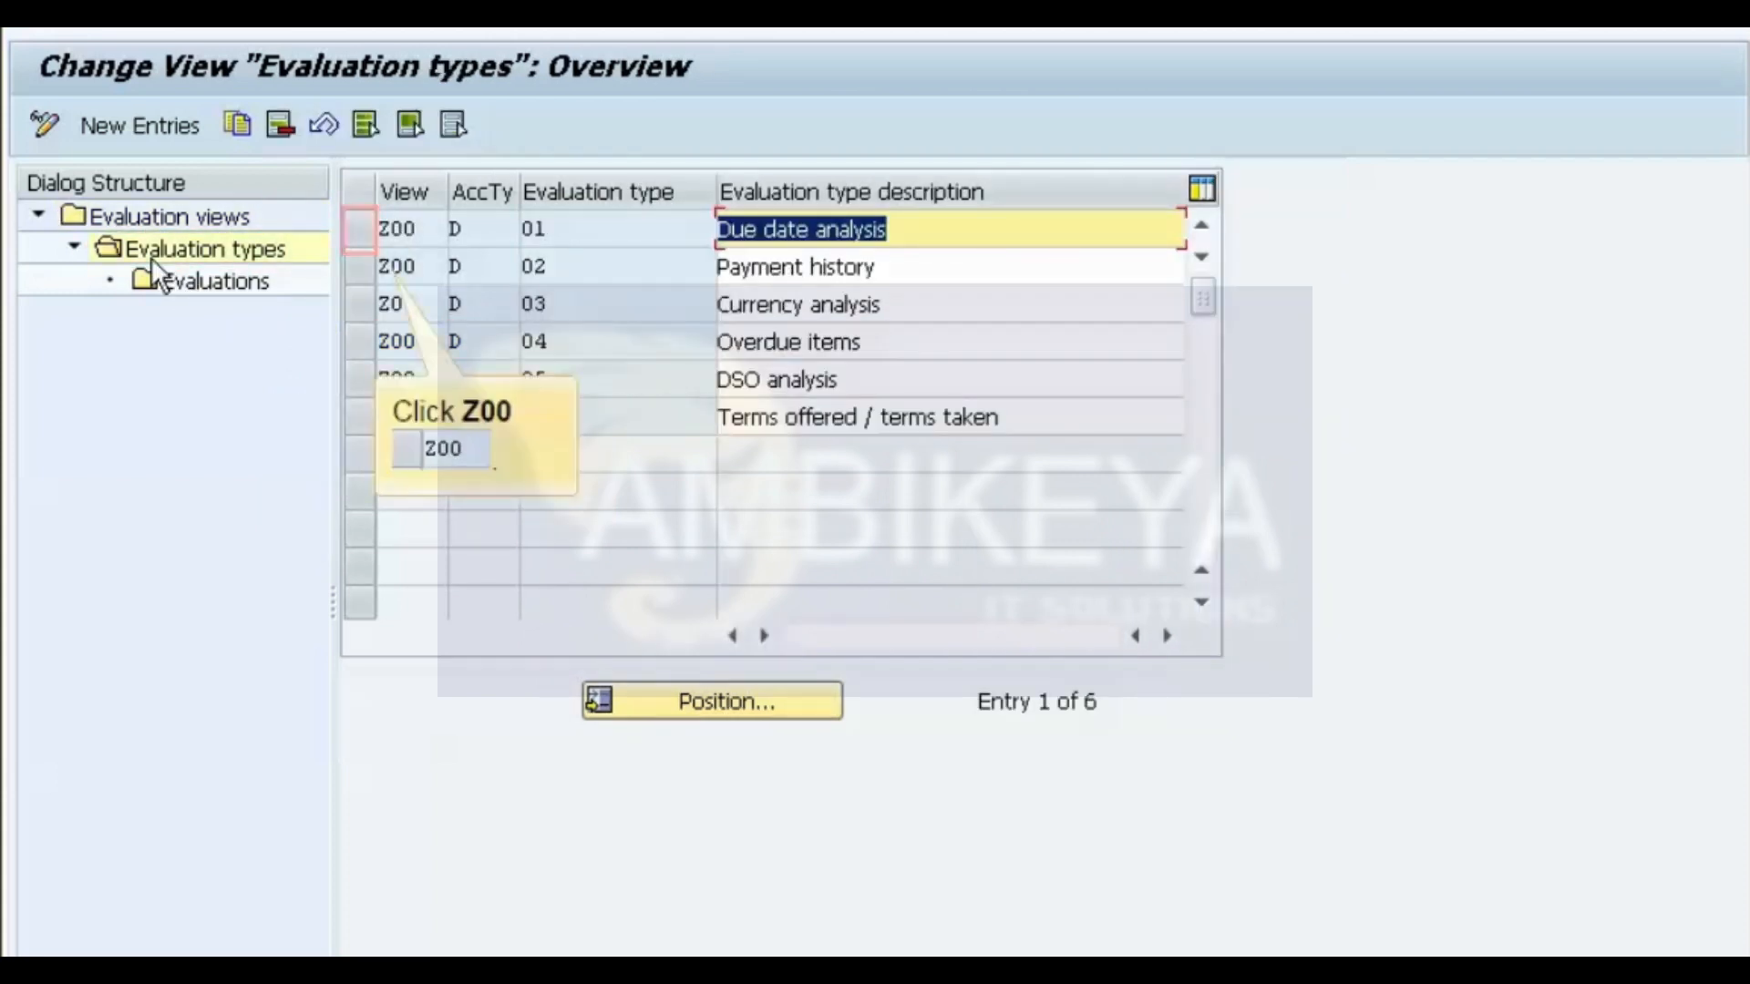
click(358, 243)
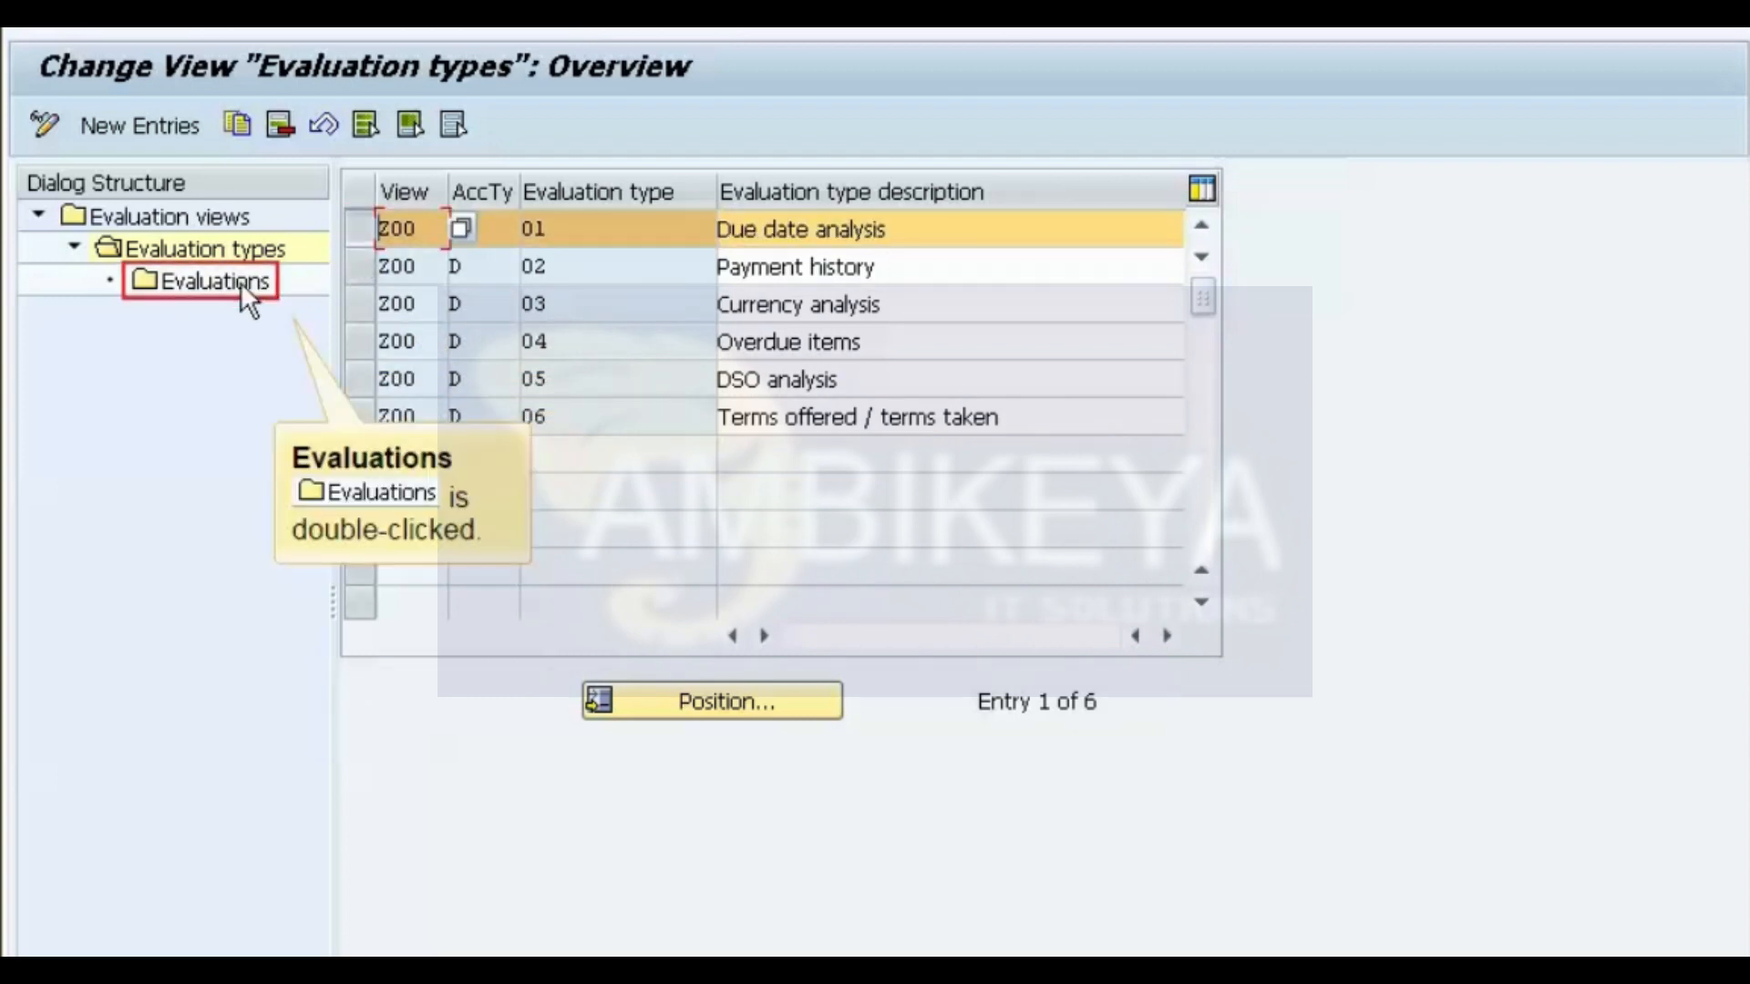
double_click(175, 288)
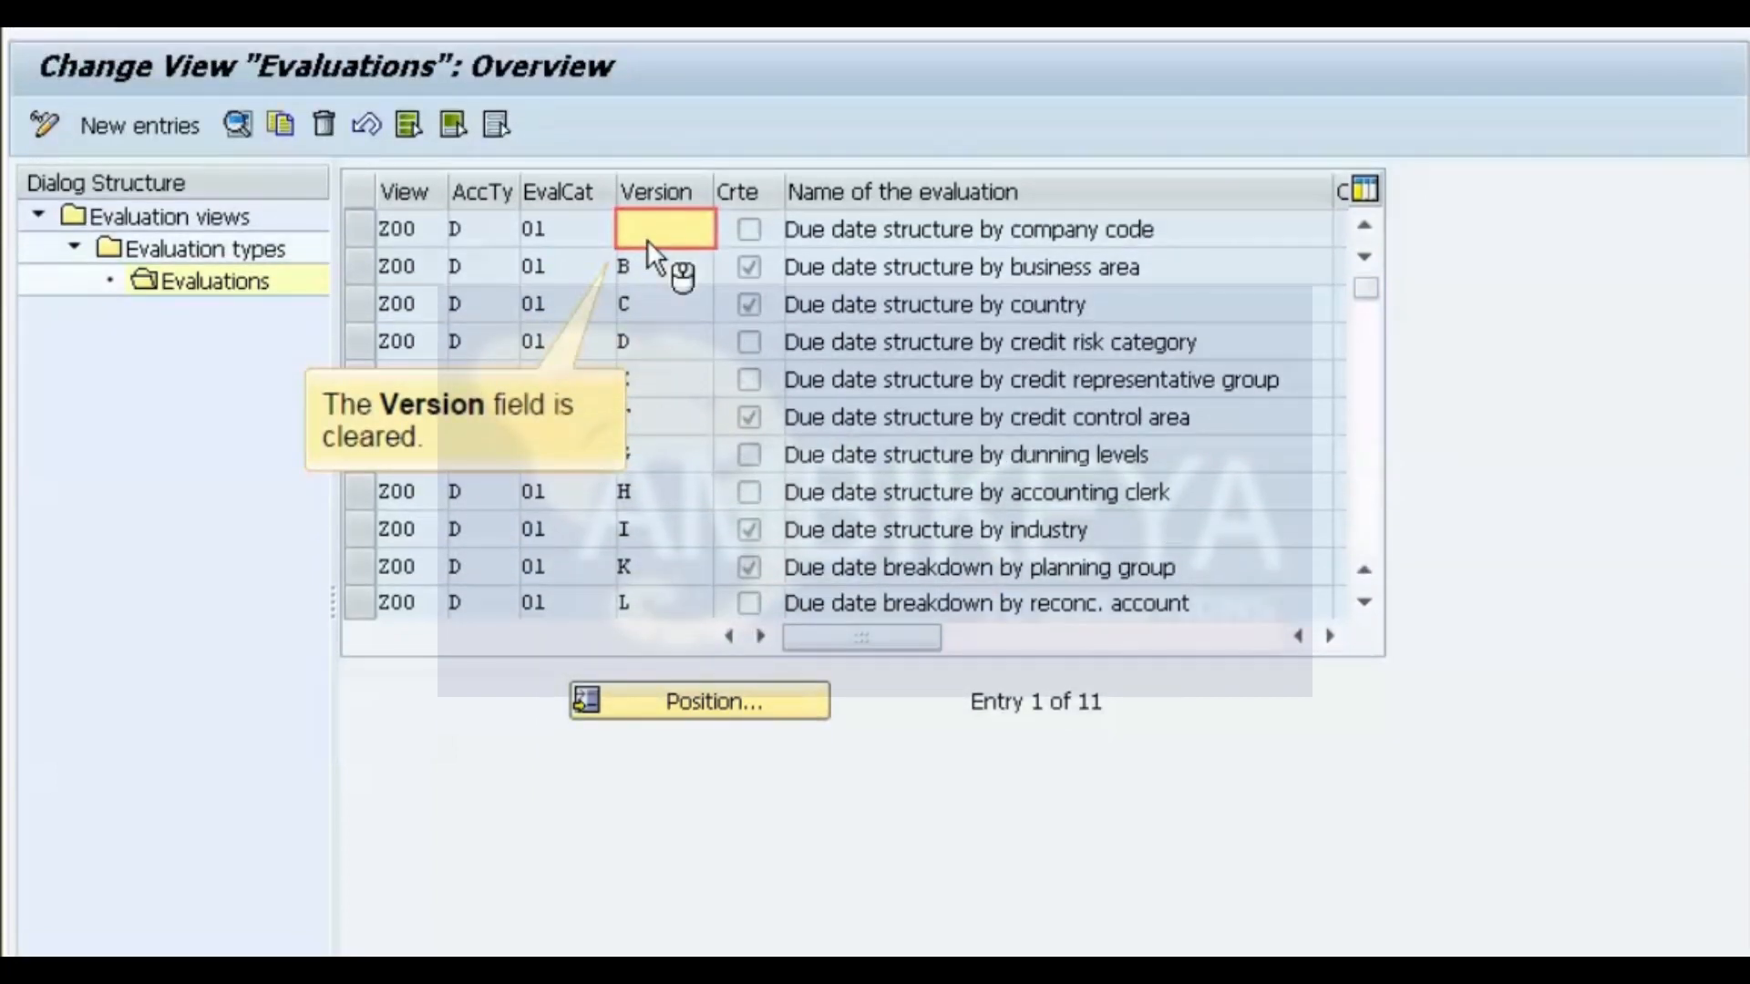
Enable creation of evaluation version A, Due date structure by company code, in its details and save the change.
text(A)
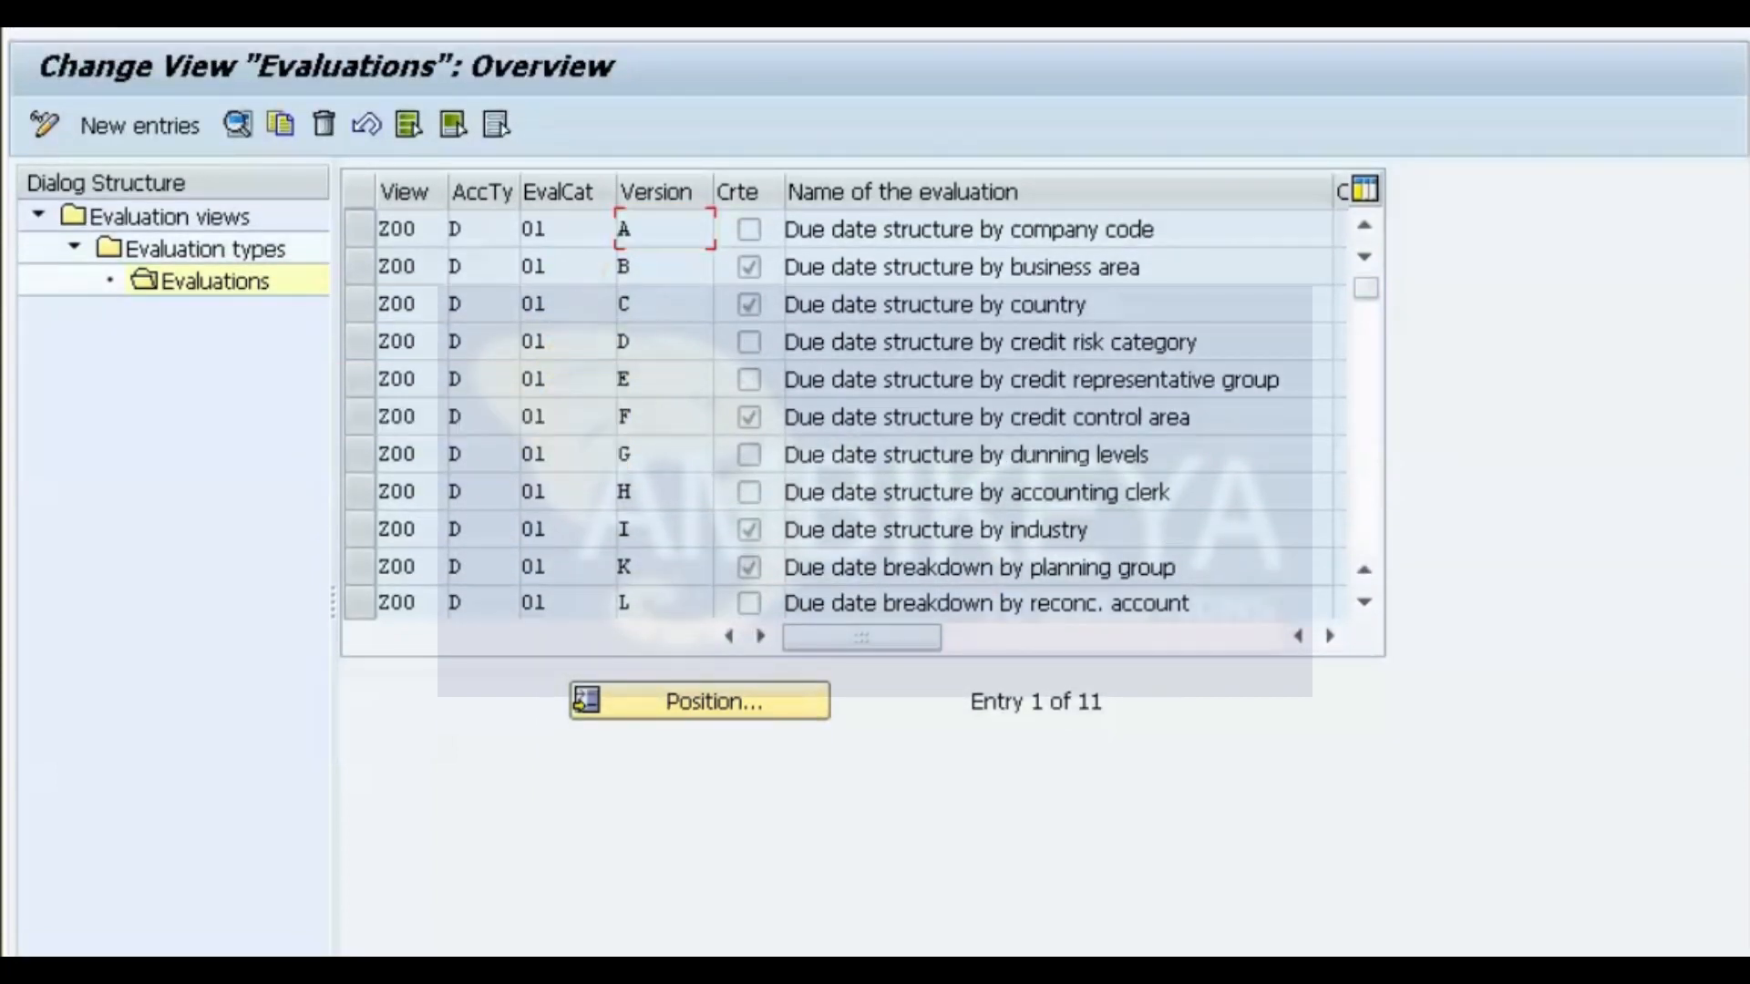
key(Return)
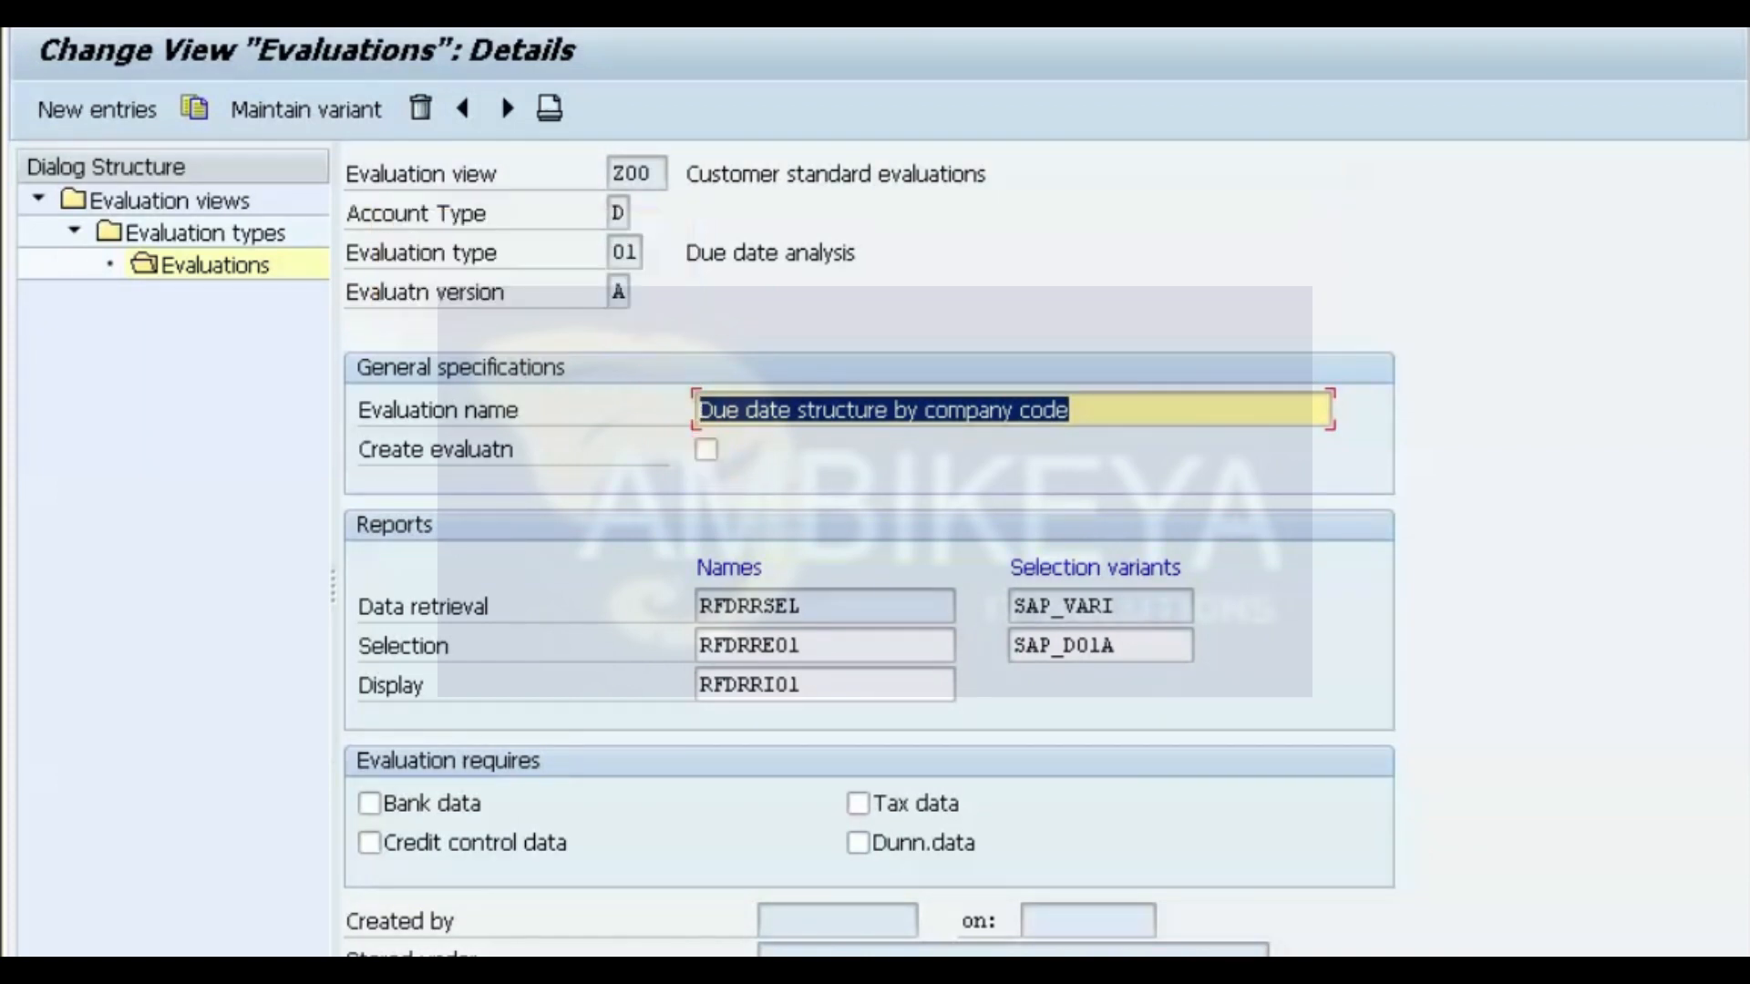
click(706, 449)
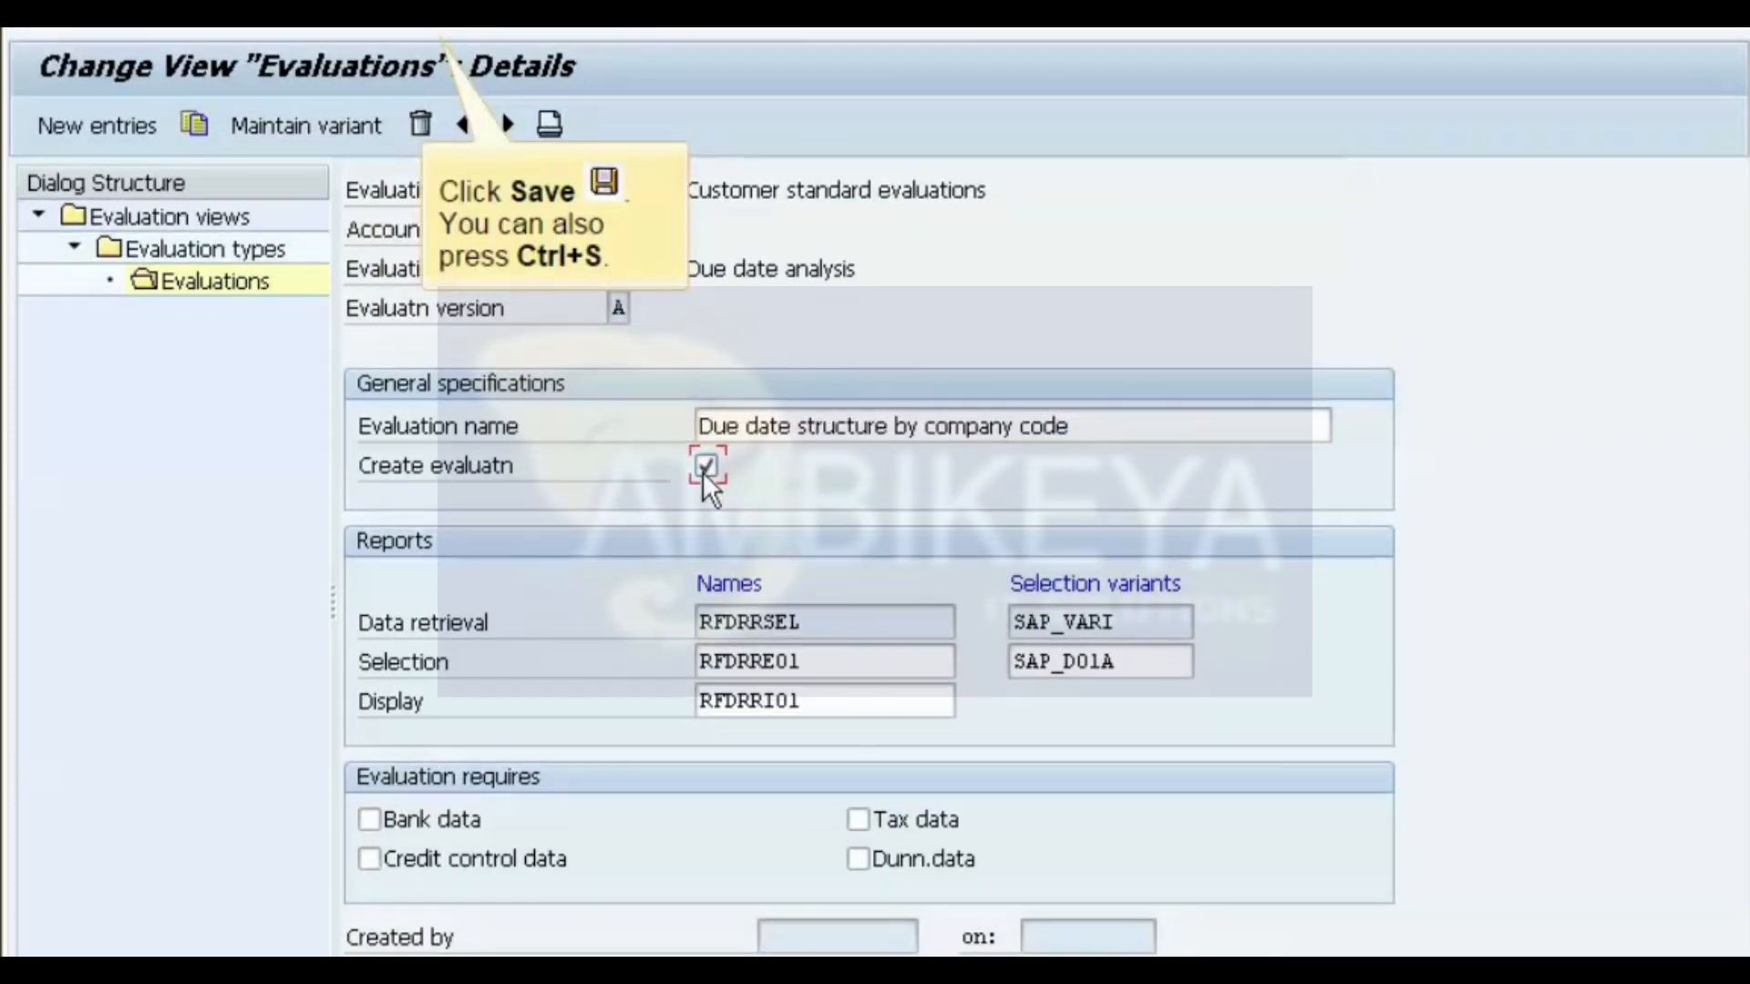
click(404, 34)
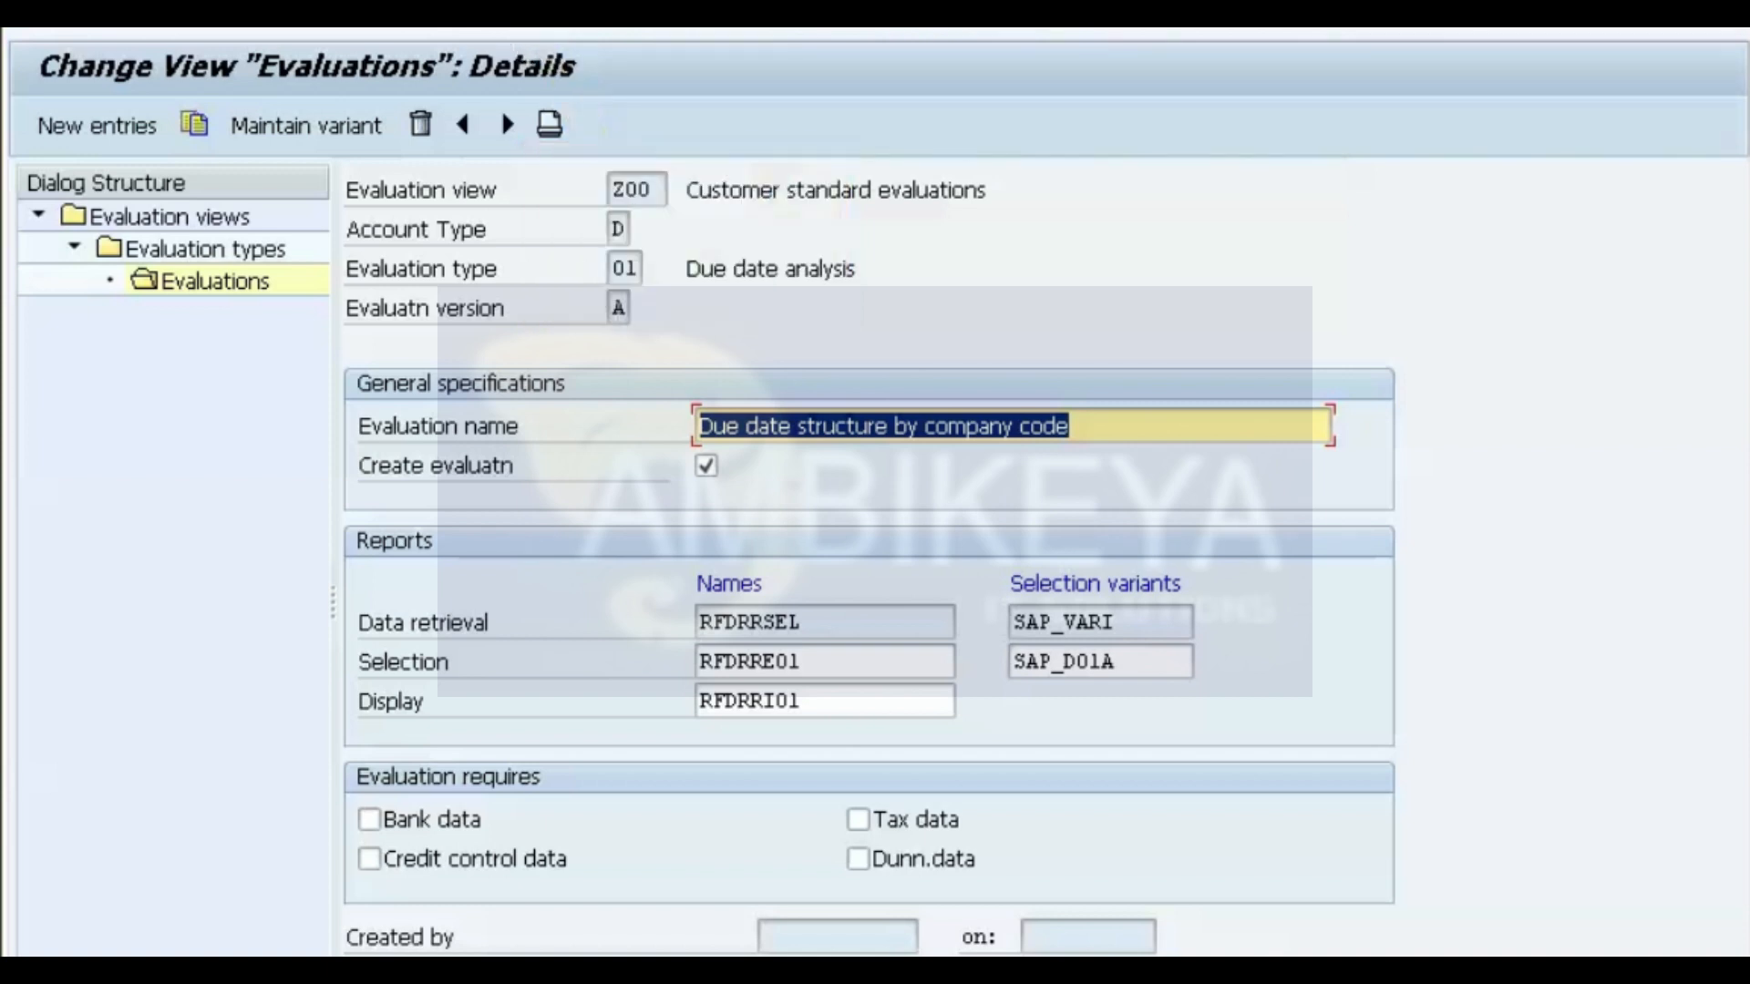
Exit the evaluation details, the implementation guide and the customizing project screen.
click(496, 27)
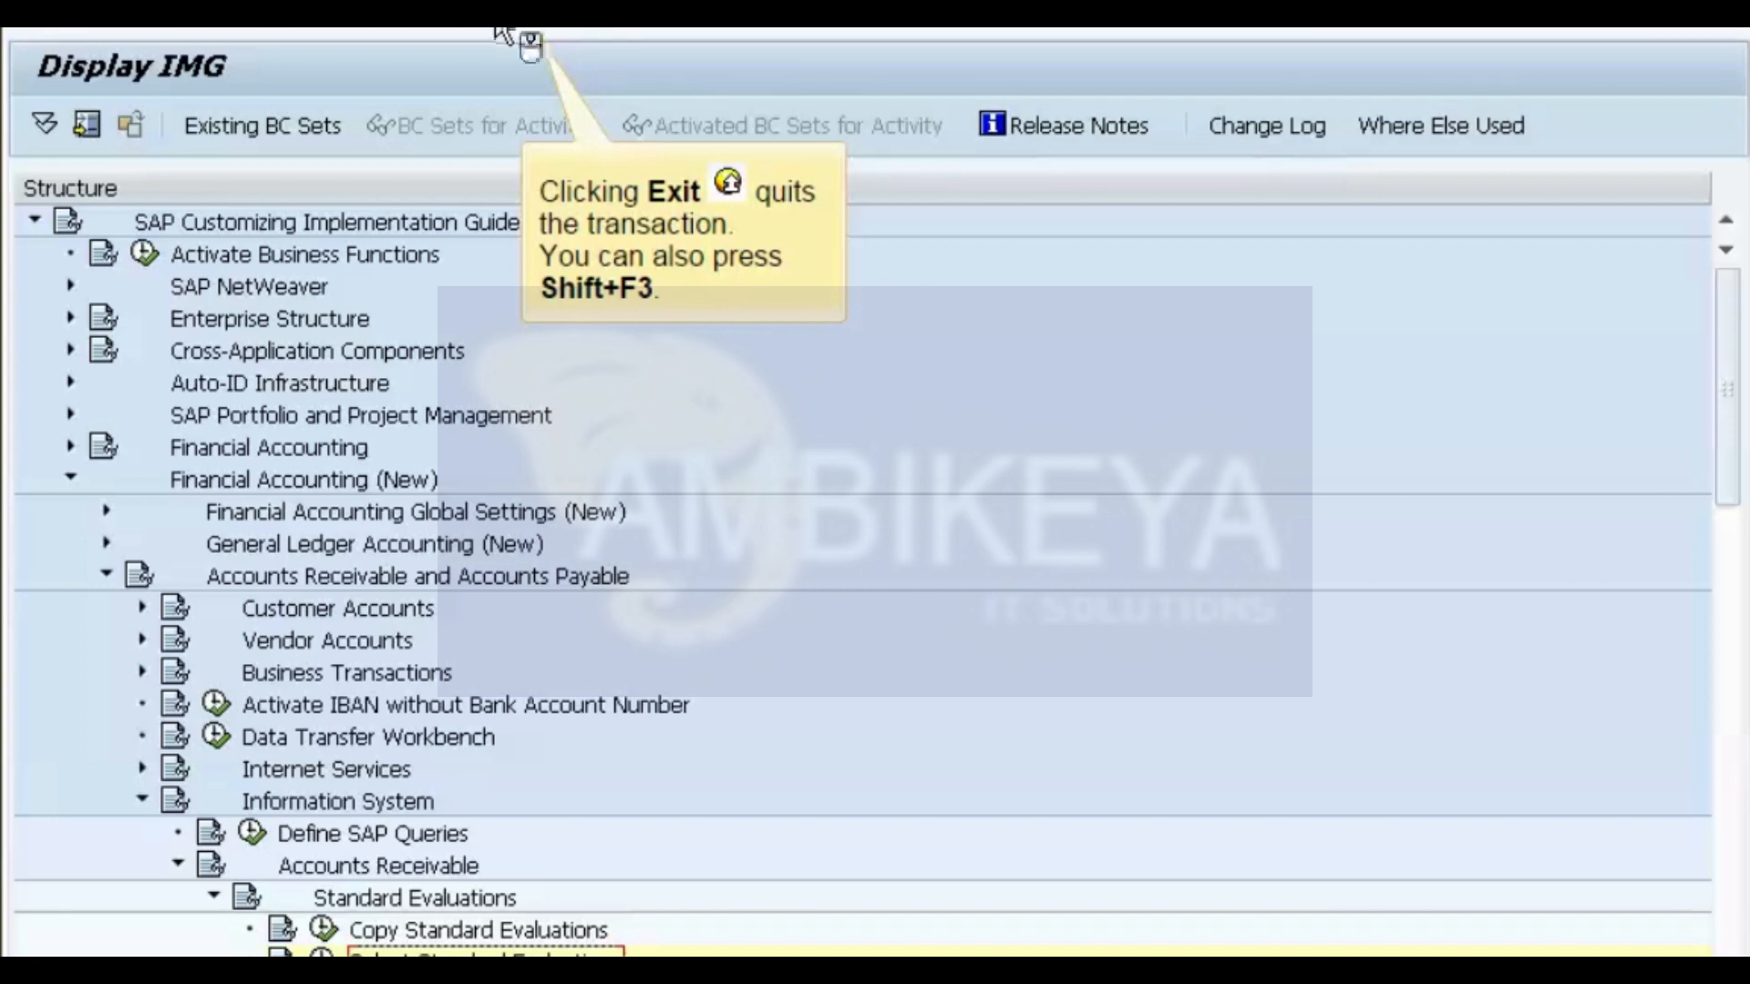
click(497, 28)
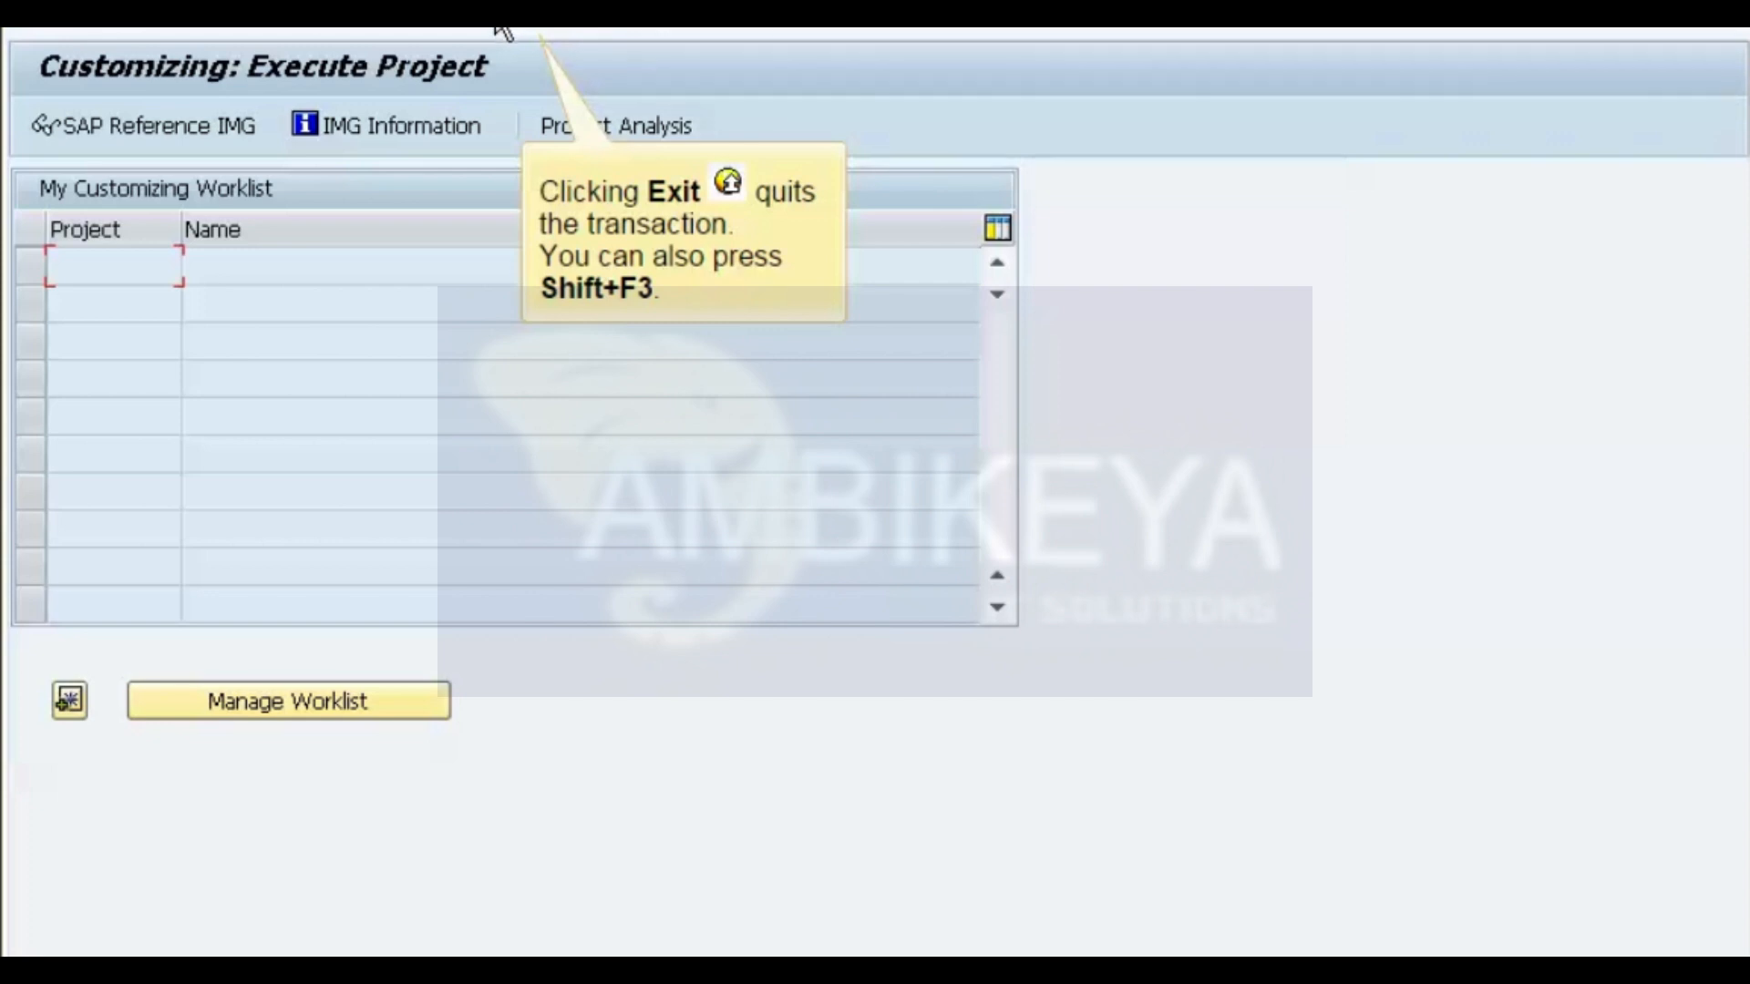
click(496, 29)
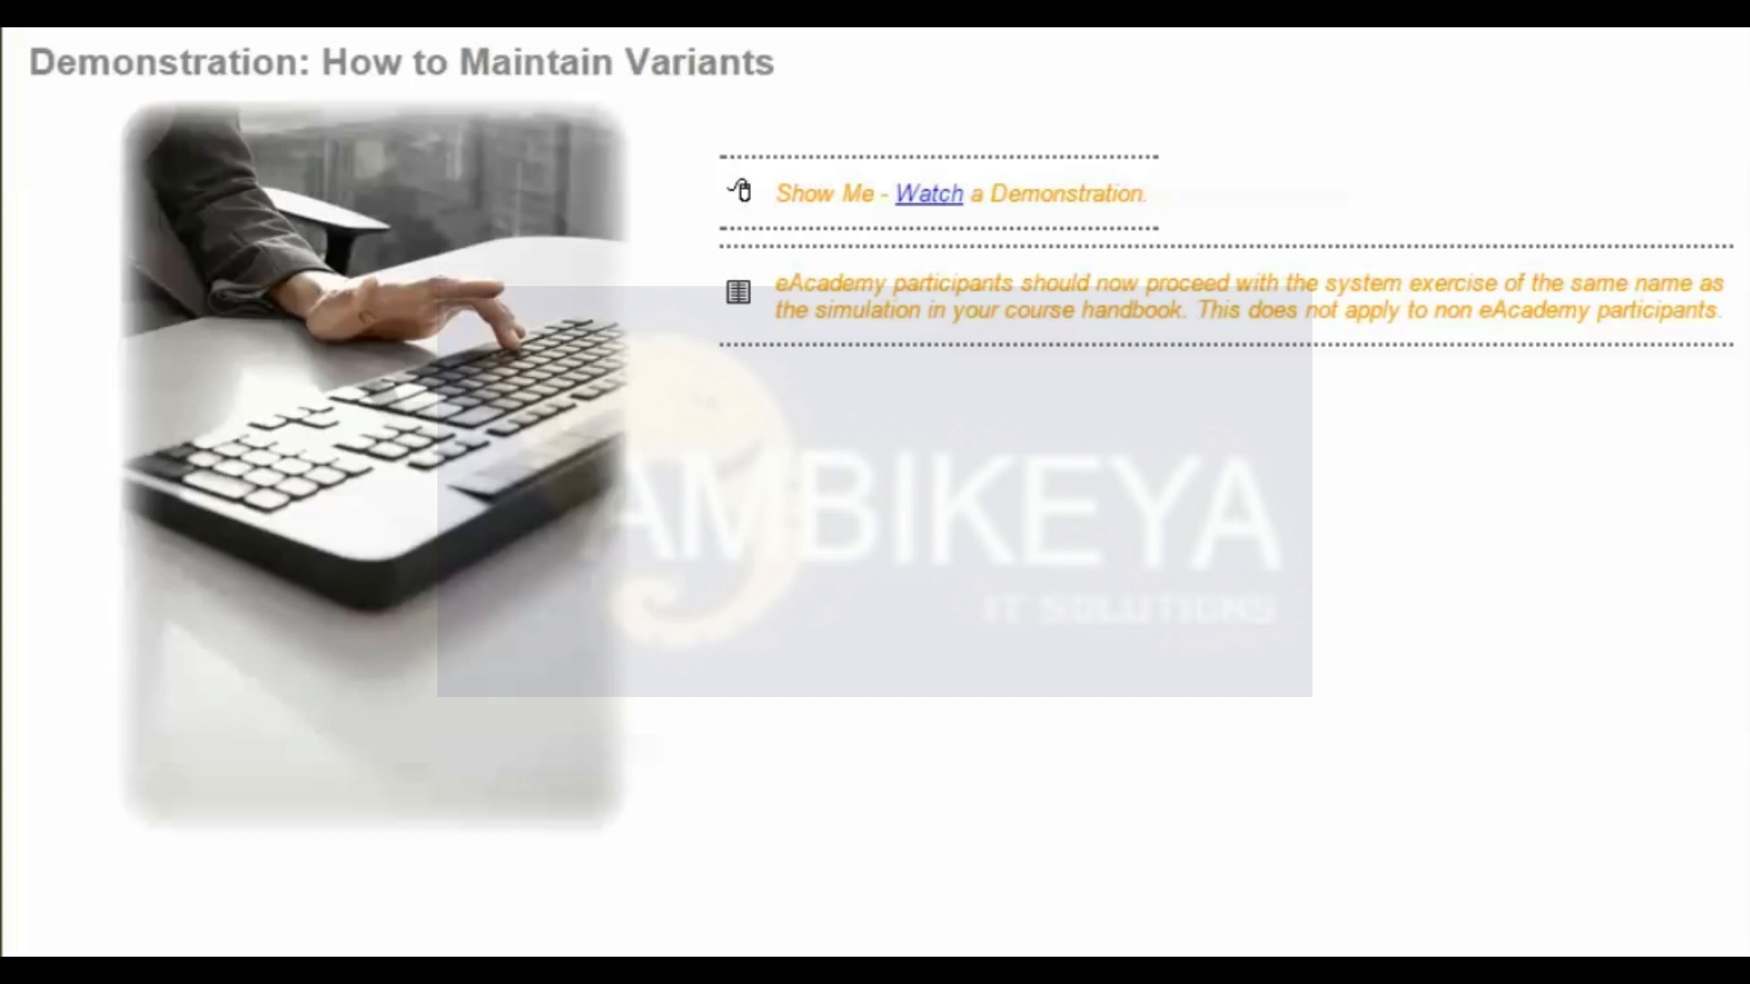
Start the demonstration on how to maintain variants and continue past its introduction.
click(929, 194)
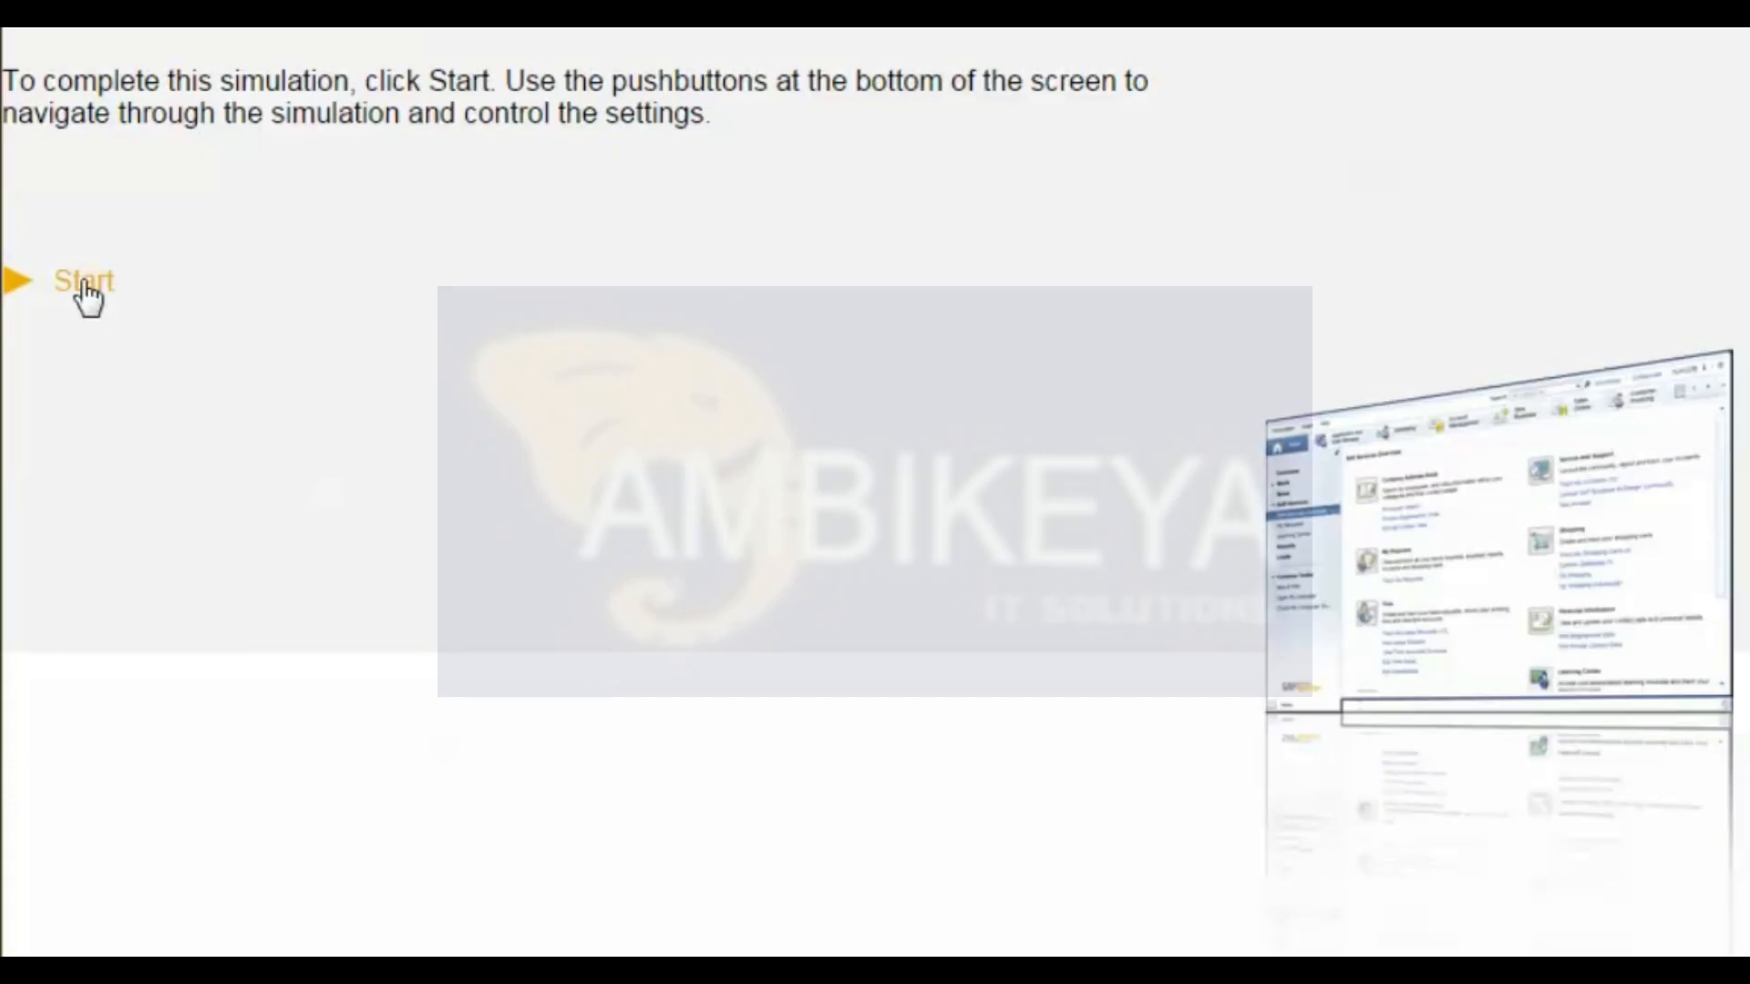
click(85, 285)
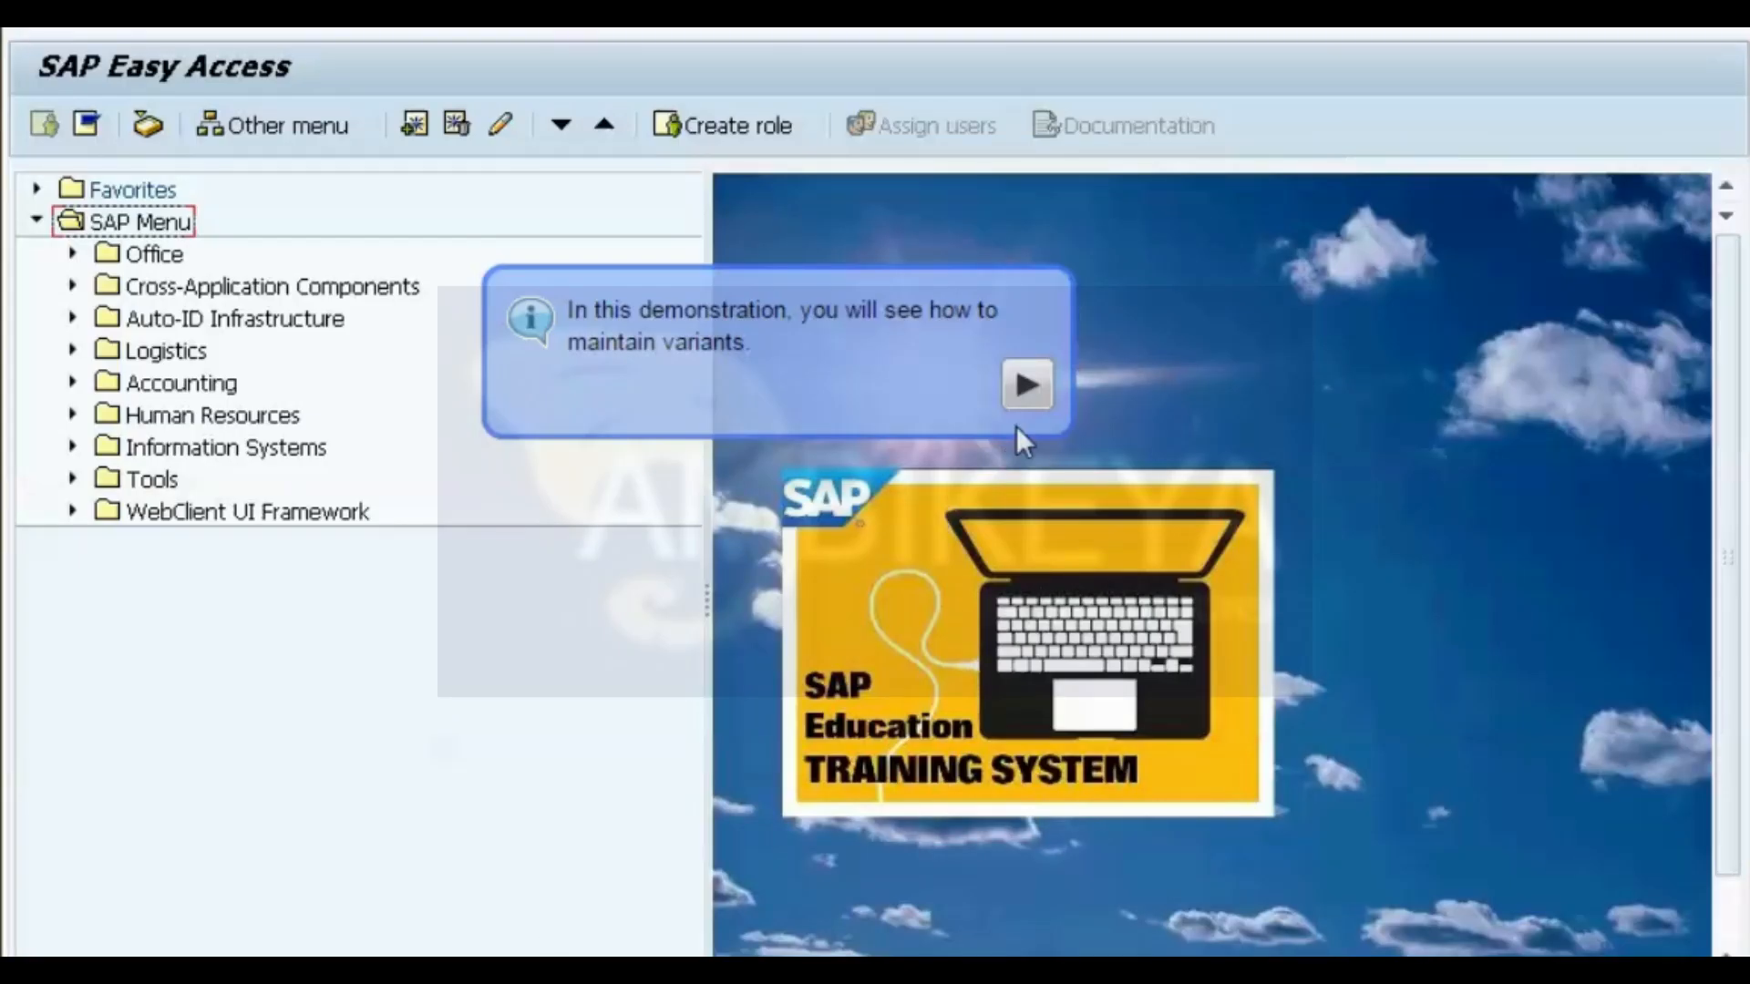
click(1010, 403)
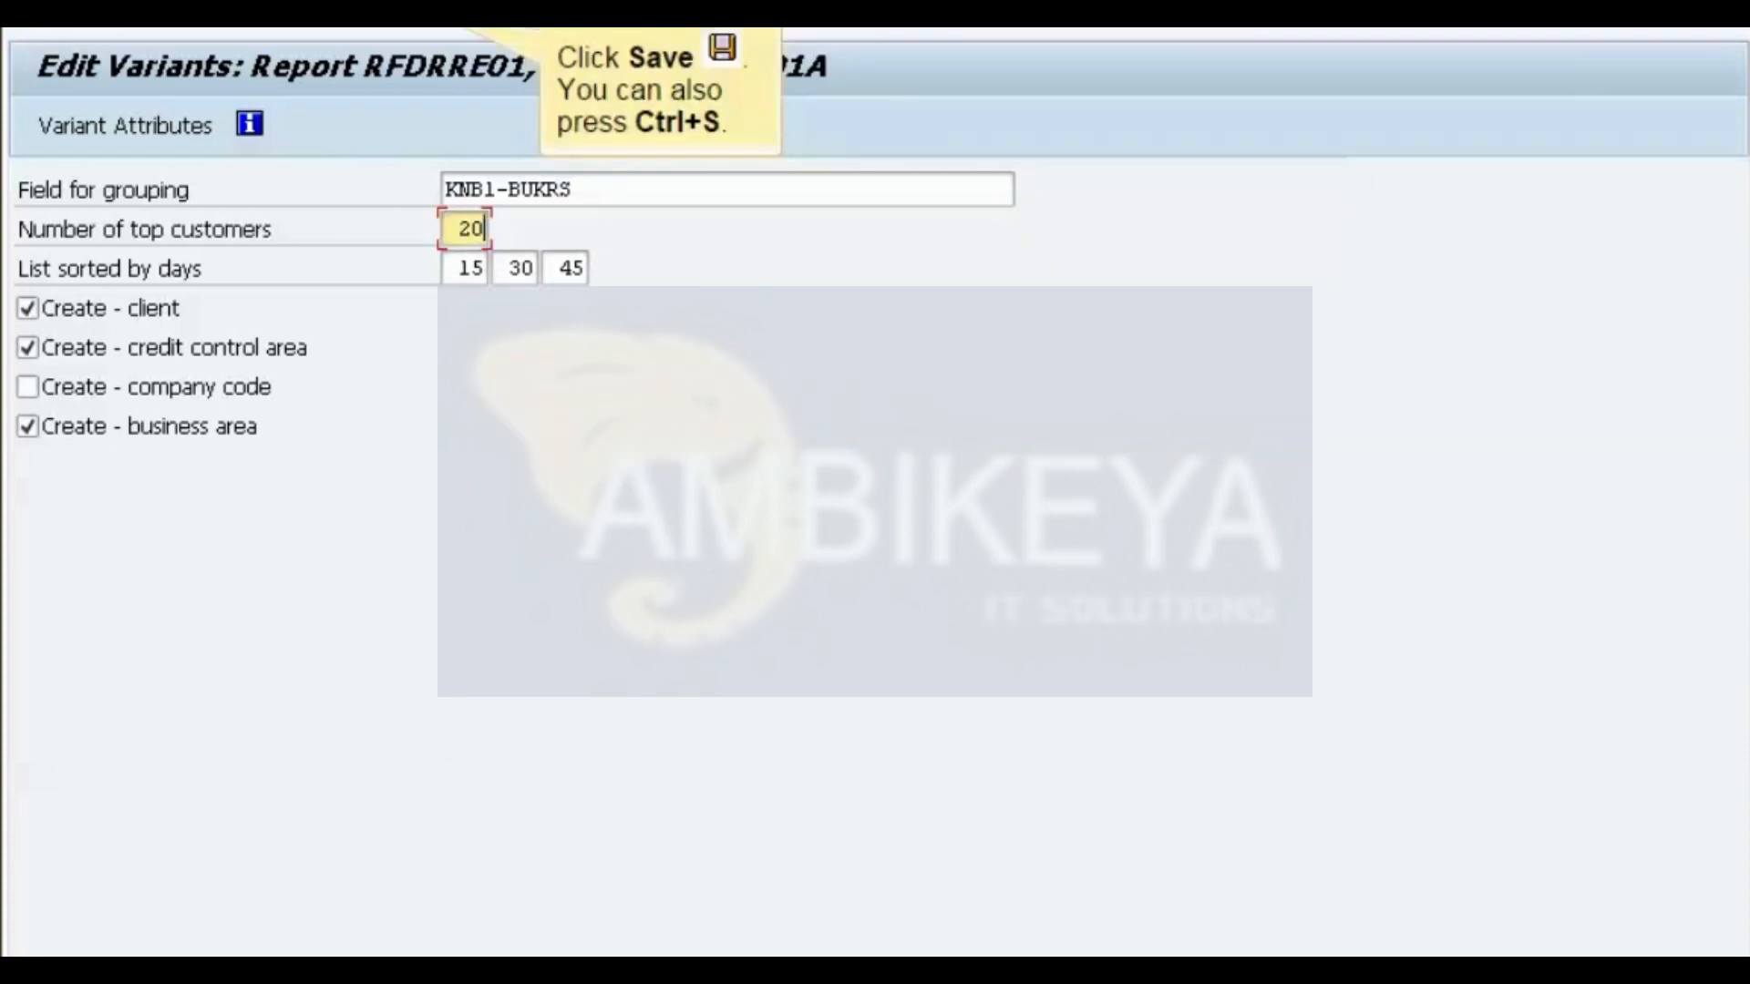
Save variant SAP_D01A of report RFDRRE01 with 20 top customers and leave the variant editor.
click(401, 31)
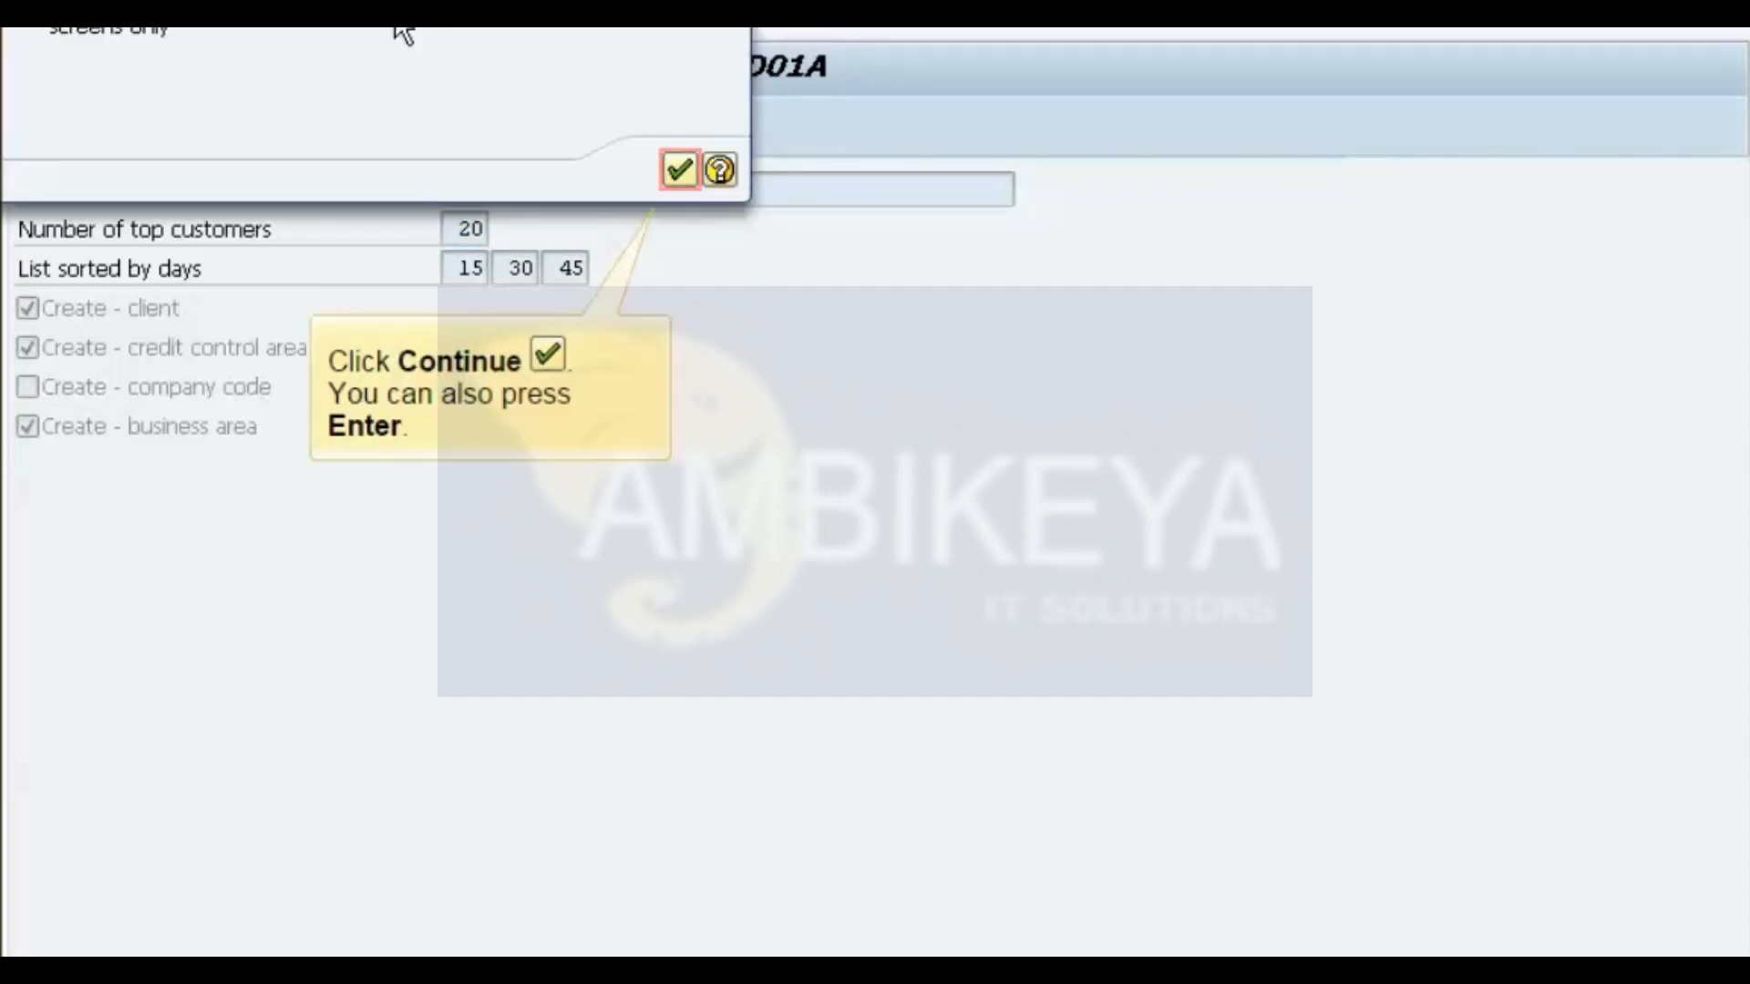
click(676, 175)
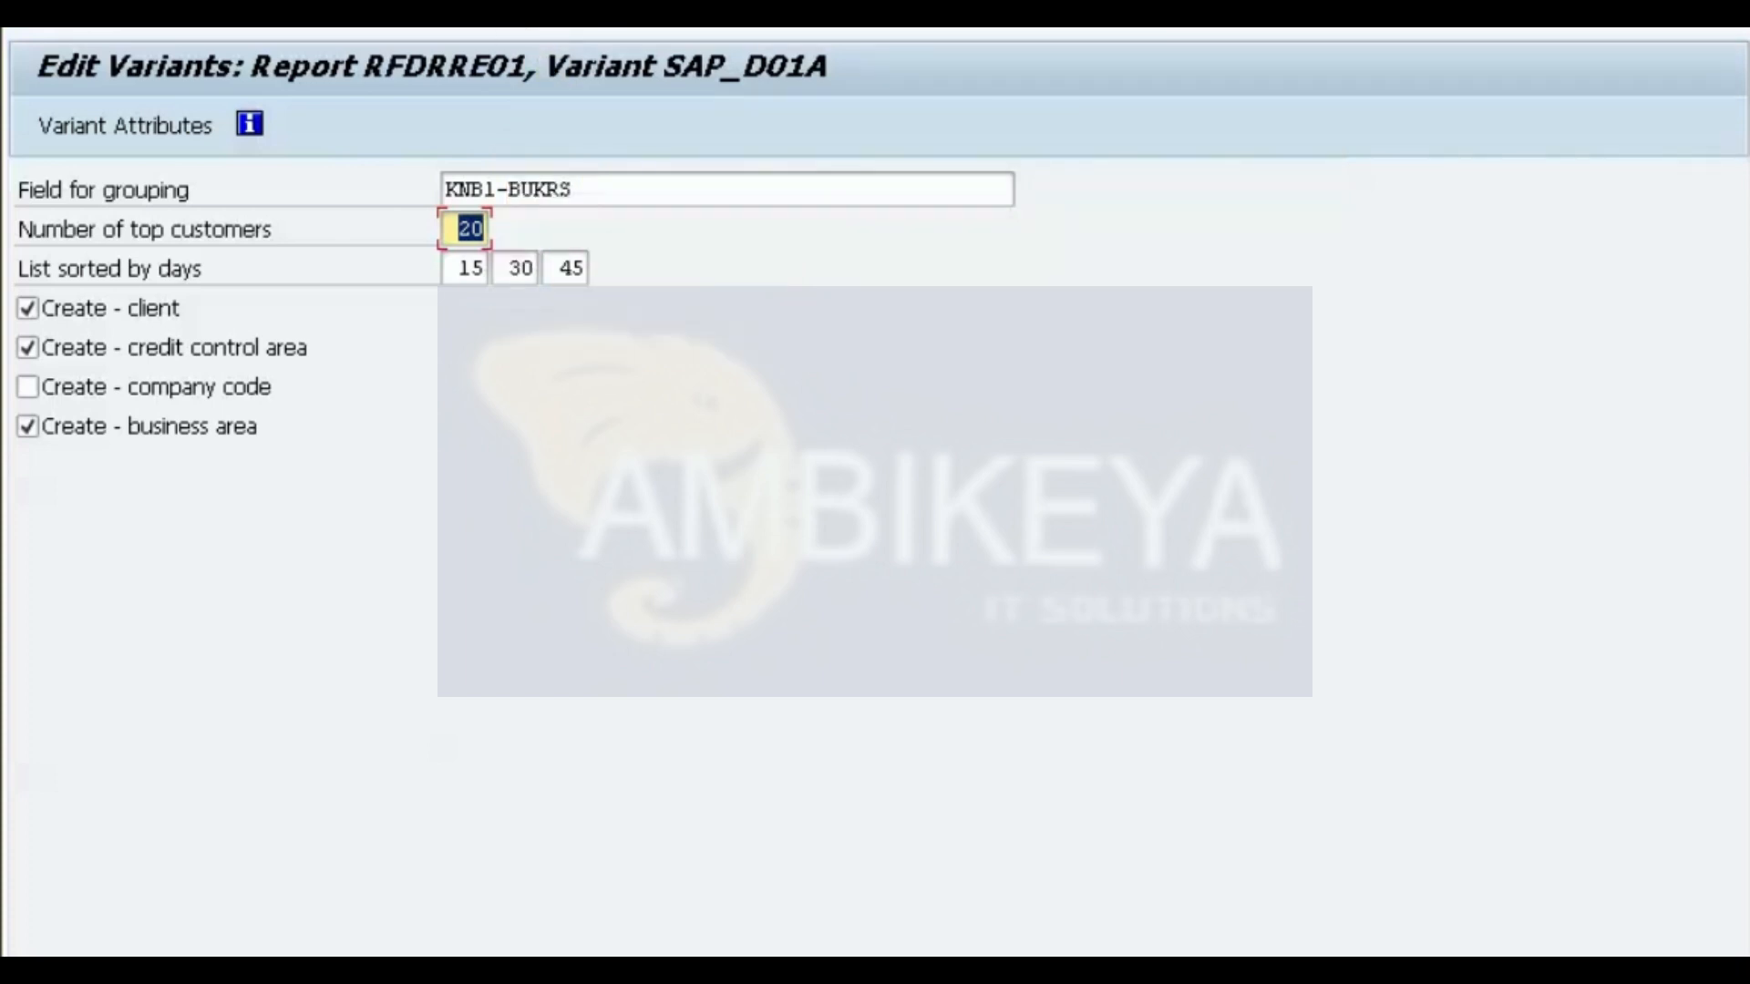
click(498, 27)
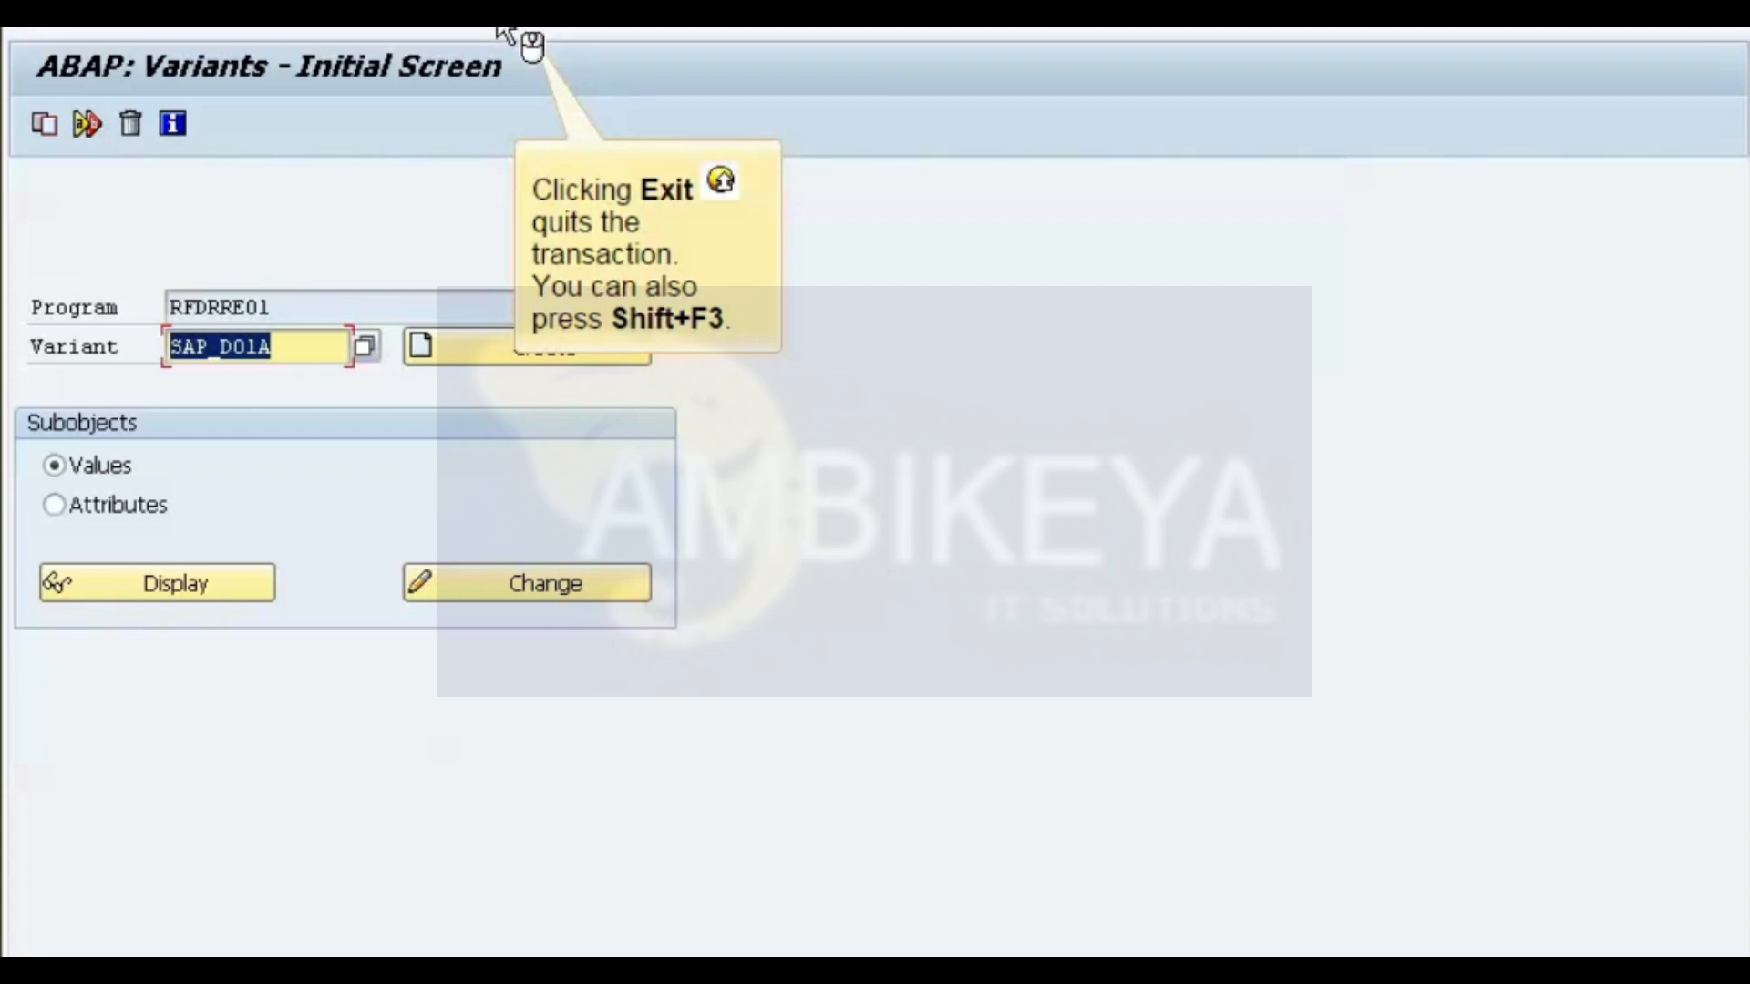
Exit the variants initial screen, the evaluation views, the implementation guide and the customizing project screen.
click(500, 29)
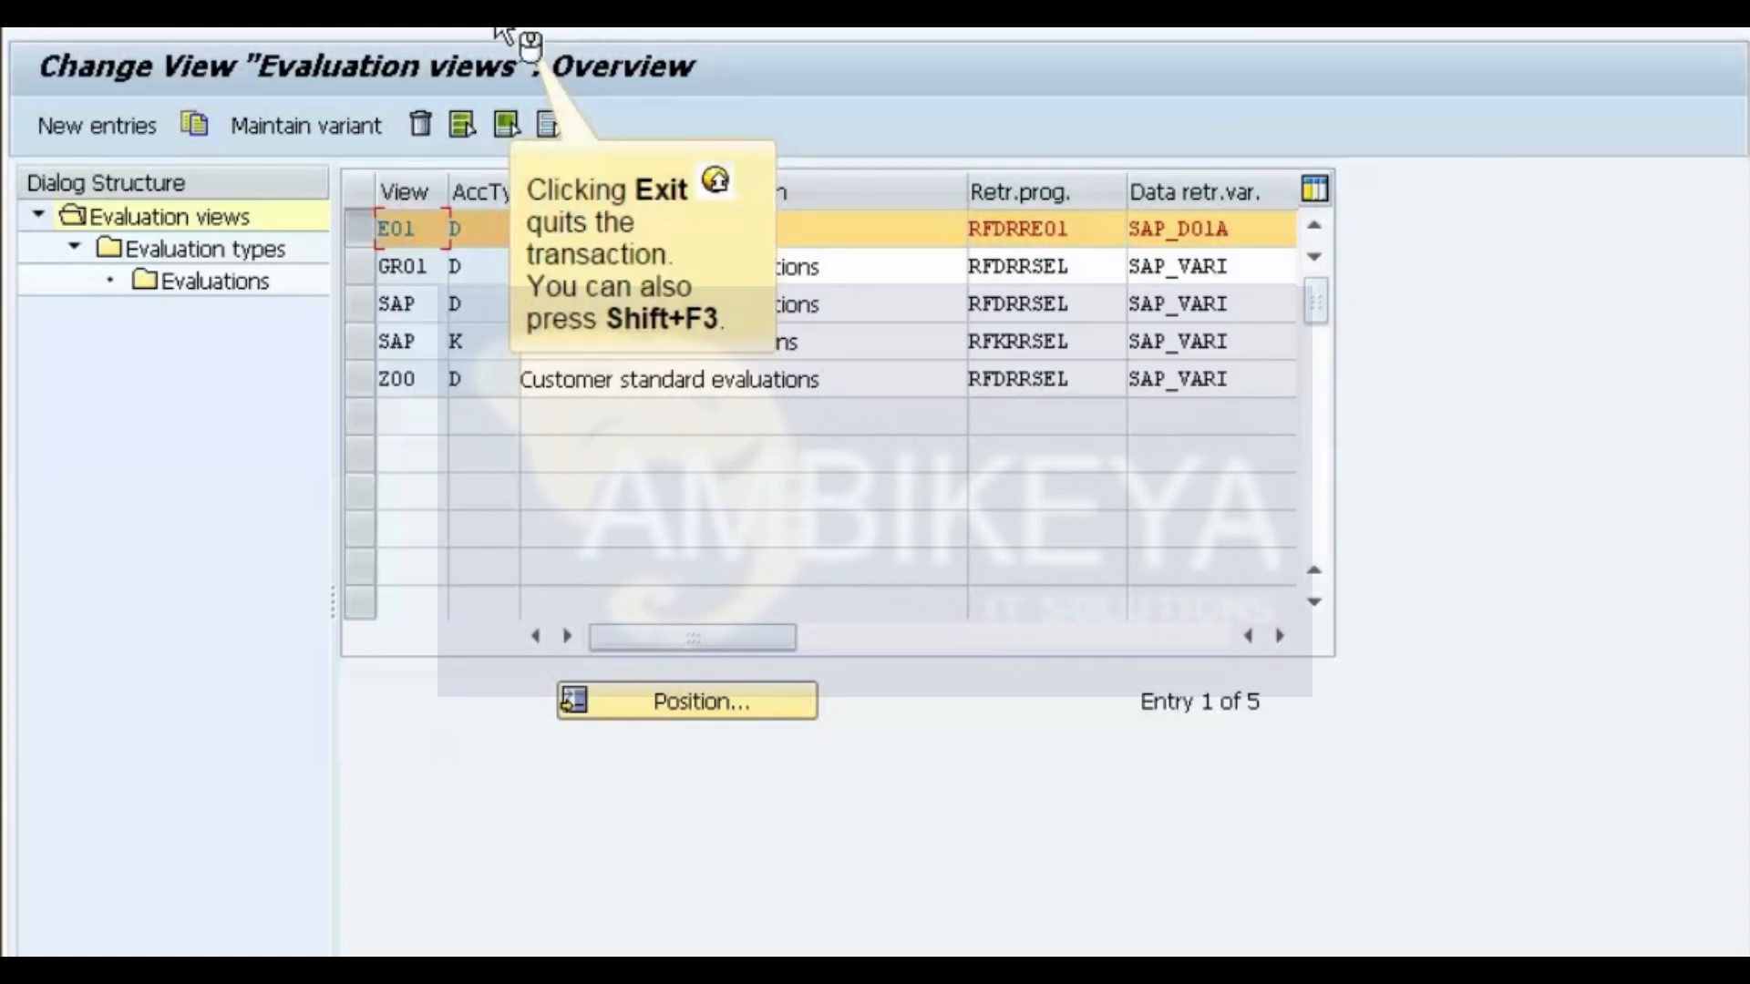
click(502, 34)
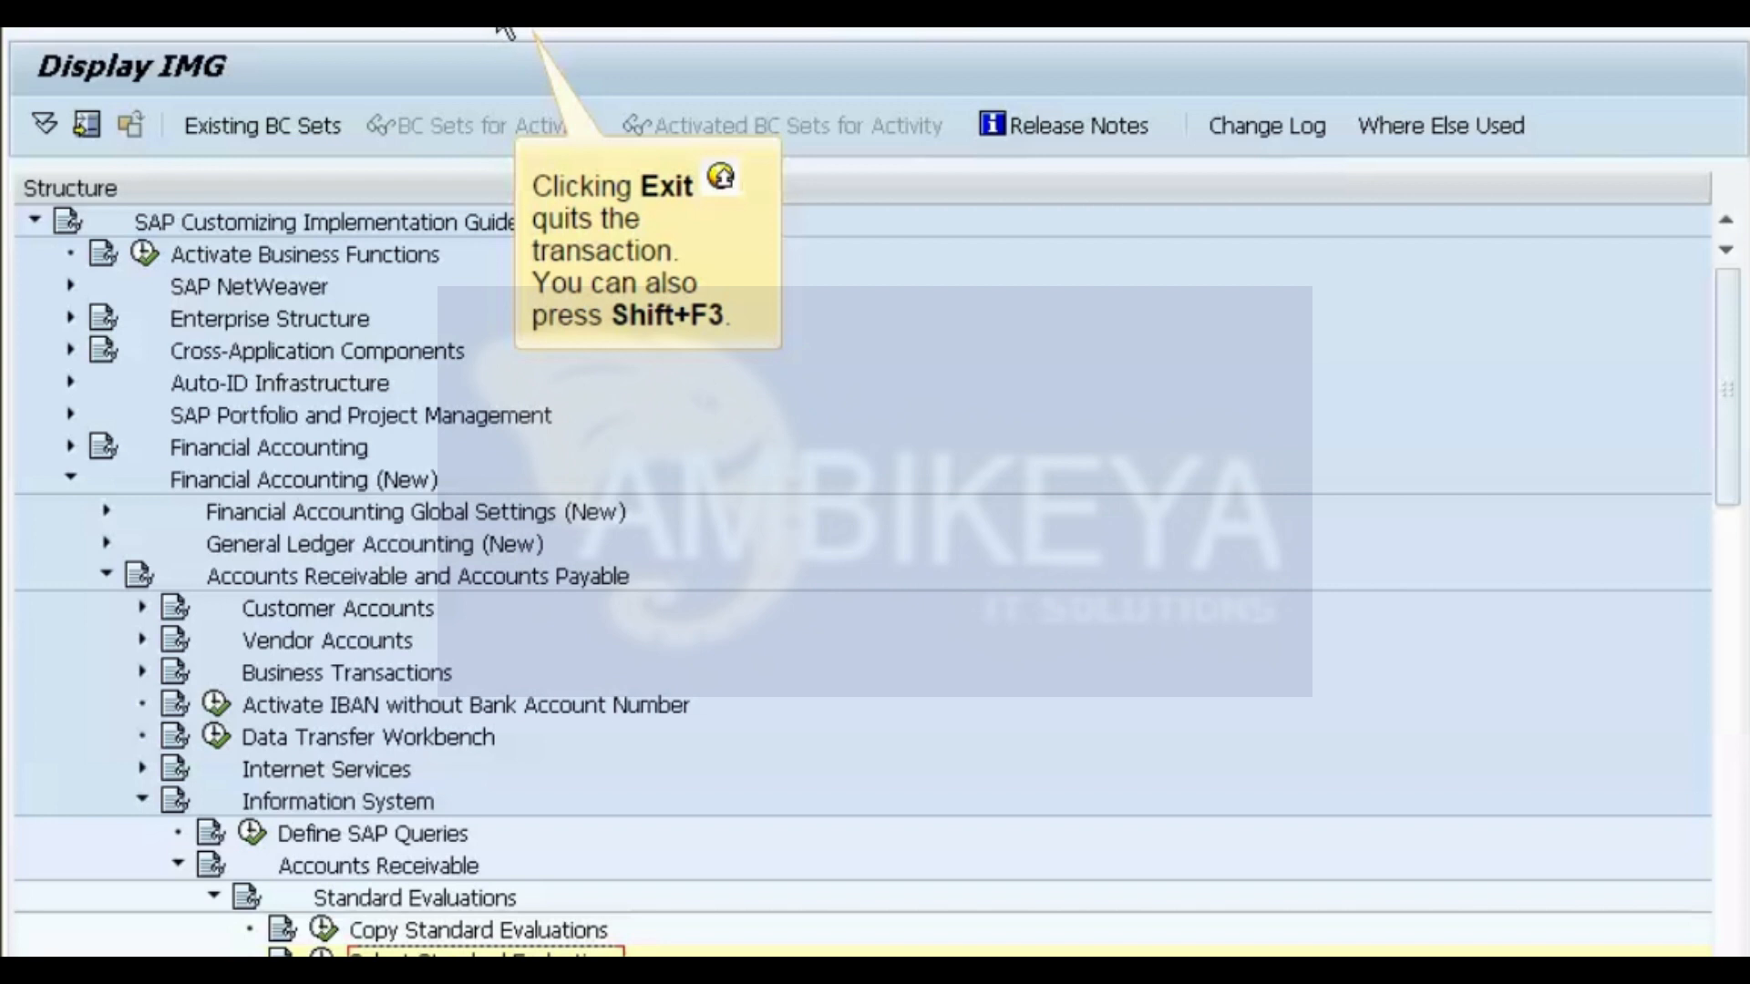
click(502, 35)
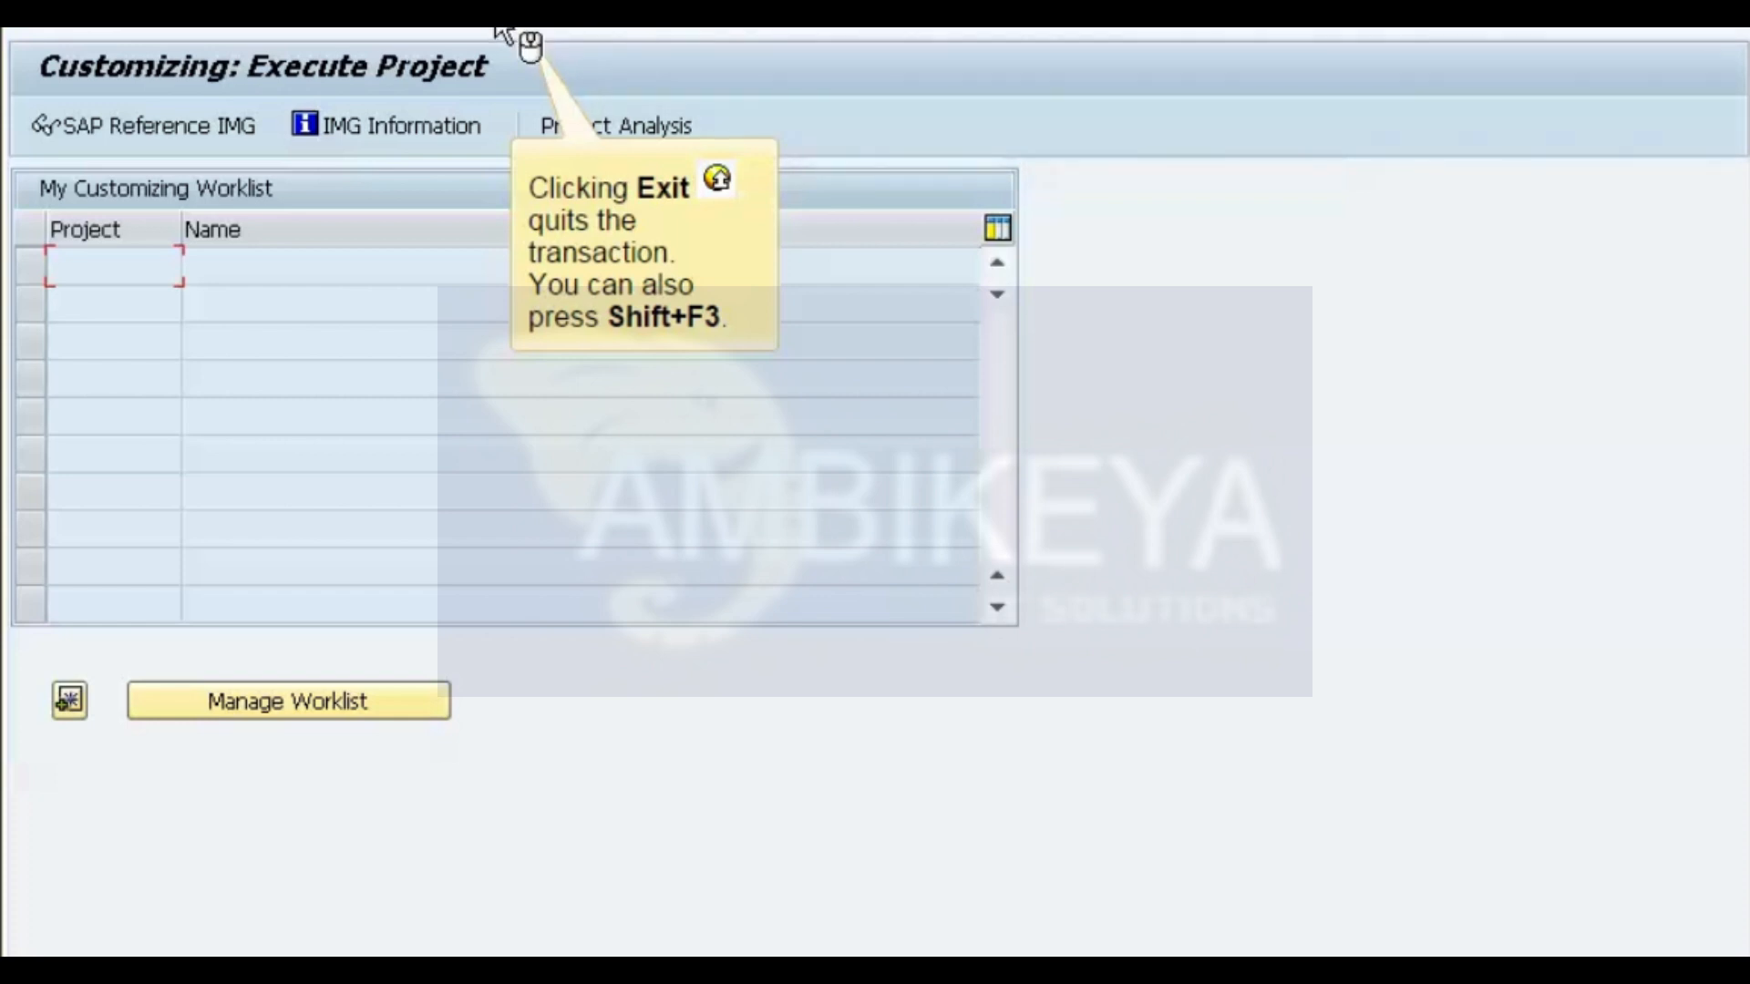
click(502, 35)
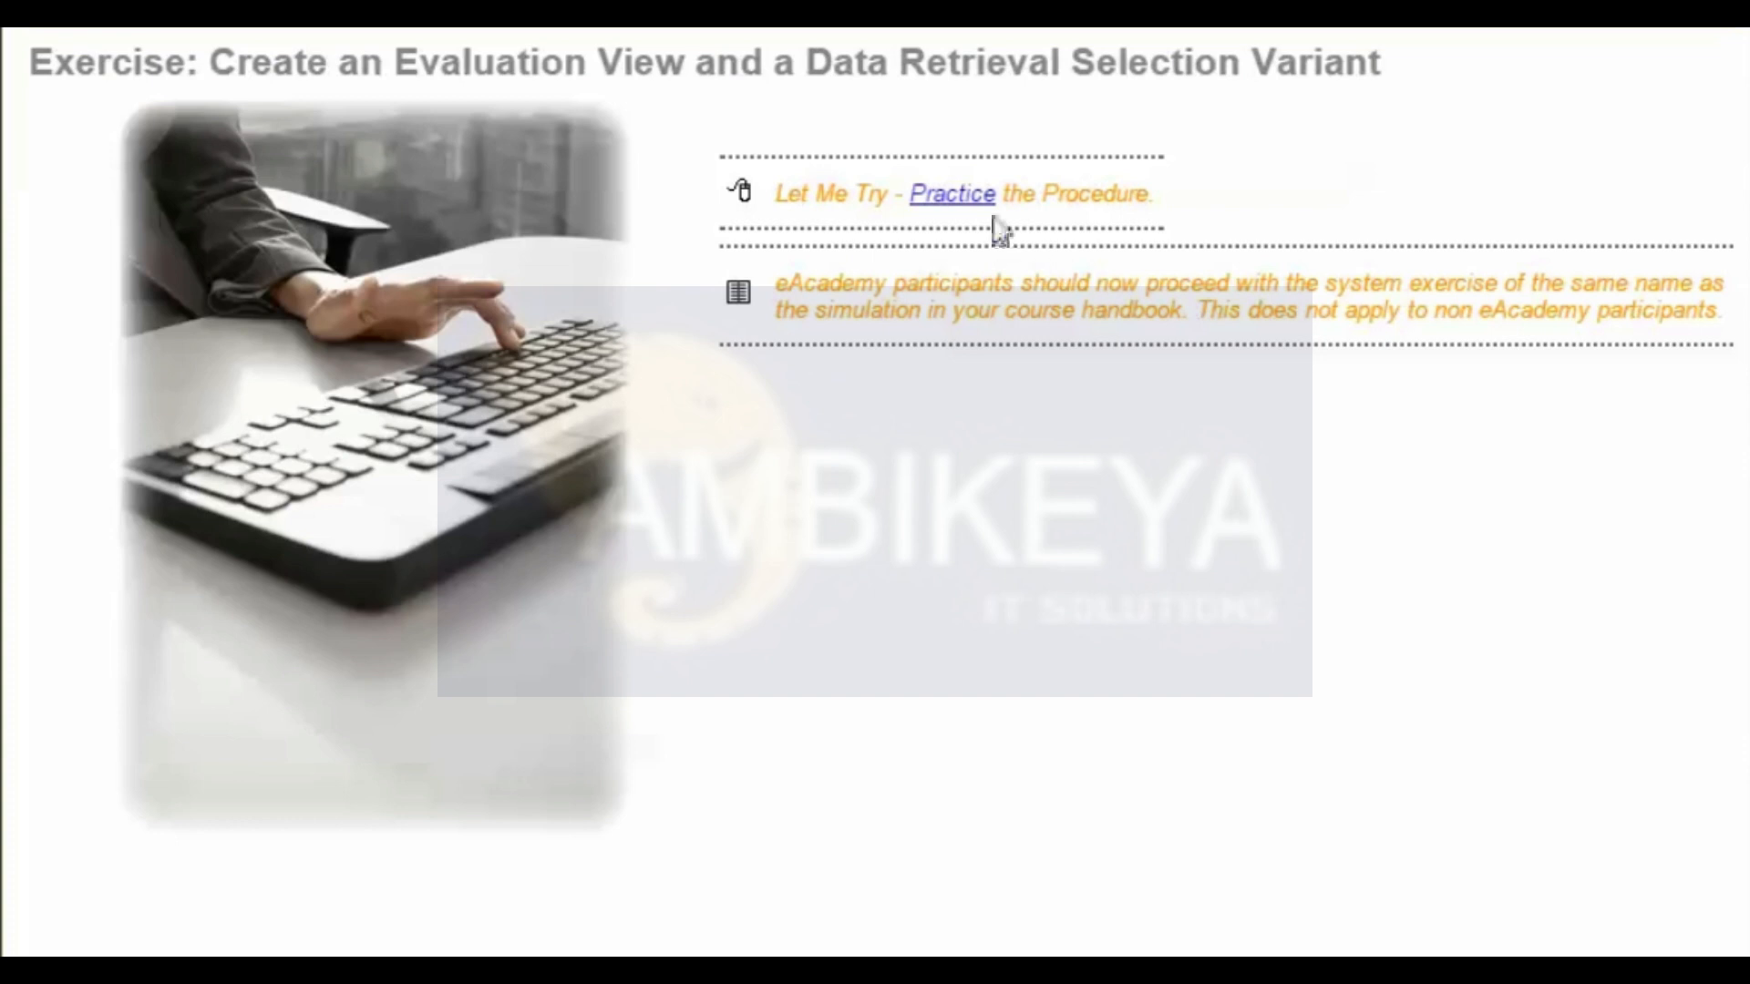
Start the practice simulation for creating an evaluation view and a data retrieval selection variant.
click(952, 198)
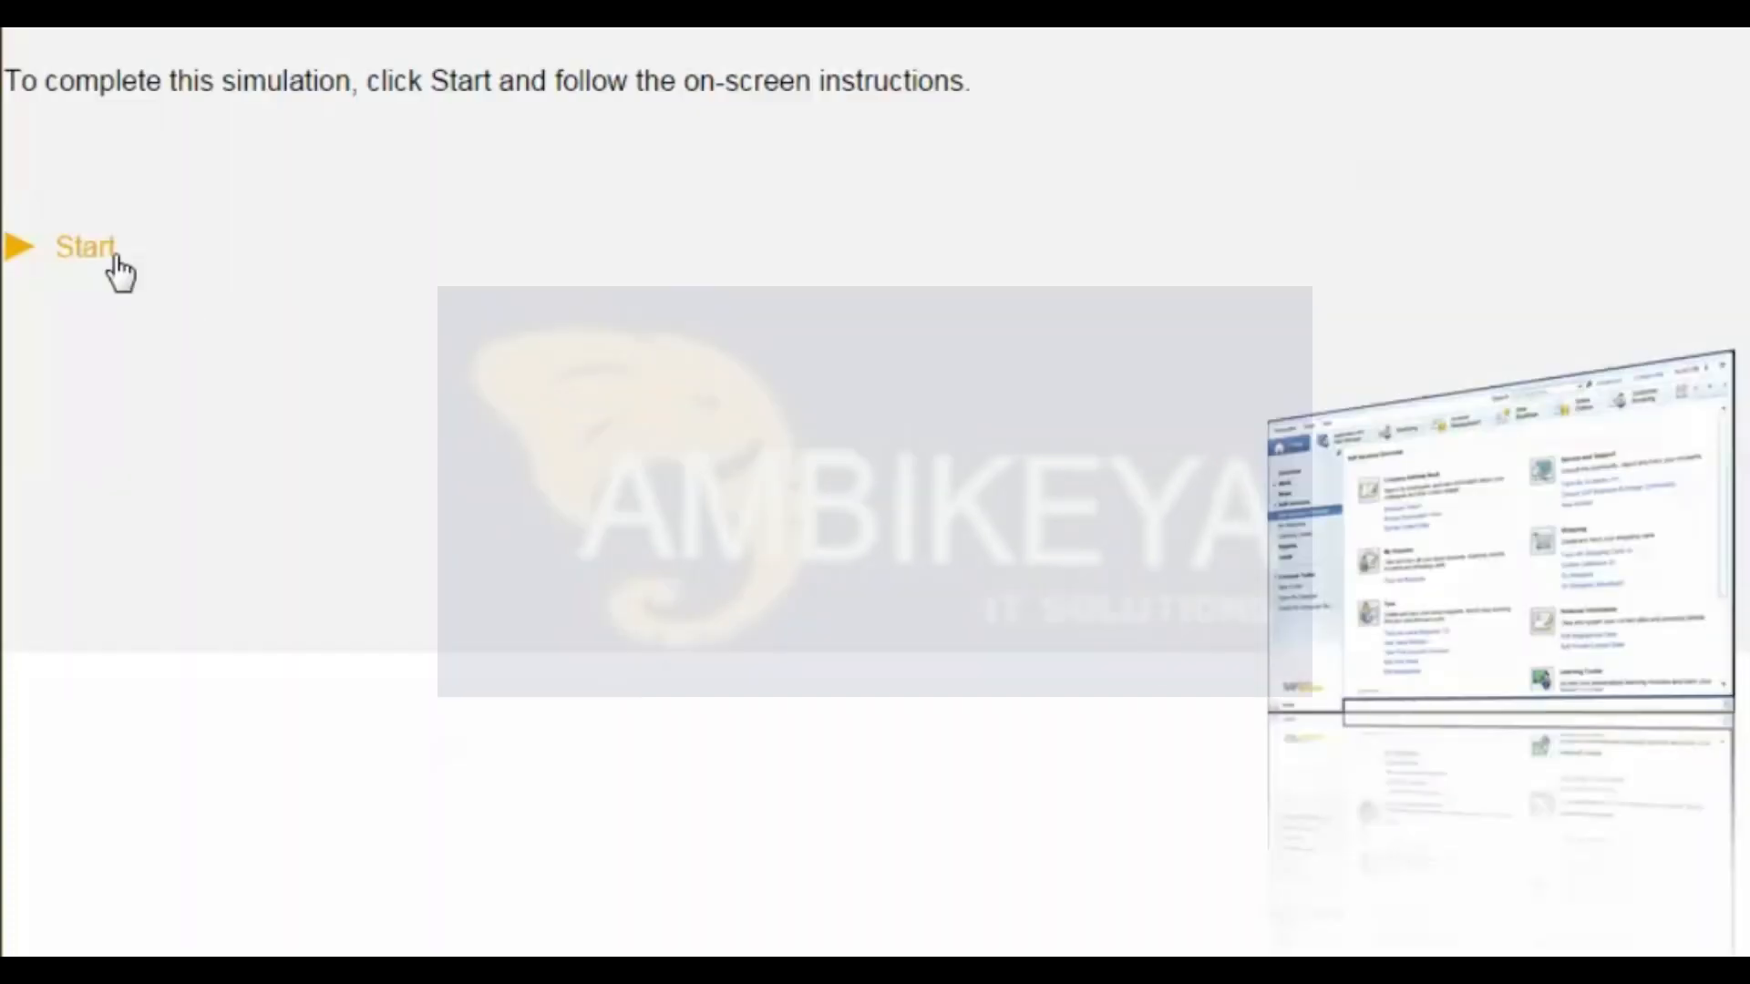
click(106, 255)
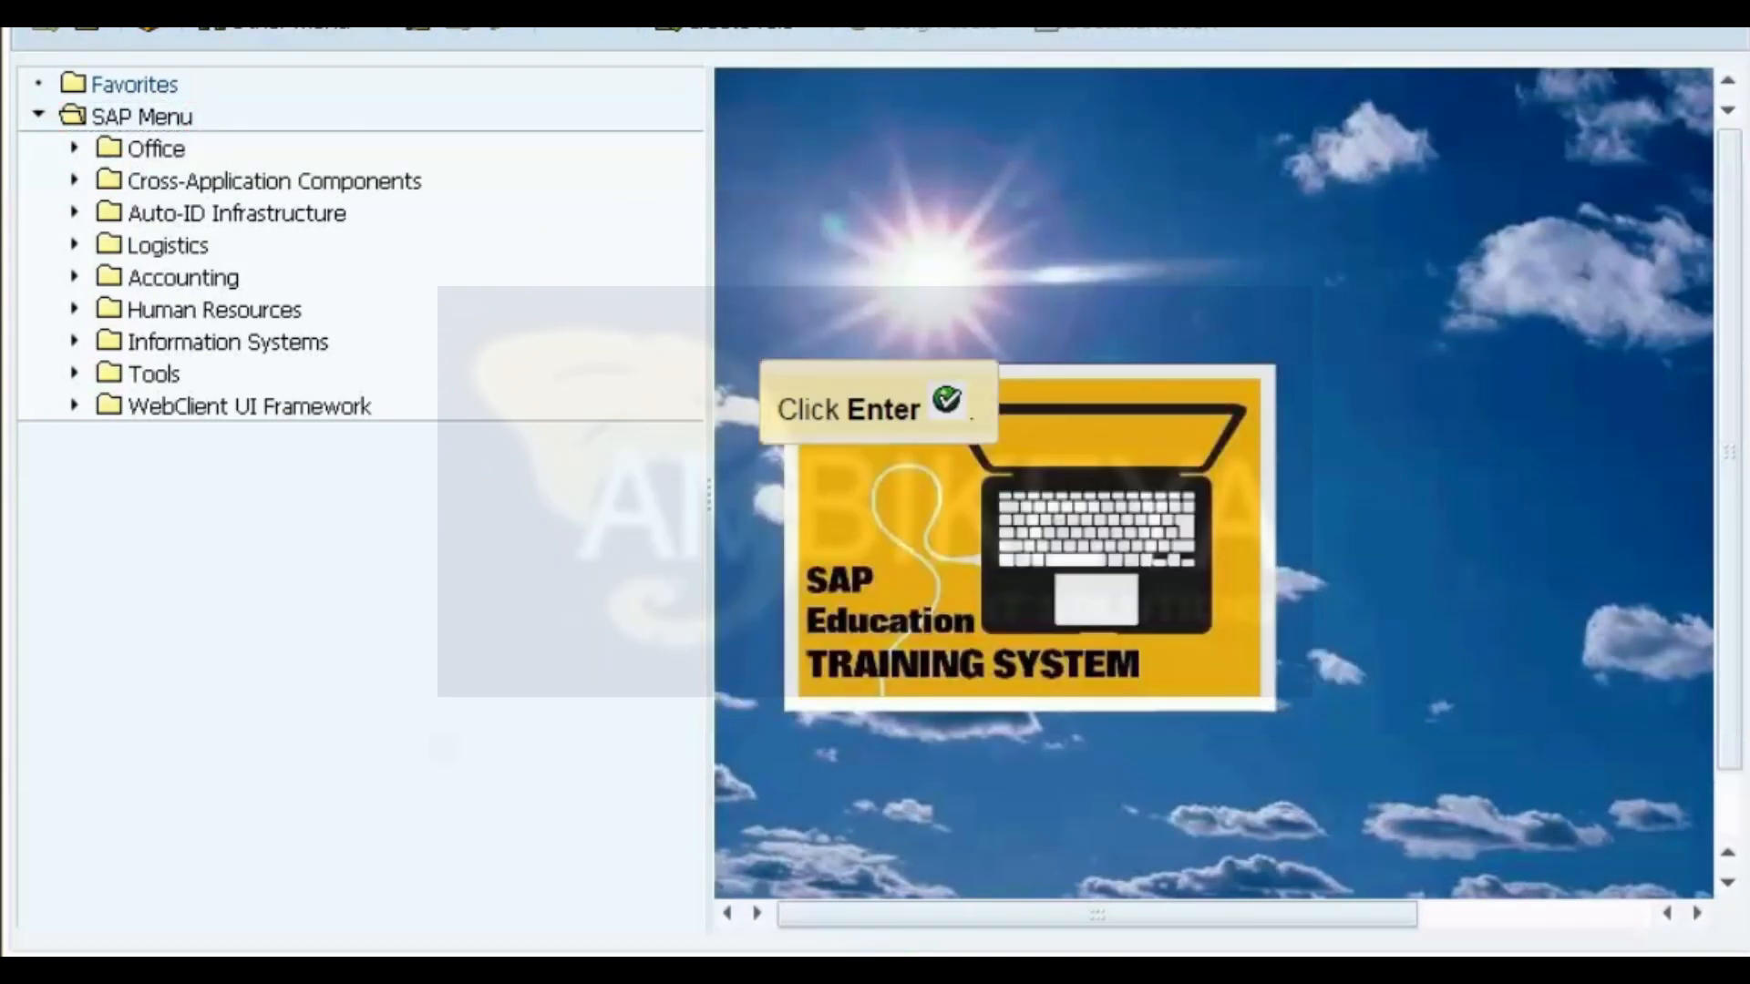
key(Return)
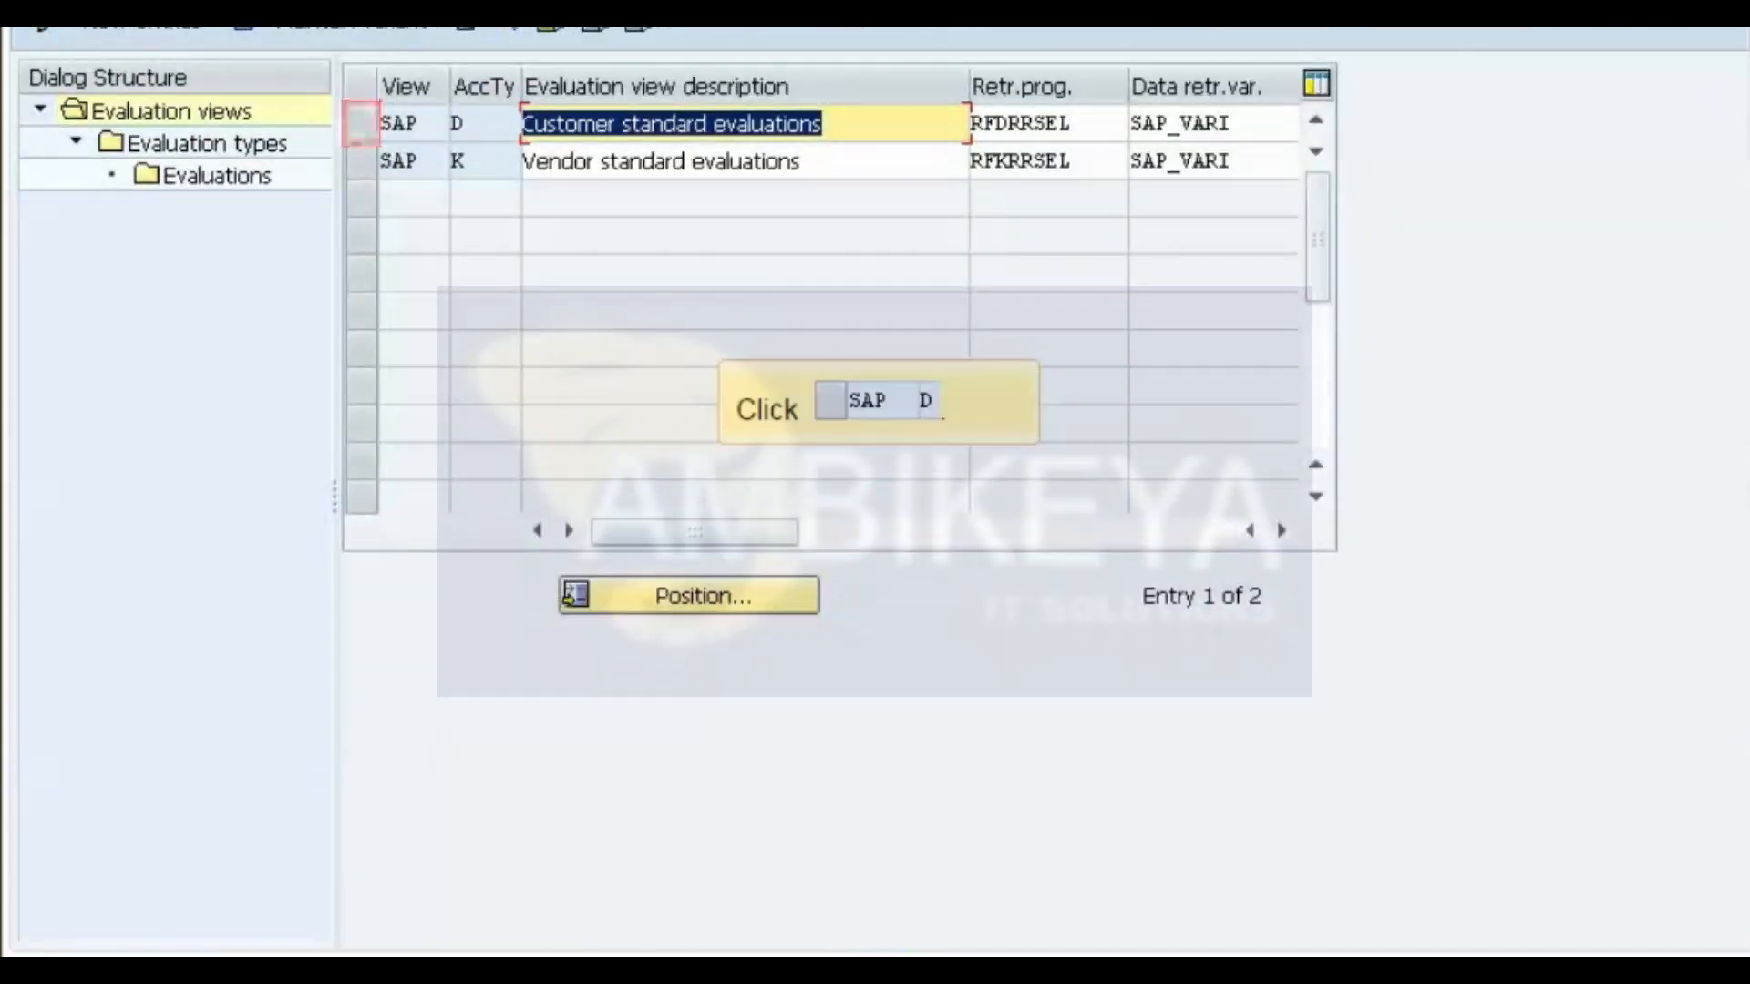
Copy the SAP customer evaluation view (account type D) as GR01, including all dependent entries.
click(361, 123)
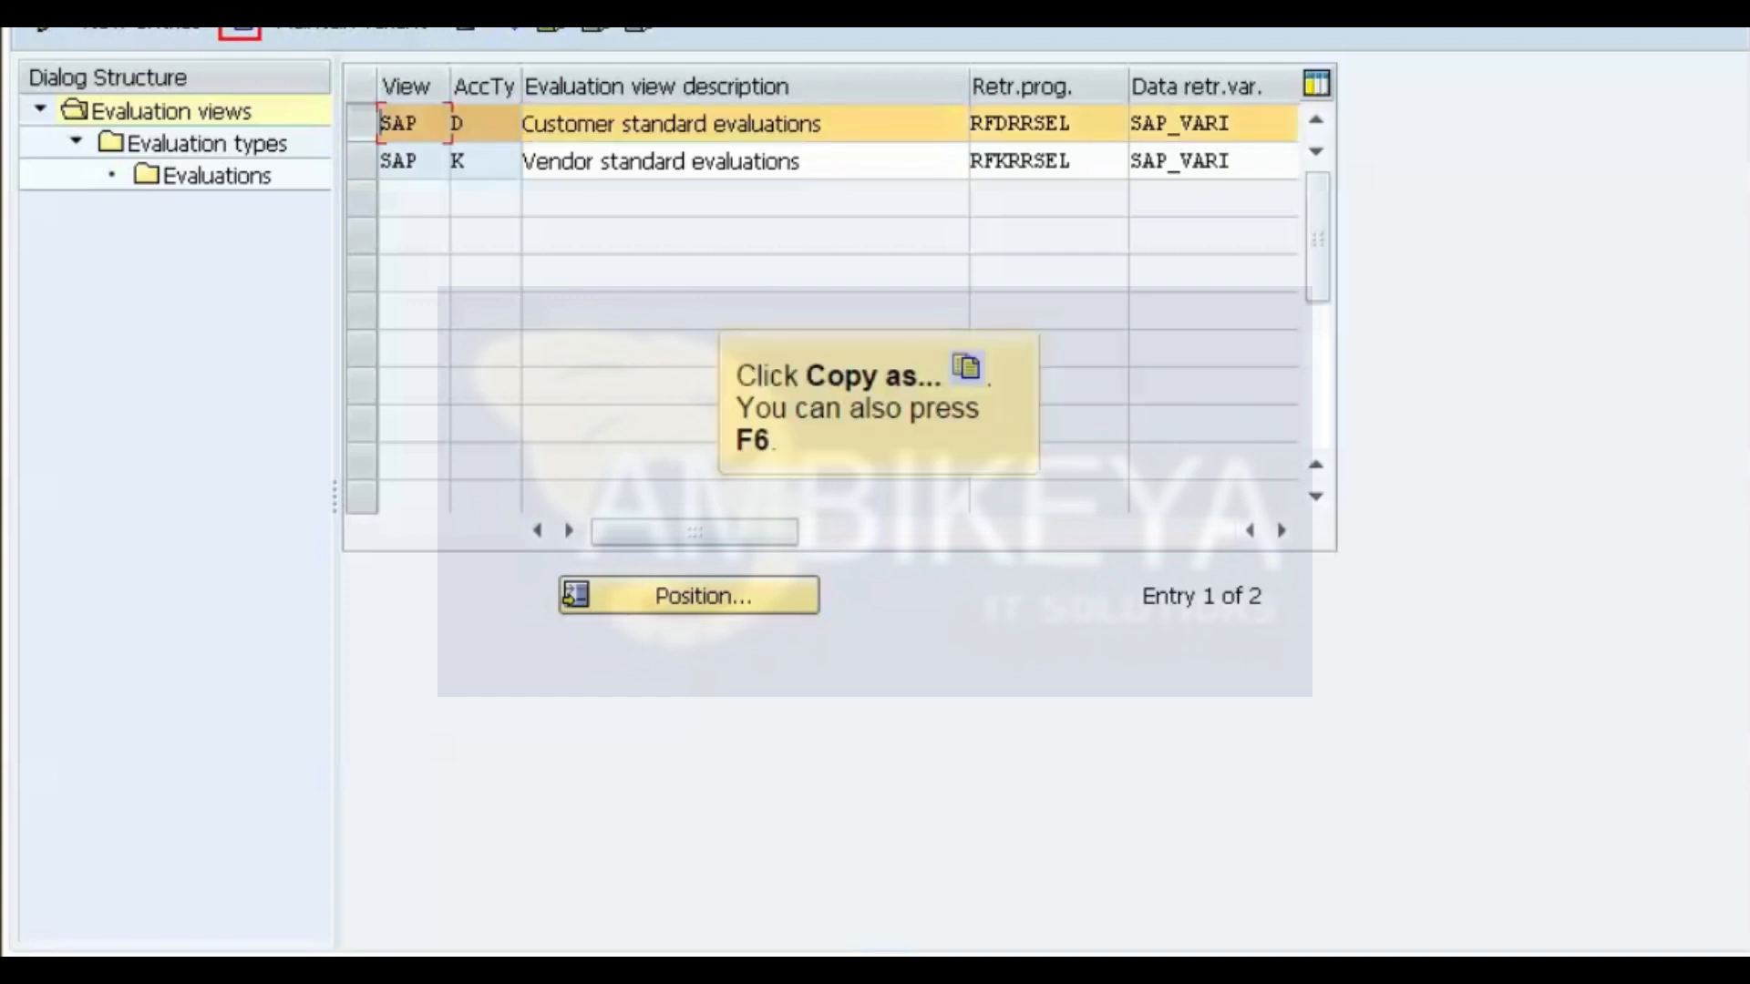
key(F6)
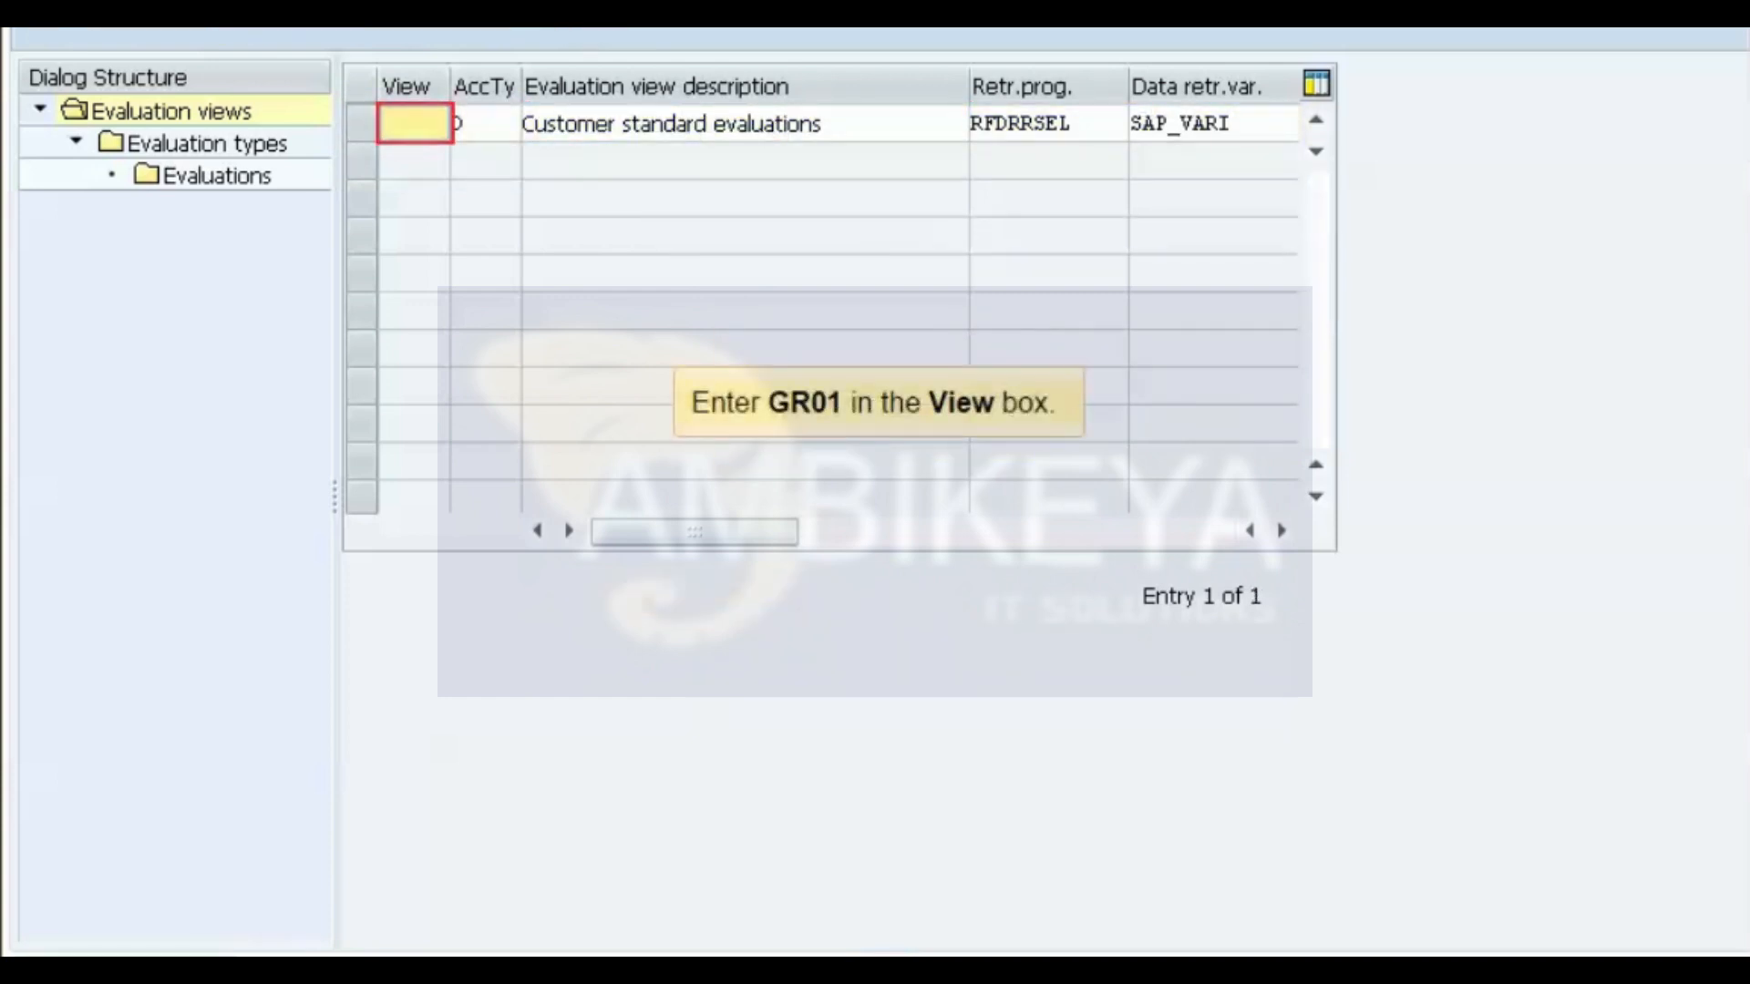
text(GR01)
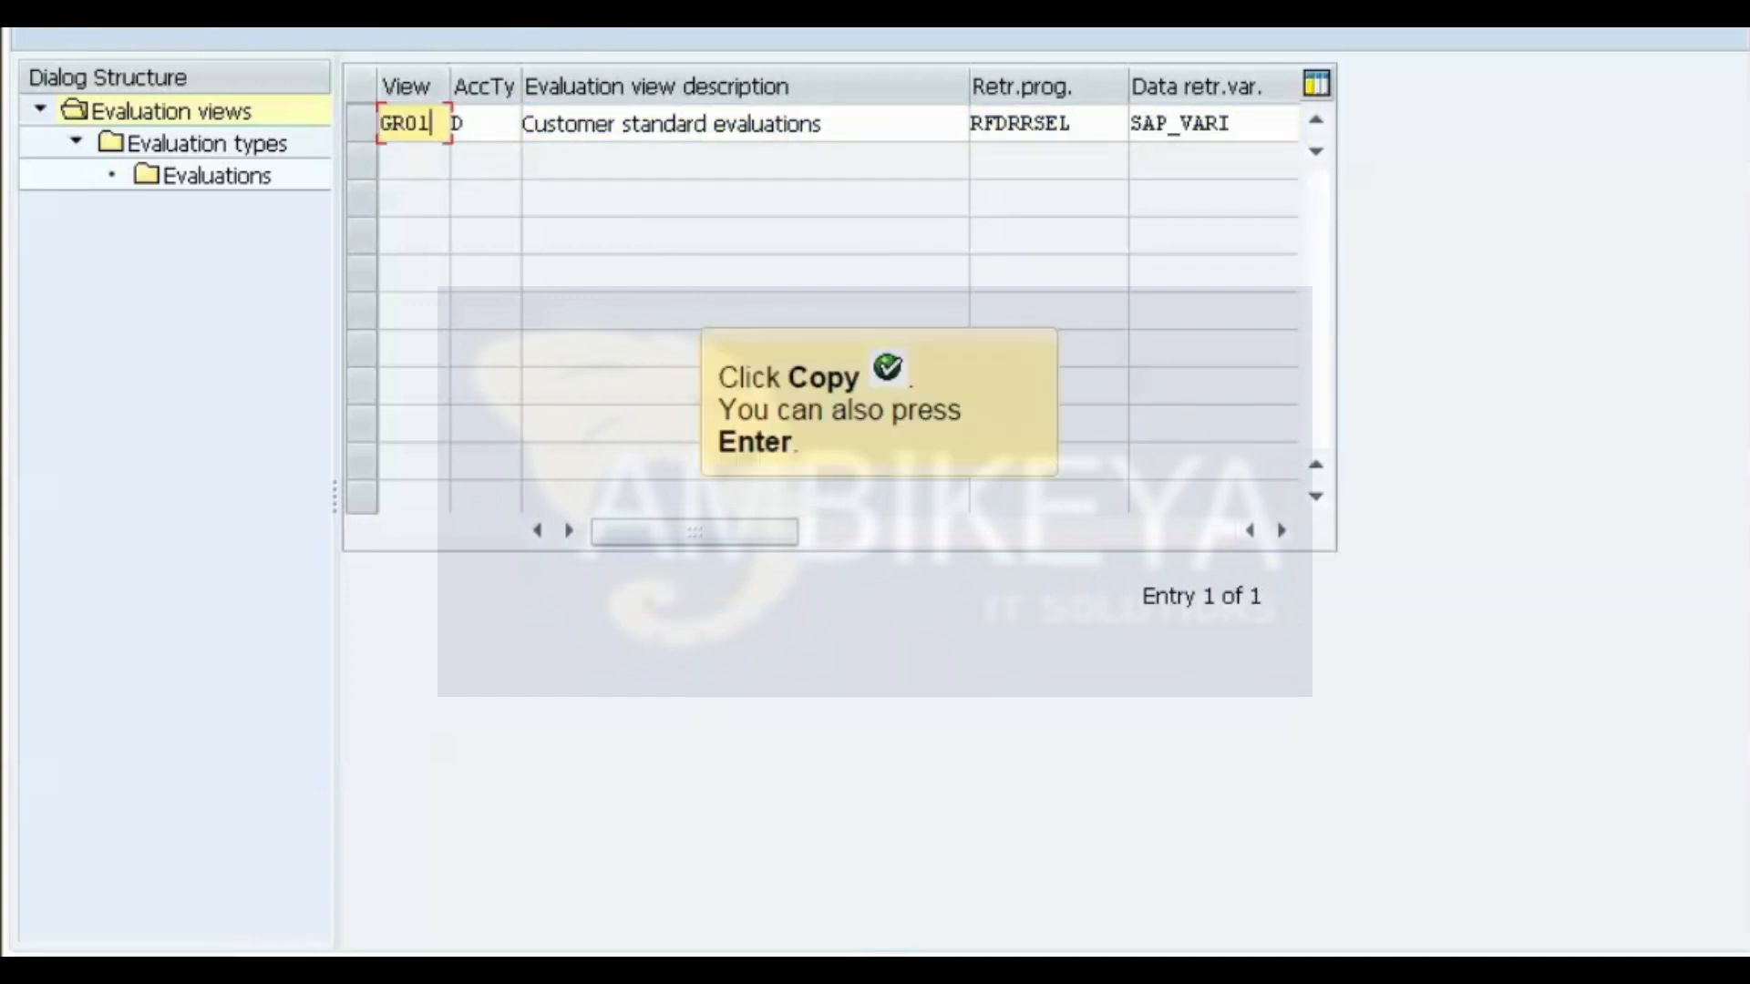
key(Return)
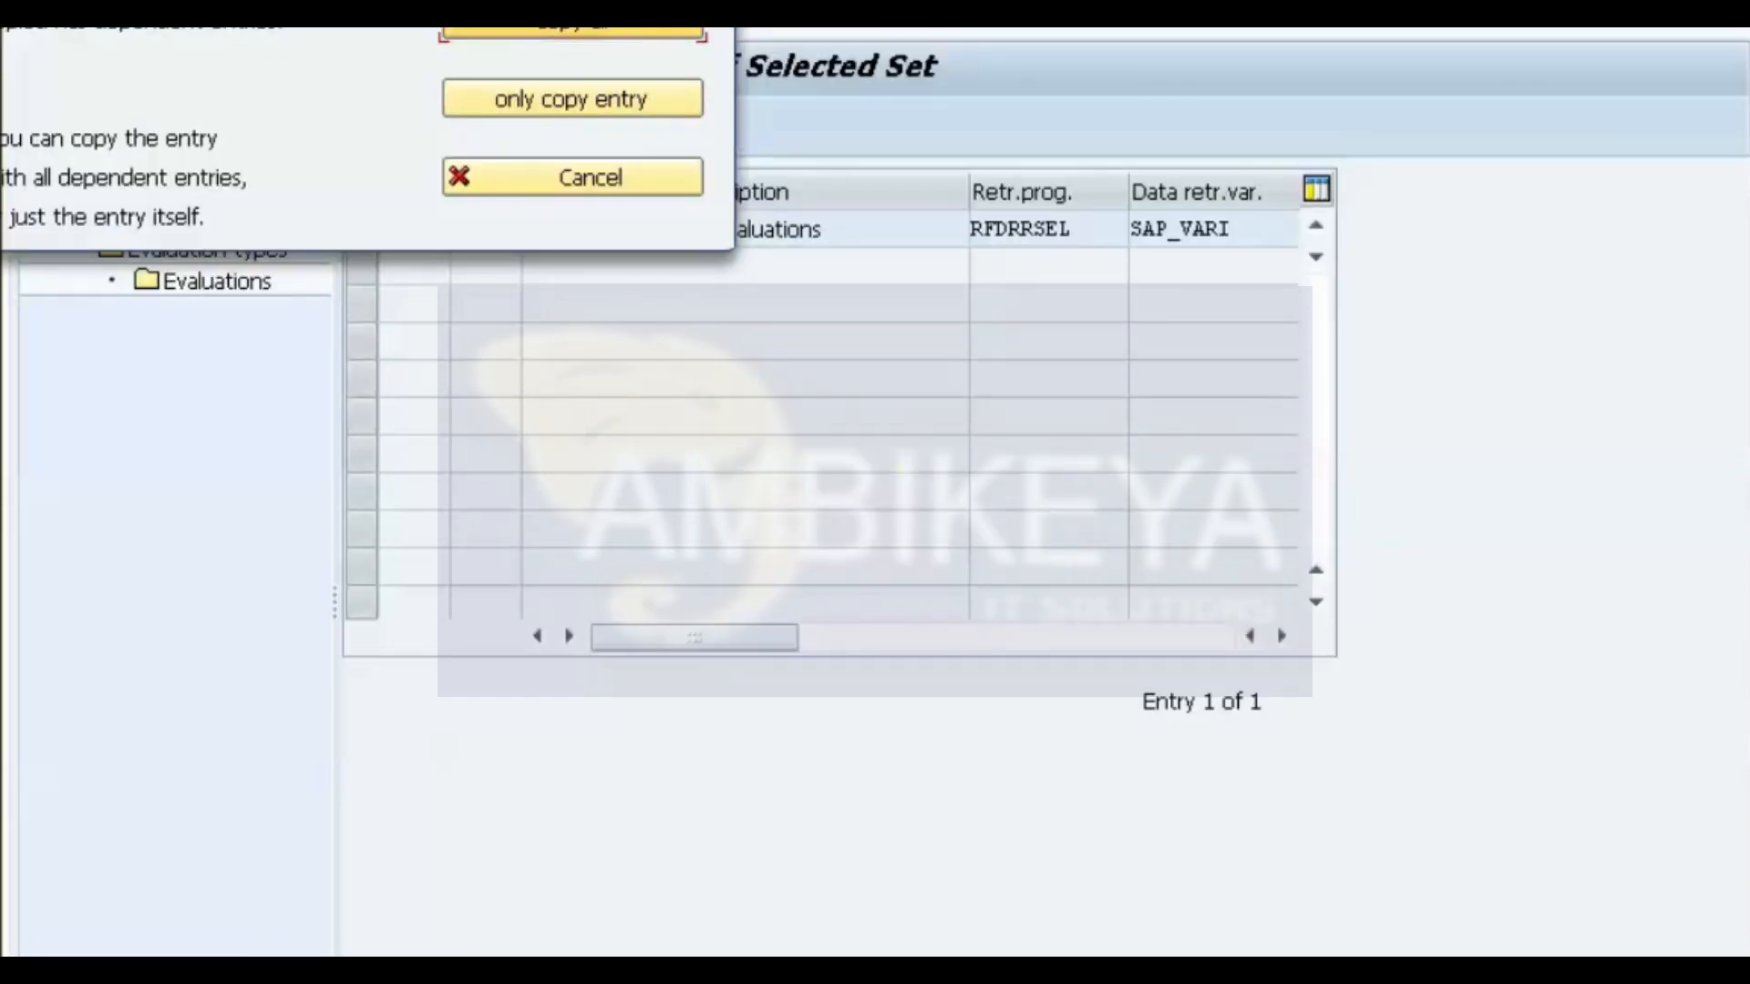
key(Return)
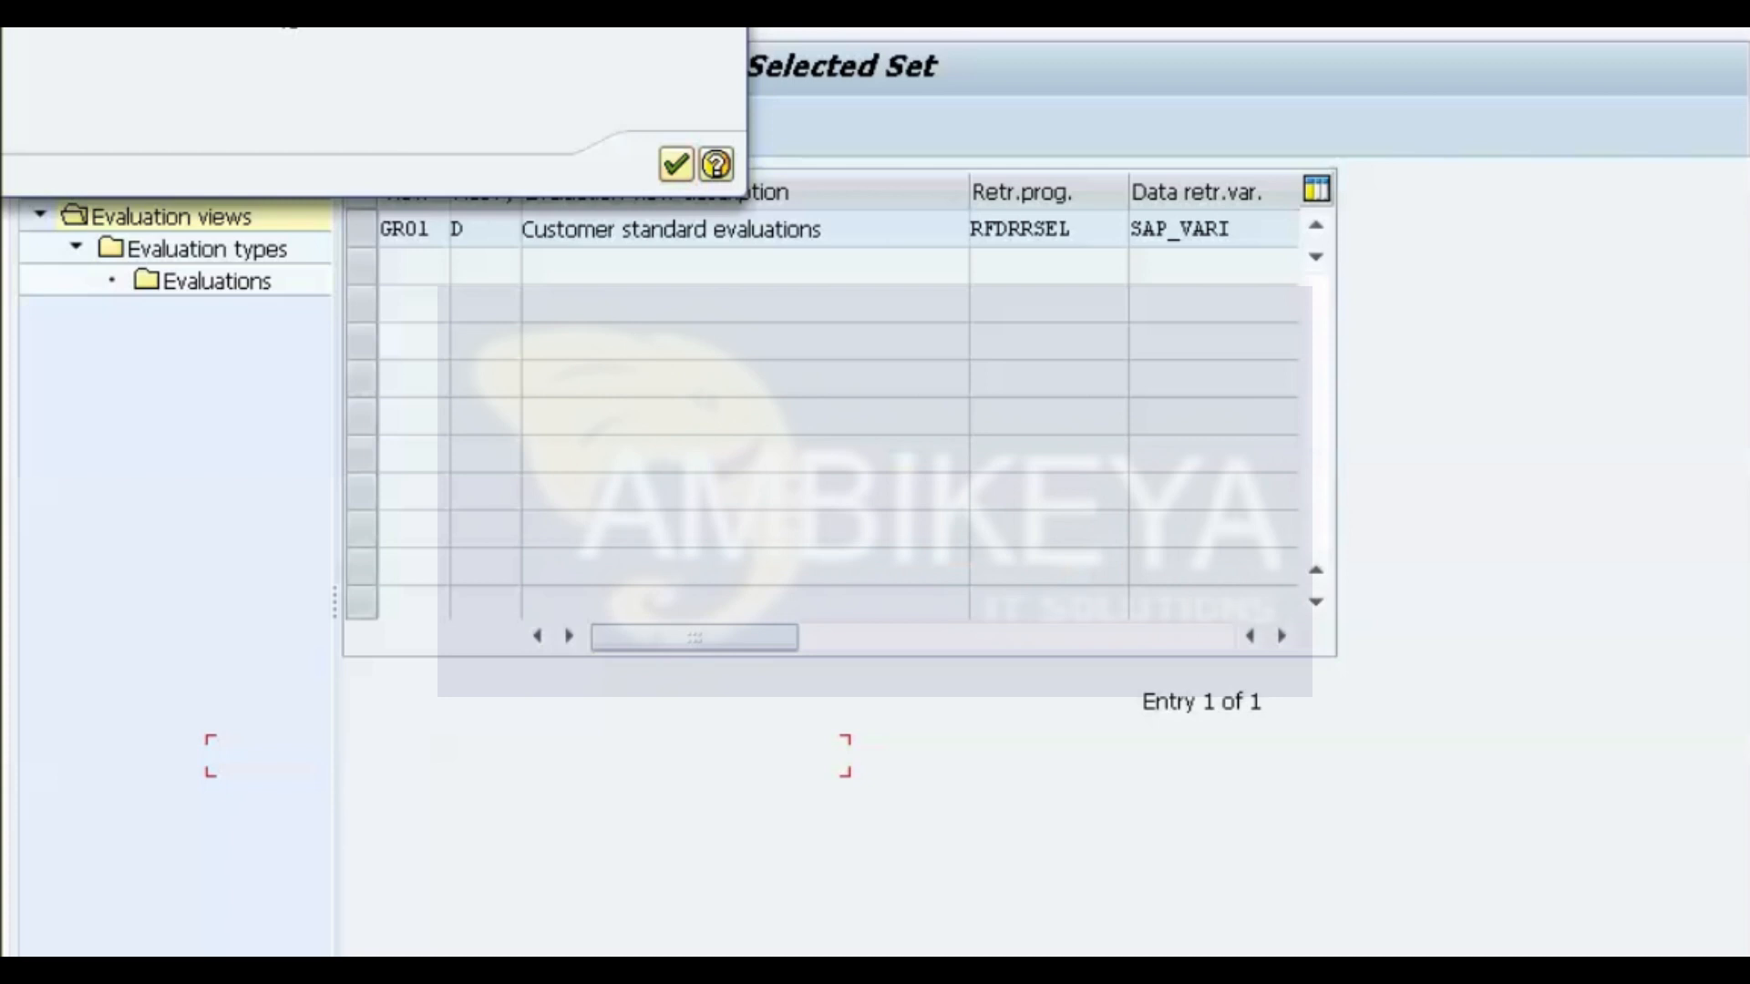
key(Return)
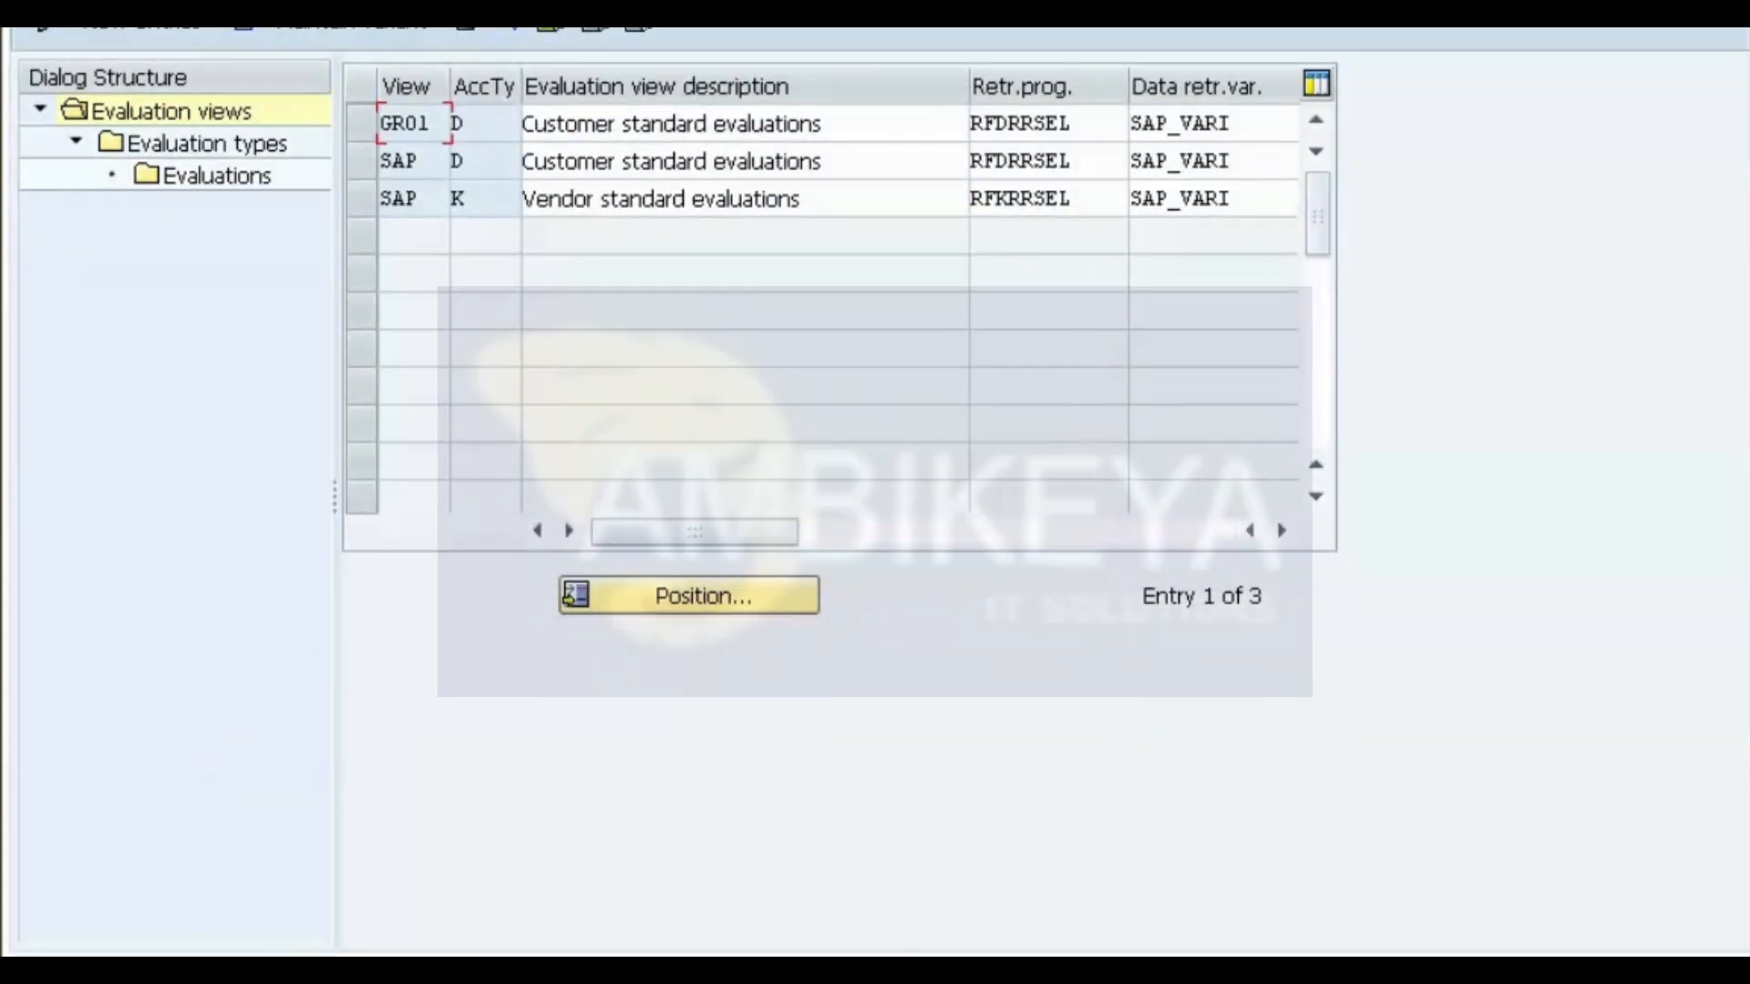
Start creating data retrieval variant GR01VARI of program RFDRRSEL for evaluation view GR01.
click(362, 123)
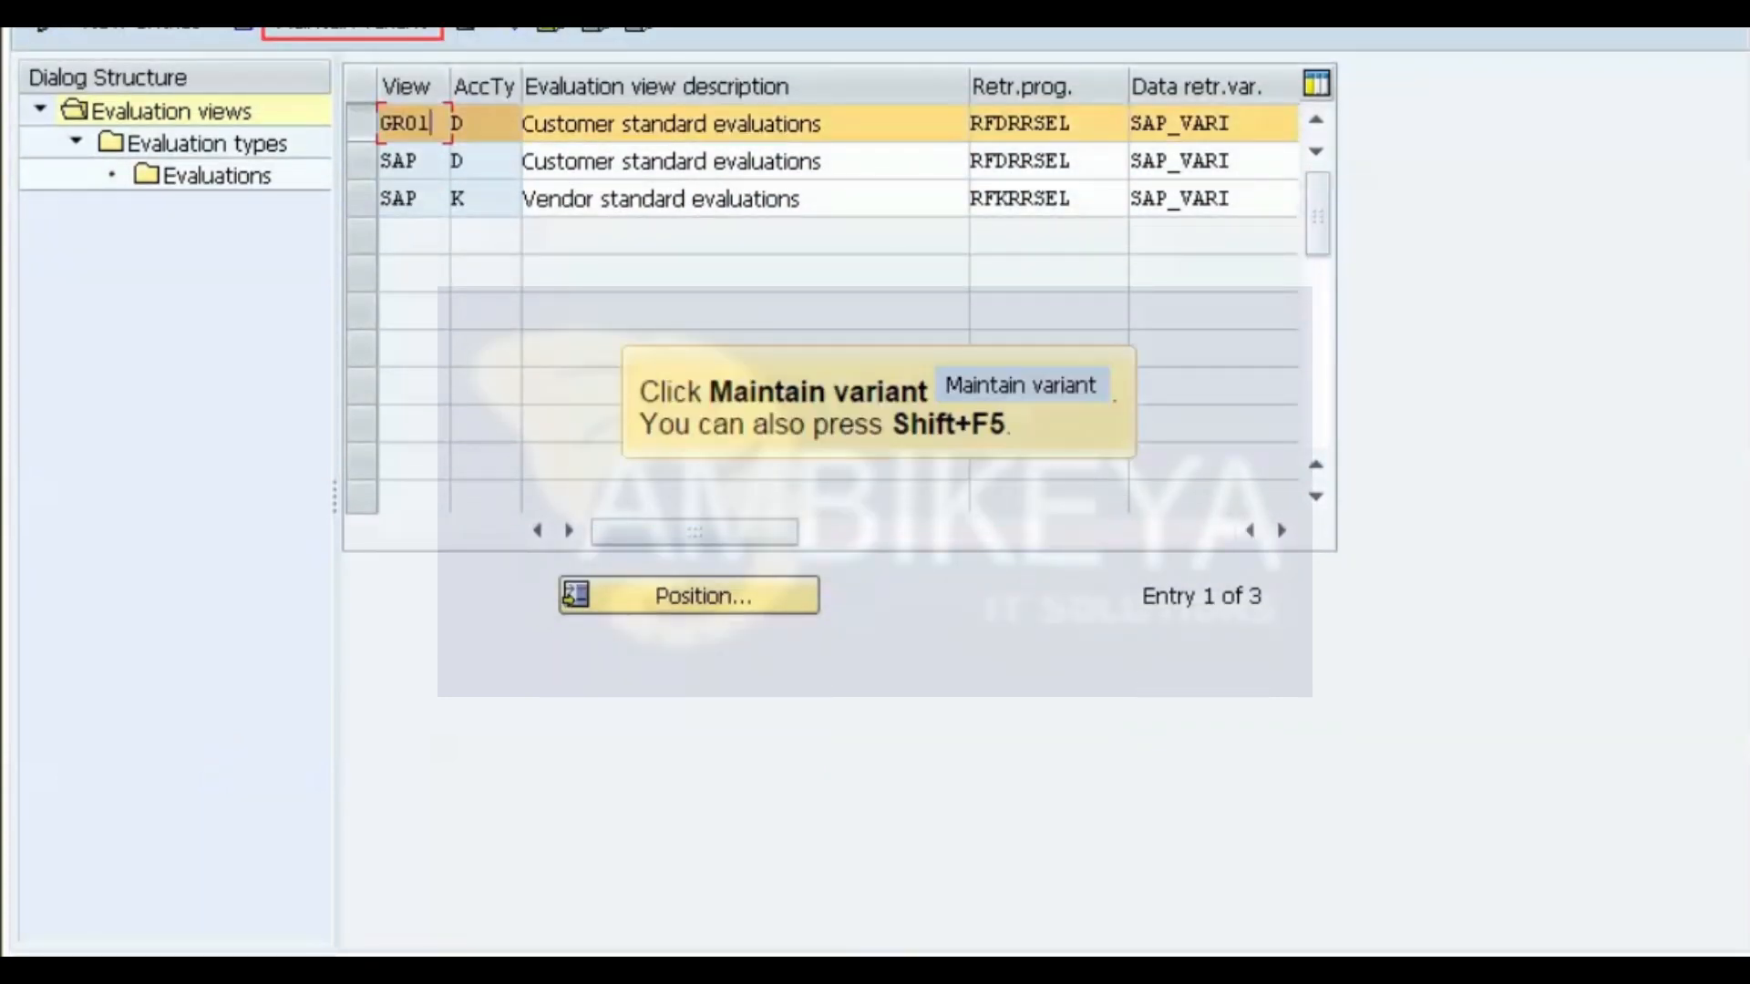
key(shift+F5)
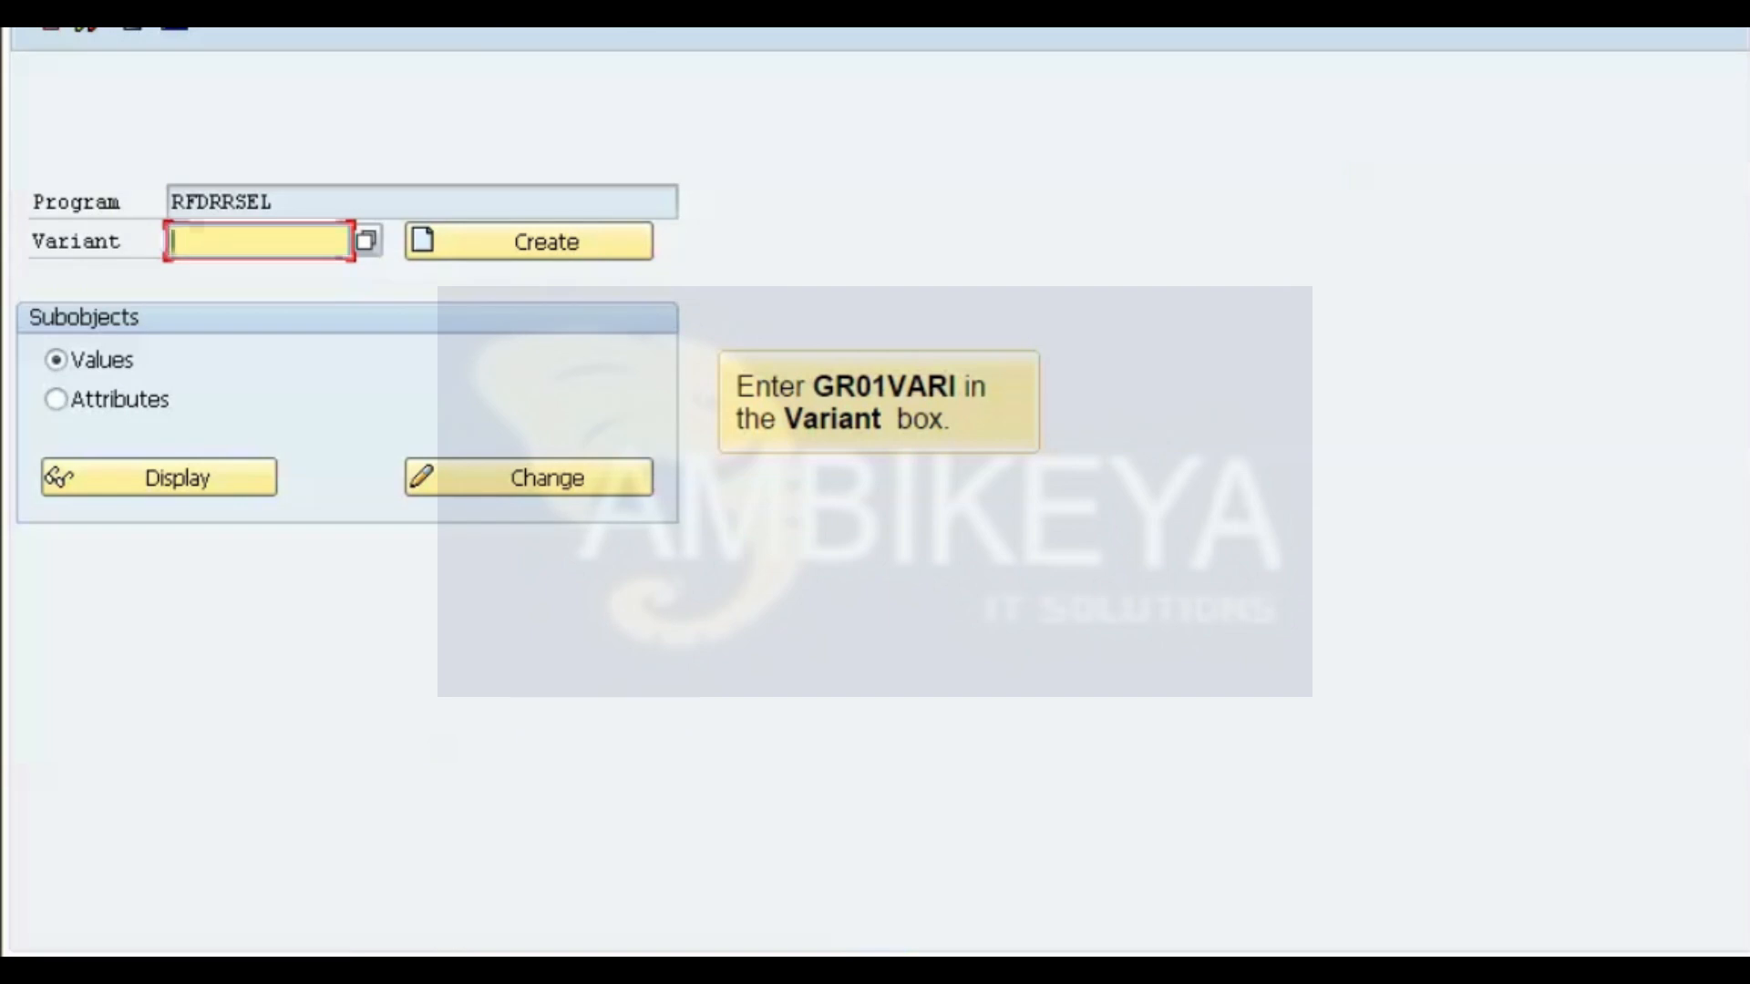
text(GR01VARI)
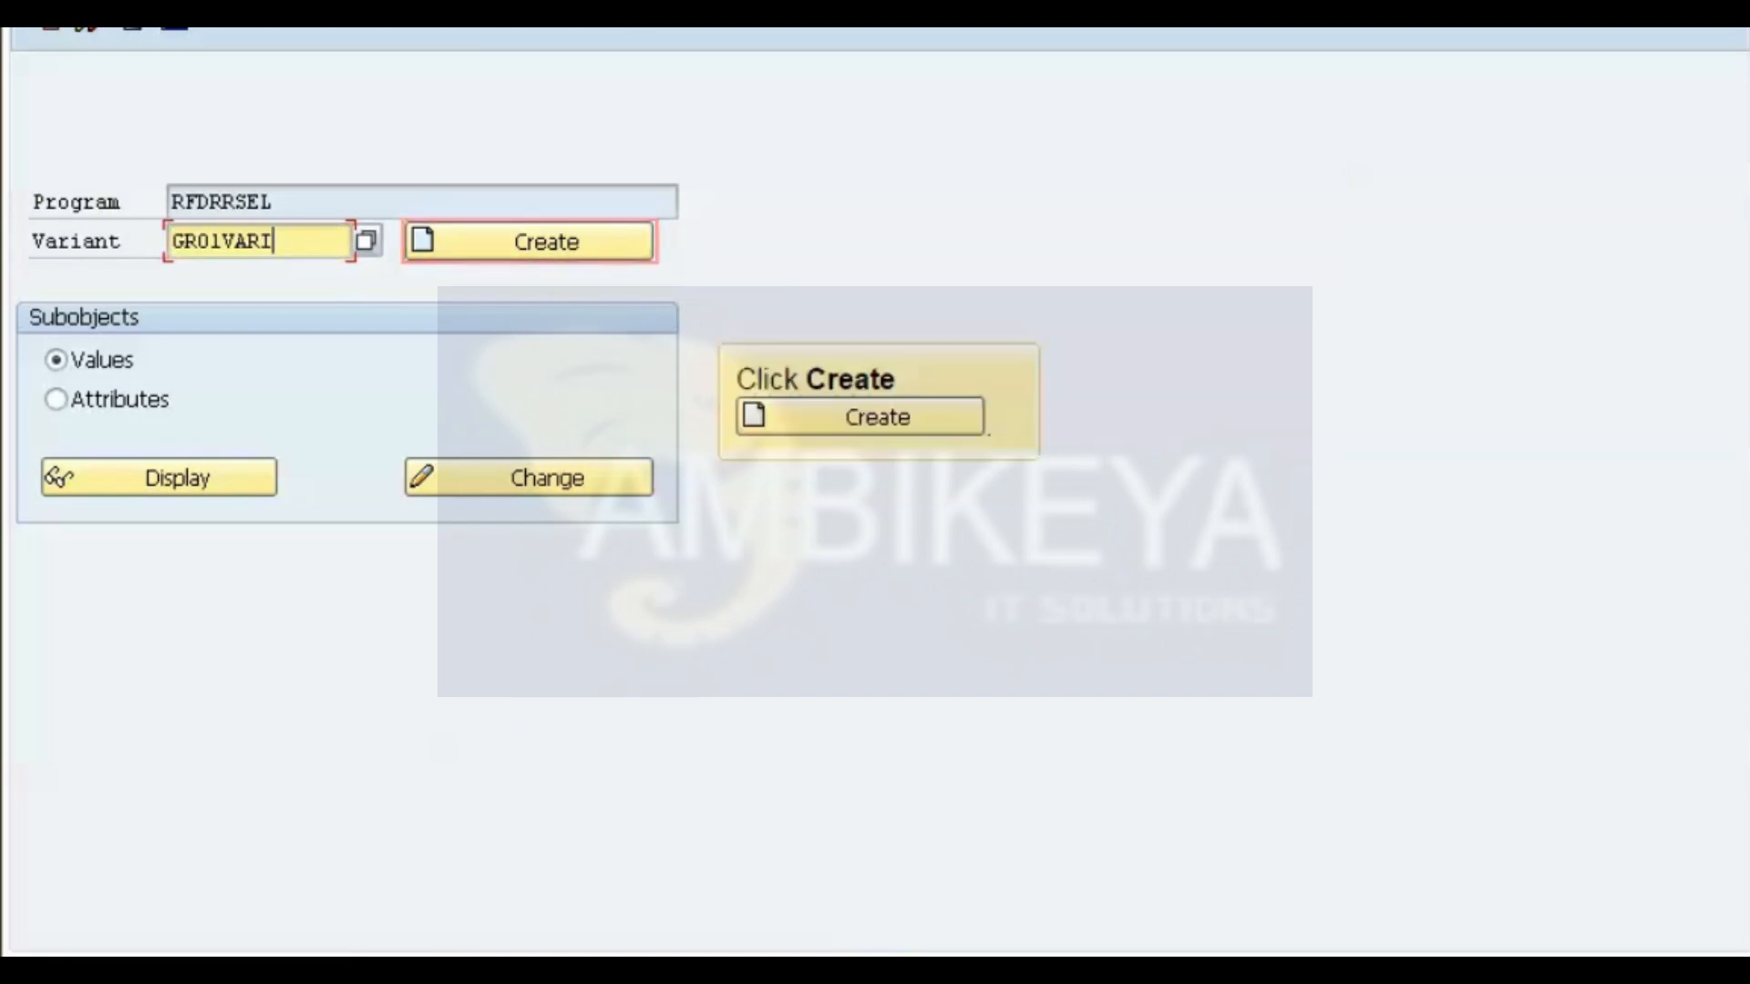
key(F5)
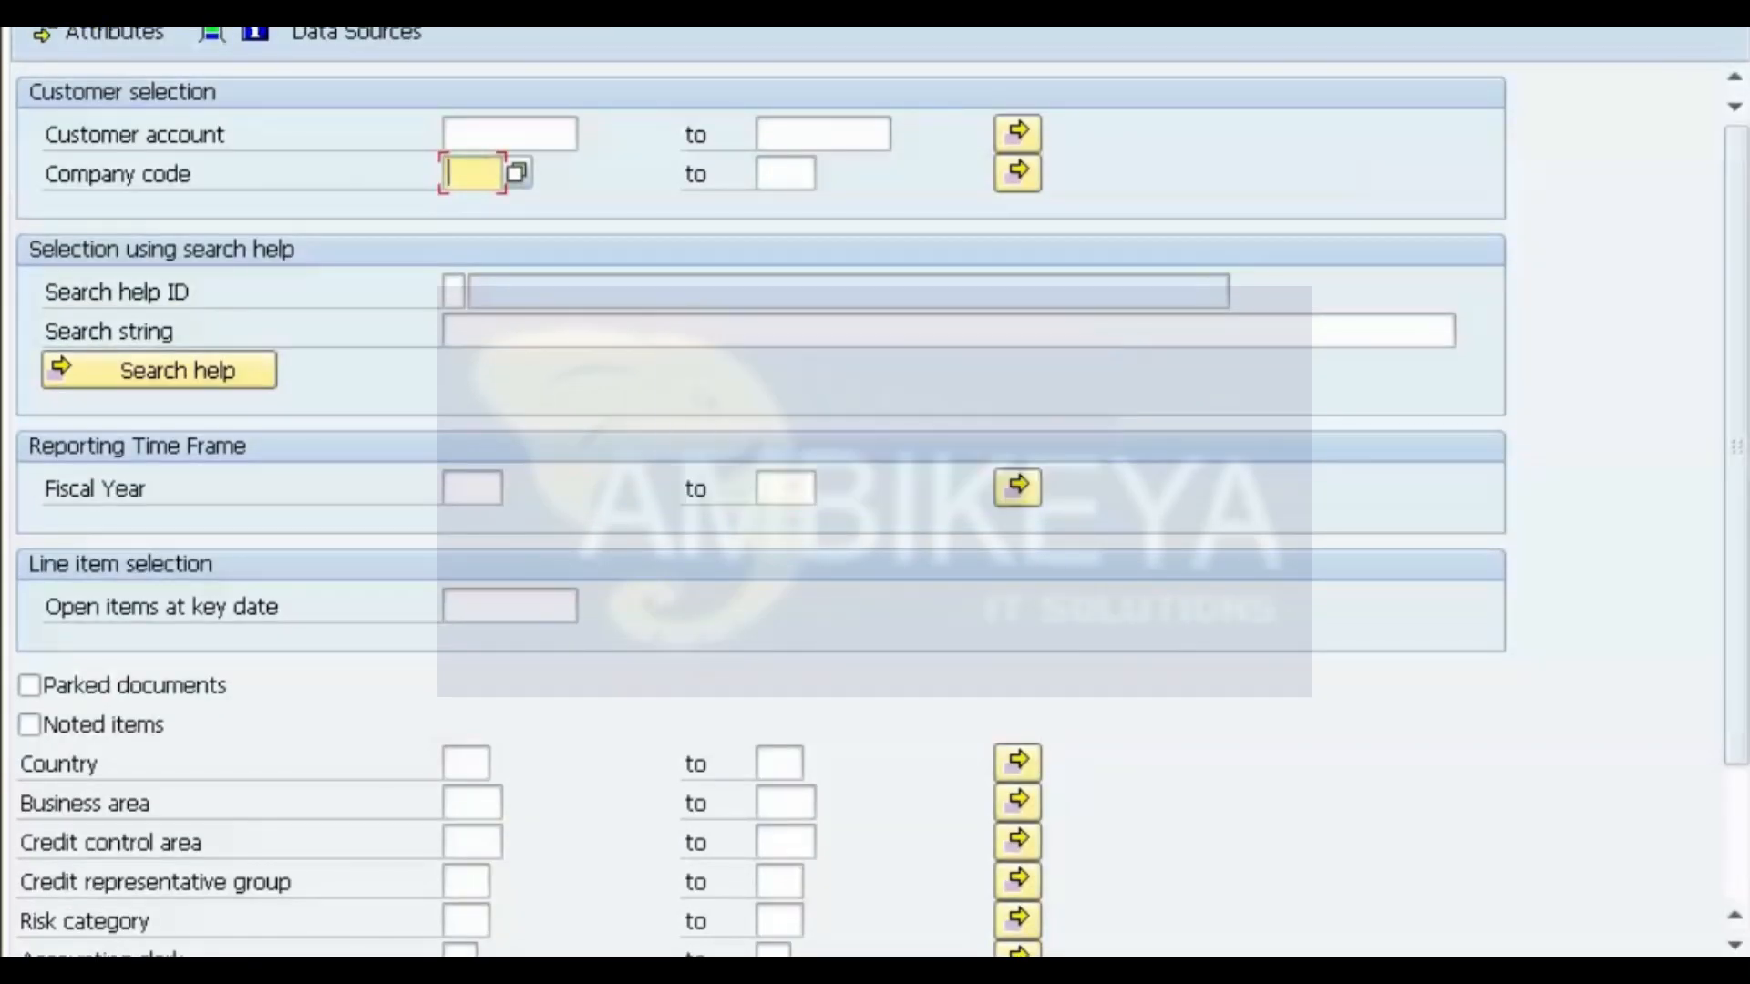
Set the variant's company code to 1000, the fiscal year to 2014 and the open items key date to 30.09.2014.
text(1000)
text(2014)
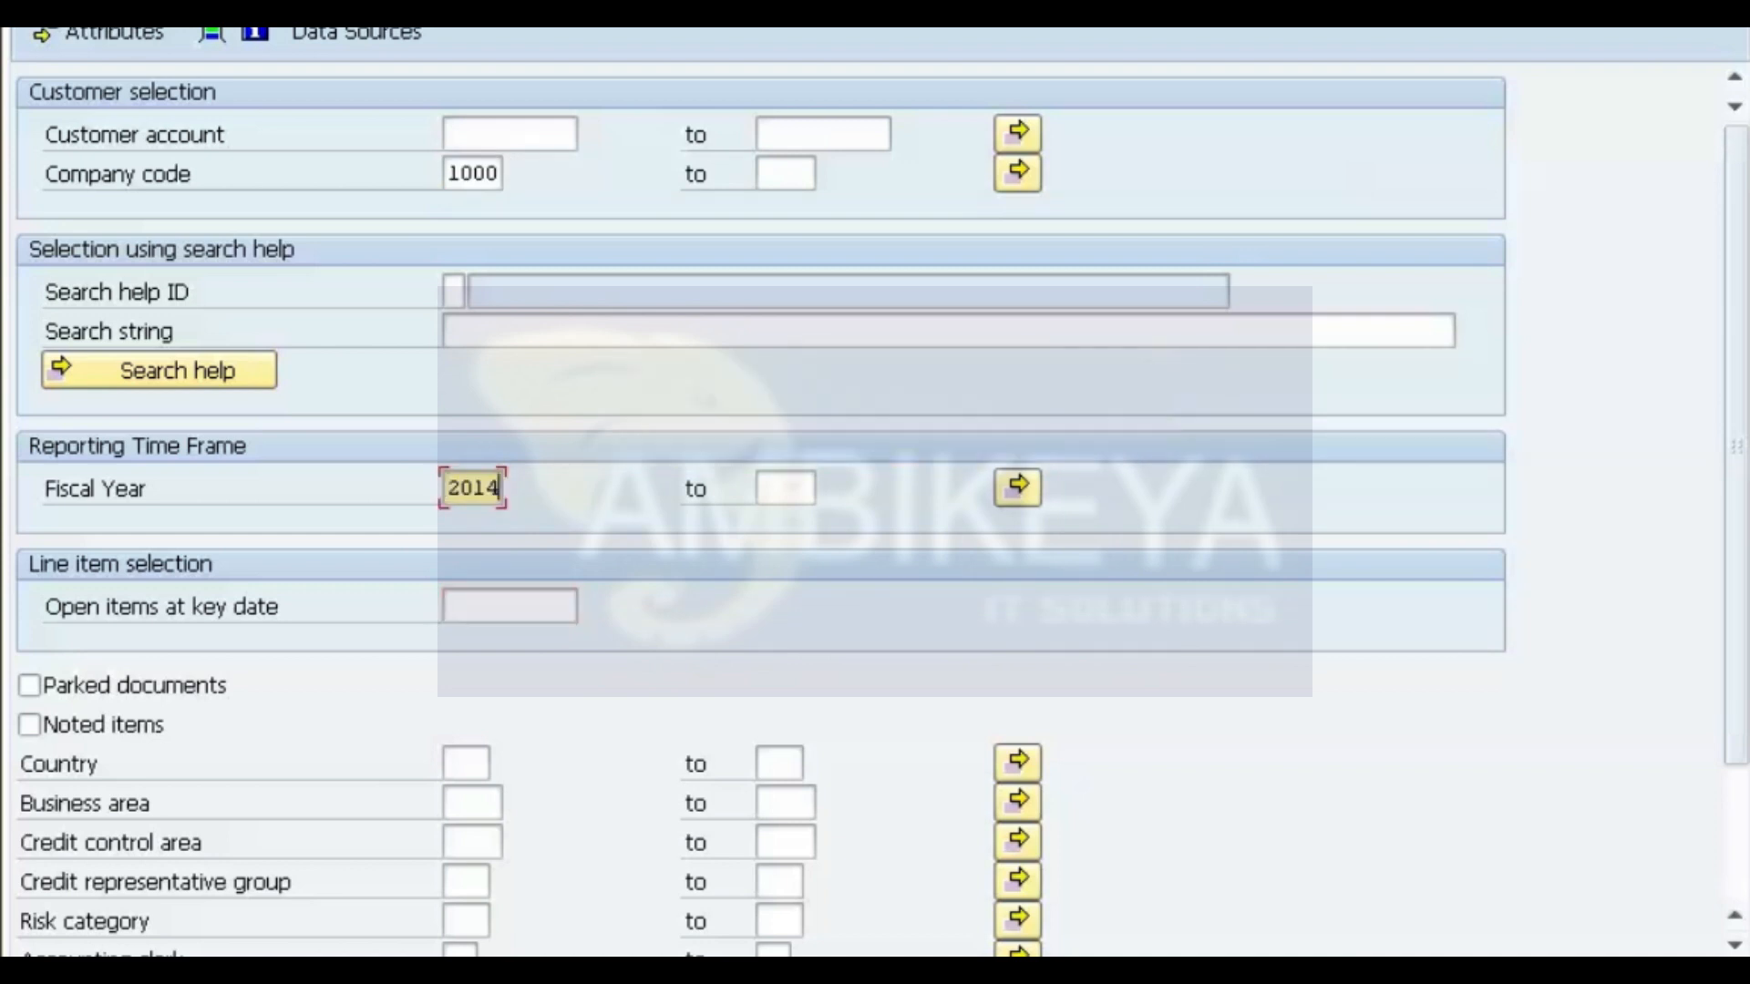
click(509, 606)
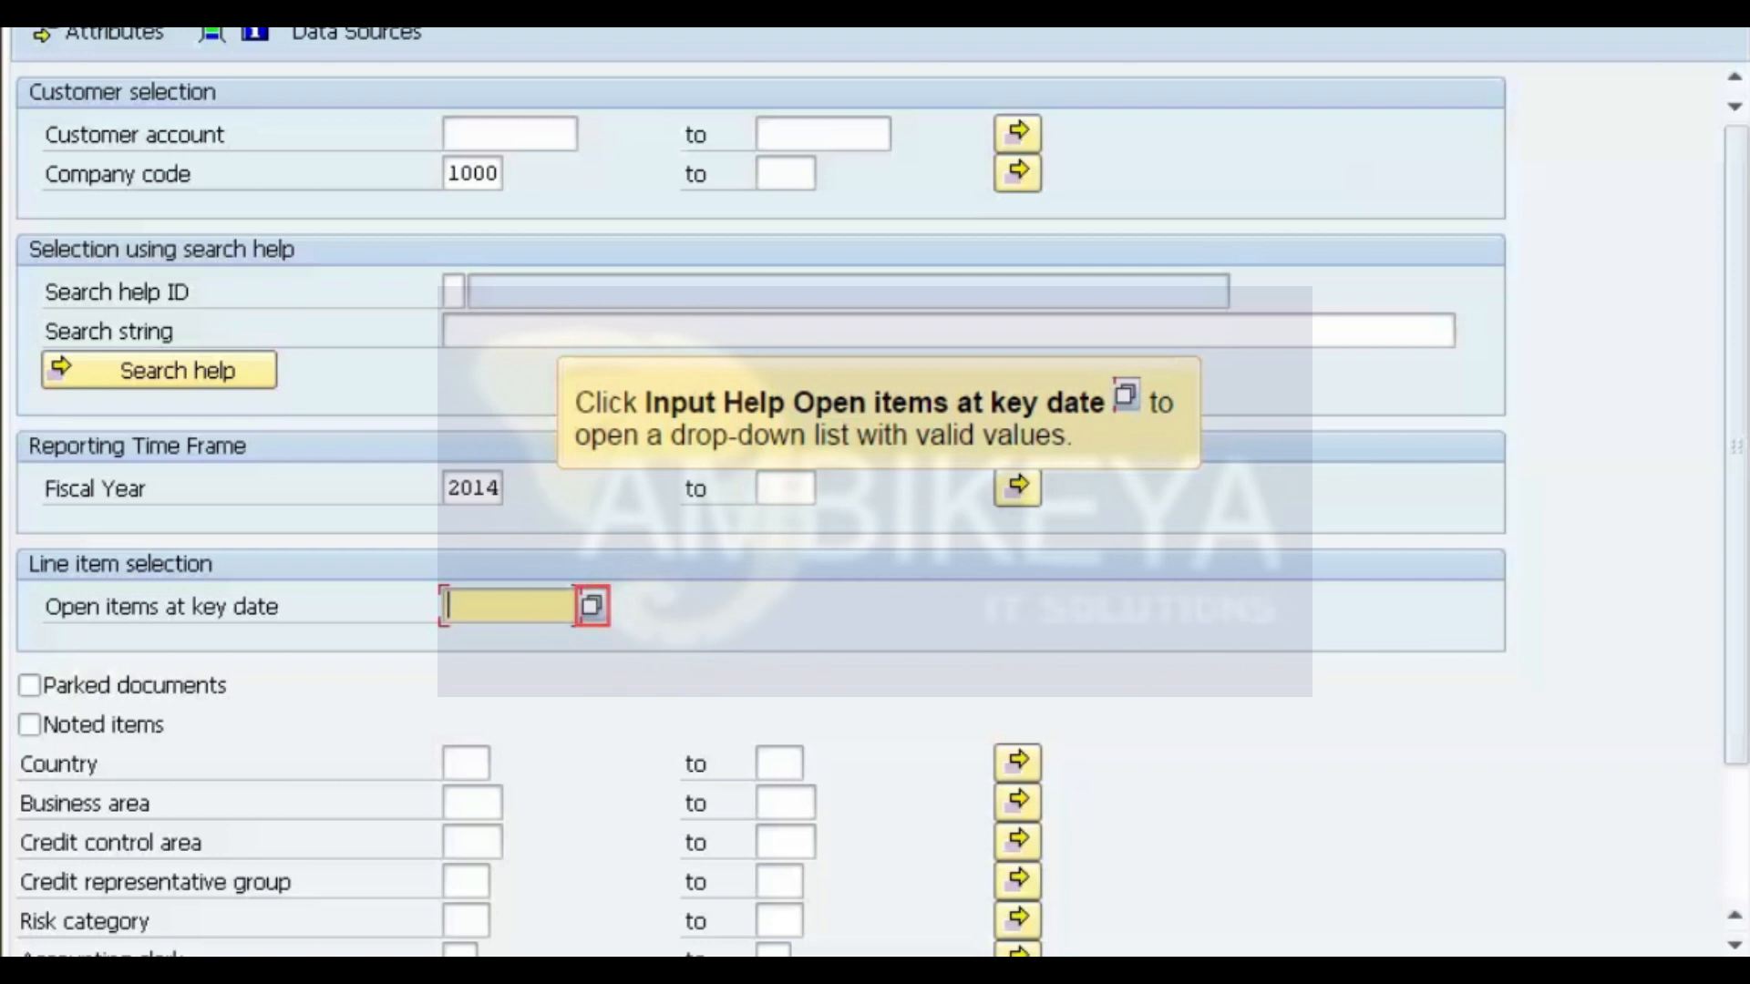
click(592, 605)
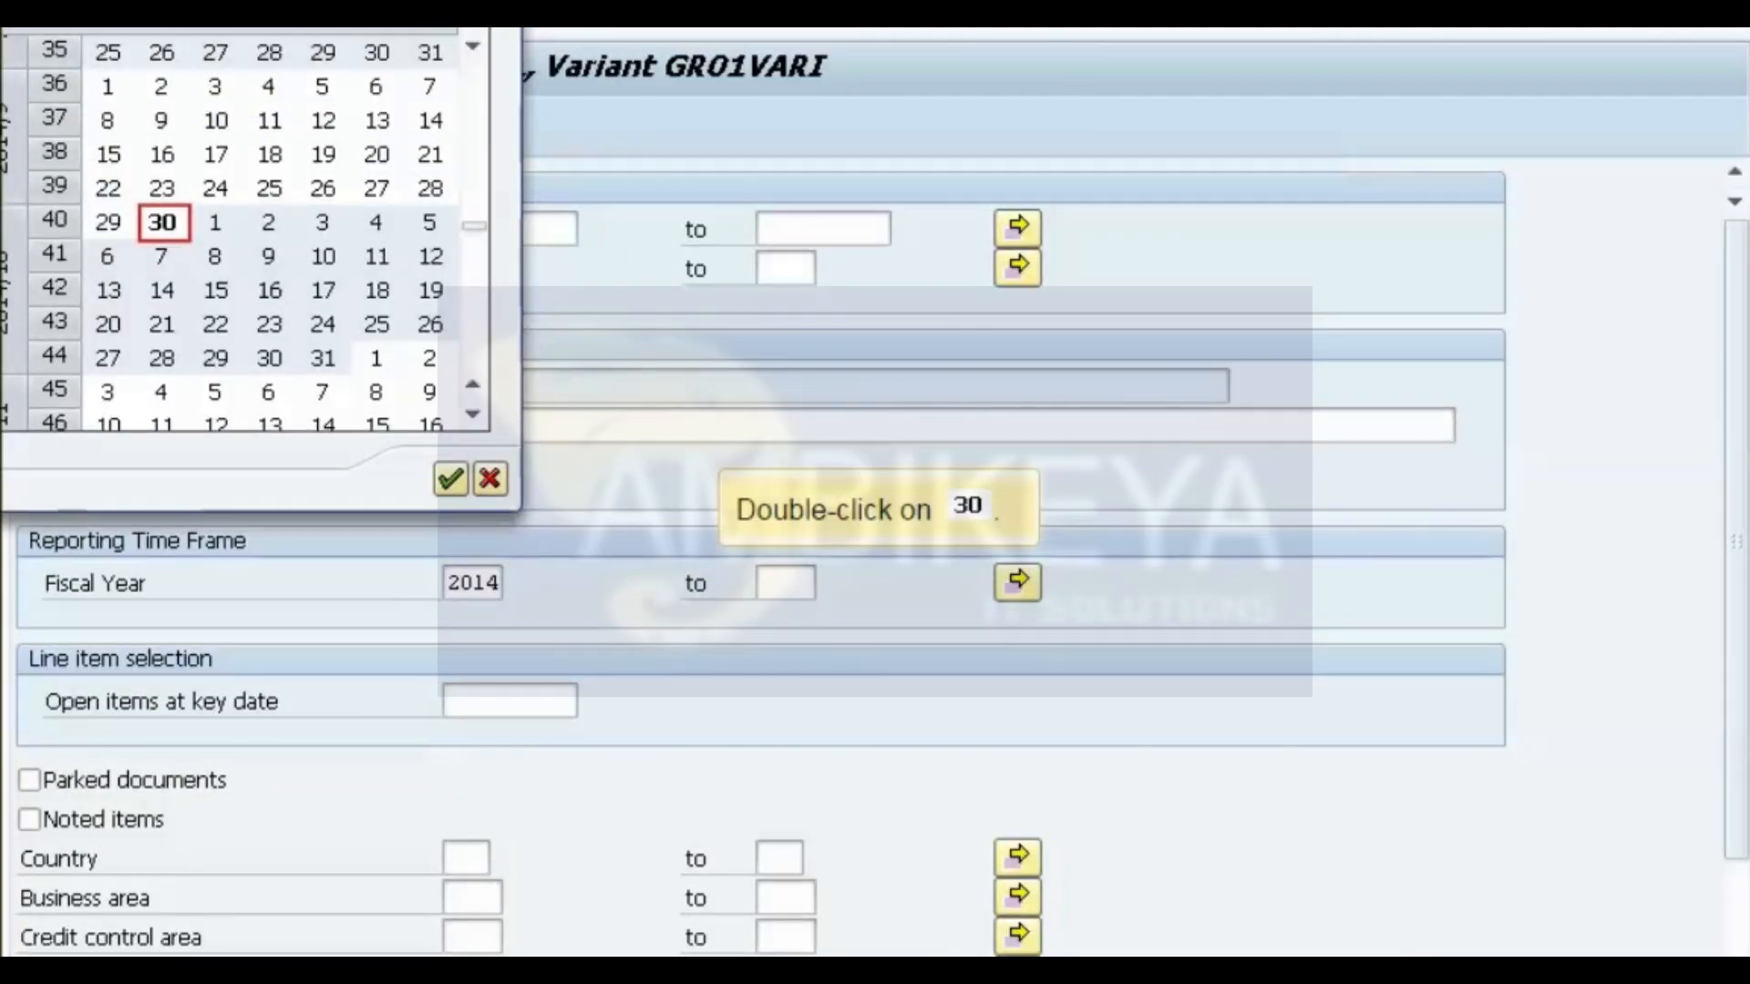
double_click(162, 222)
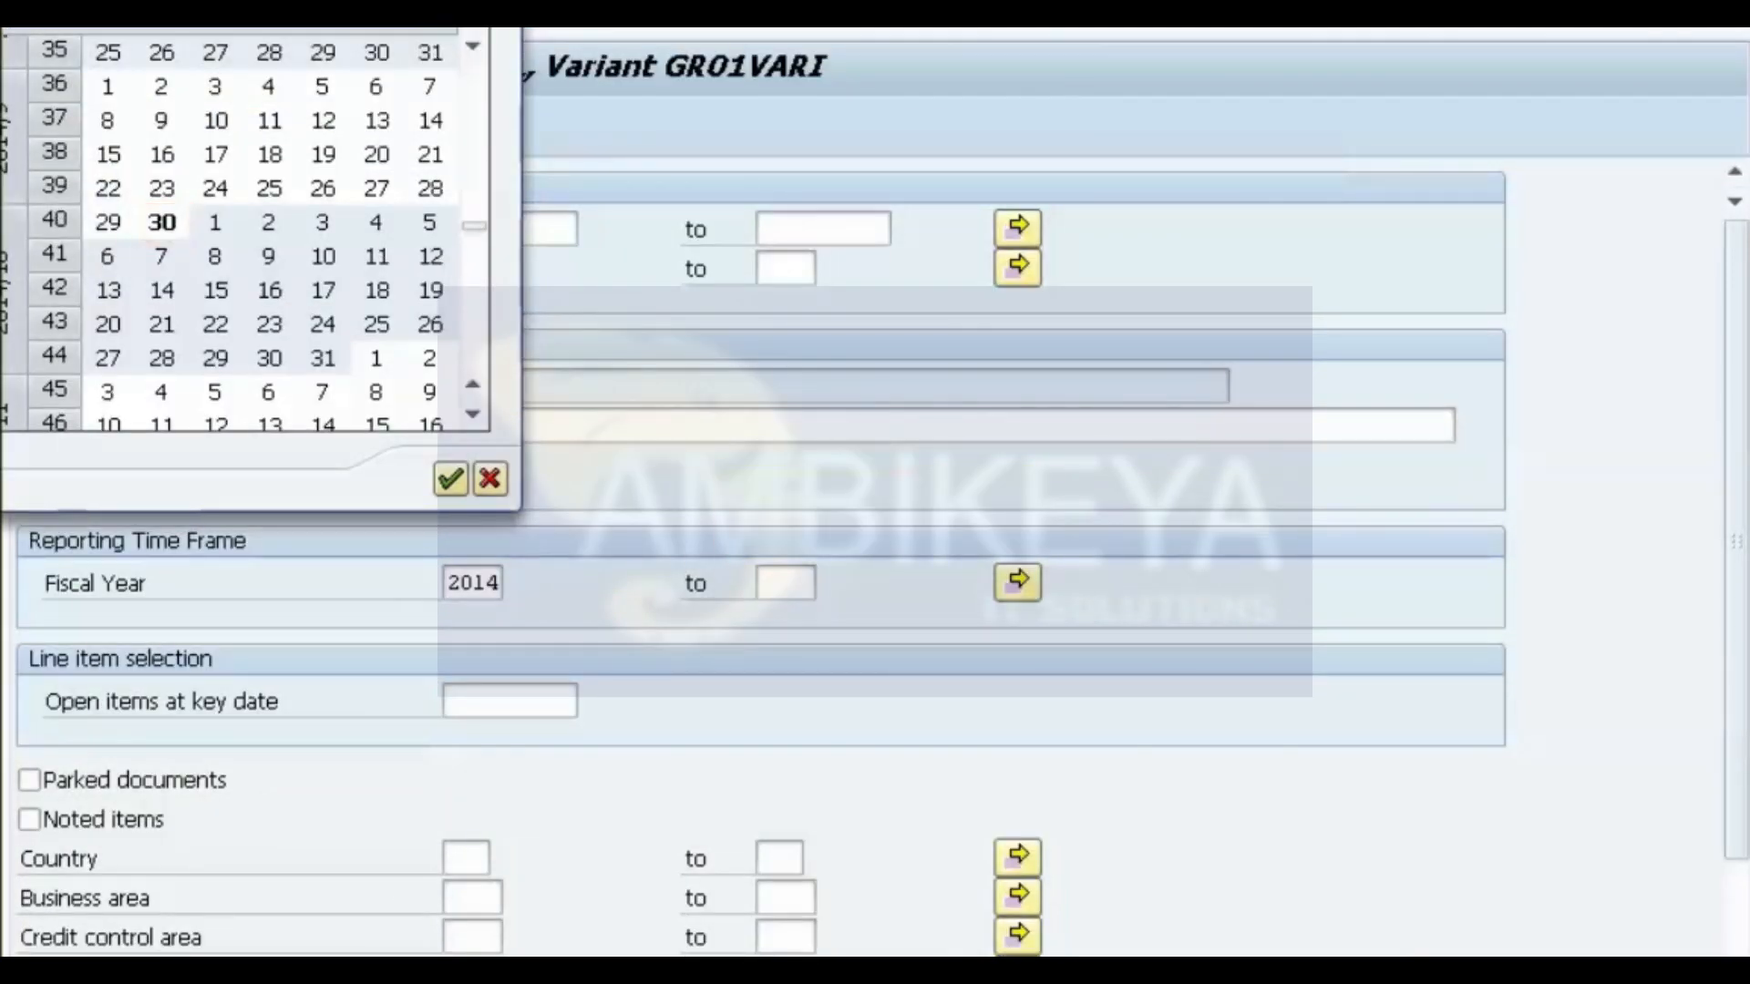
In the variant attributes, enter description GR01 and assign selection variable D (Dynamic Date Calculation, Local Date) to Open items at key date.
key(F6)
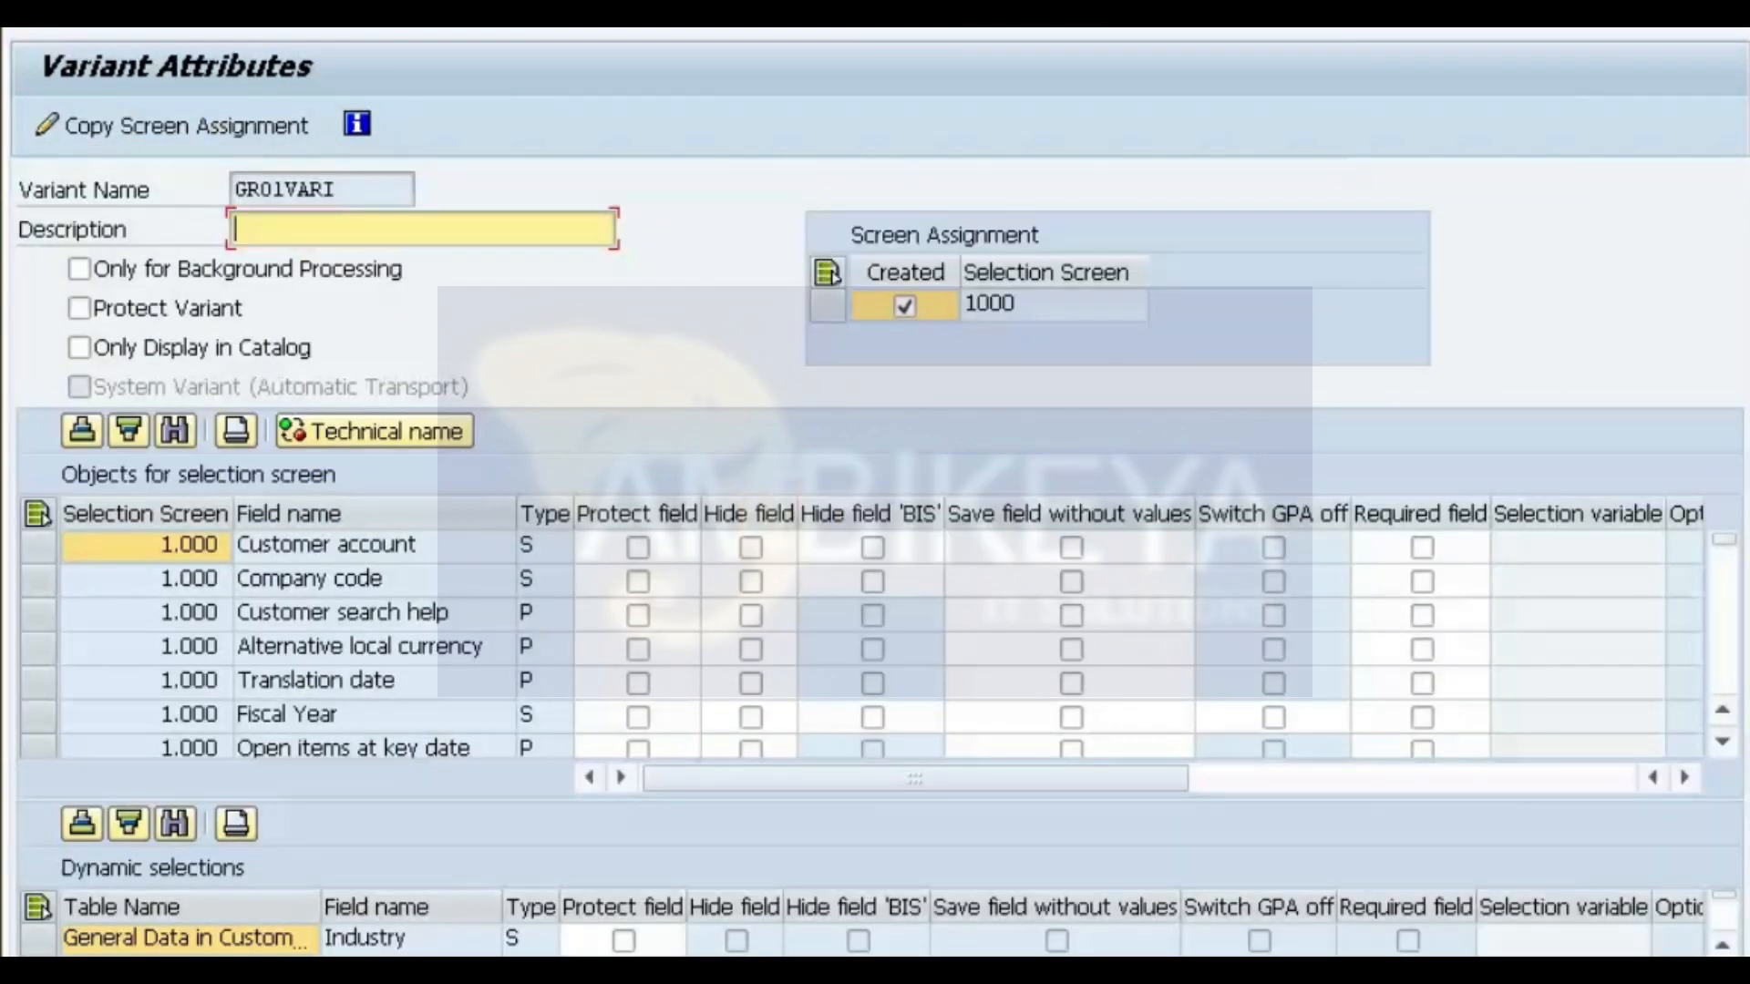
text(GR01)
click(1564, 747)
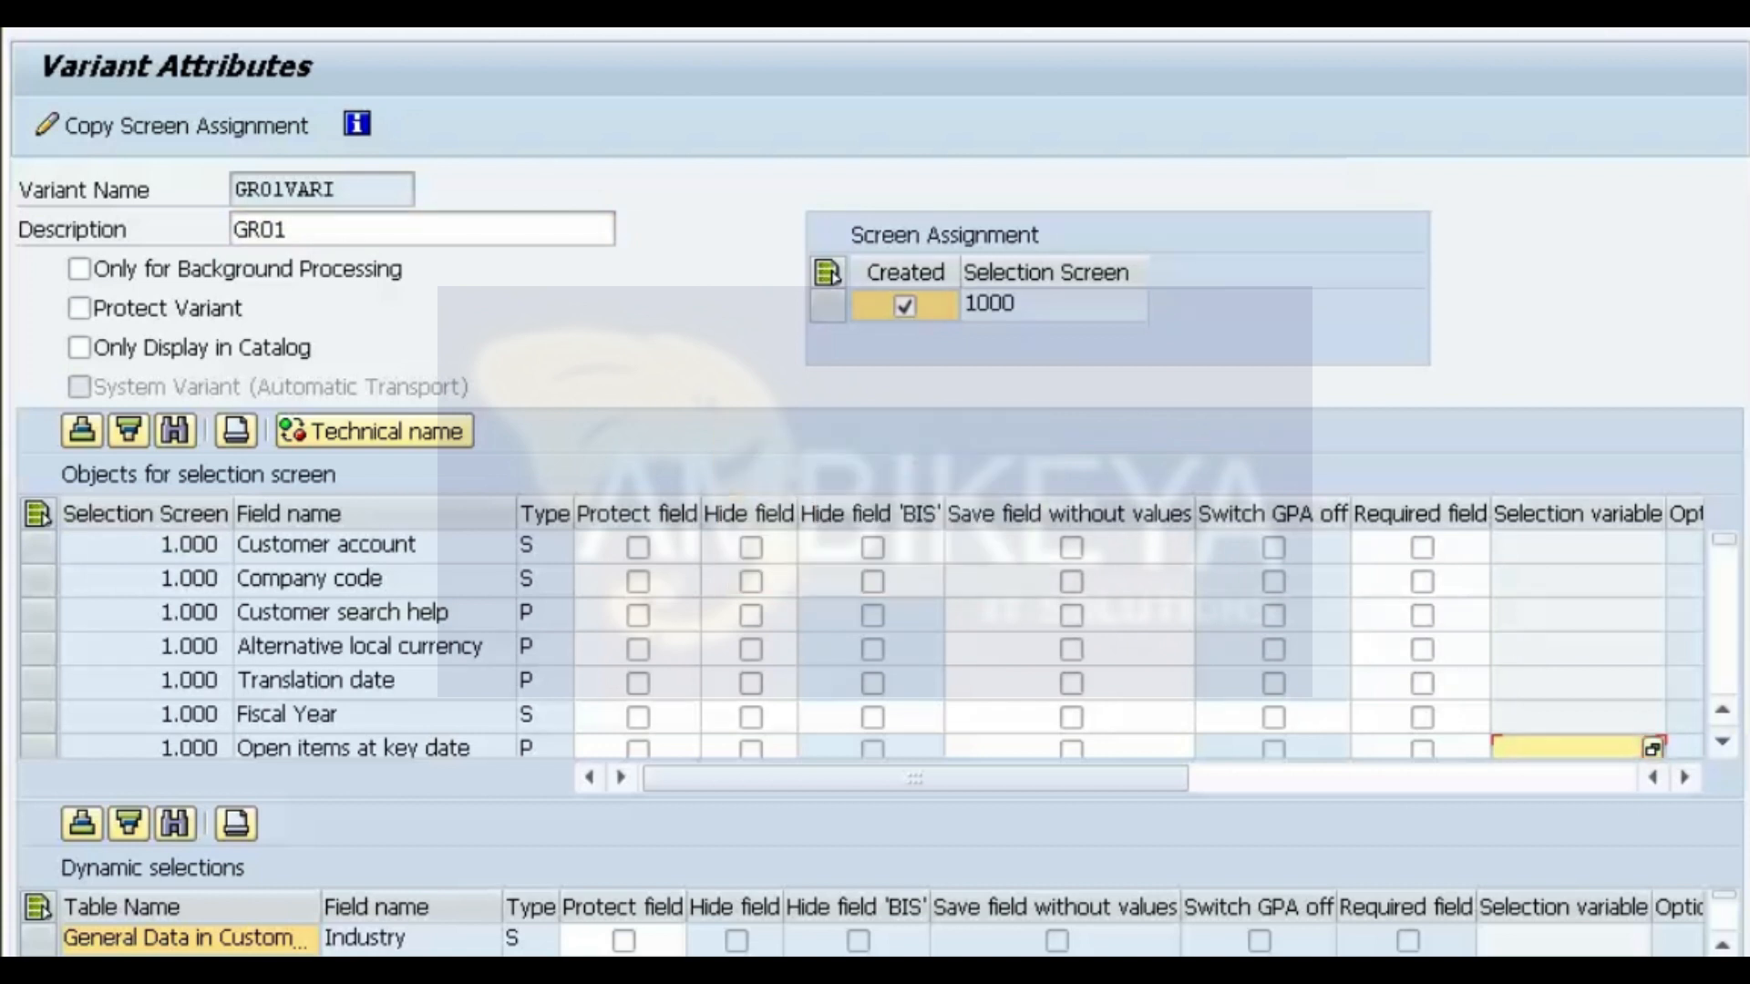
key(F4)
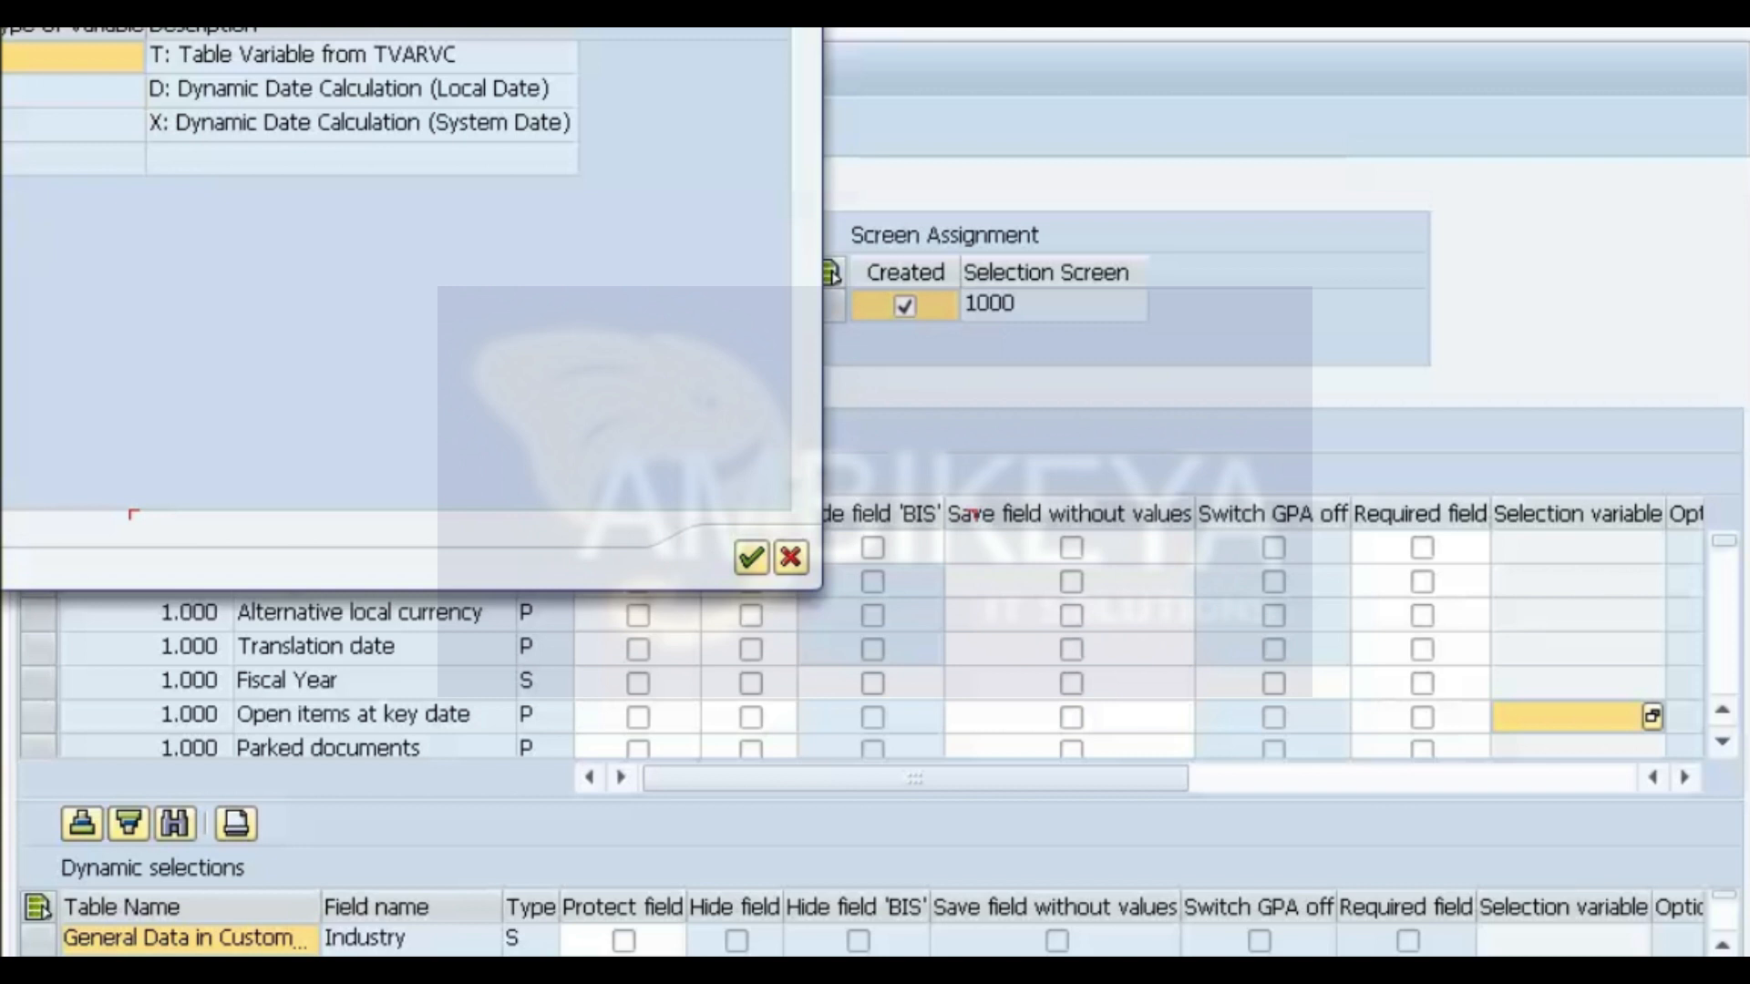
double_click(73, 88)
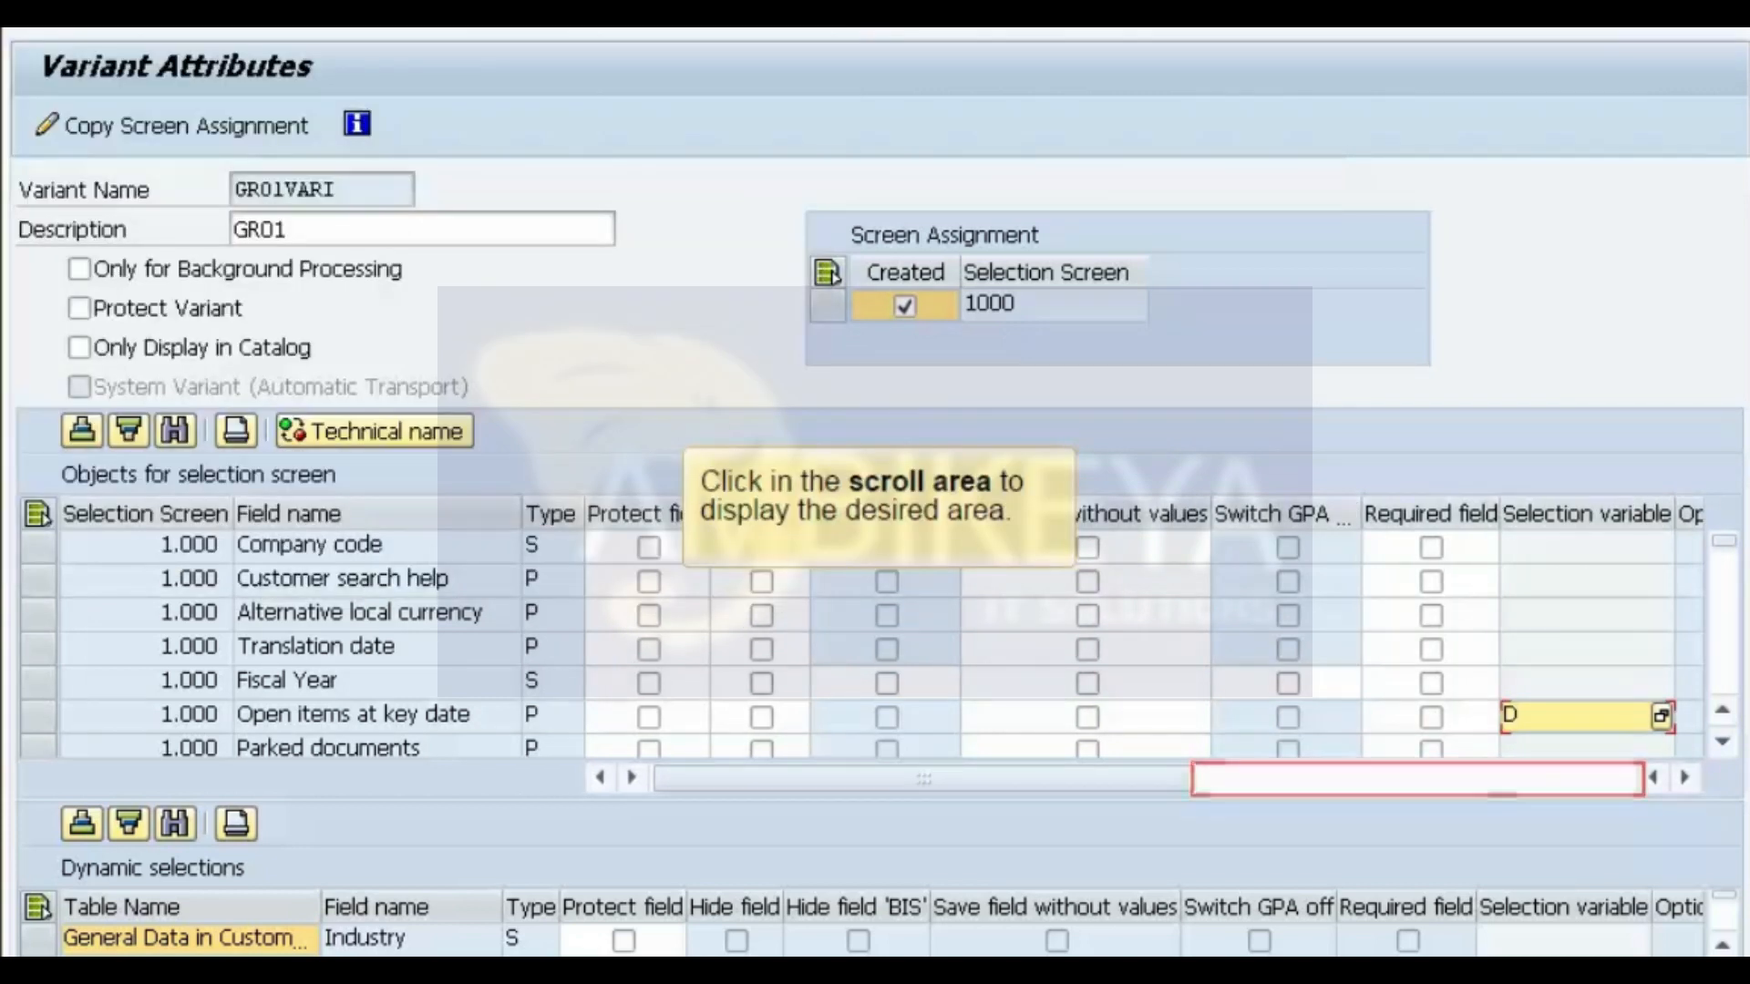
Choose Current Date as the variable name for Open items at key date and save the variant.
click(1417, 779)
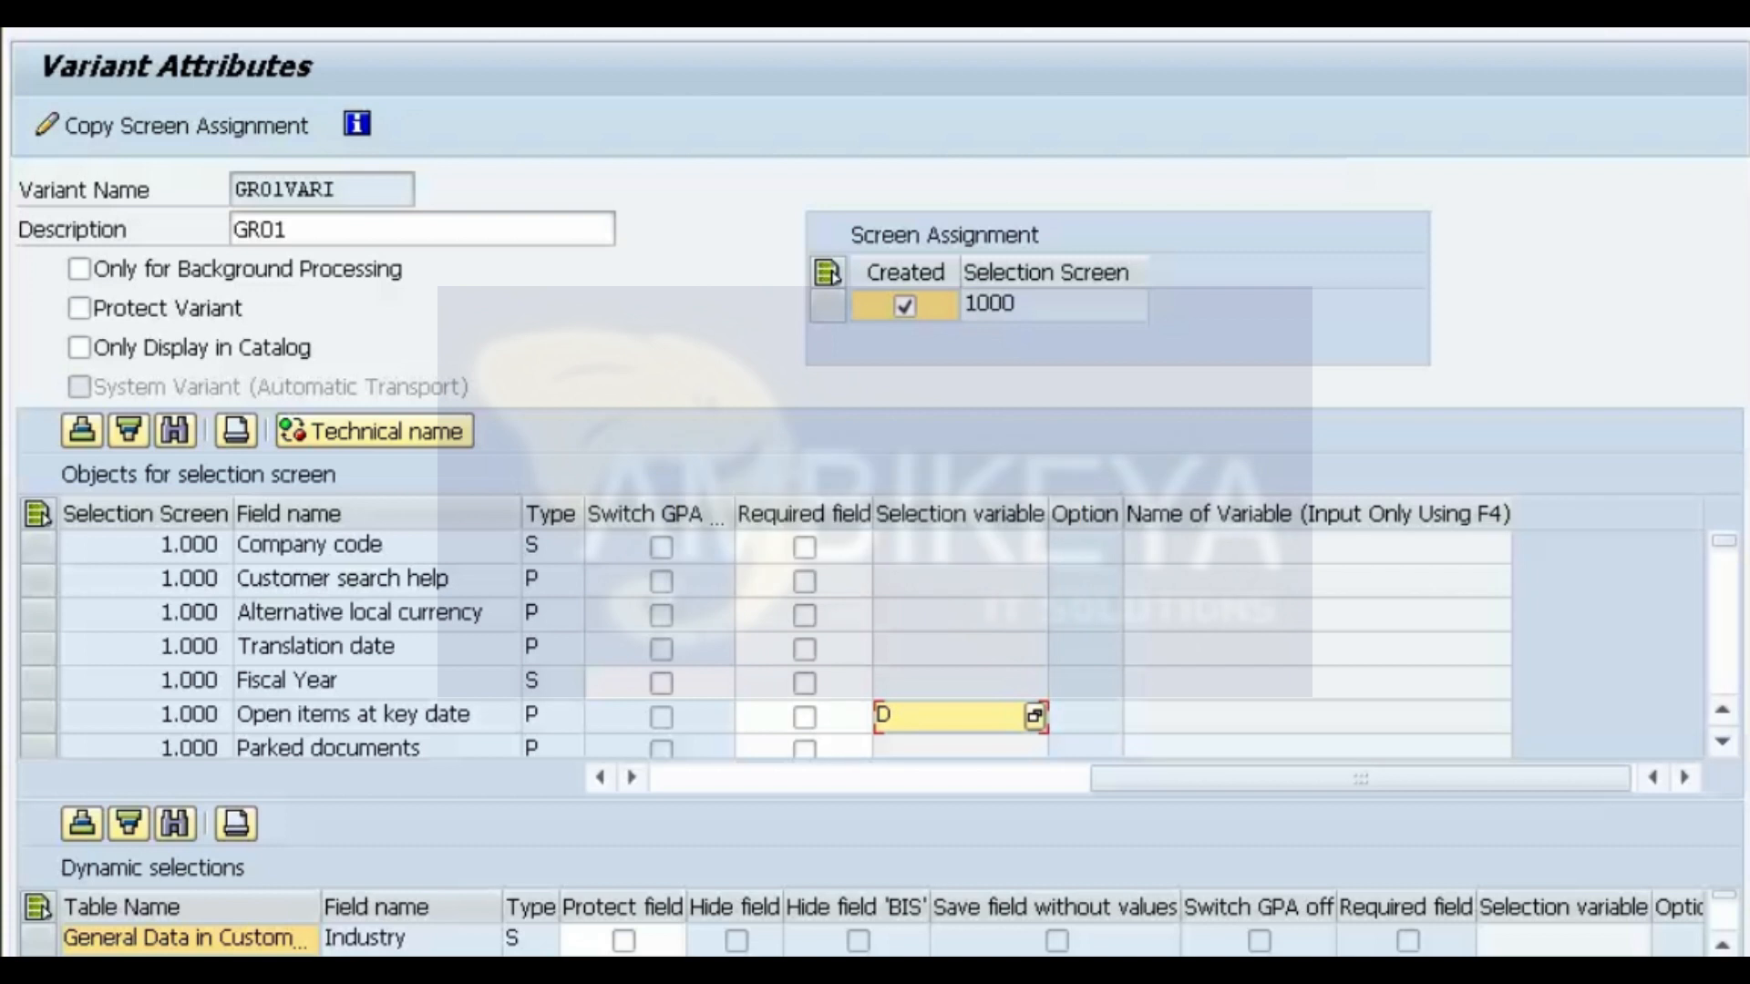
click(1303, 715)
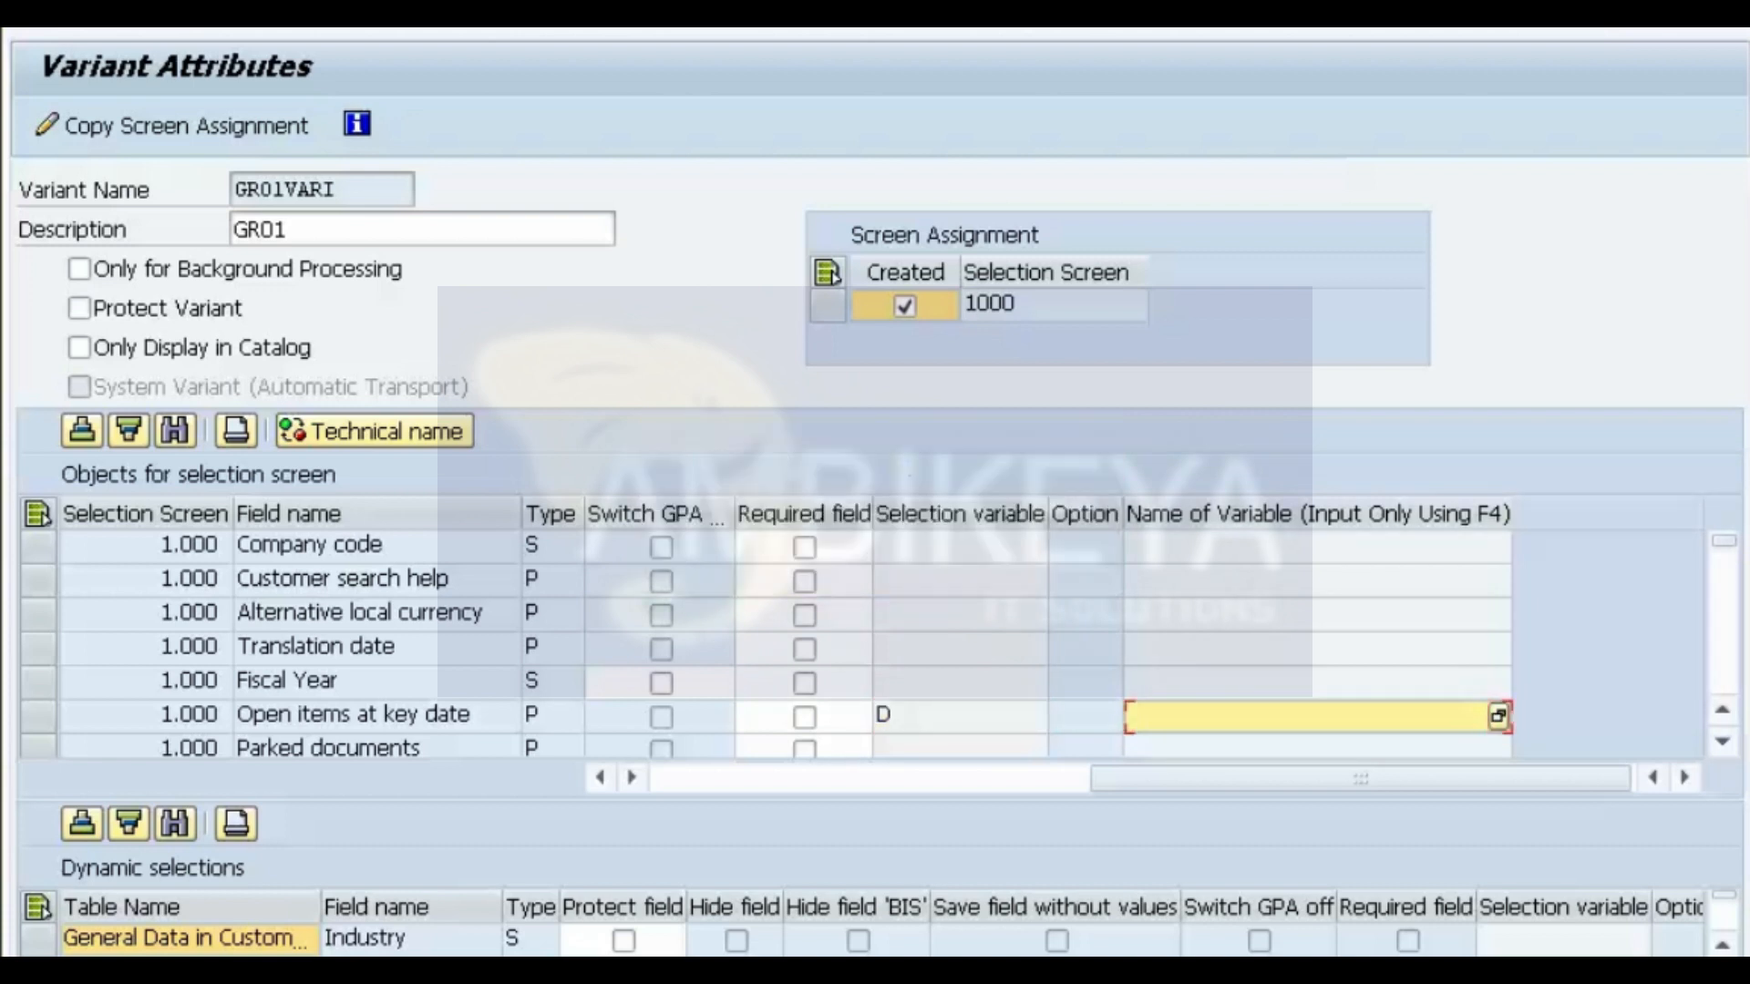
key(F4)
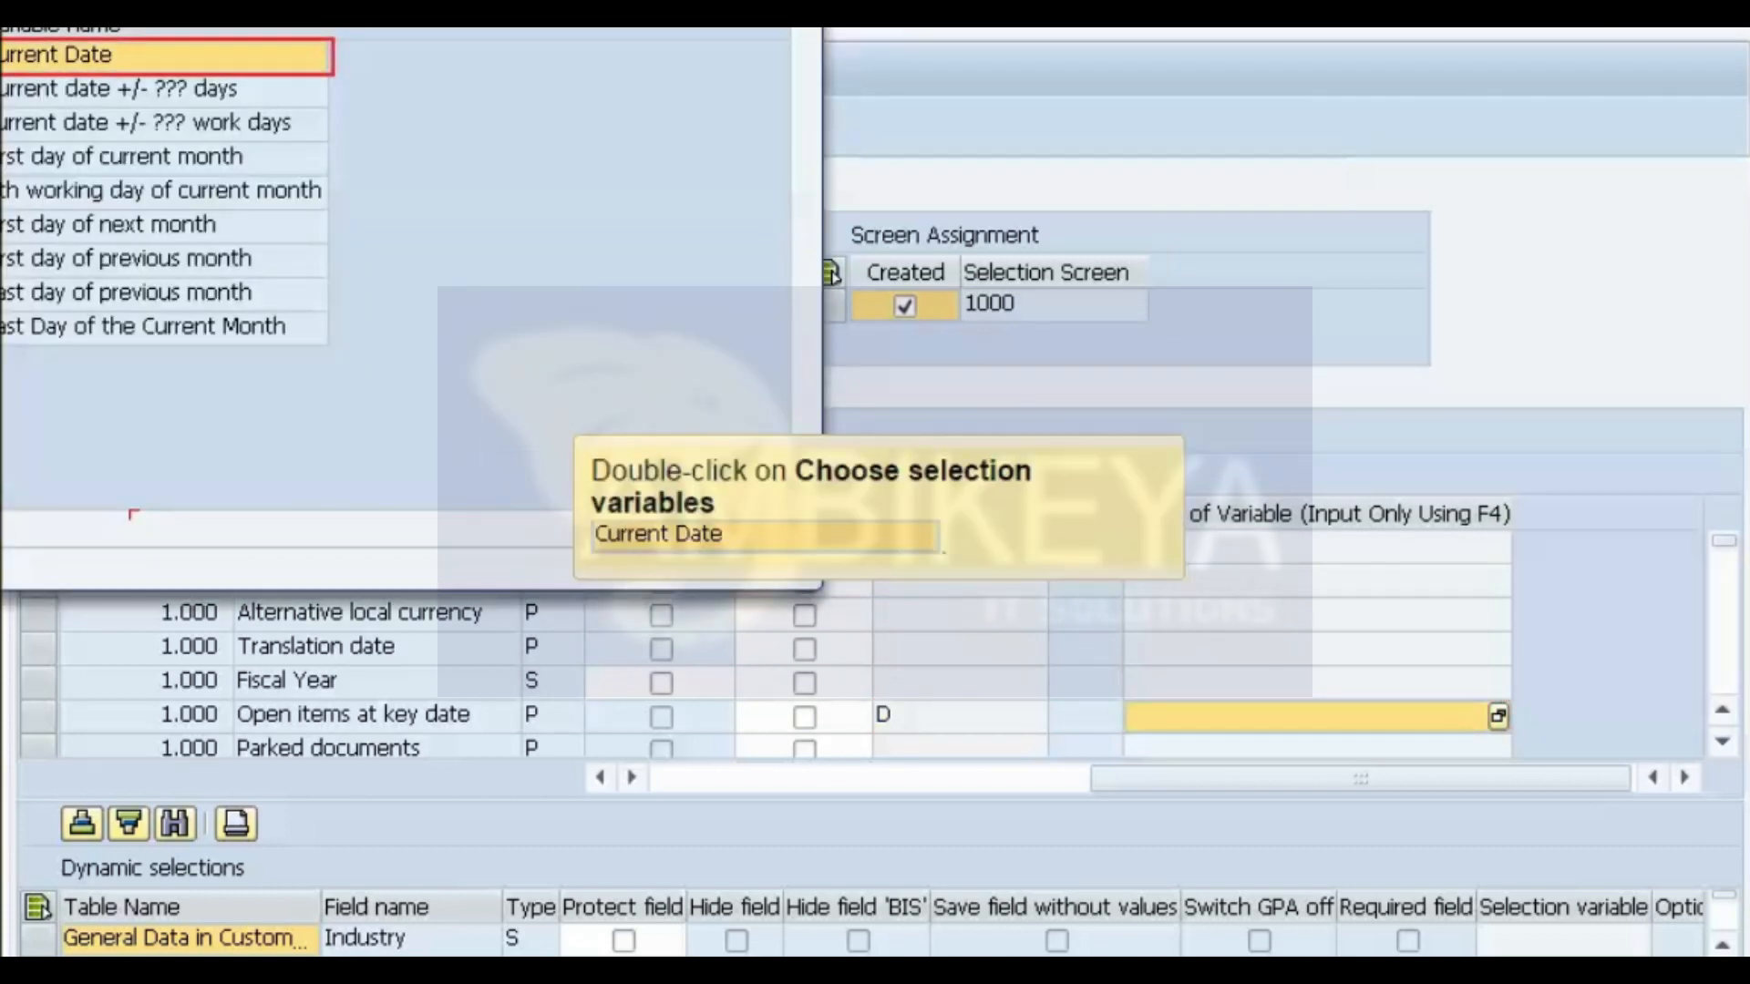
key(Return)
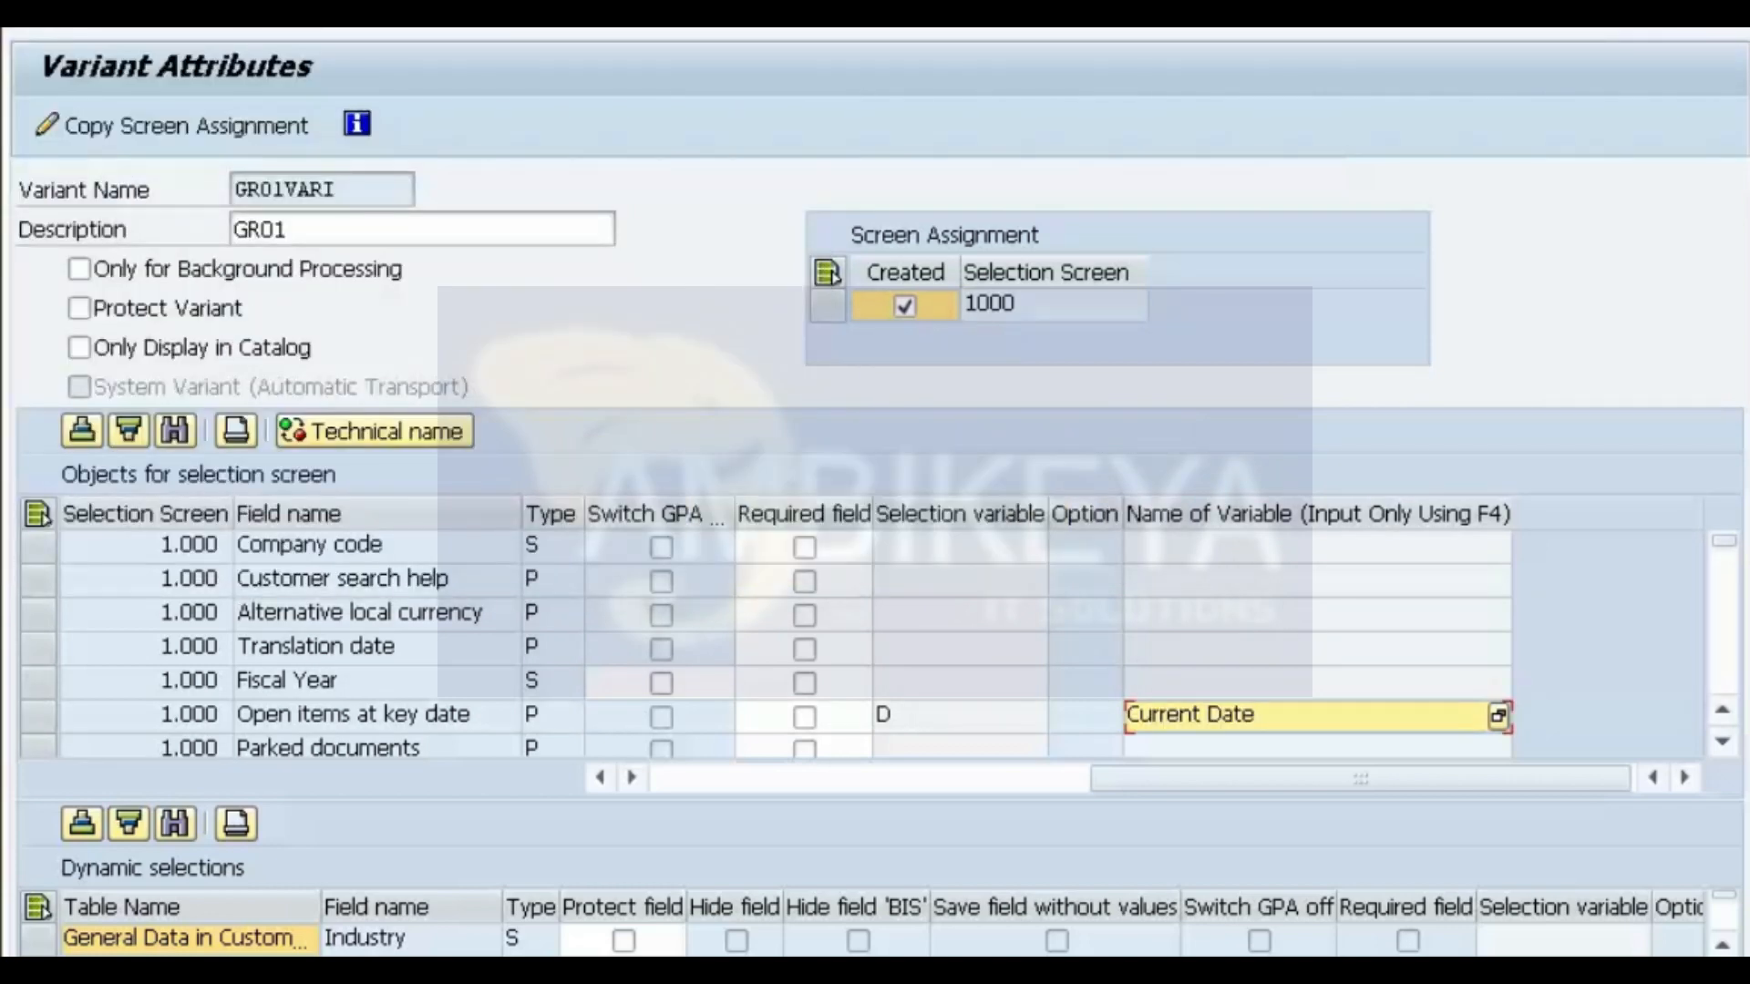
key(ctrl+s)
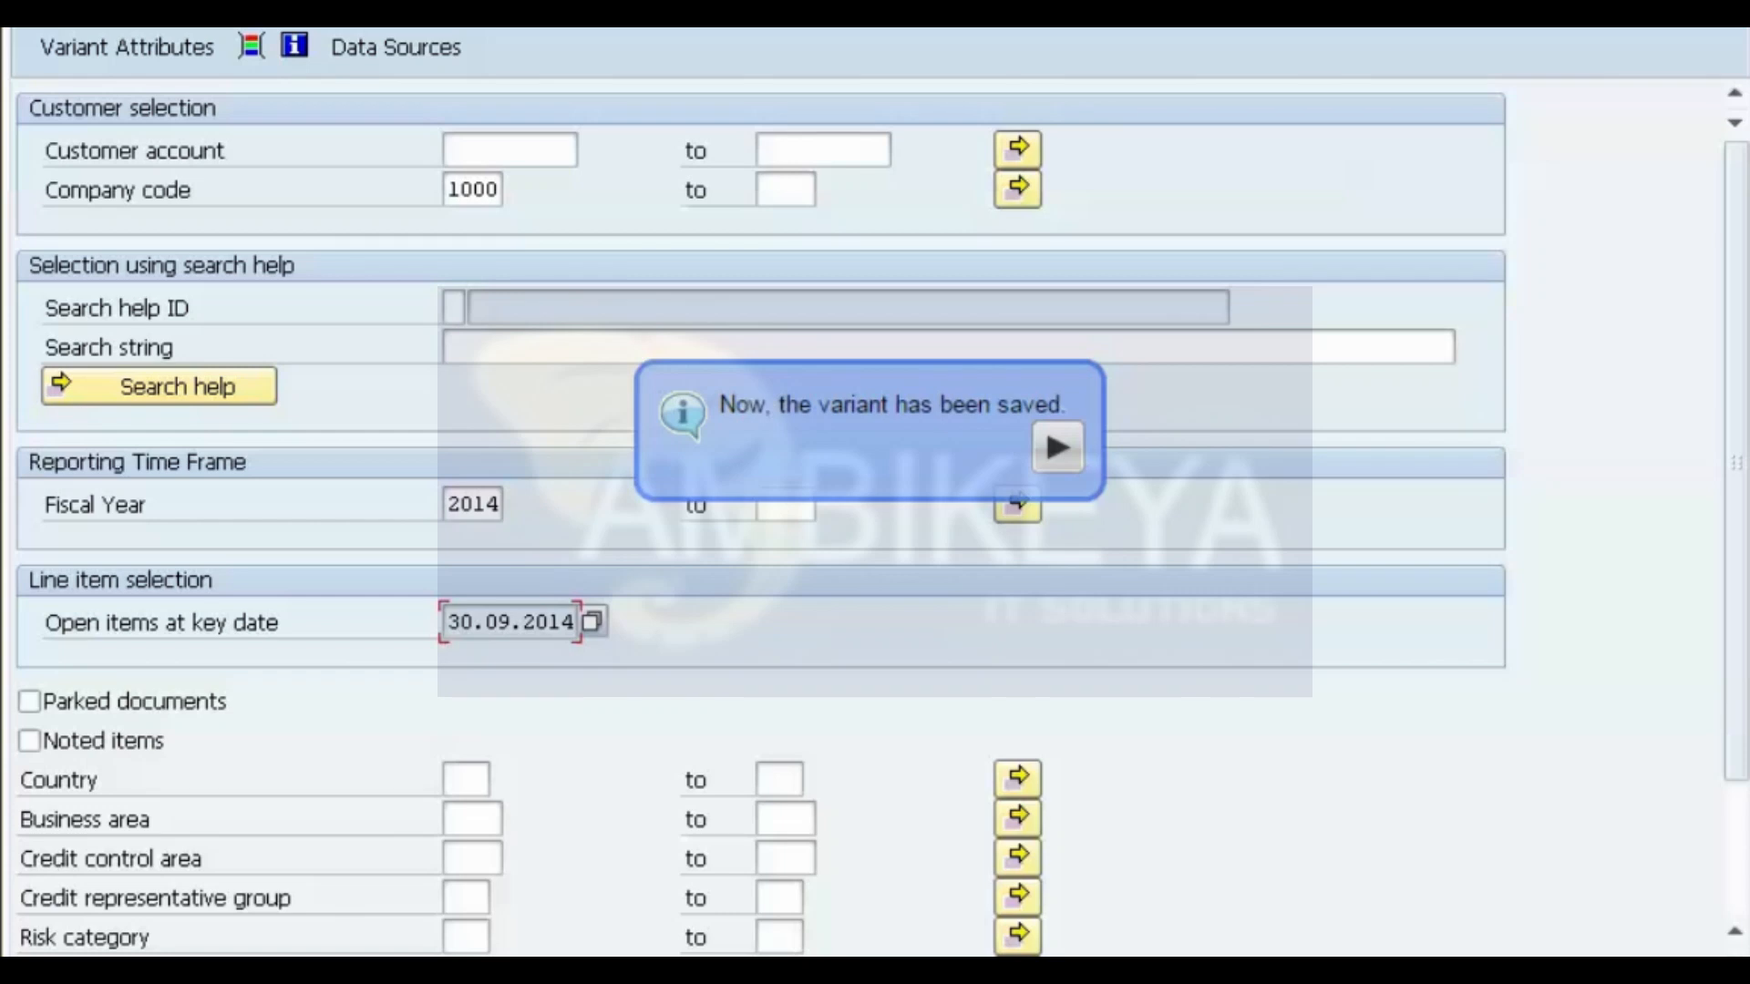
Leave the variant editor, exit the evaluation views saving the changes, and exit the implementation guide.
key(F3)
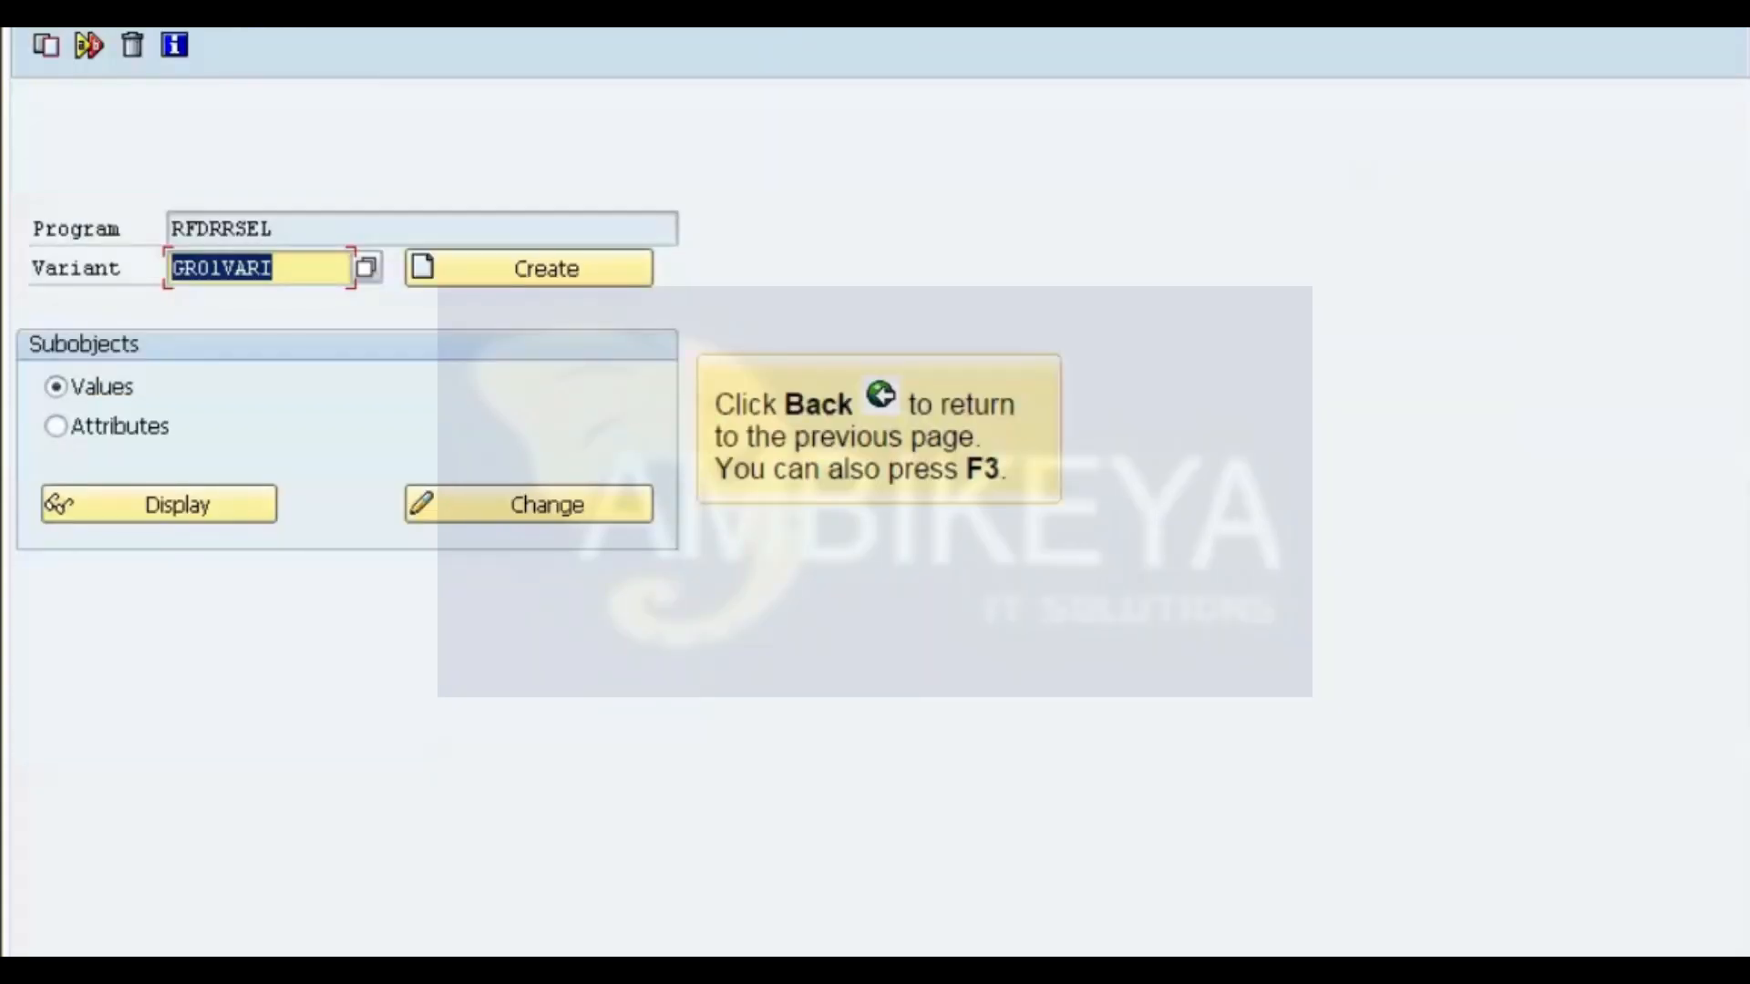
key(F3)
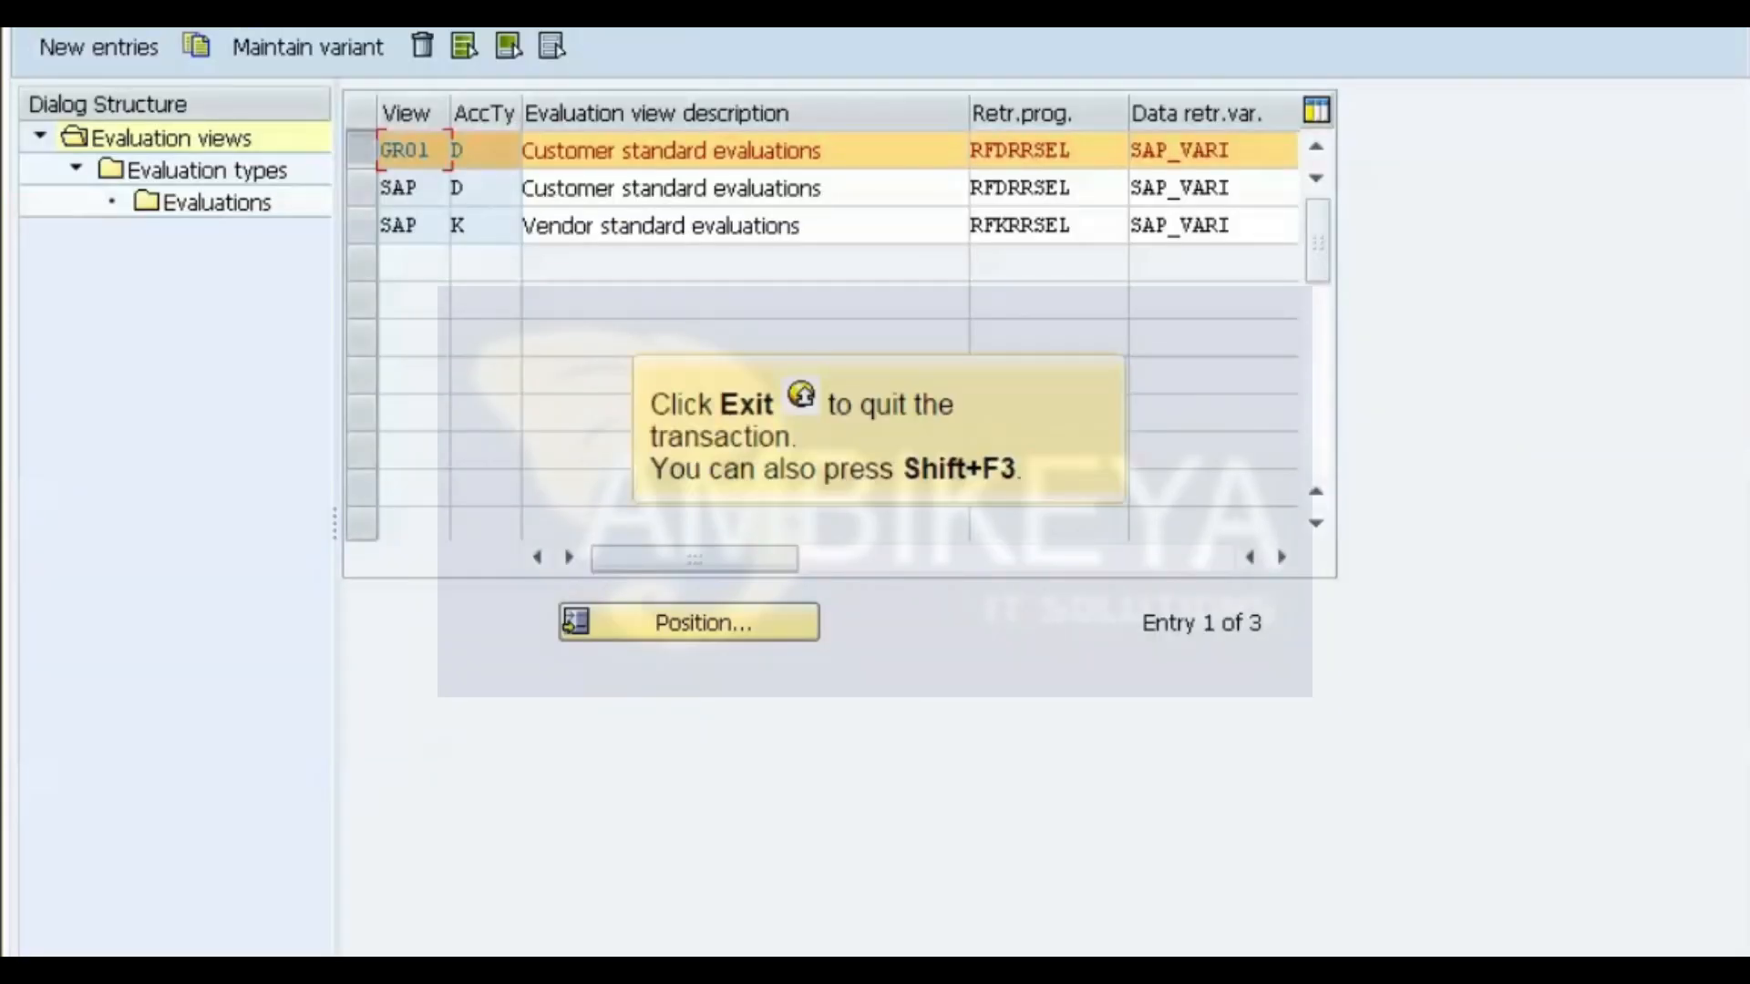
key(shift+F3)
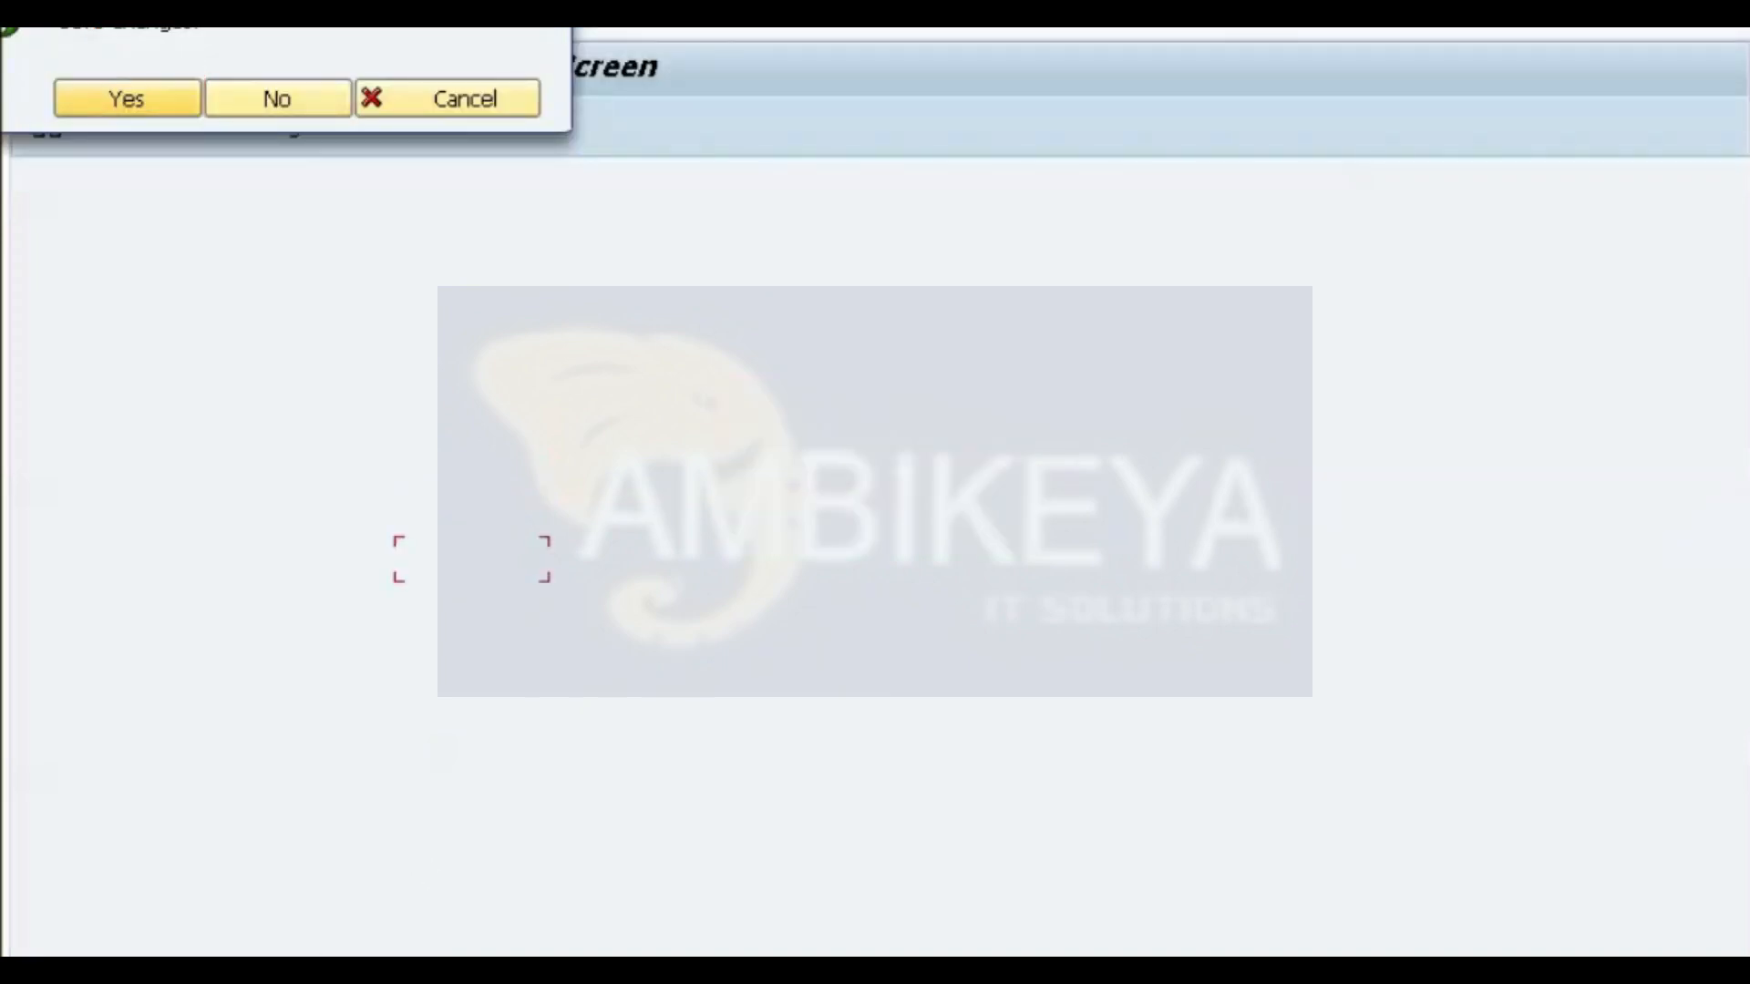
key(Return)
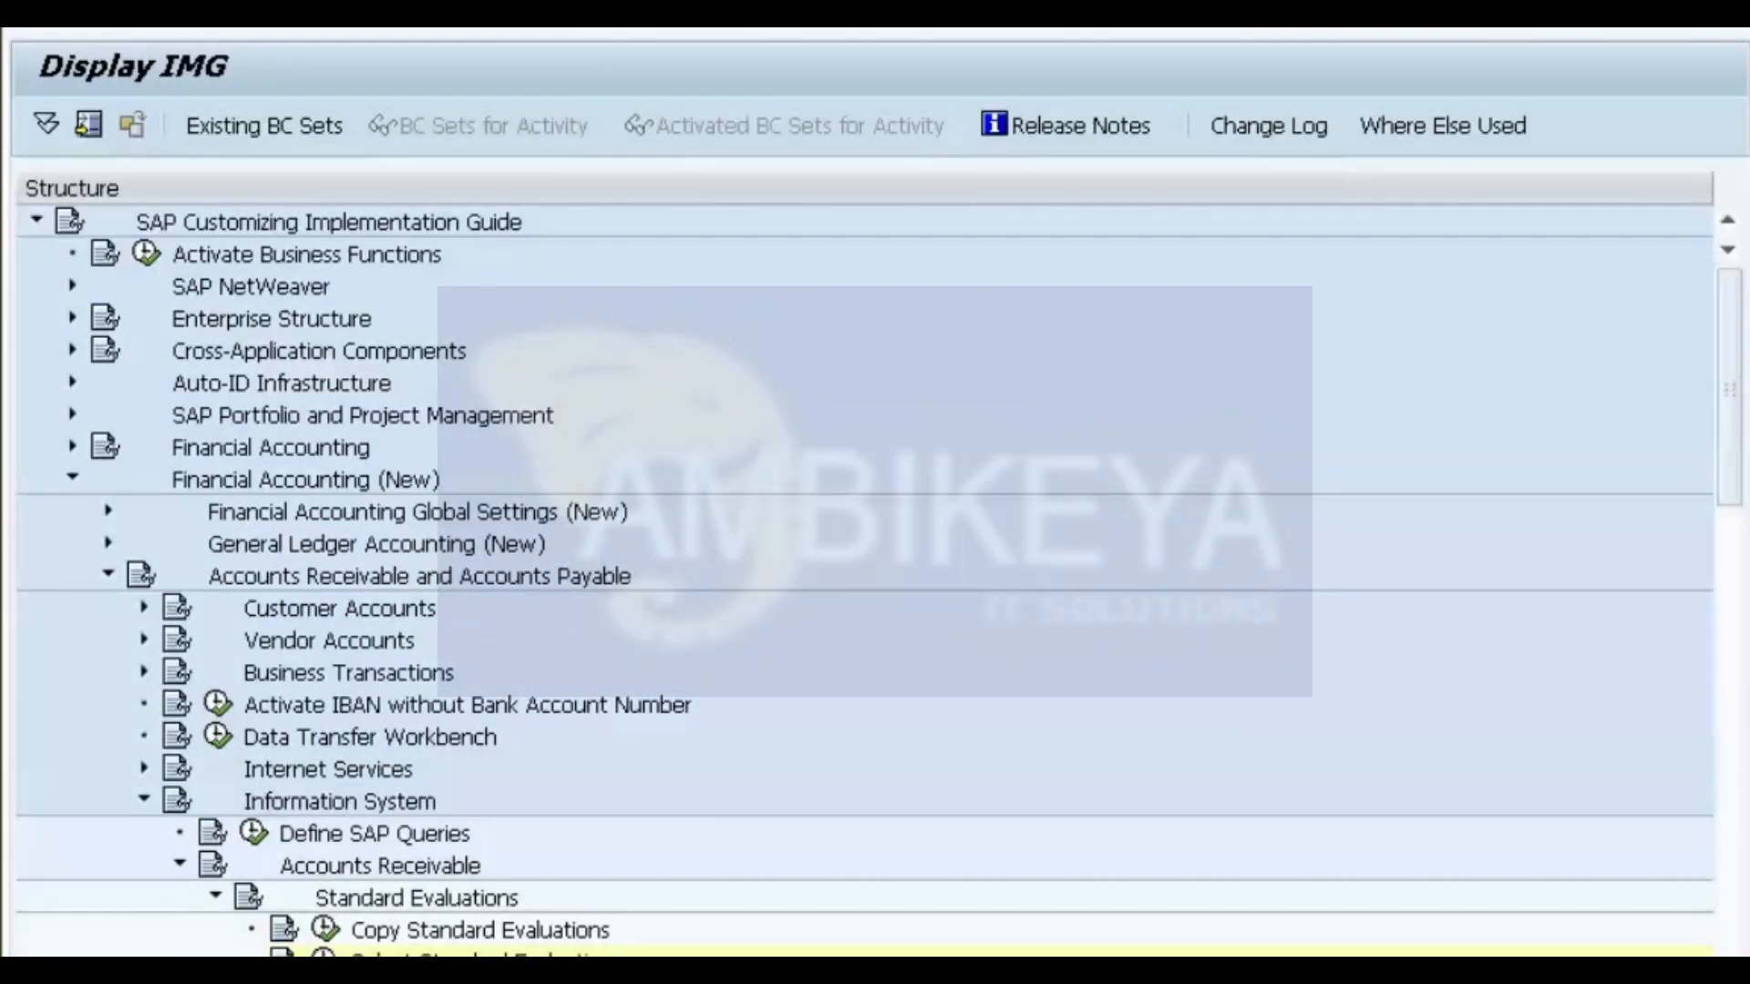
key(shift+F3)
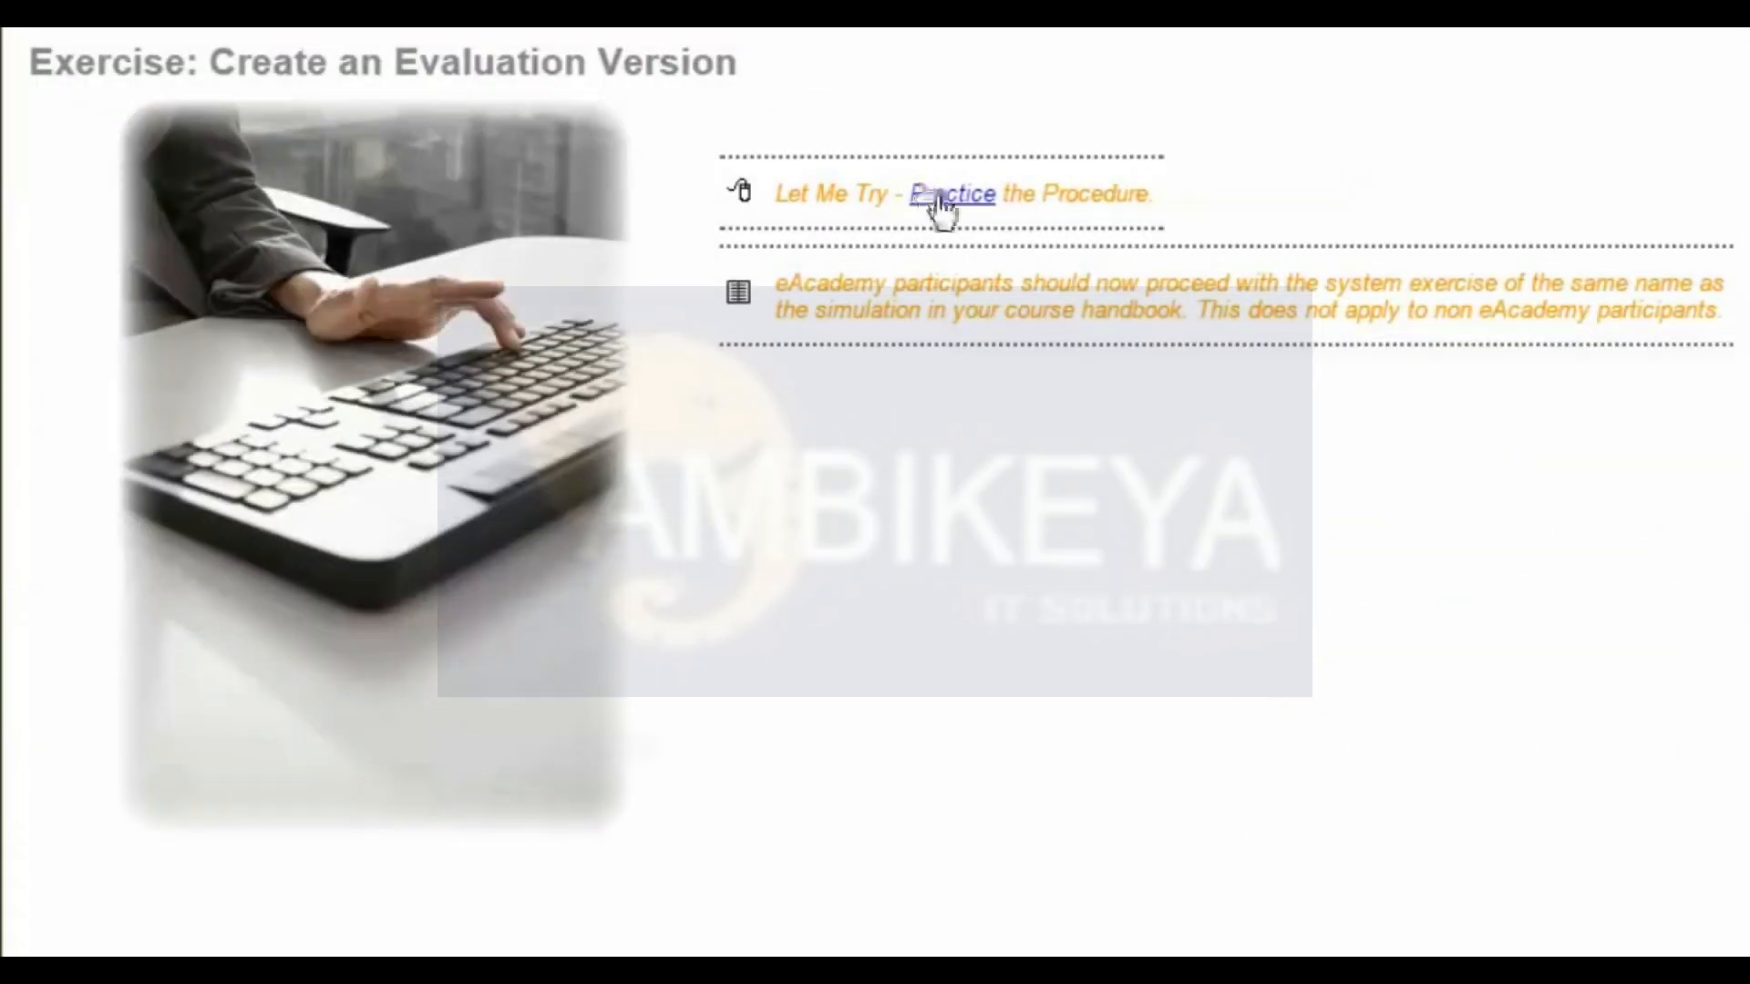
Start the practice simulation for creating an evaluation version and continue past its introduction.
click(938, 196)
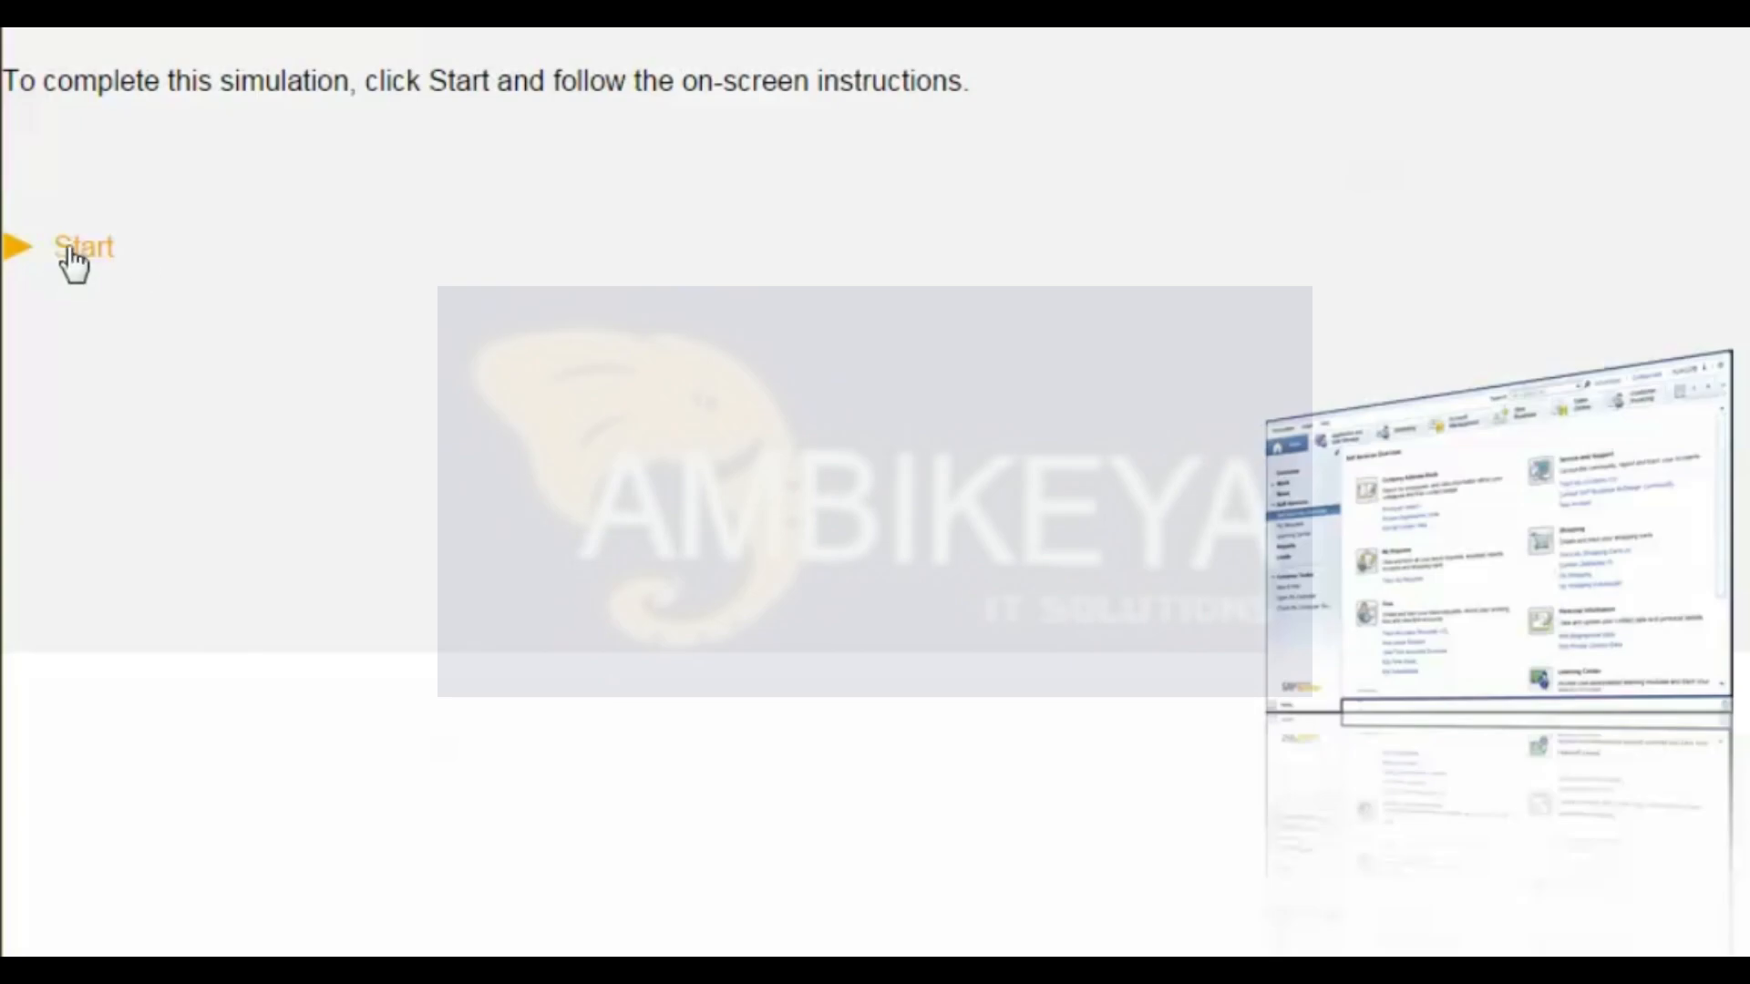
click(72, 252)
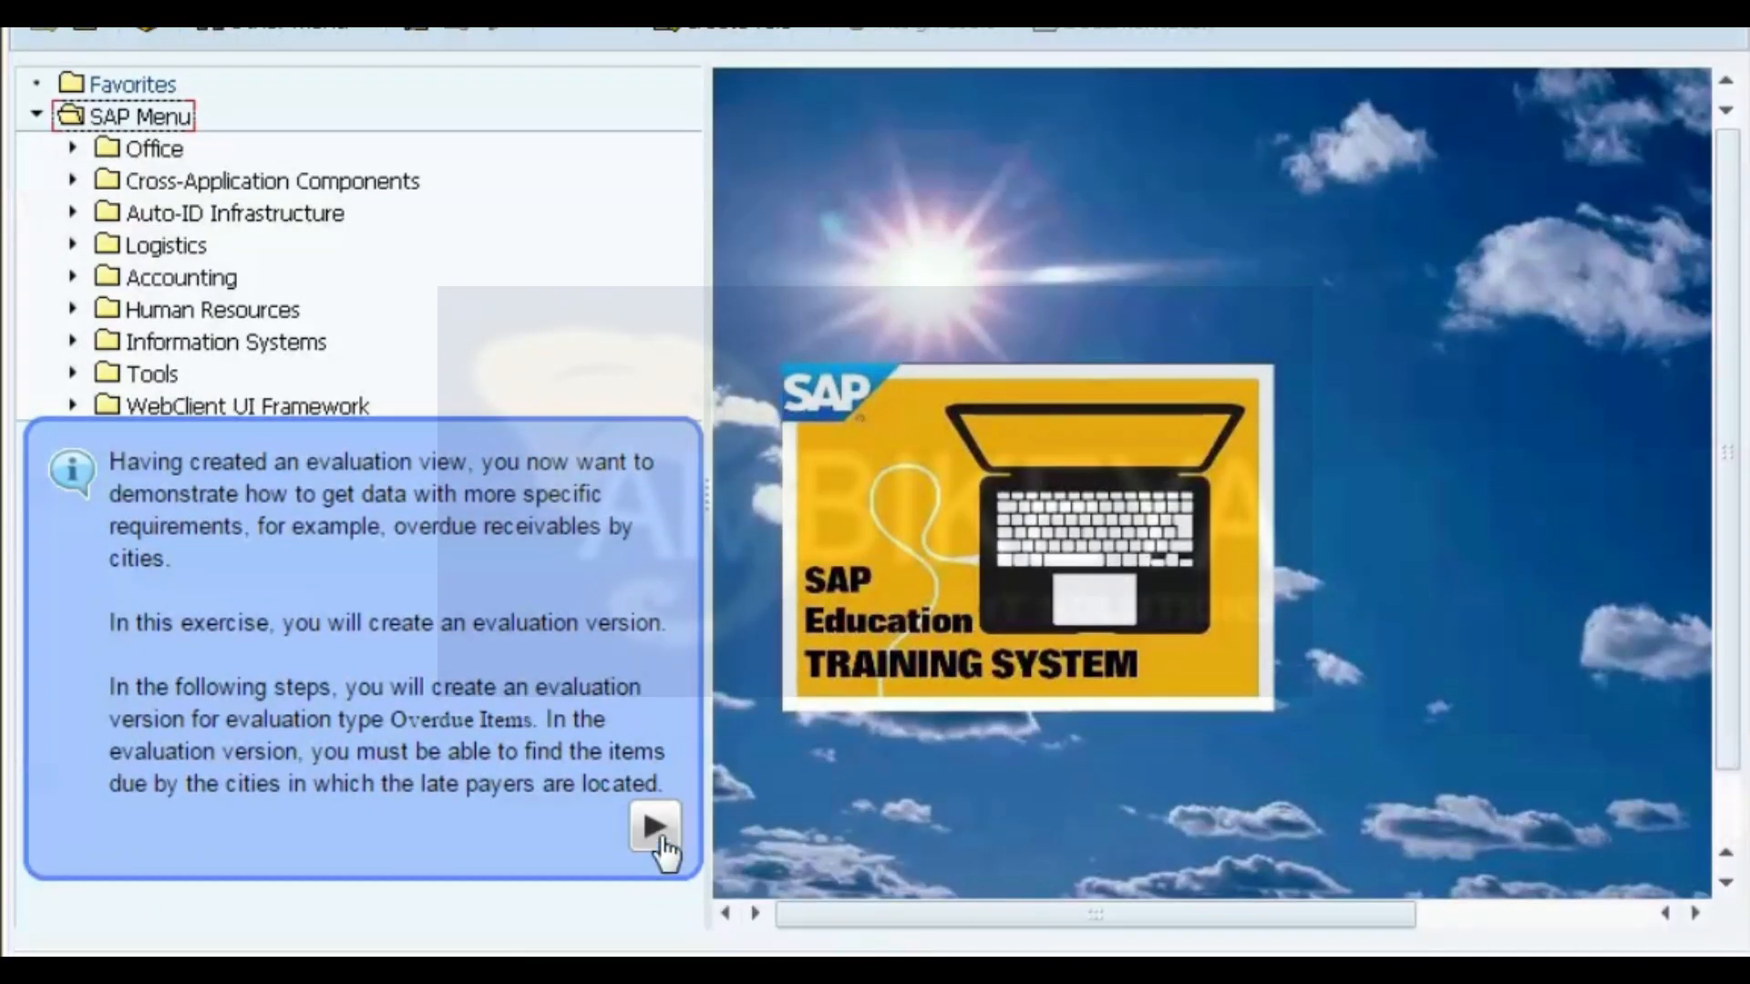
click(656, 830)
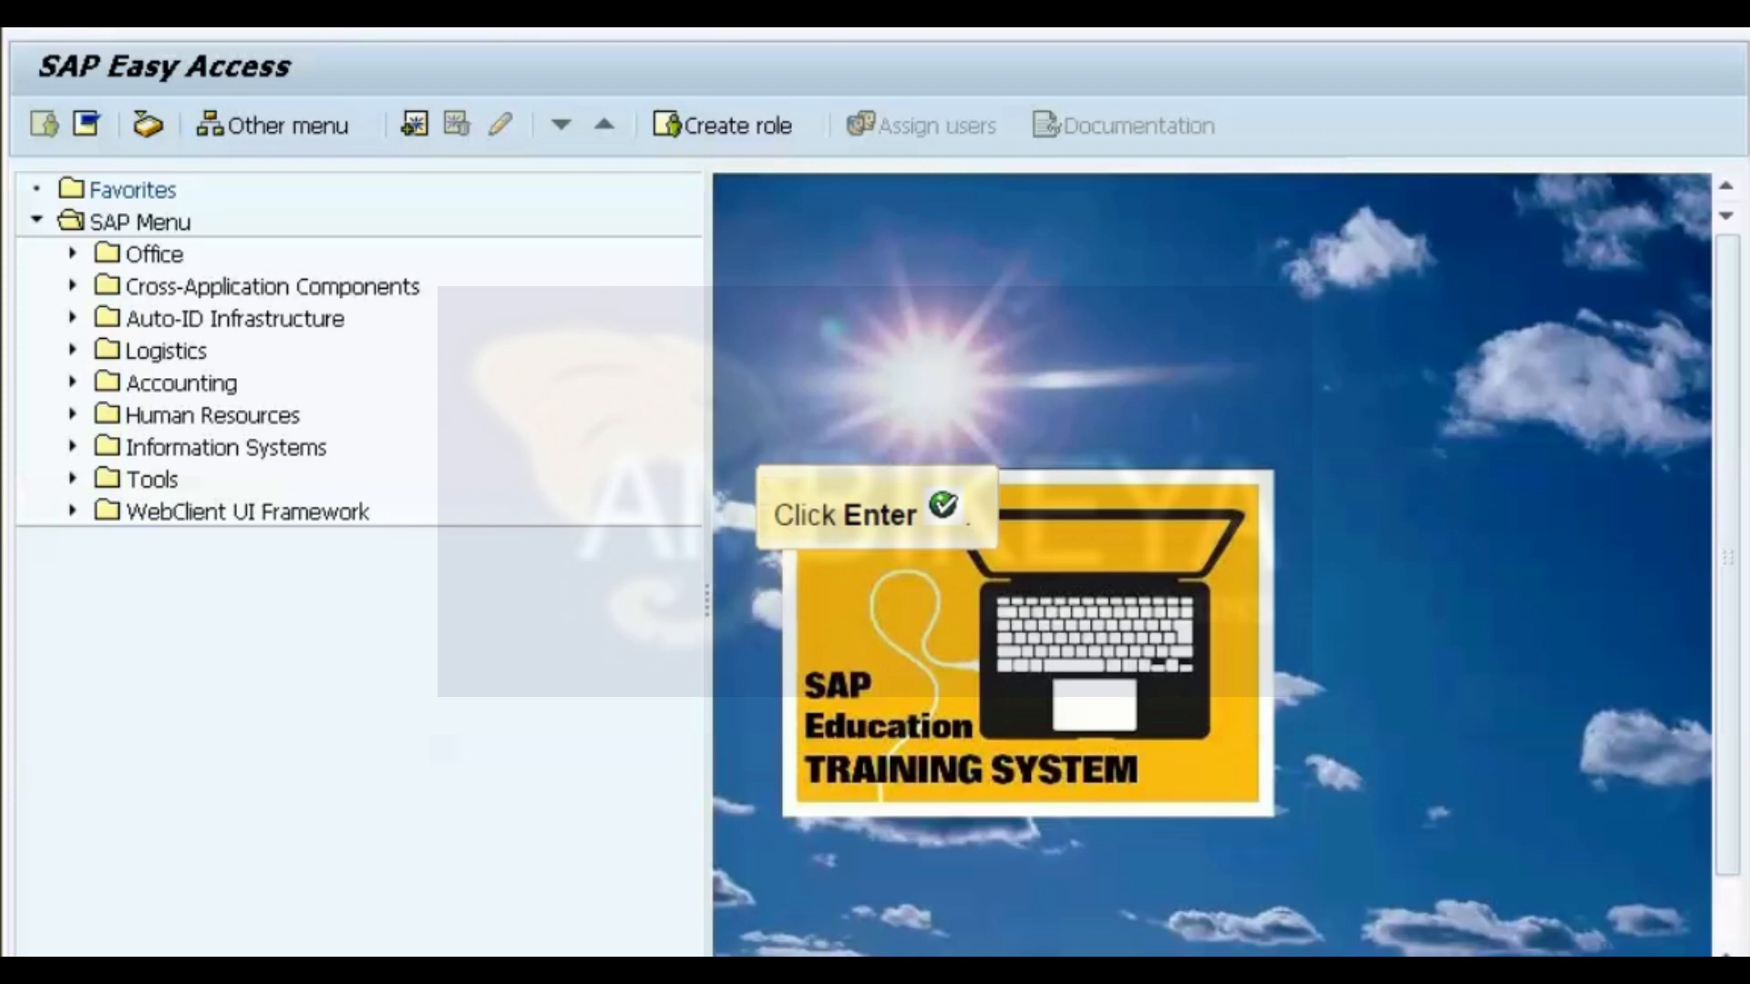
In the SAP Reference IMG, open Select Standard Evaluations for Accounts Receivable under Financial Accounting (New), Accounts Receivable and Accounts Payable, Information System.
key(Return)
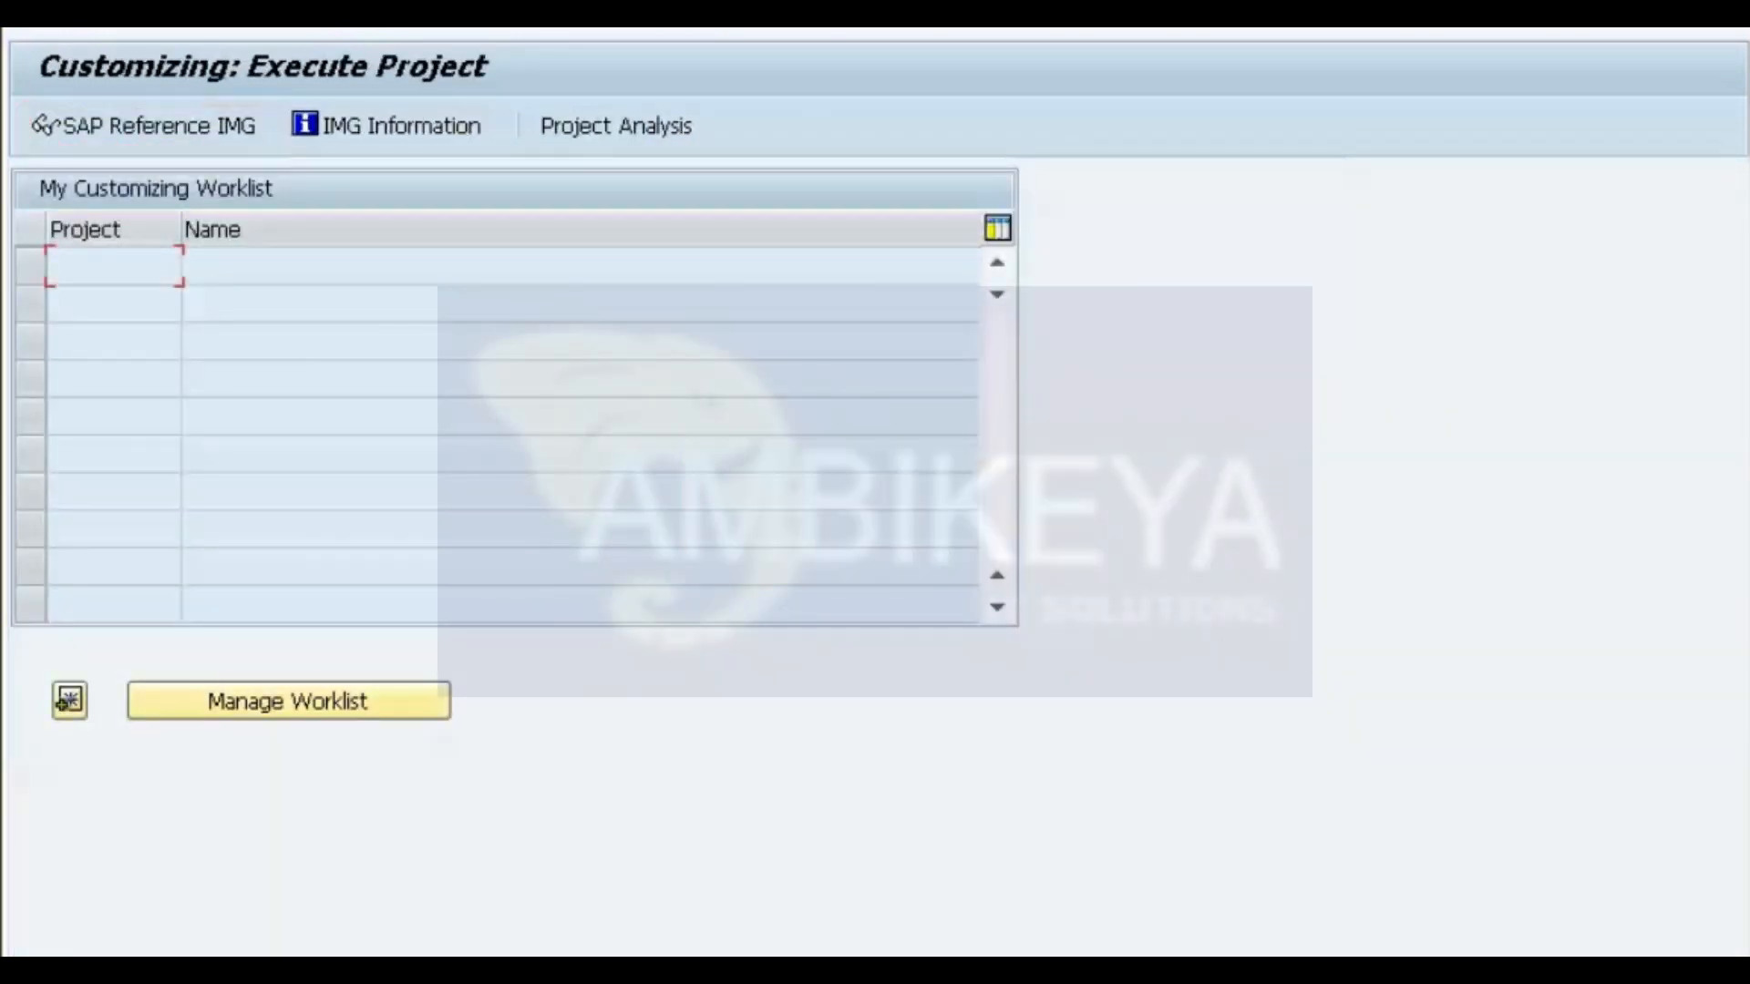
key(F5)
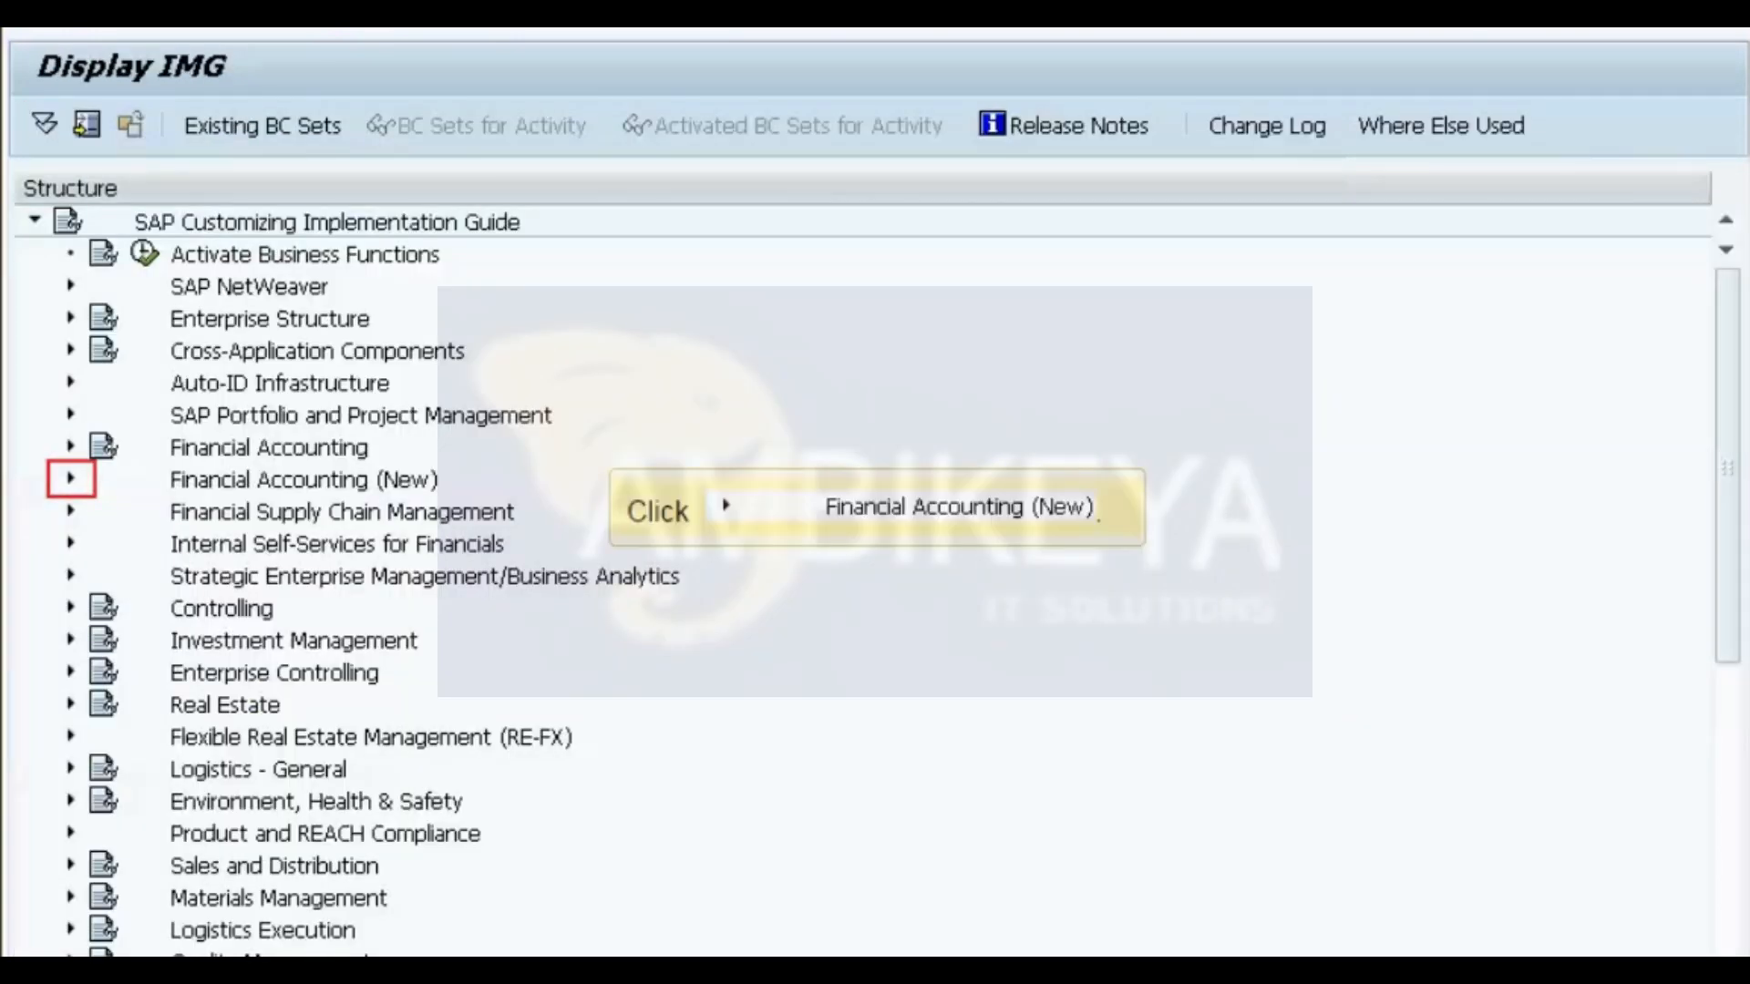
click(70, 479)
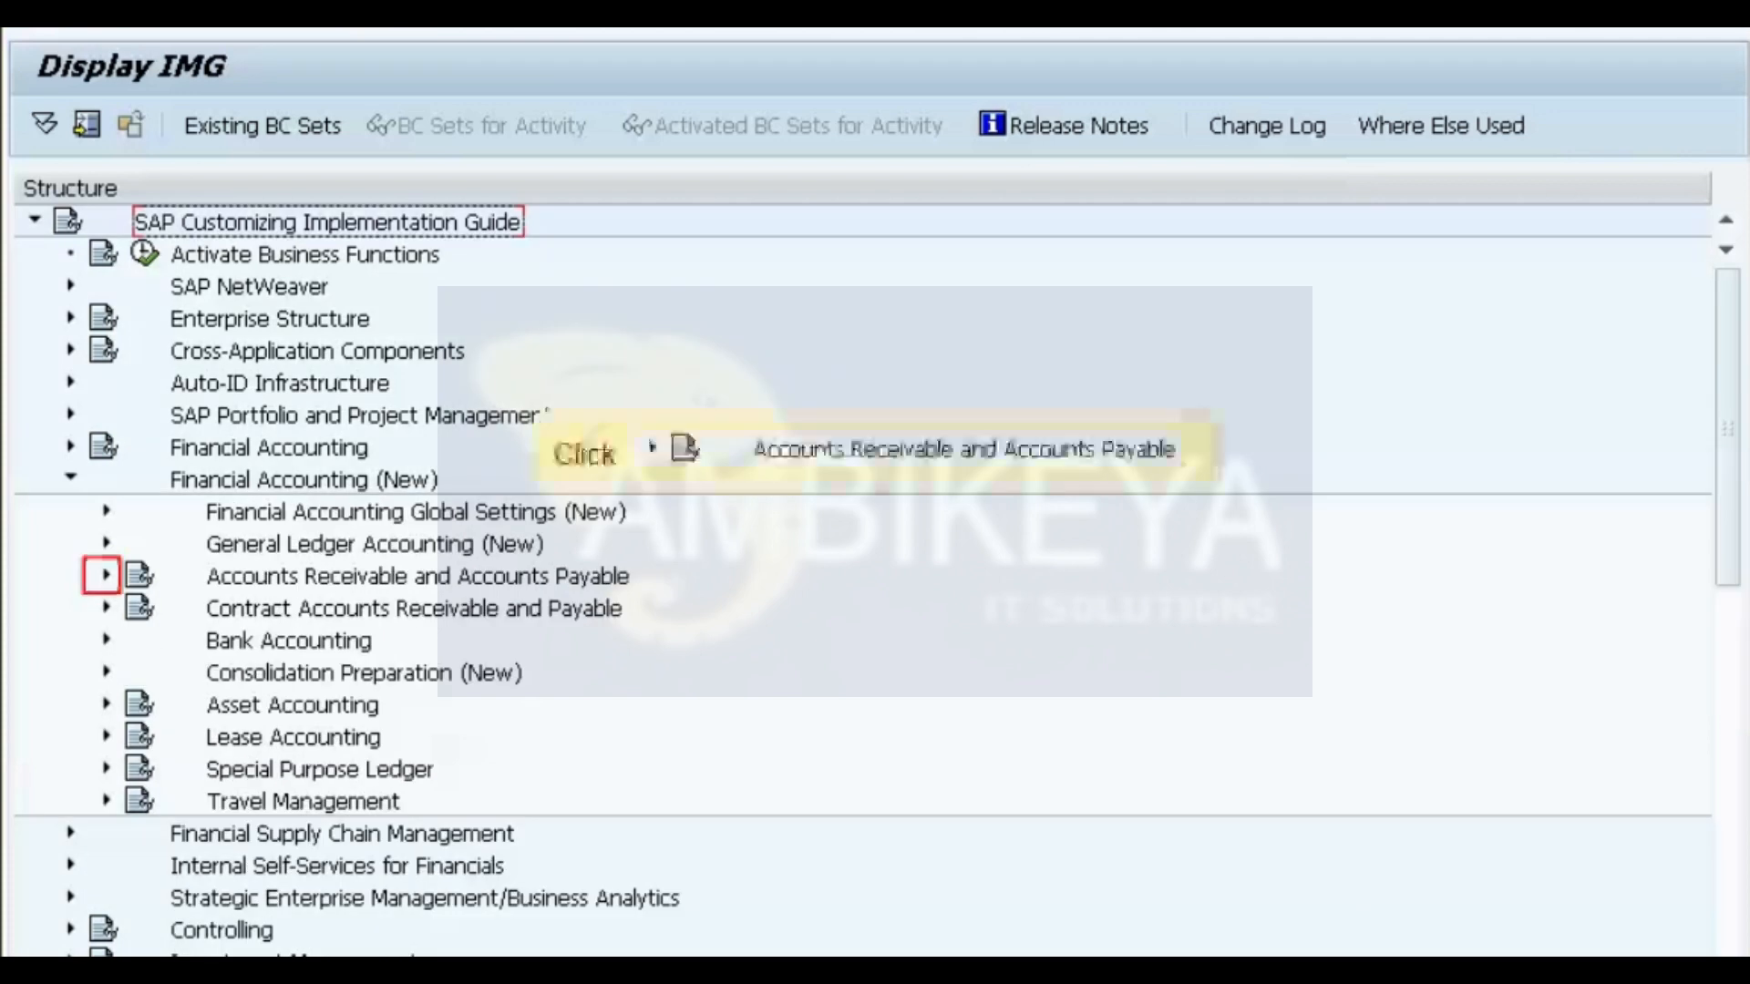
click(105, 575)
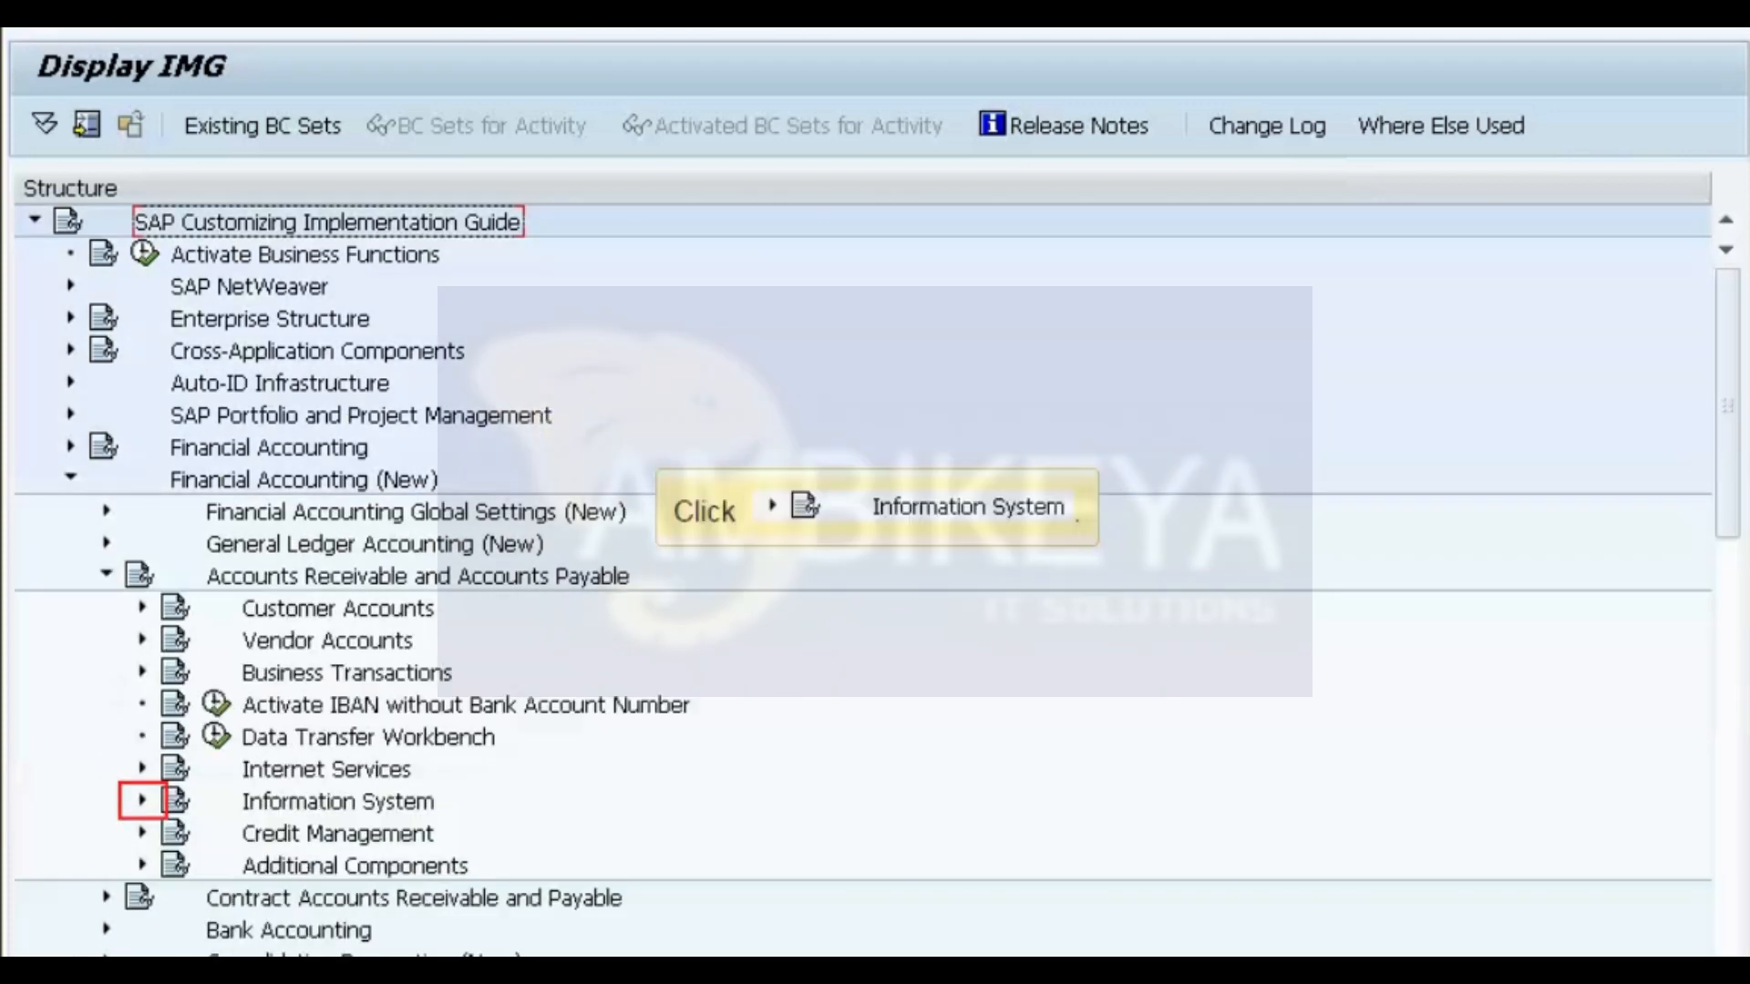
click(143, 801)
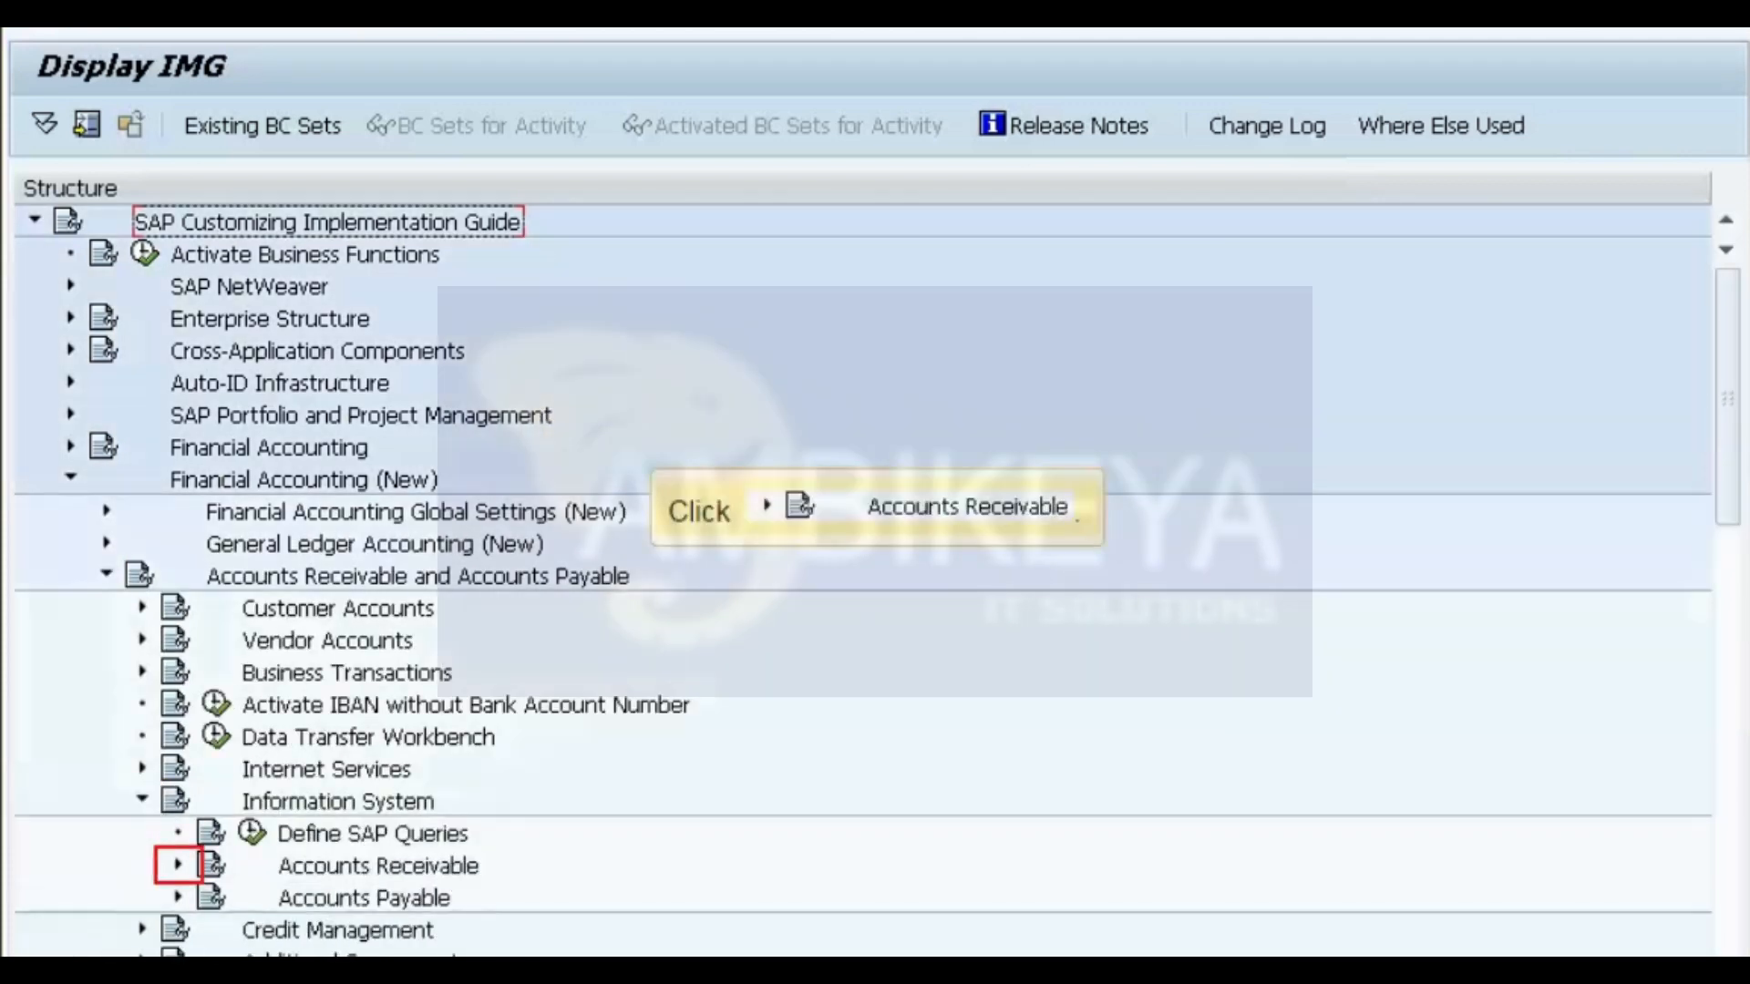
click(177, 865)
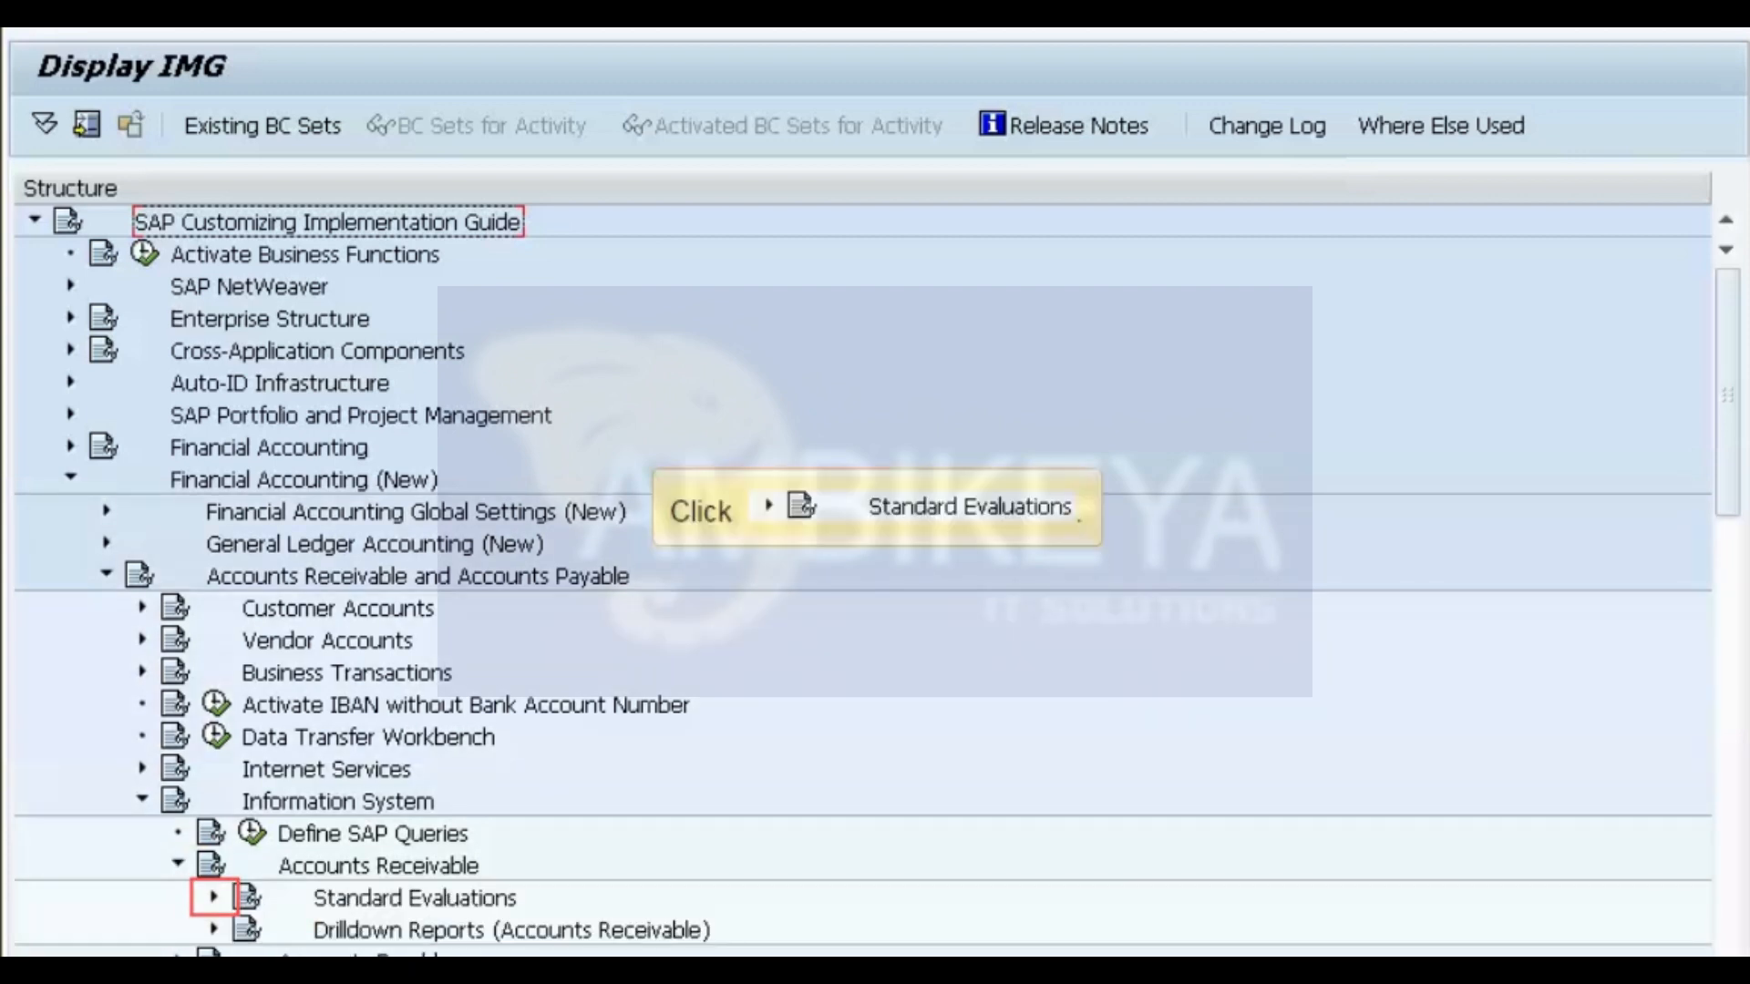
click(214, 897)
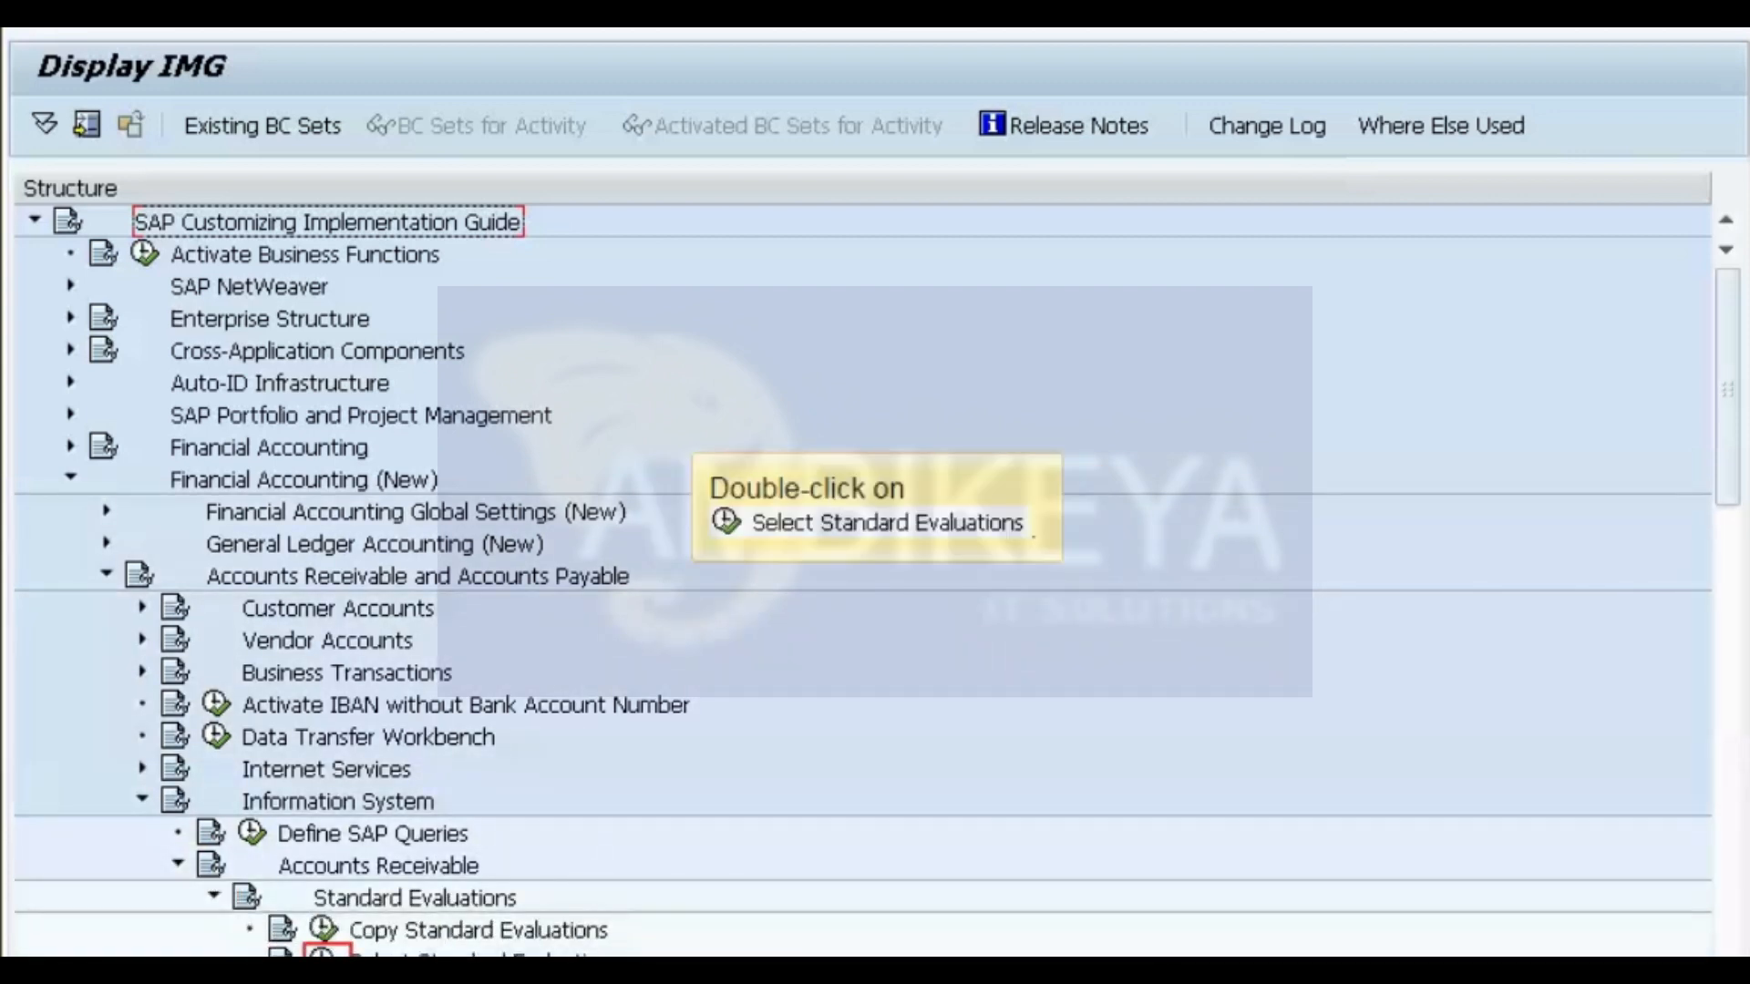
double_click(479, 953)
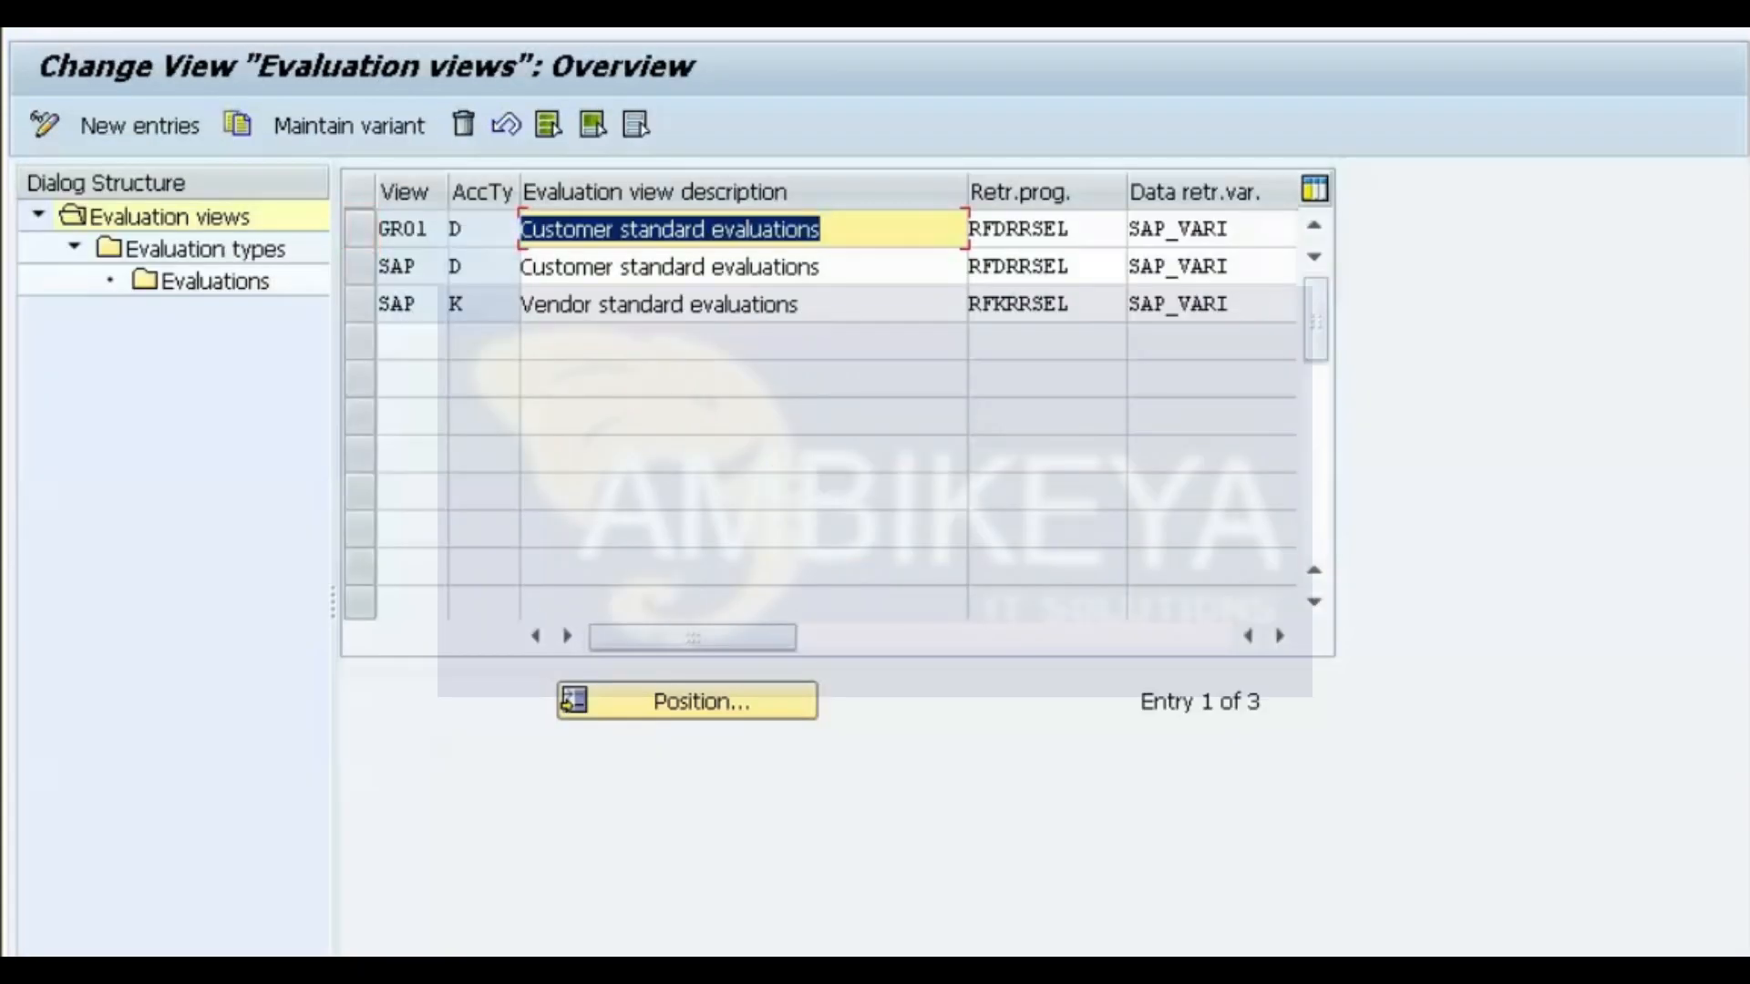
Open the evaluations of evaluation type 04, Overdue items, in evaluation view GR01.
click(360, 228)
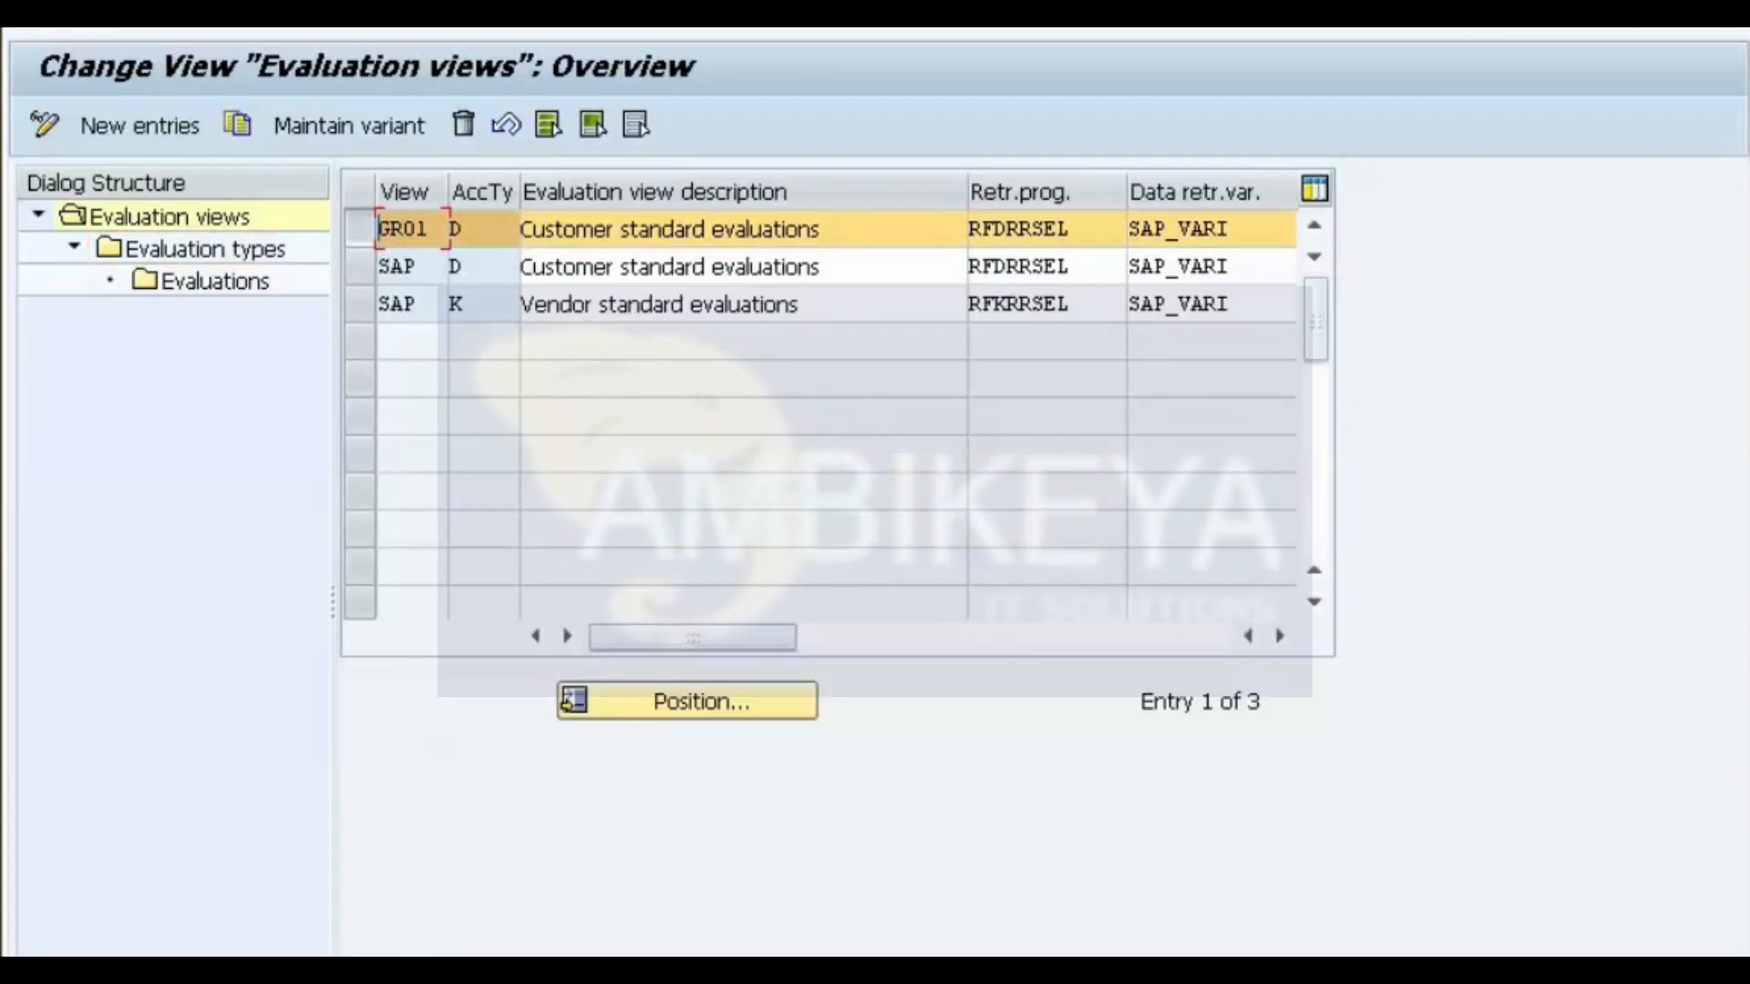
double_click(204, 249)
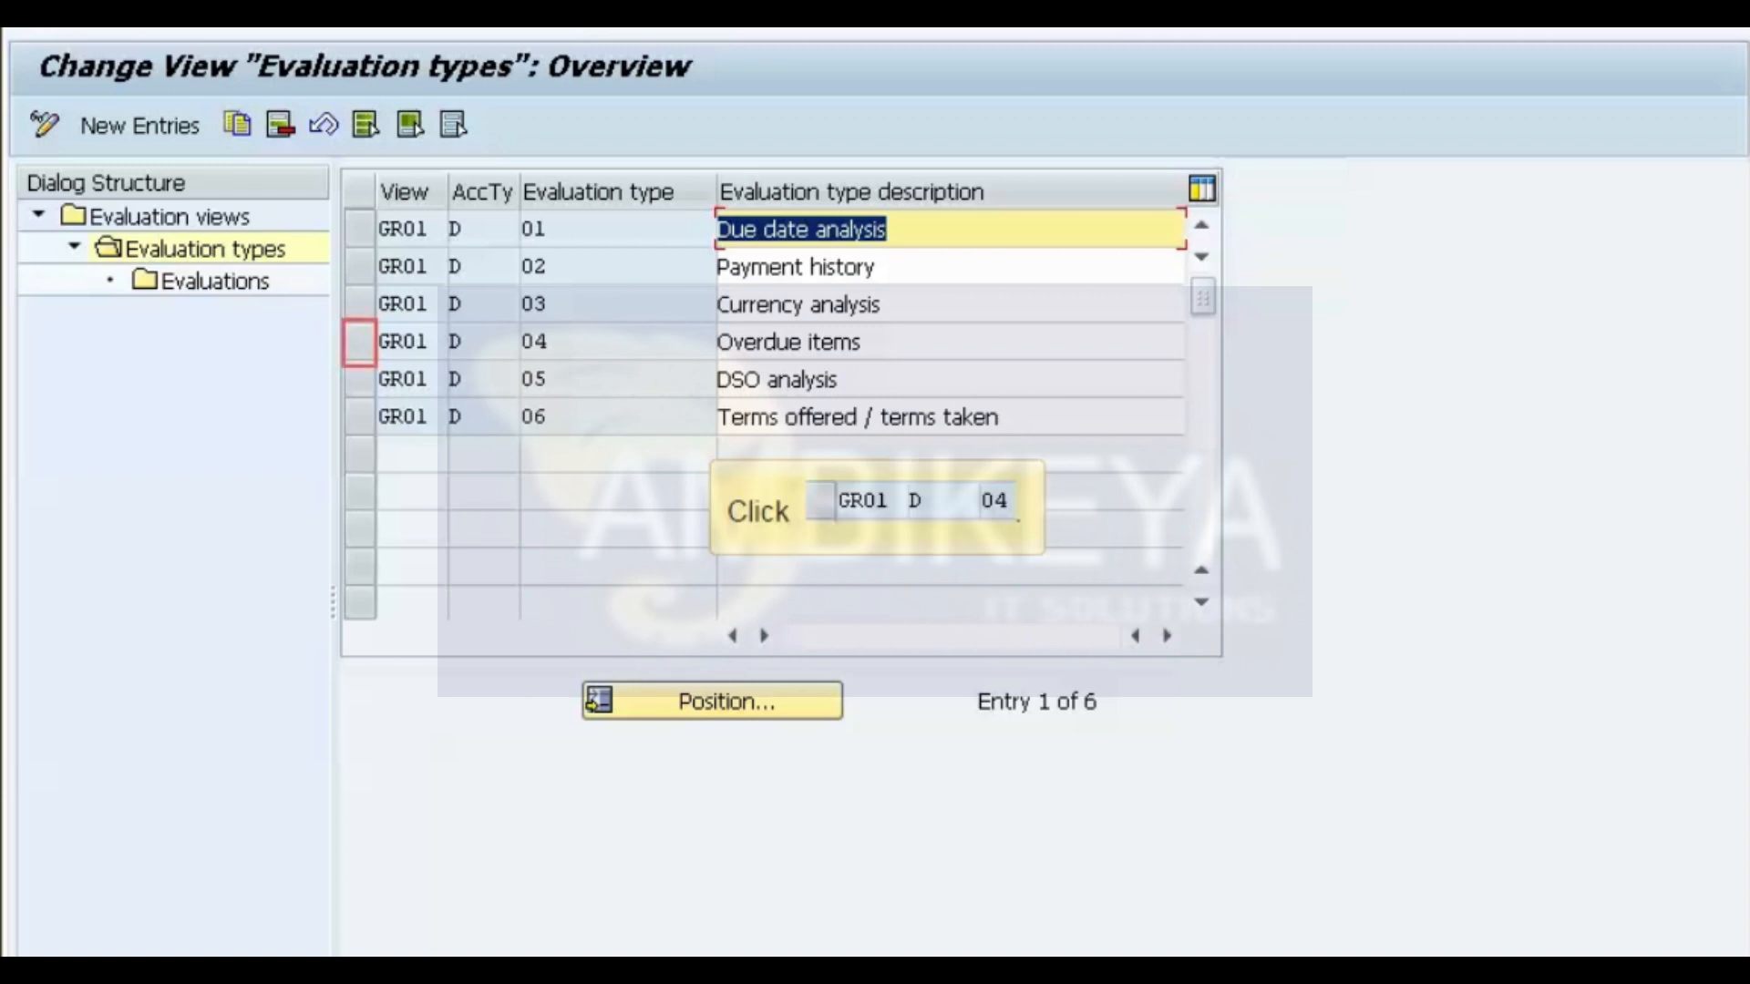
click(360, 342)
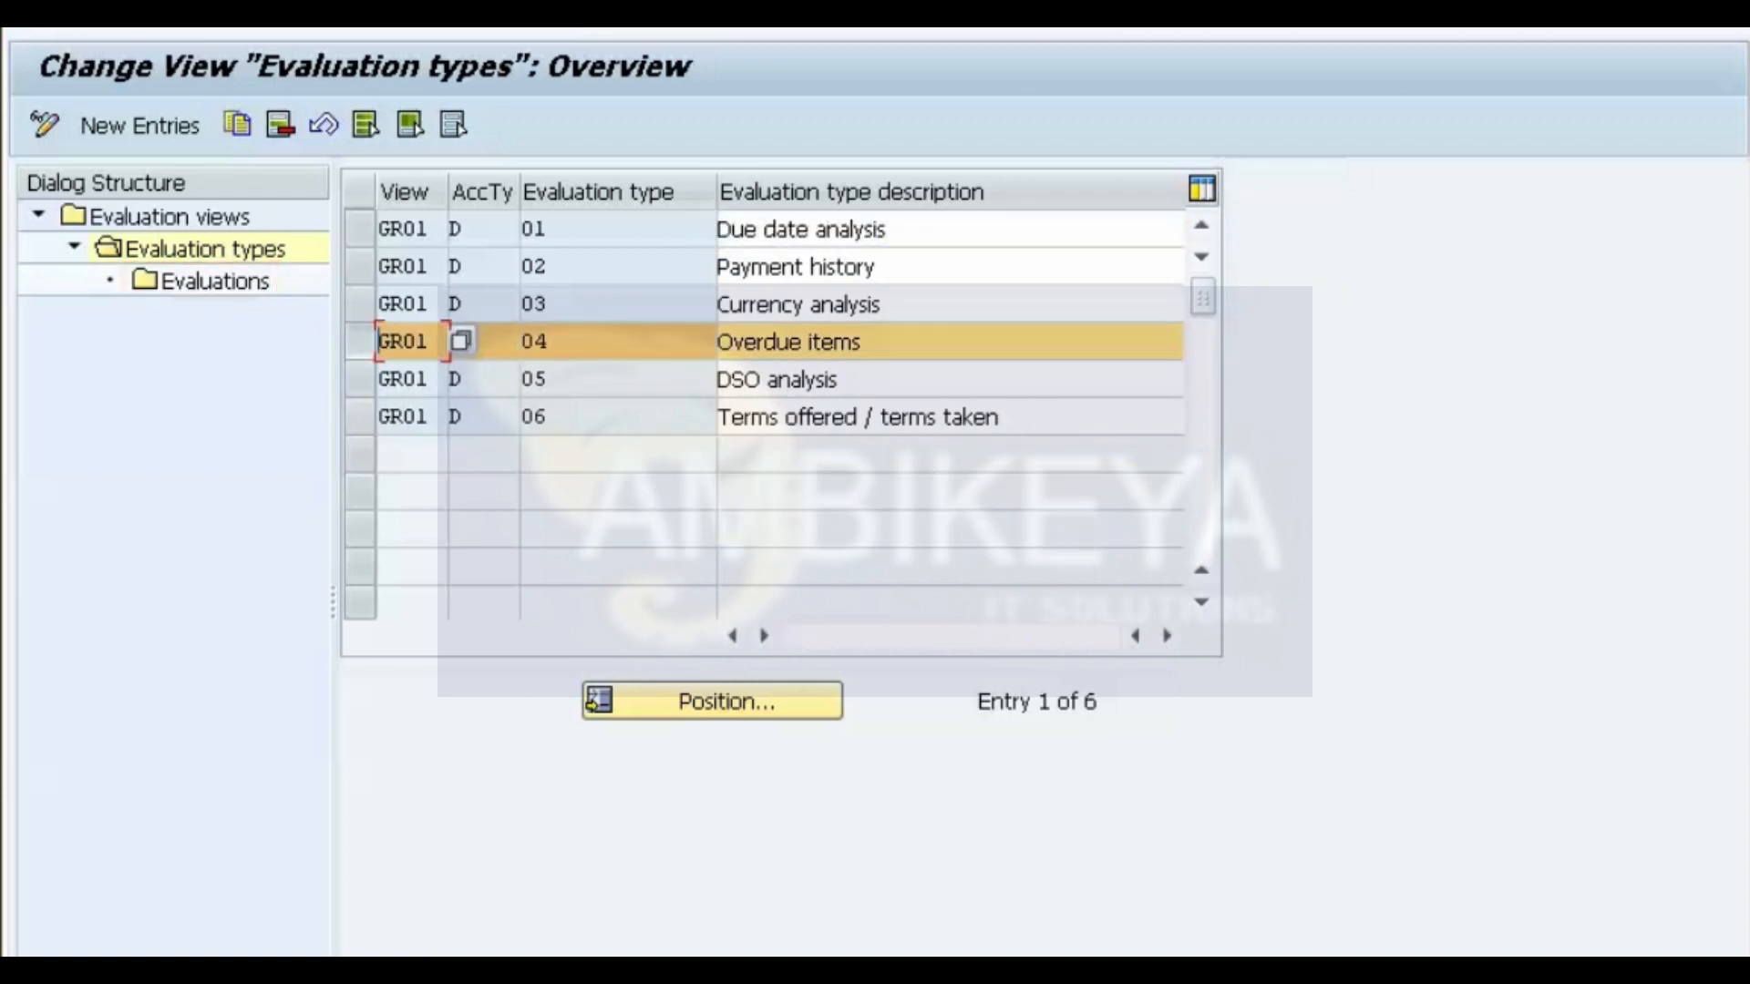
double_click(214, 280)
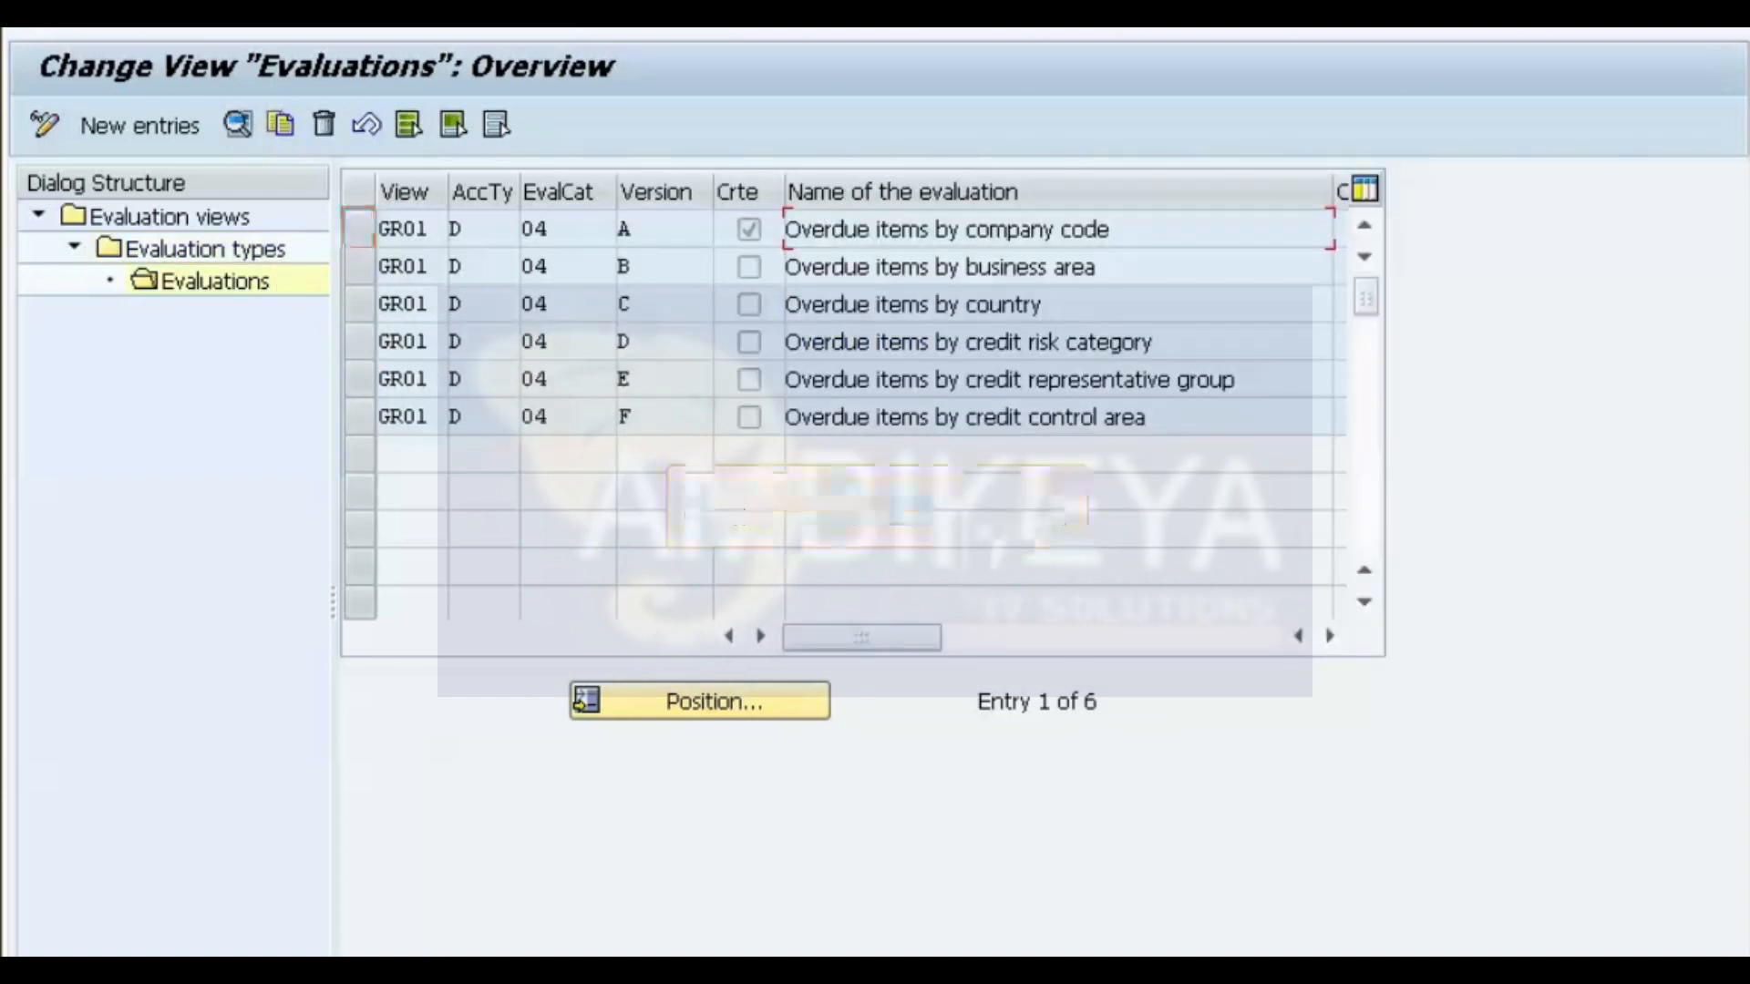
Copy the Overdue items by company code evaluation and set the copy's evaluation version to G.
click(461, 228)
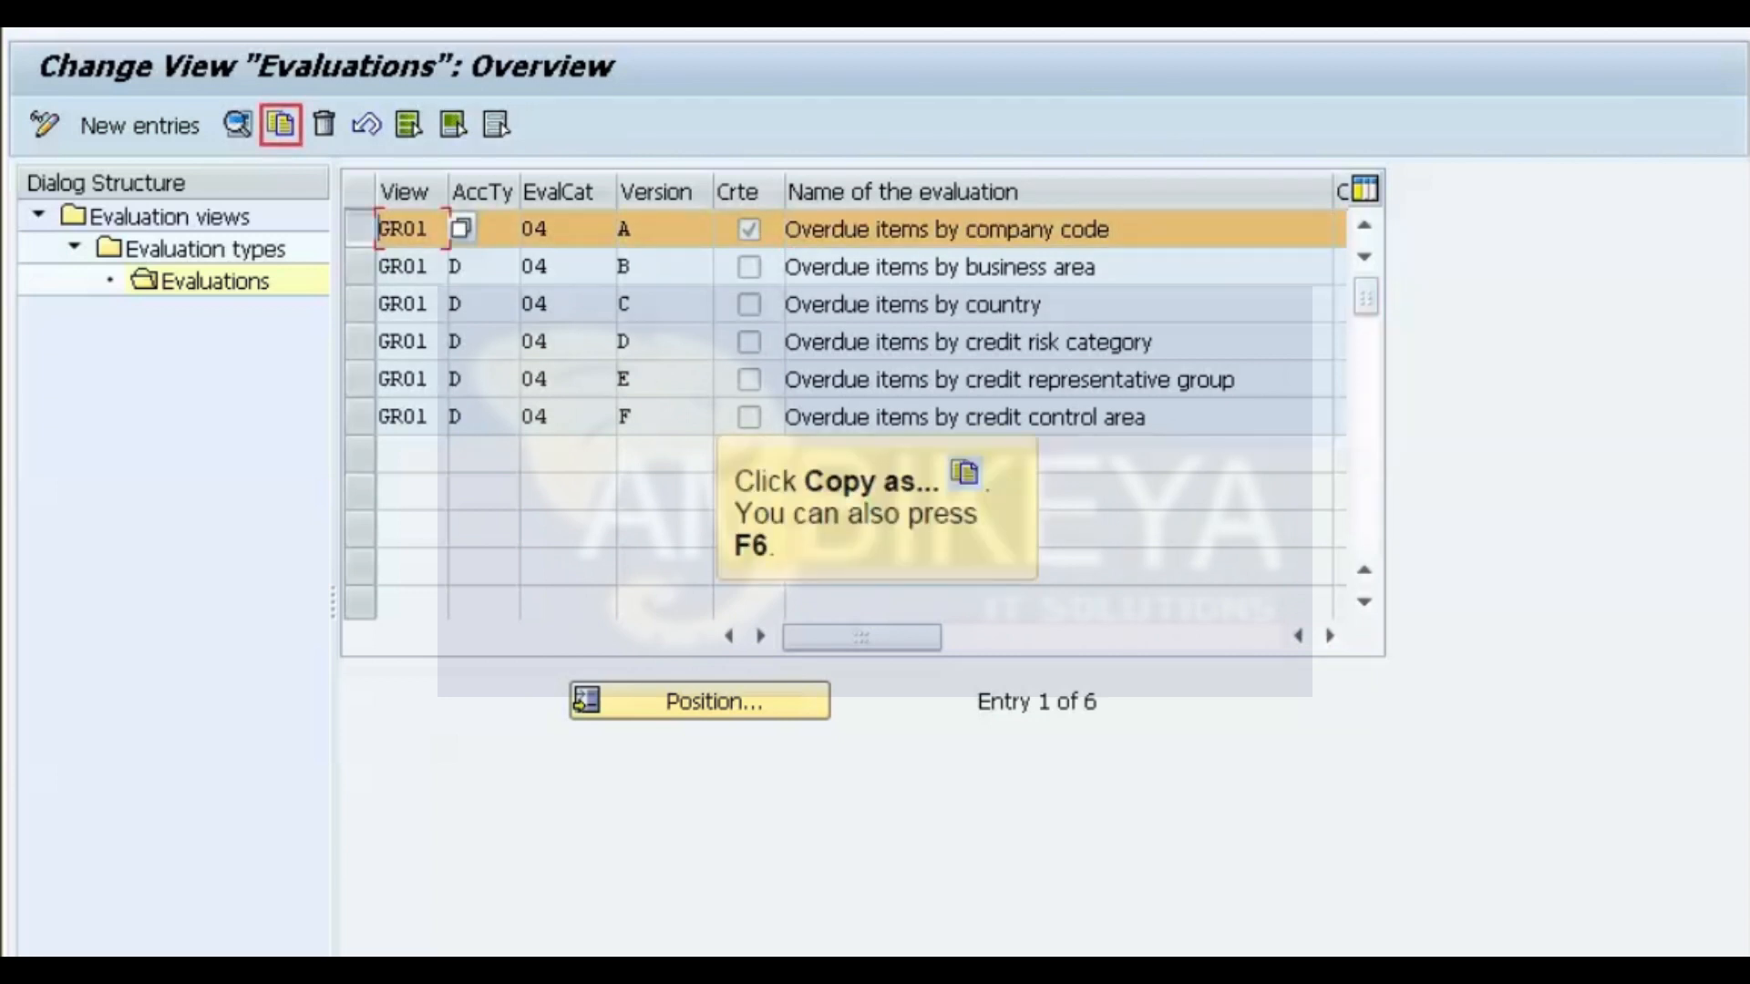
click(280, 124)
text(G)
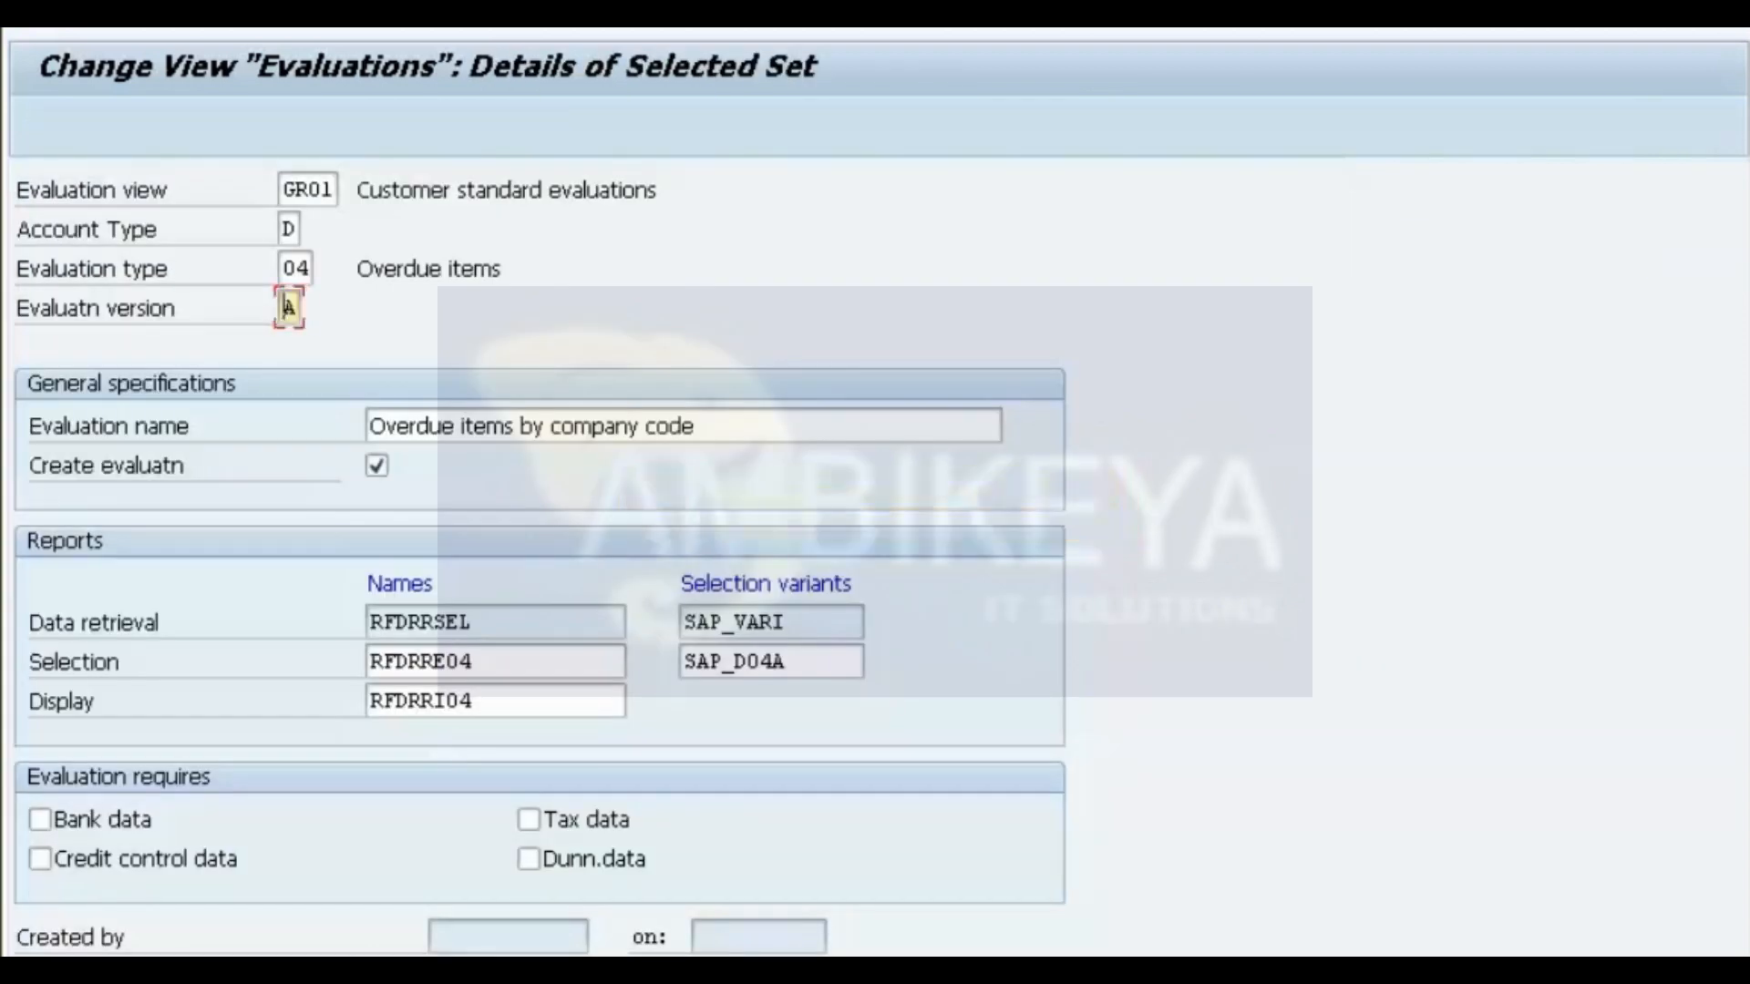
text(G)
Name the copied evaluation Overdue items by city and confirm the copy.
click(695, 426)
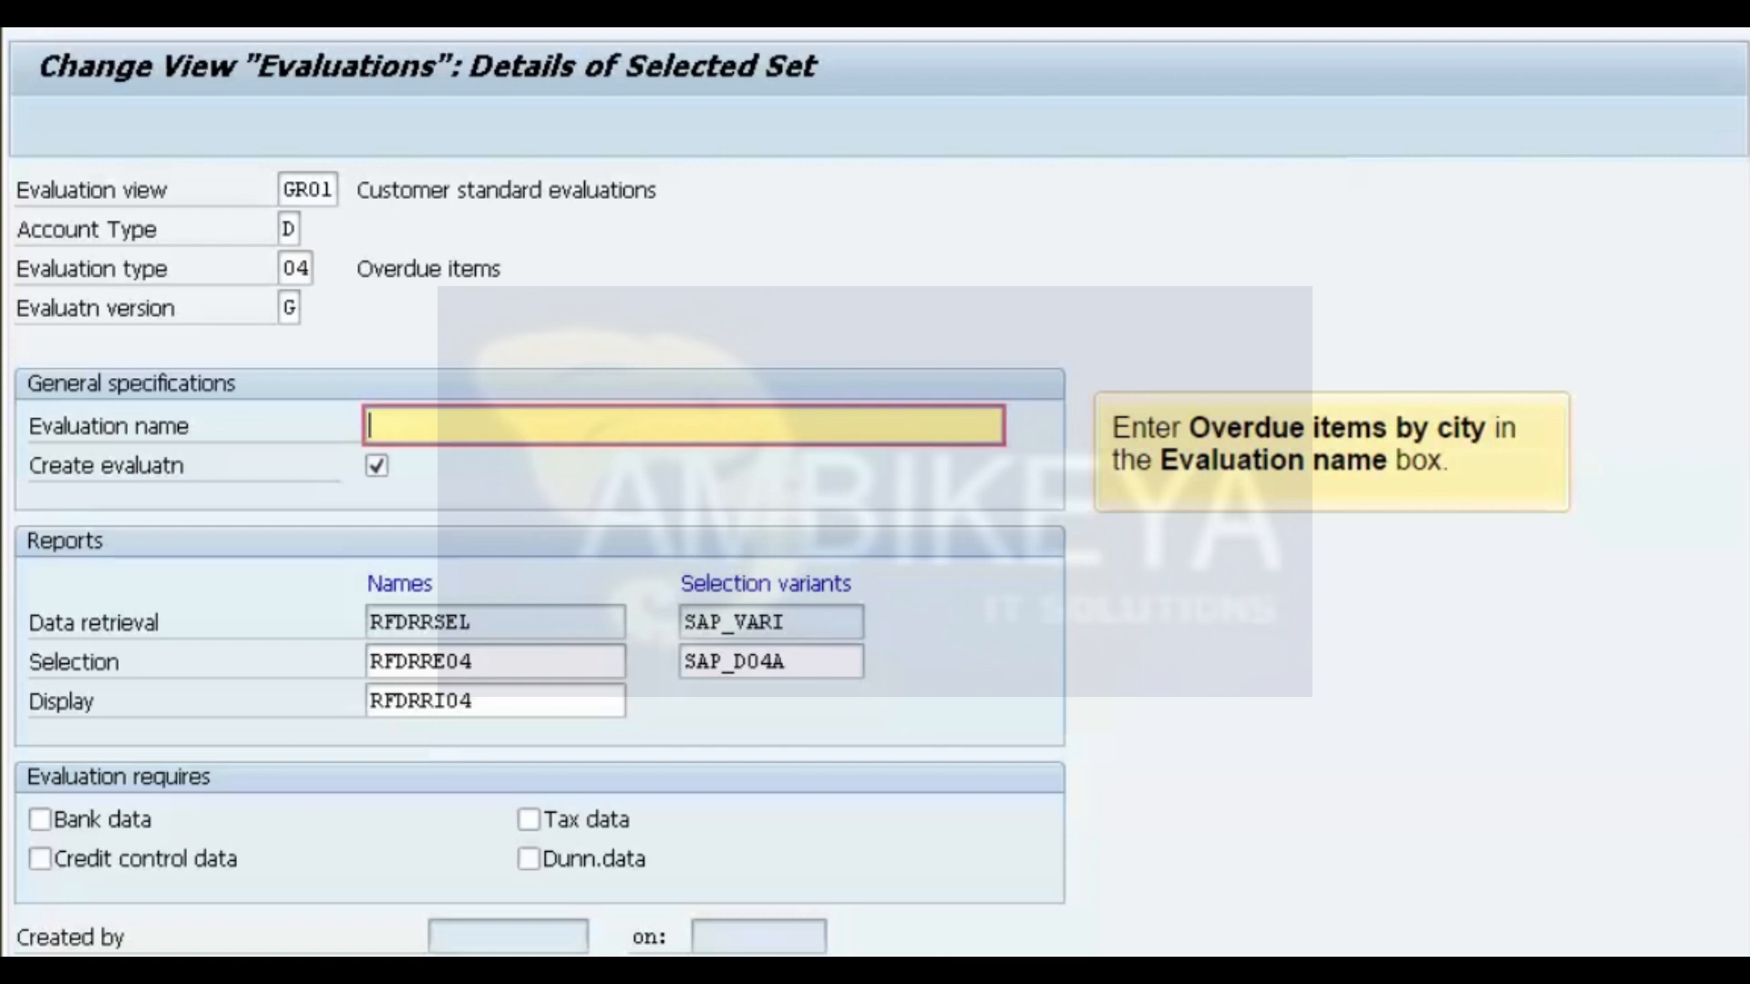
key(BackSpace)
key(BackSpace)
key(BackSpace)
key(BackSpace)
key(BackSpace)
key(BackSpace)
key(BackSpace)
key(BackSpace)
key(BackSpace)
key(BackSpace)
key(BackSpace)
text(ity)
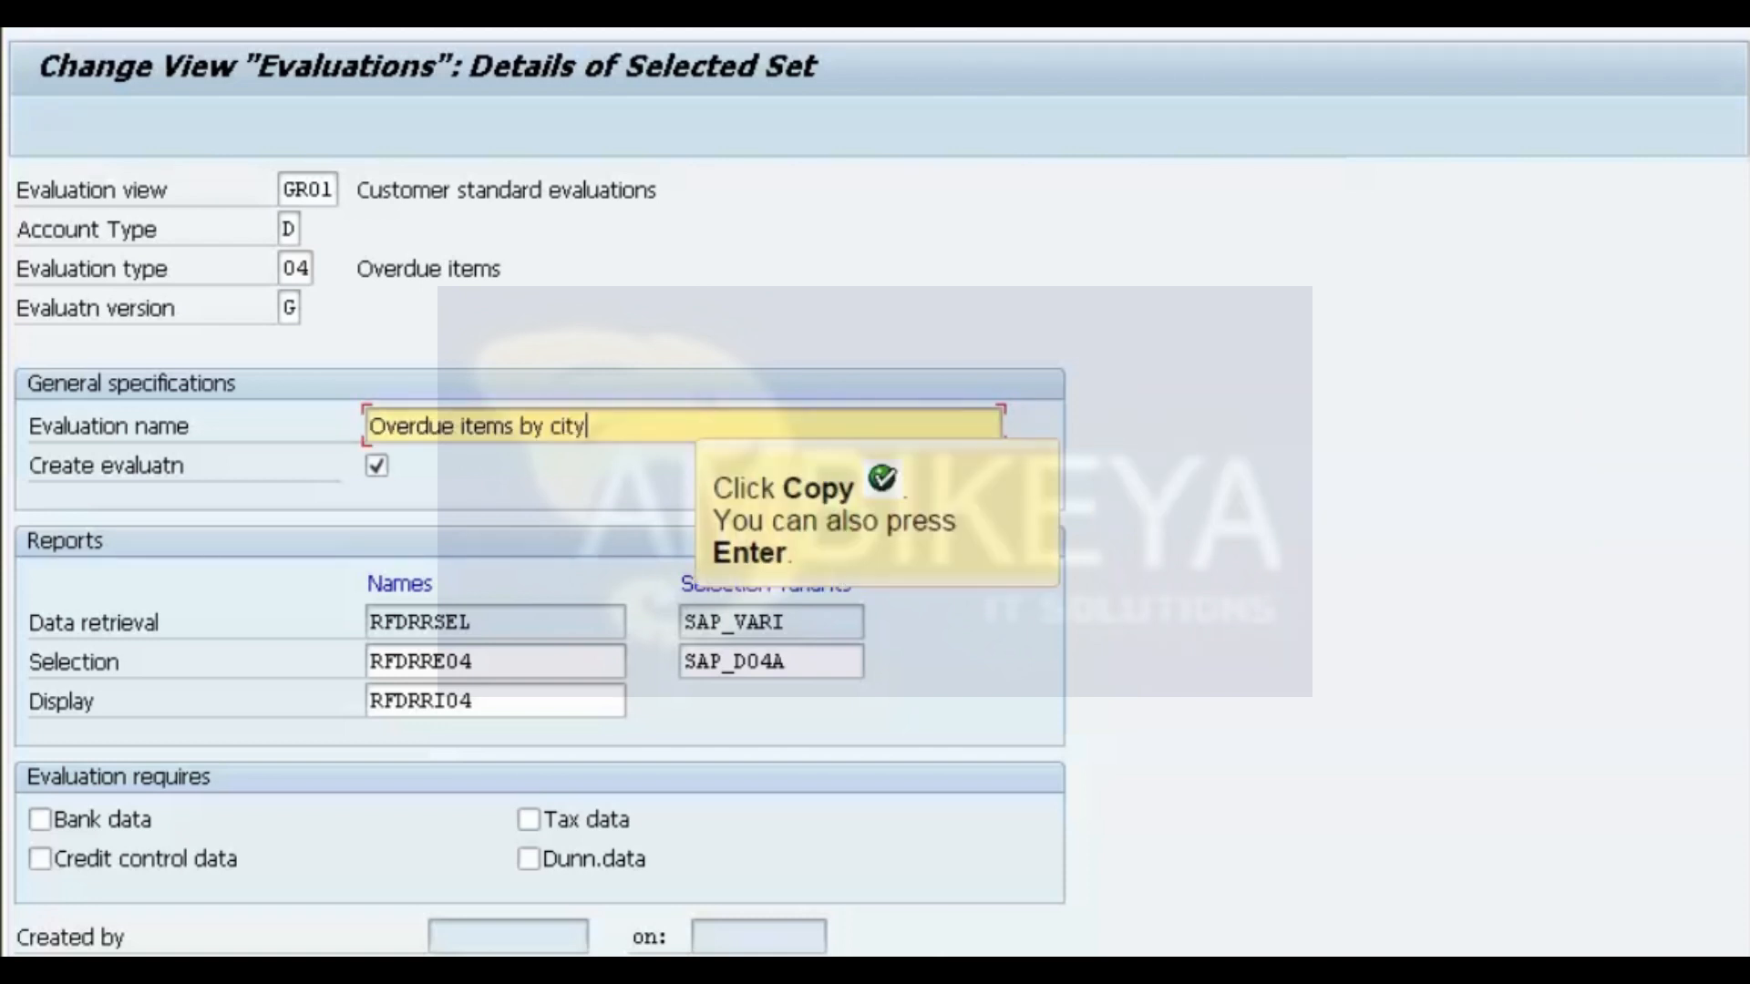
key(Return)
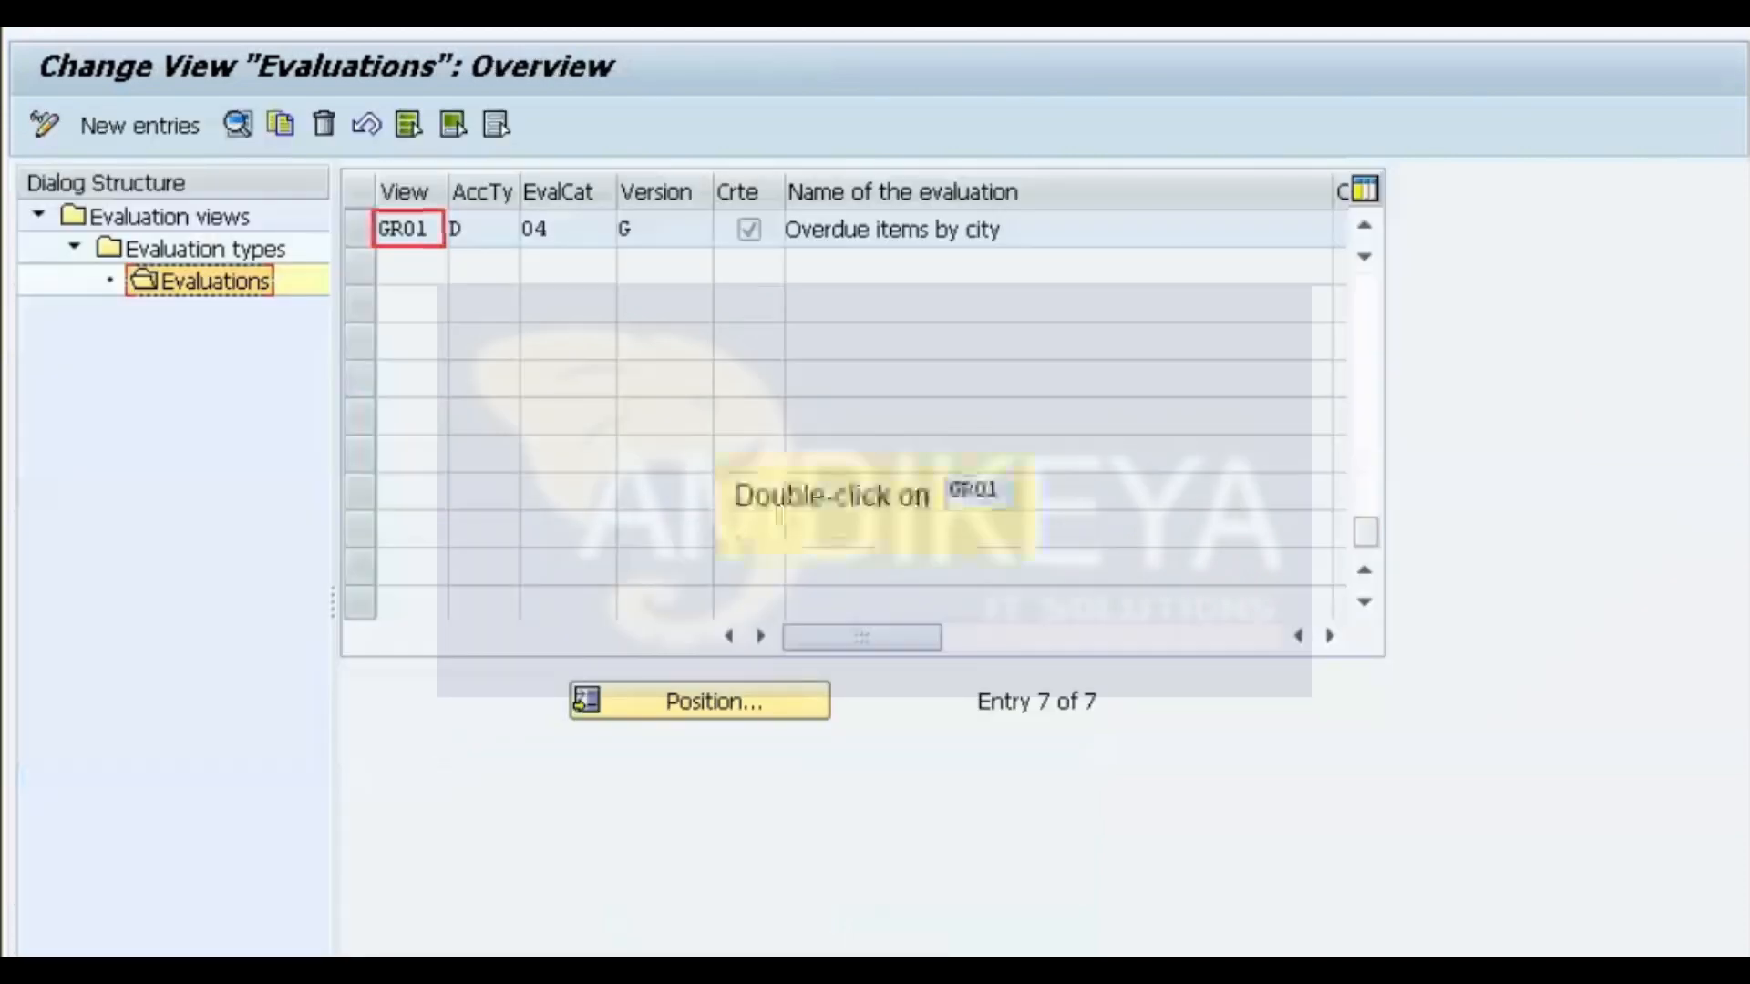
For evaluation version G, create and save selection variant CITYVARI01 with grouping field KNA1-ORT01 and description City Variant Group 01.
double_click(408, 229)
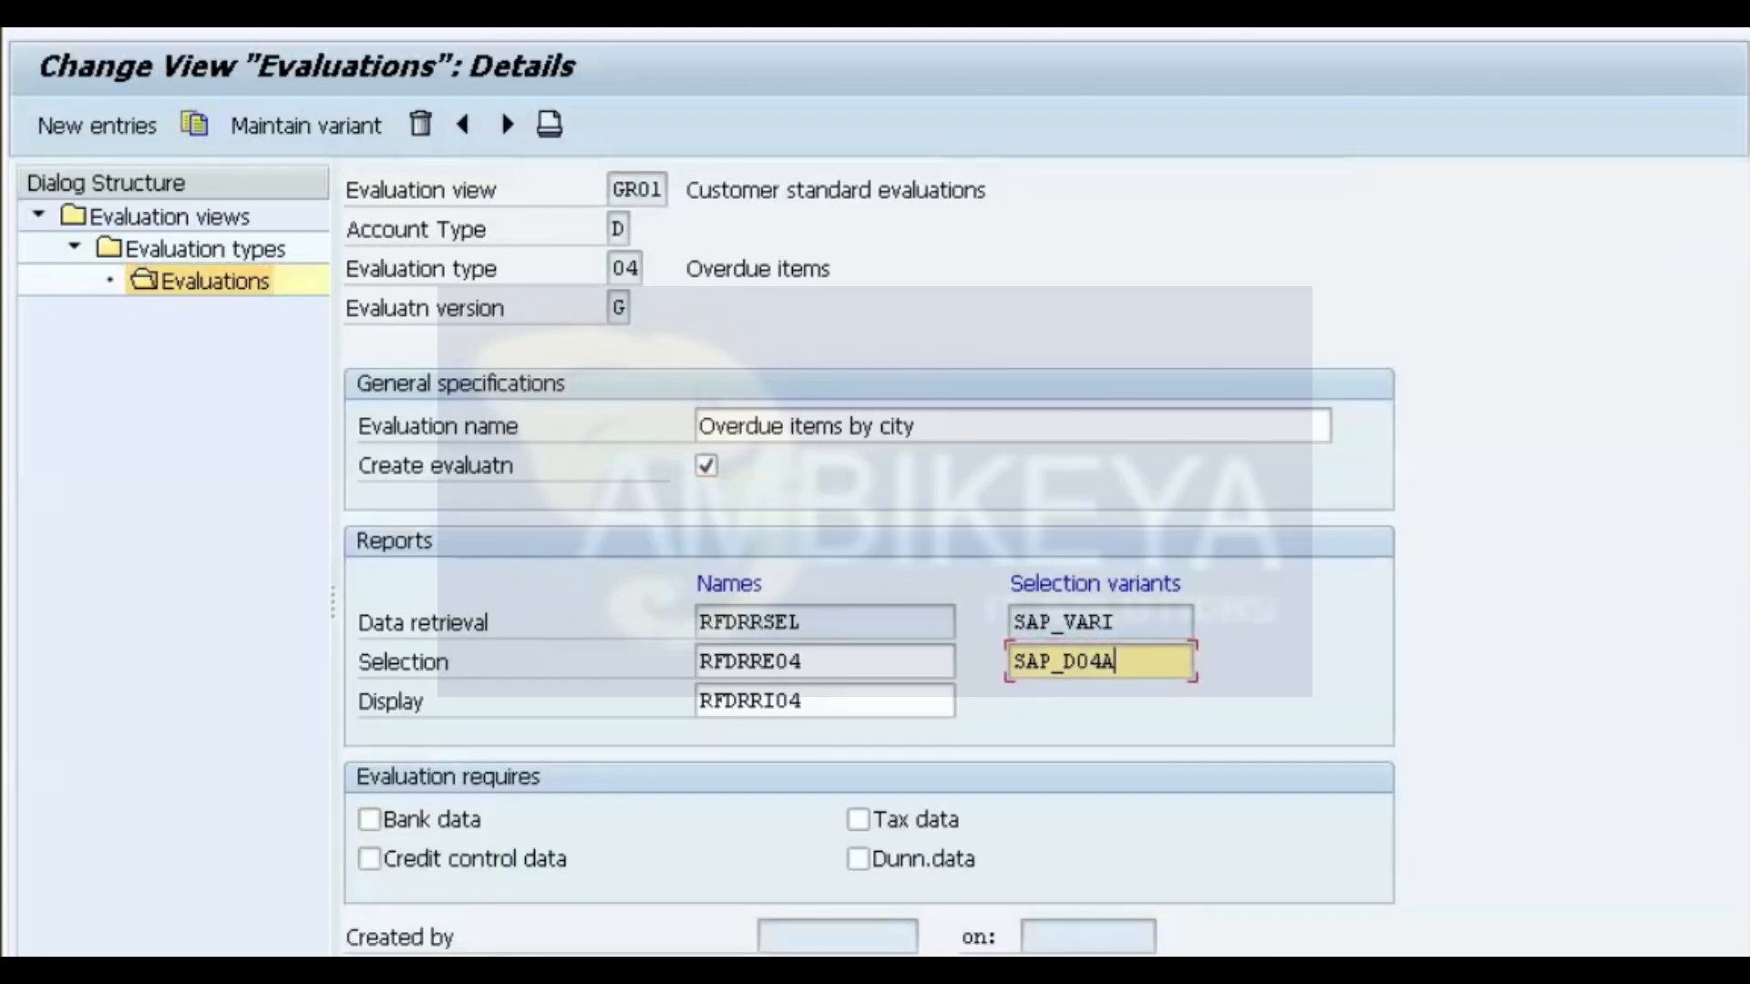
text(Cityvari01)
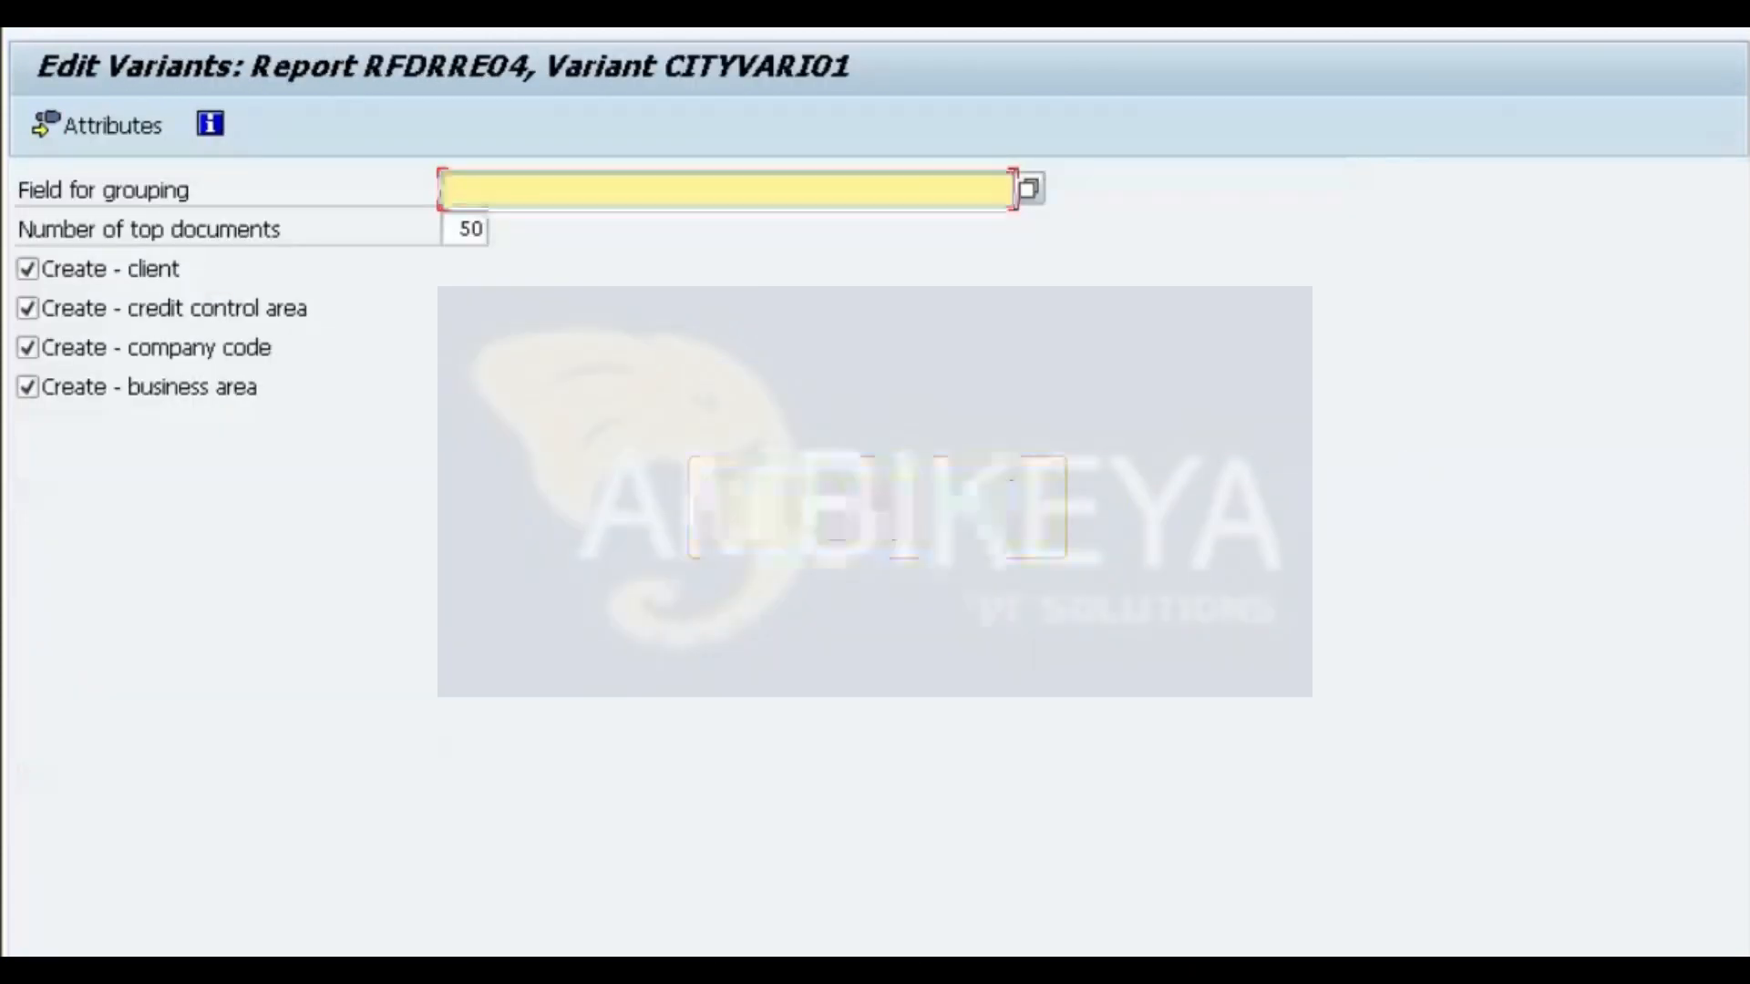
text(KNA1-ORT01)
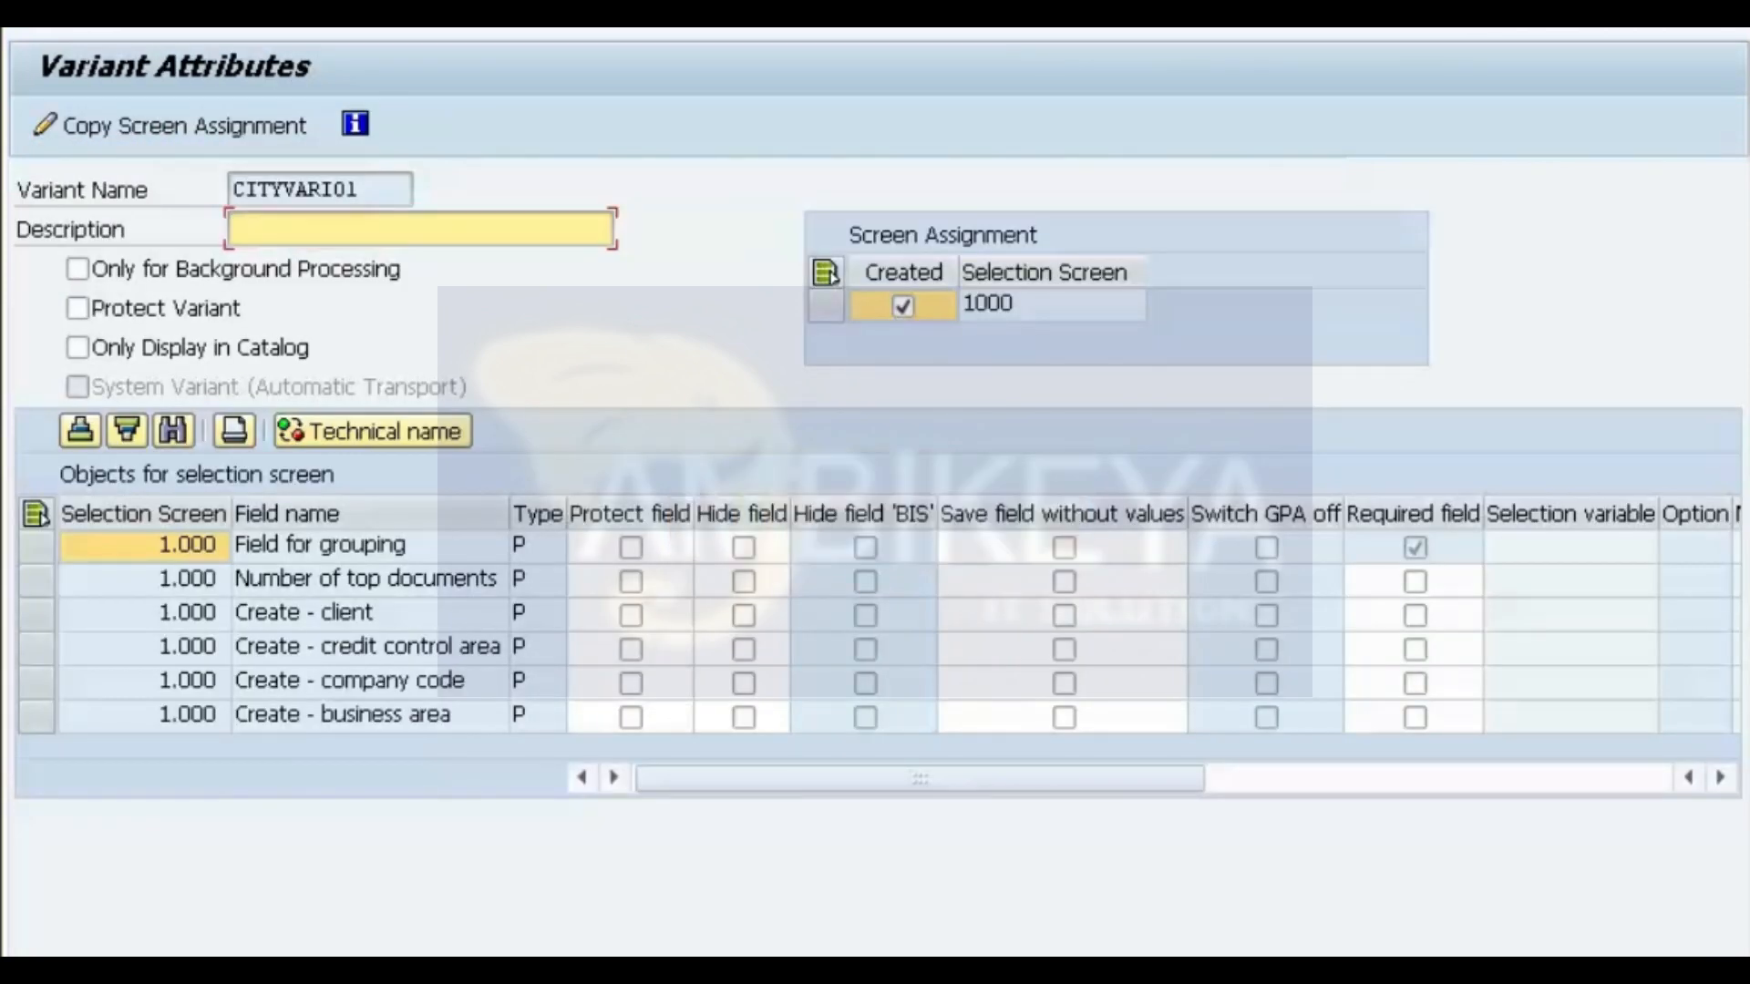
text(City Variant Group 01)
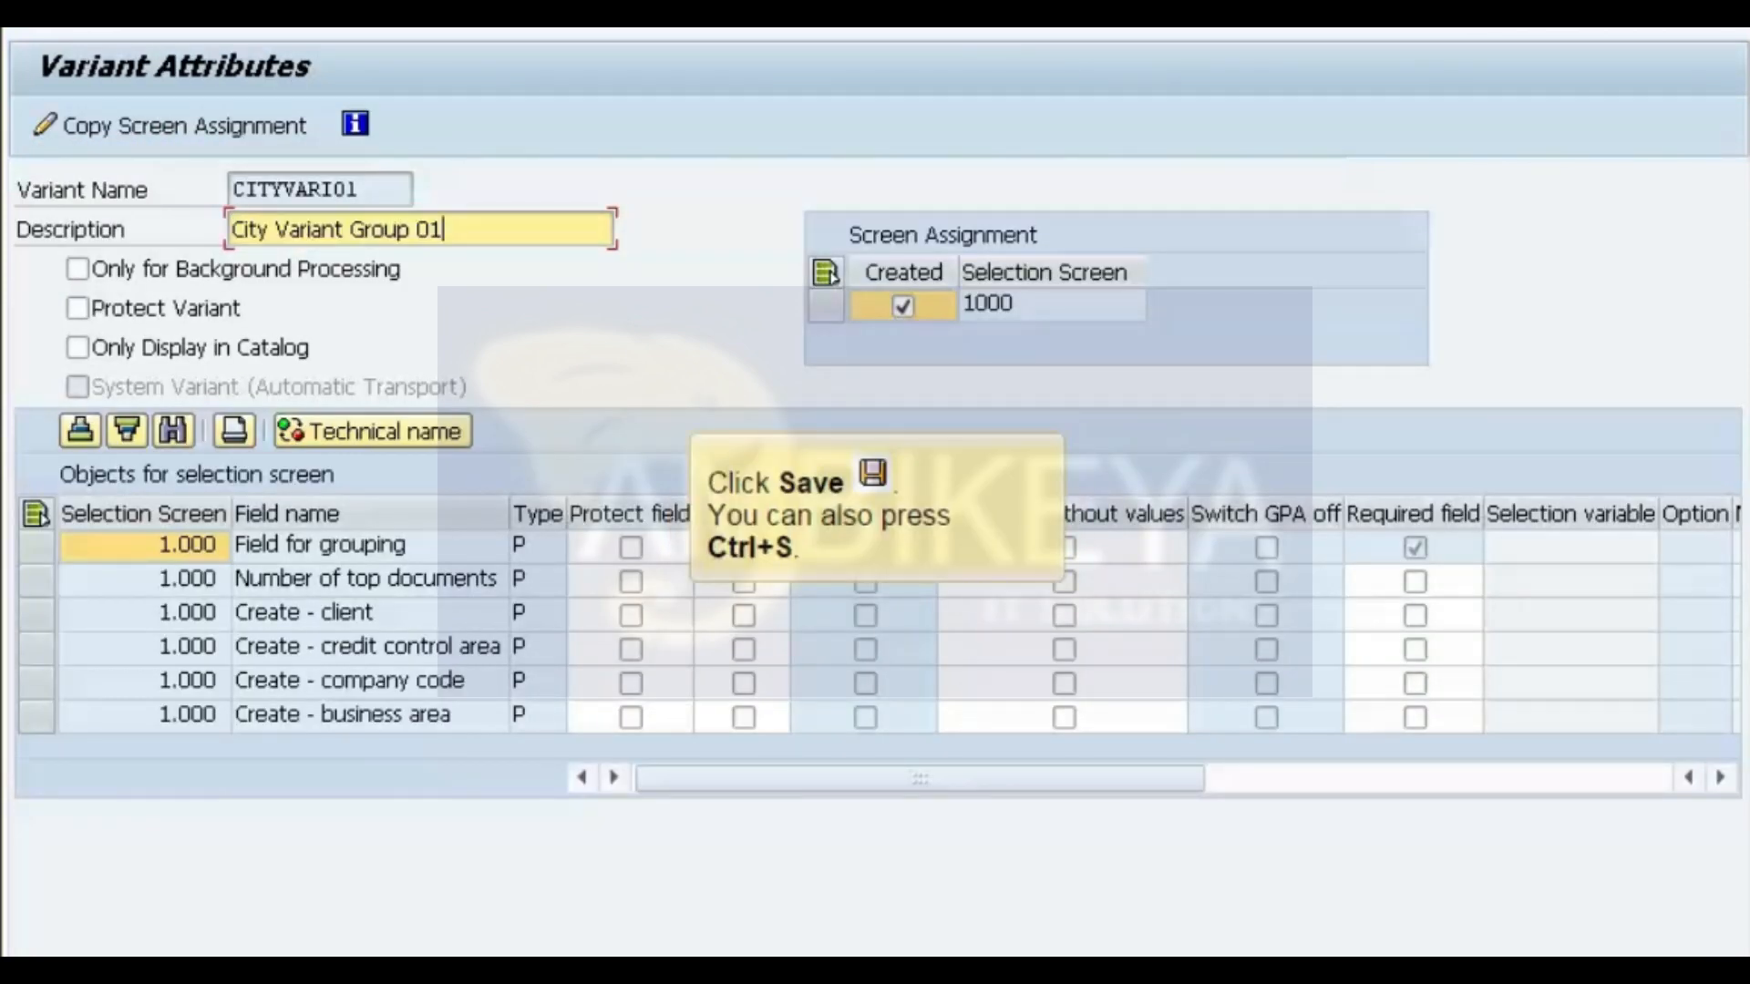
key(ctrl+s)
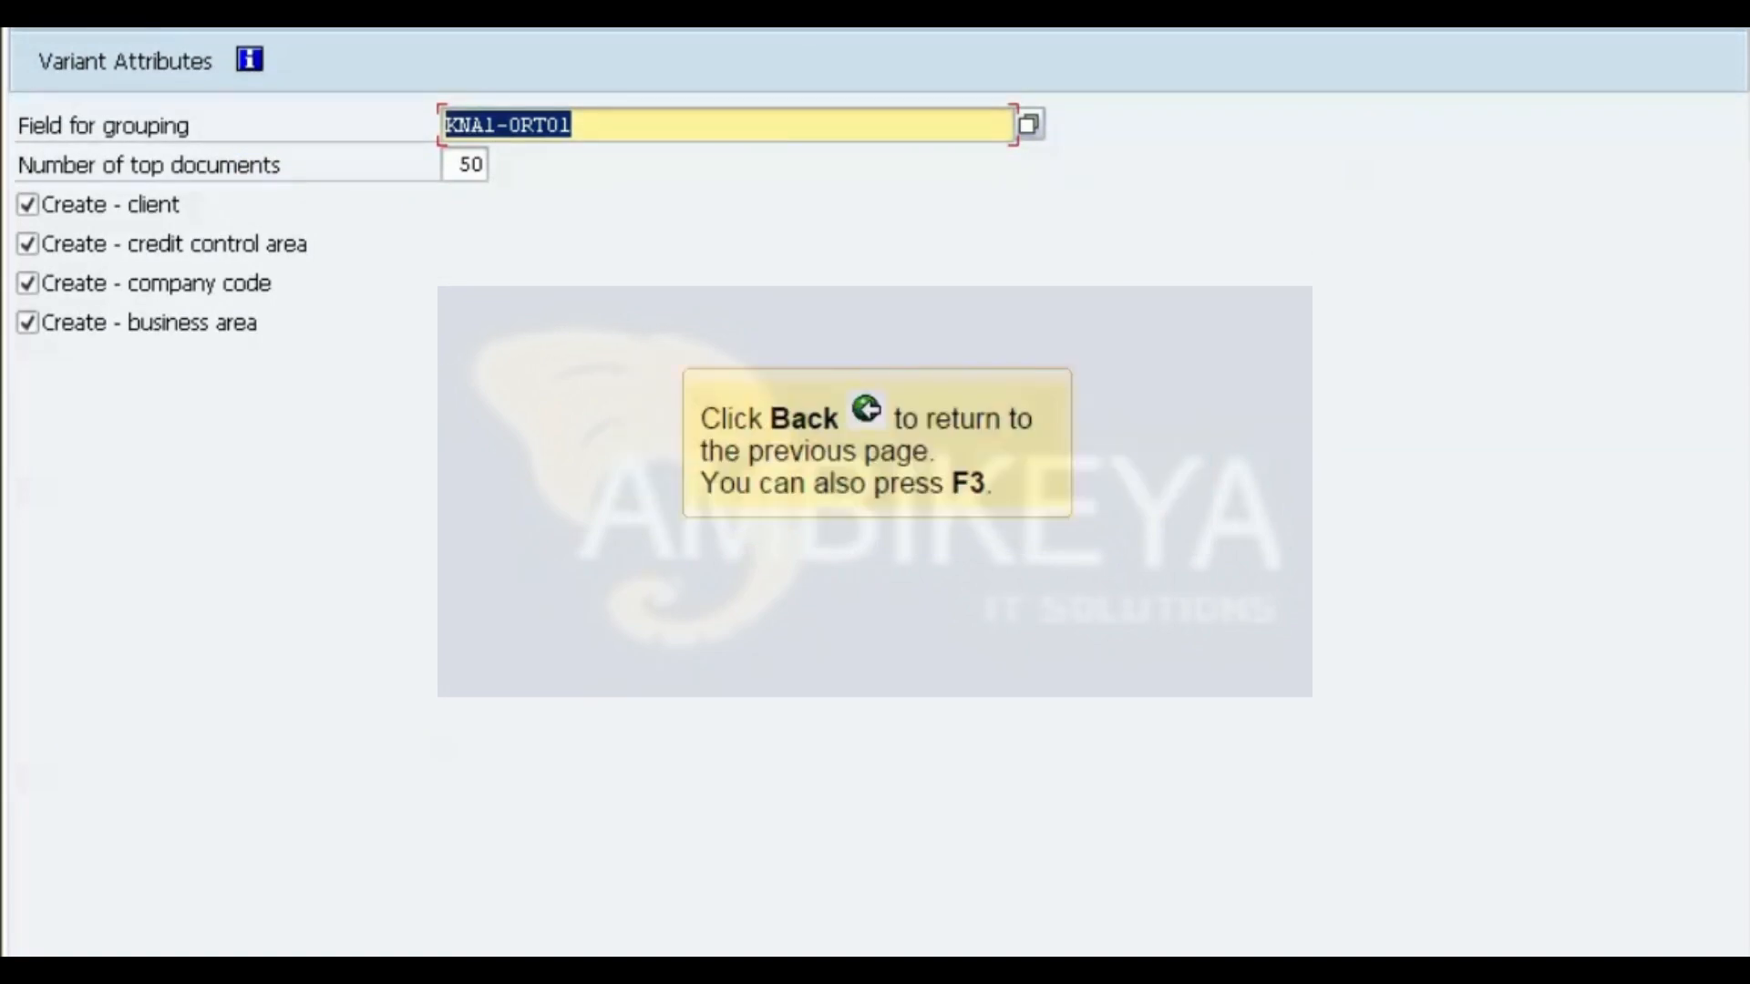
Leave the variant editor, then exit the evaluation details and the implementation guide structure.
key(F3)
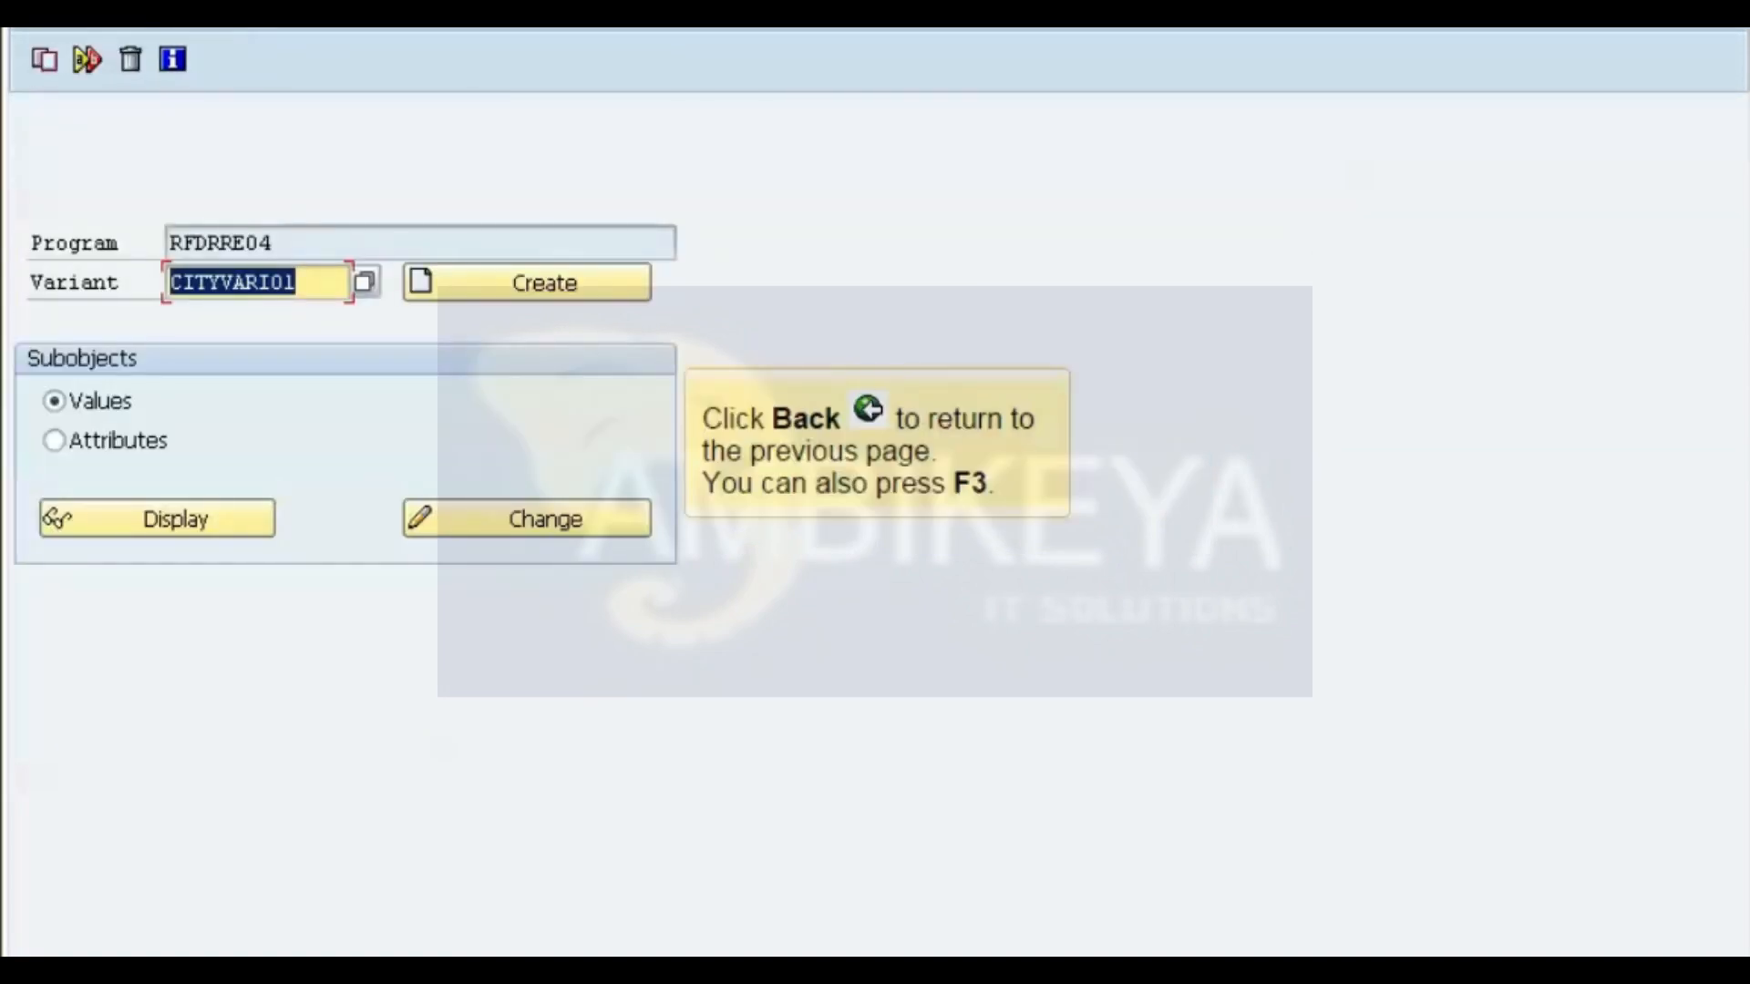
key(F3)
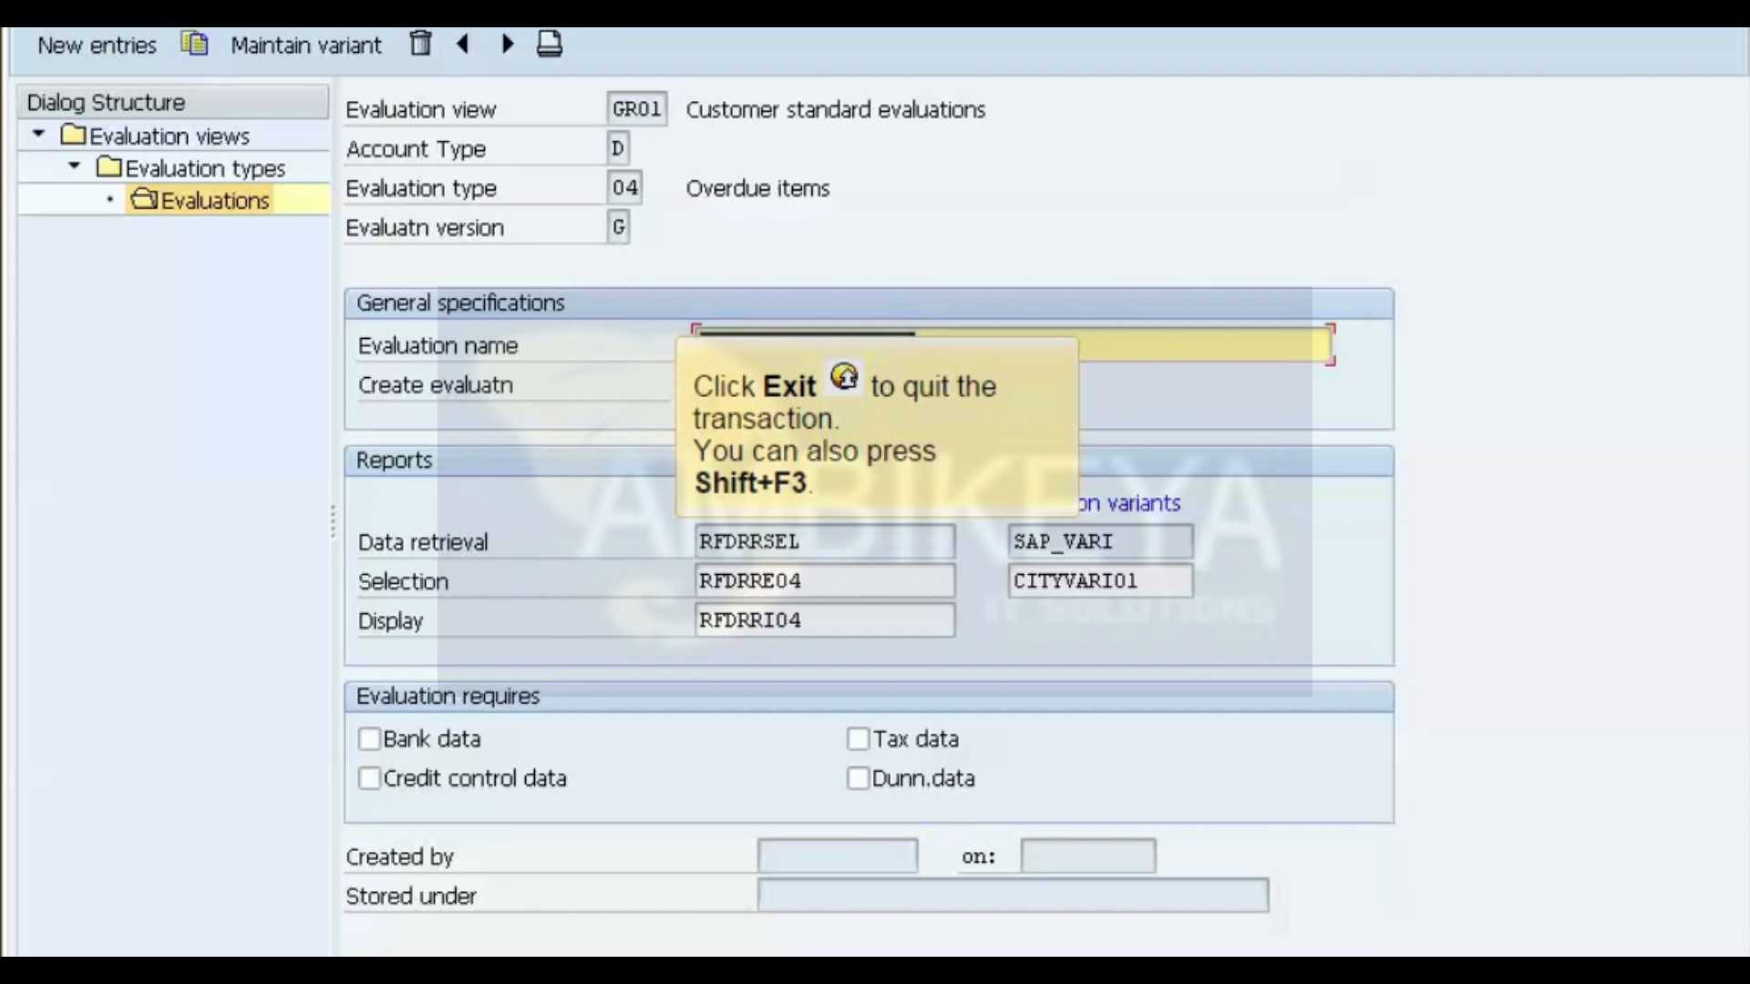
key(shift+F3)
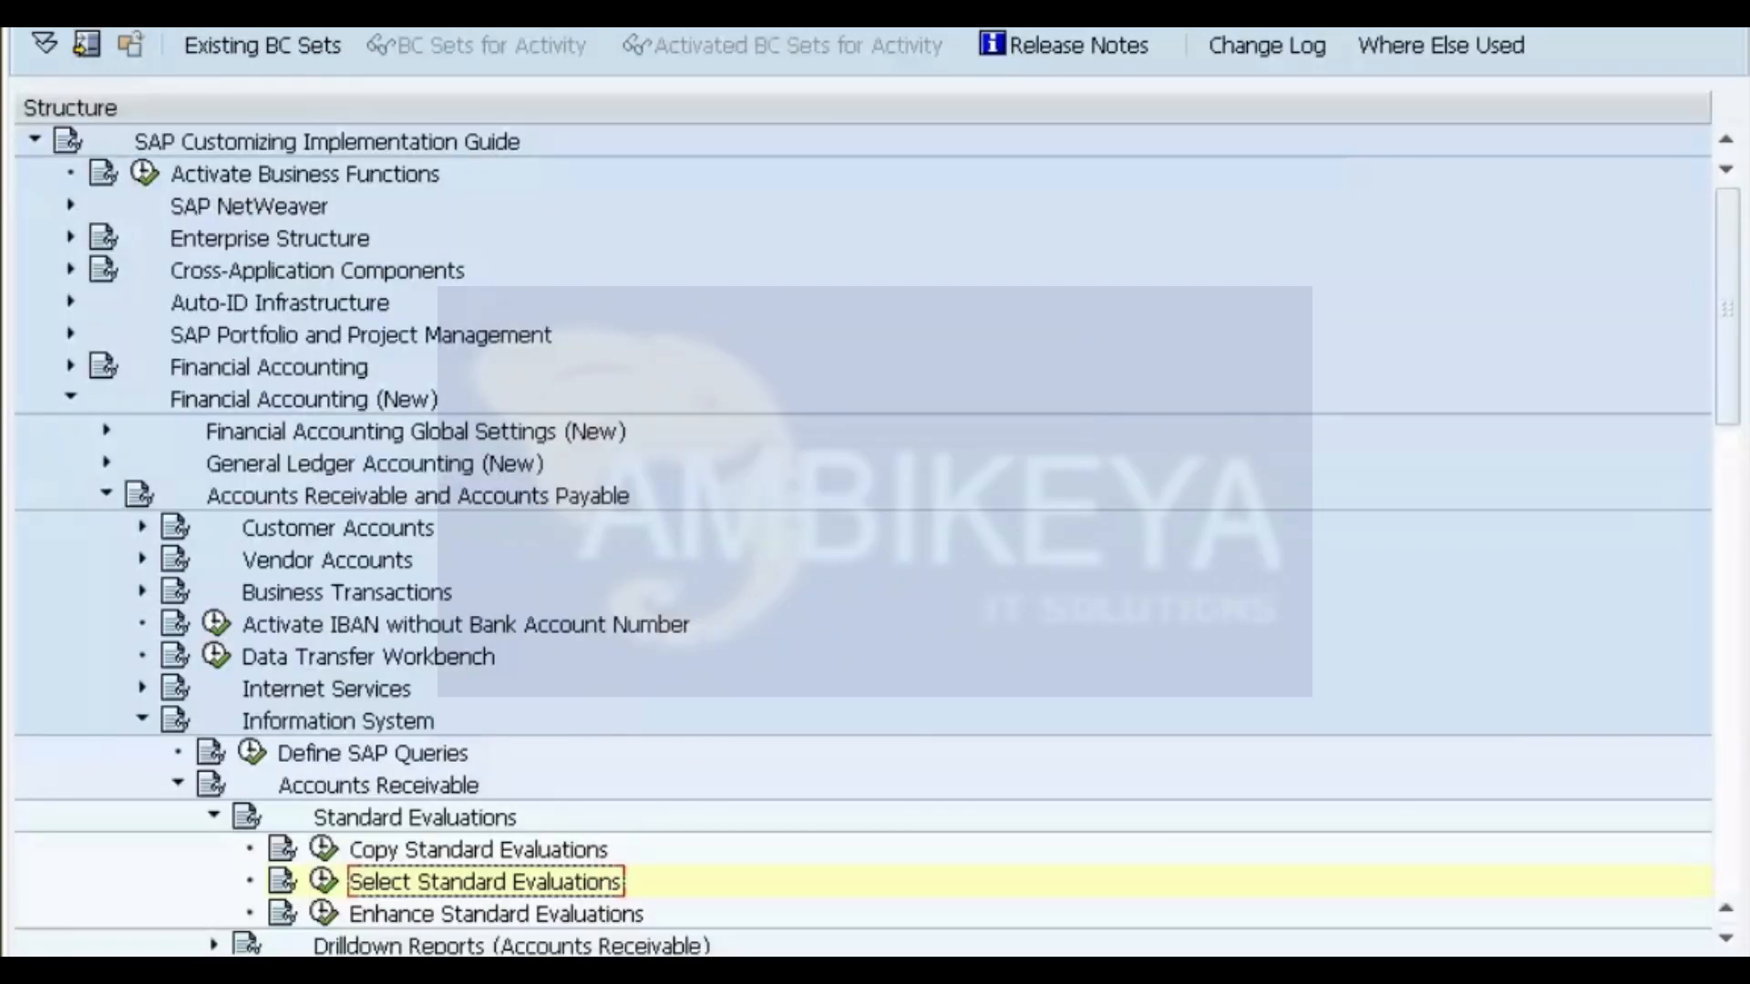
key(shift+F3)
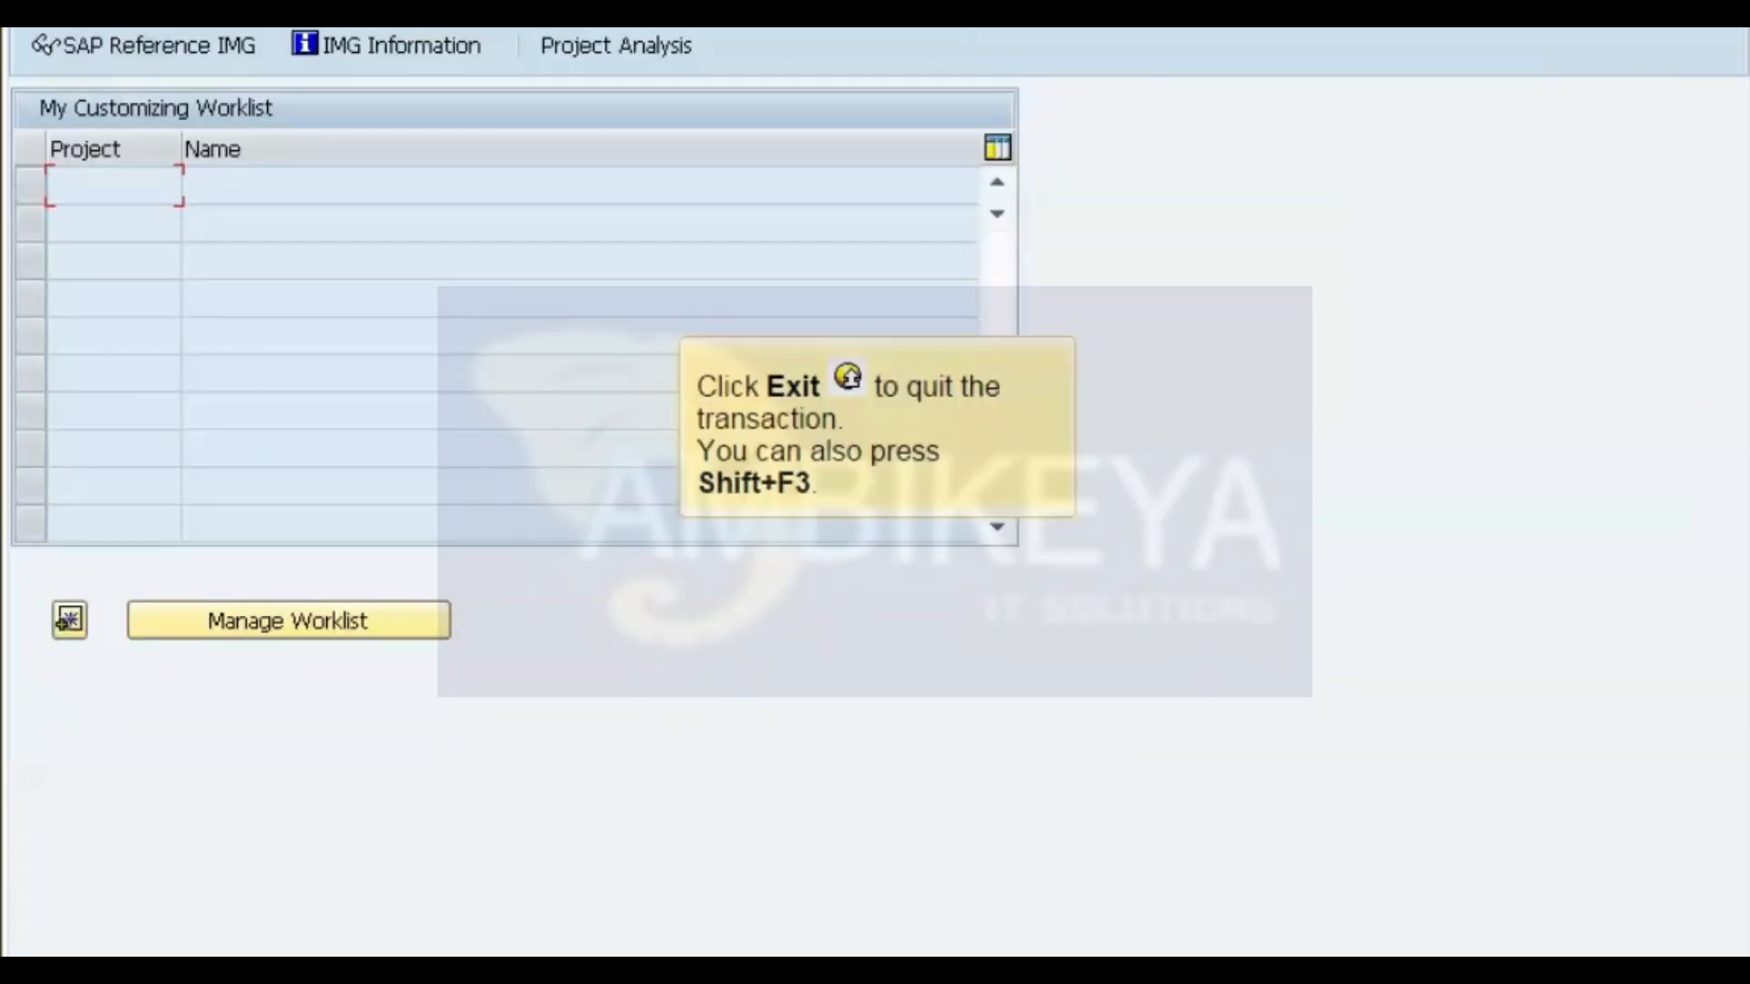
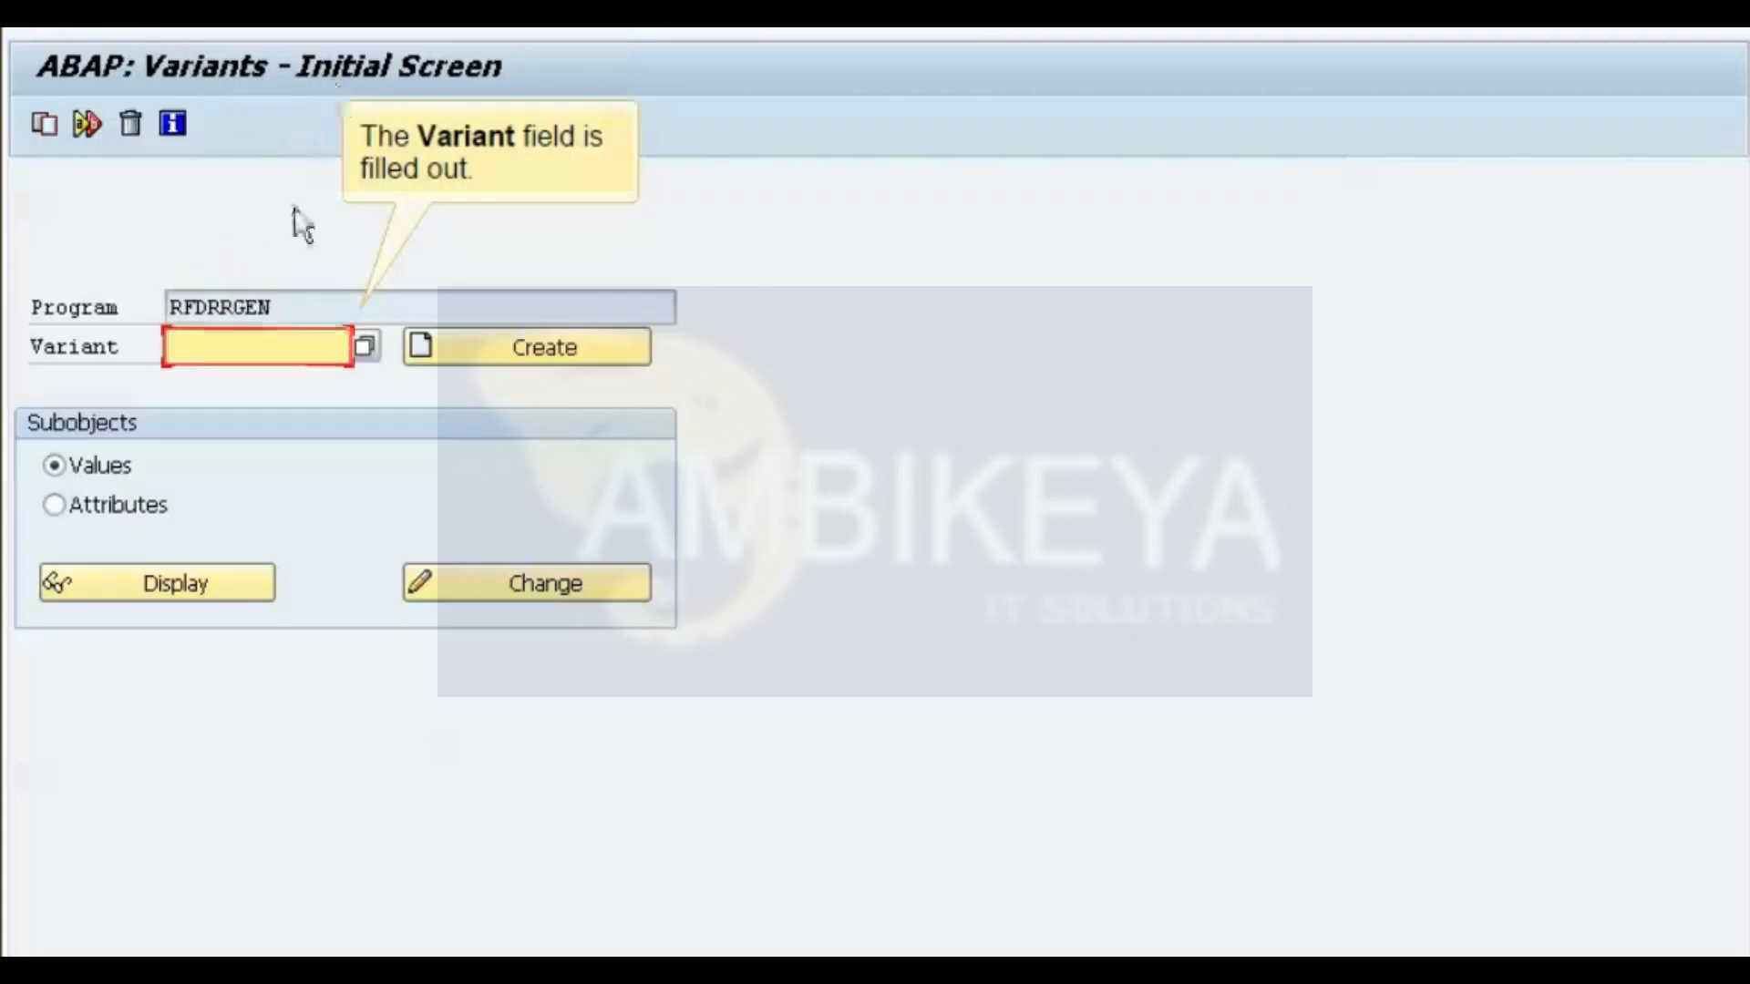
Create variant ZR01 for program RFDRRGEN with evaluation view GR01.
click(221, 357)
text(ZN01)
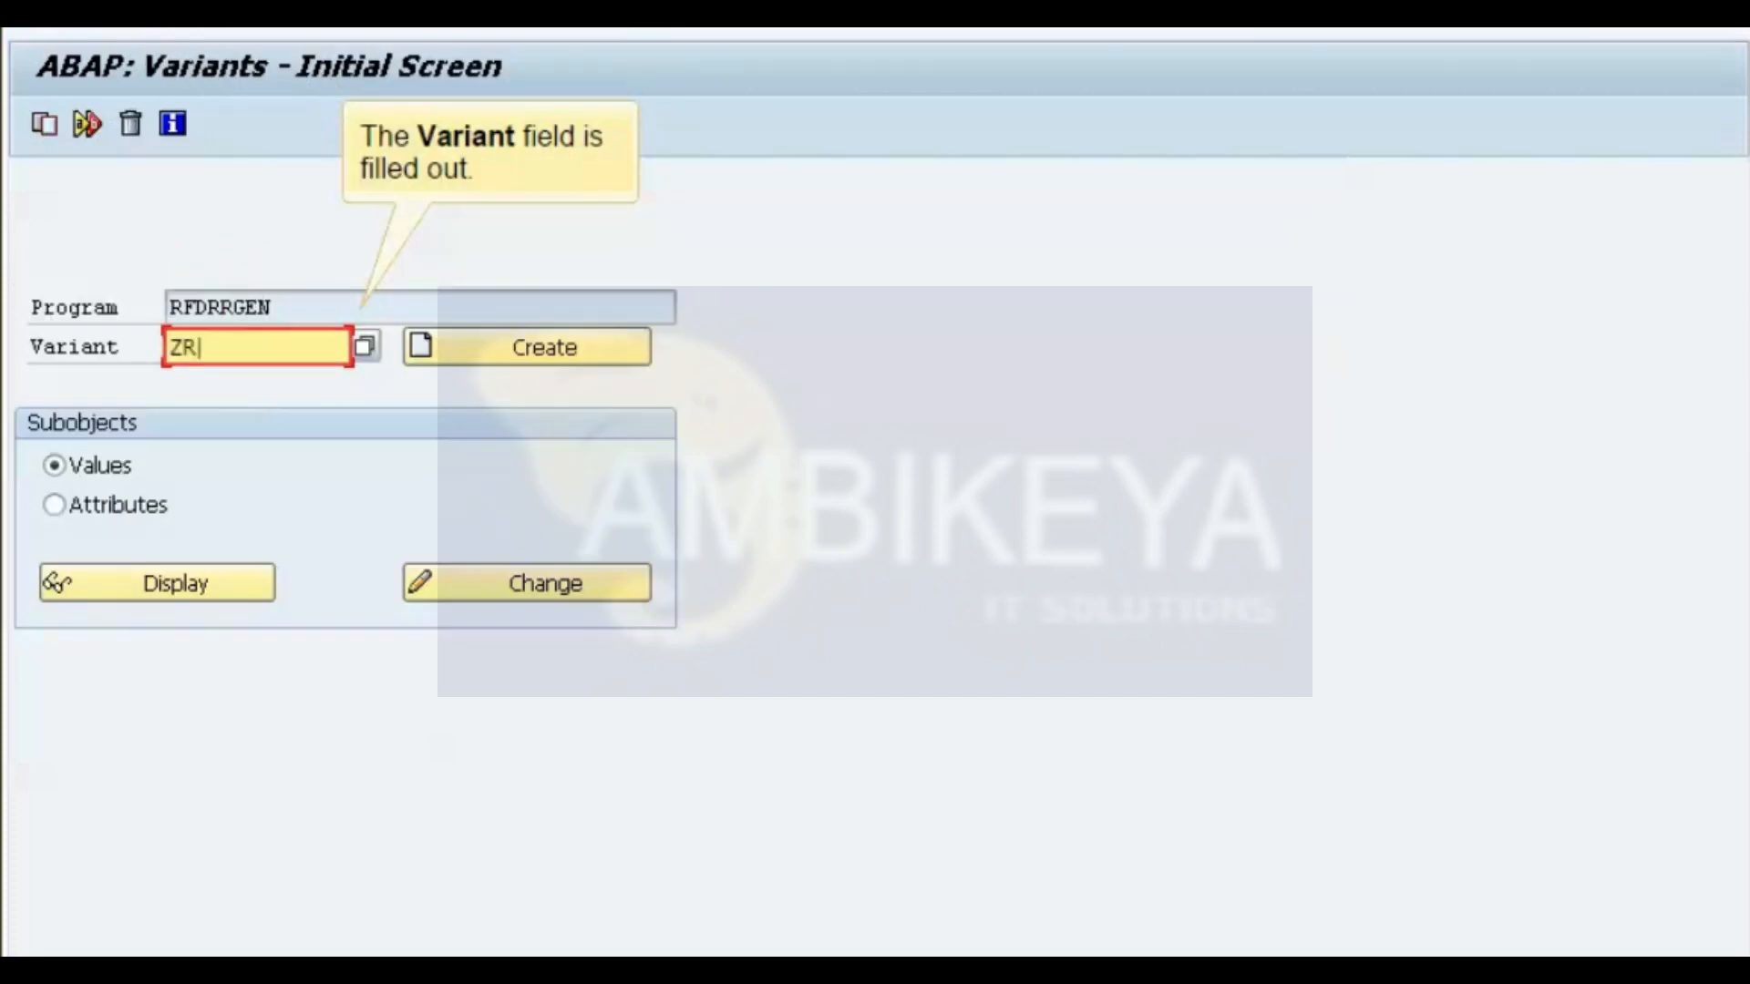
text(ZR01)
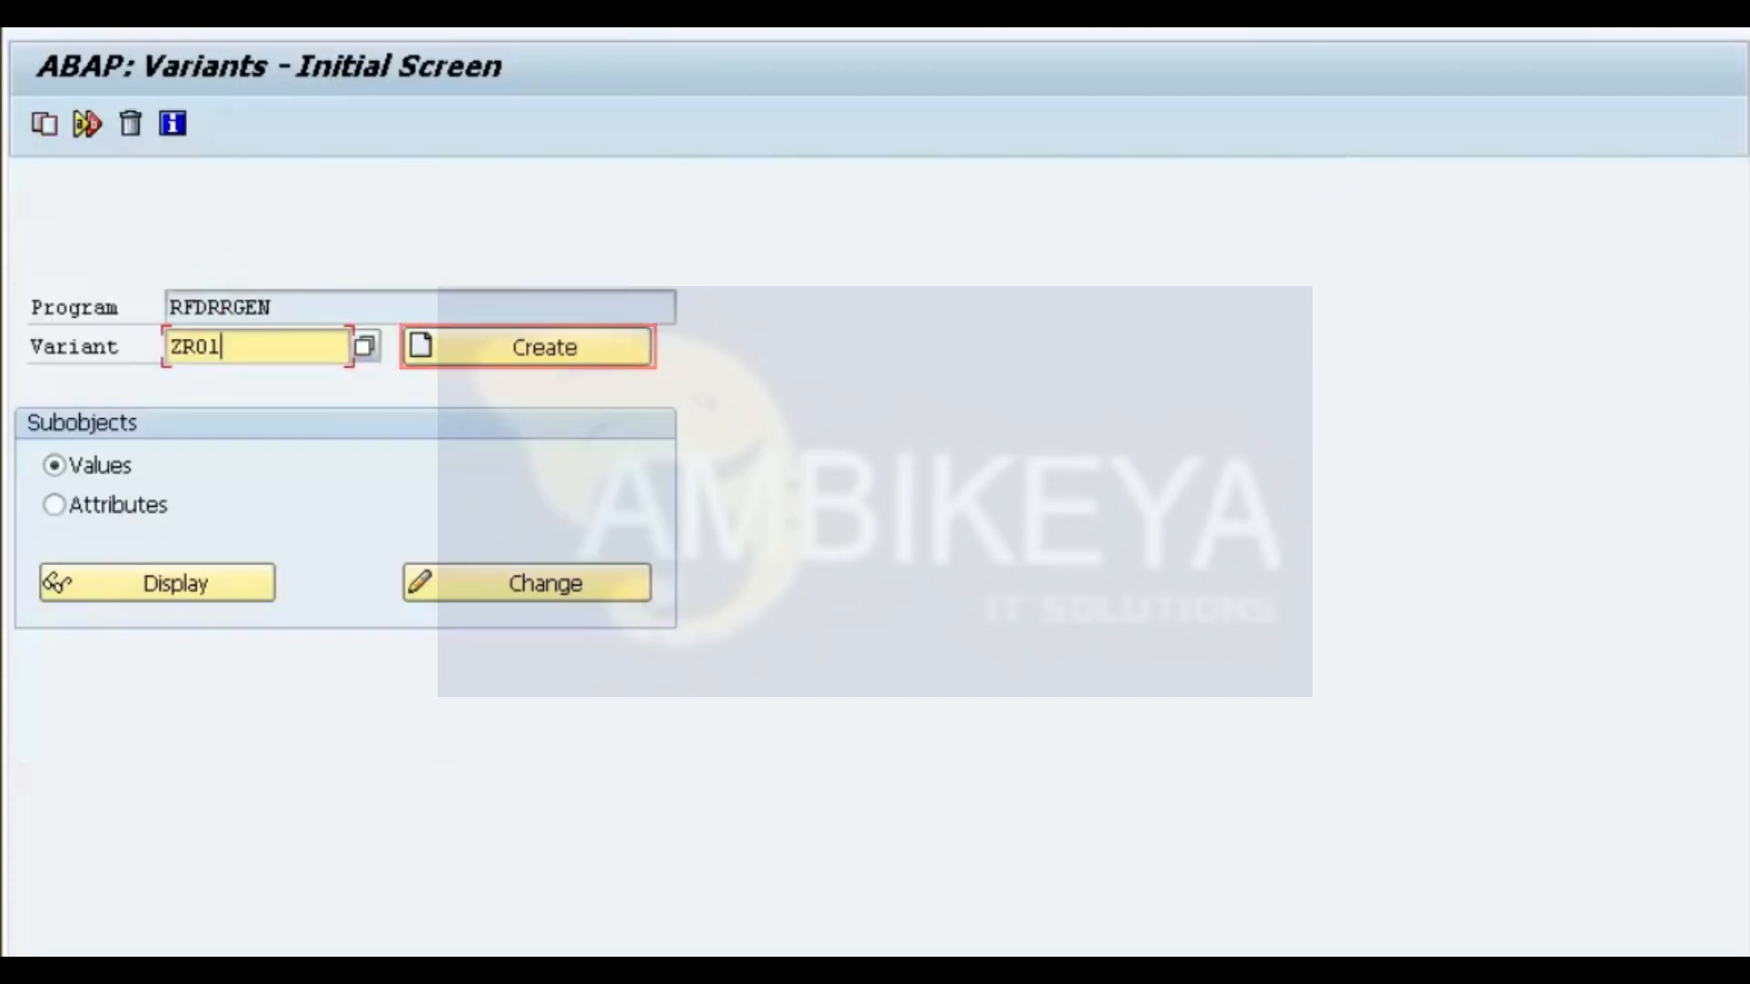
click(478, 361)
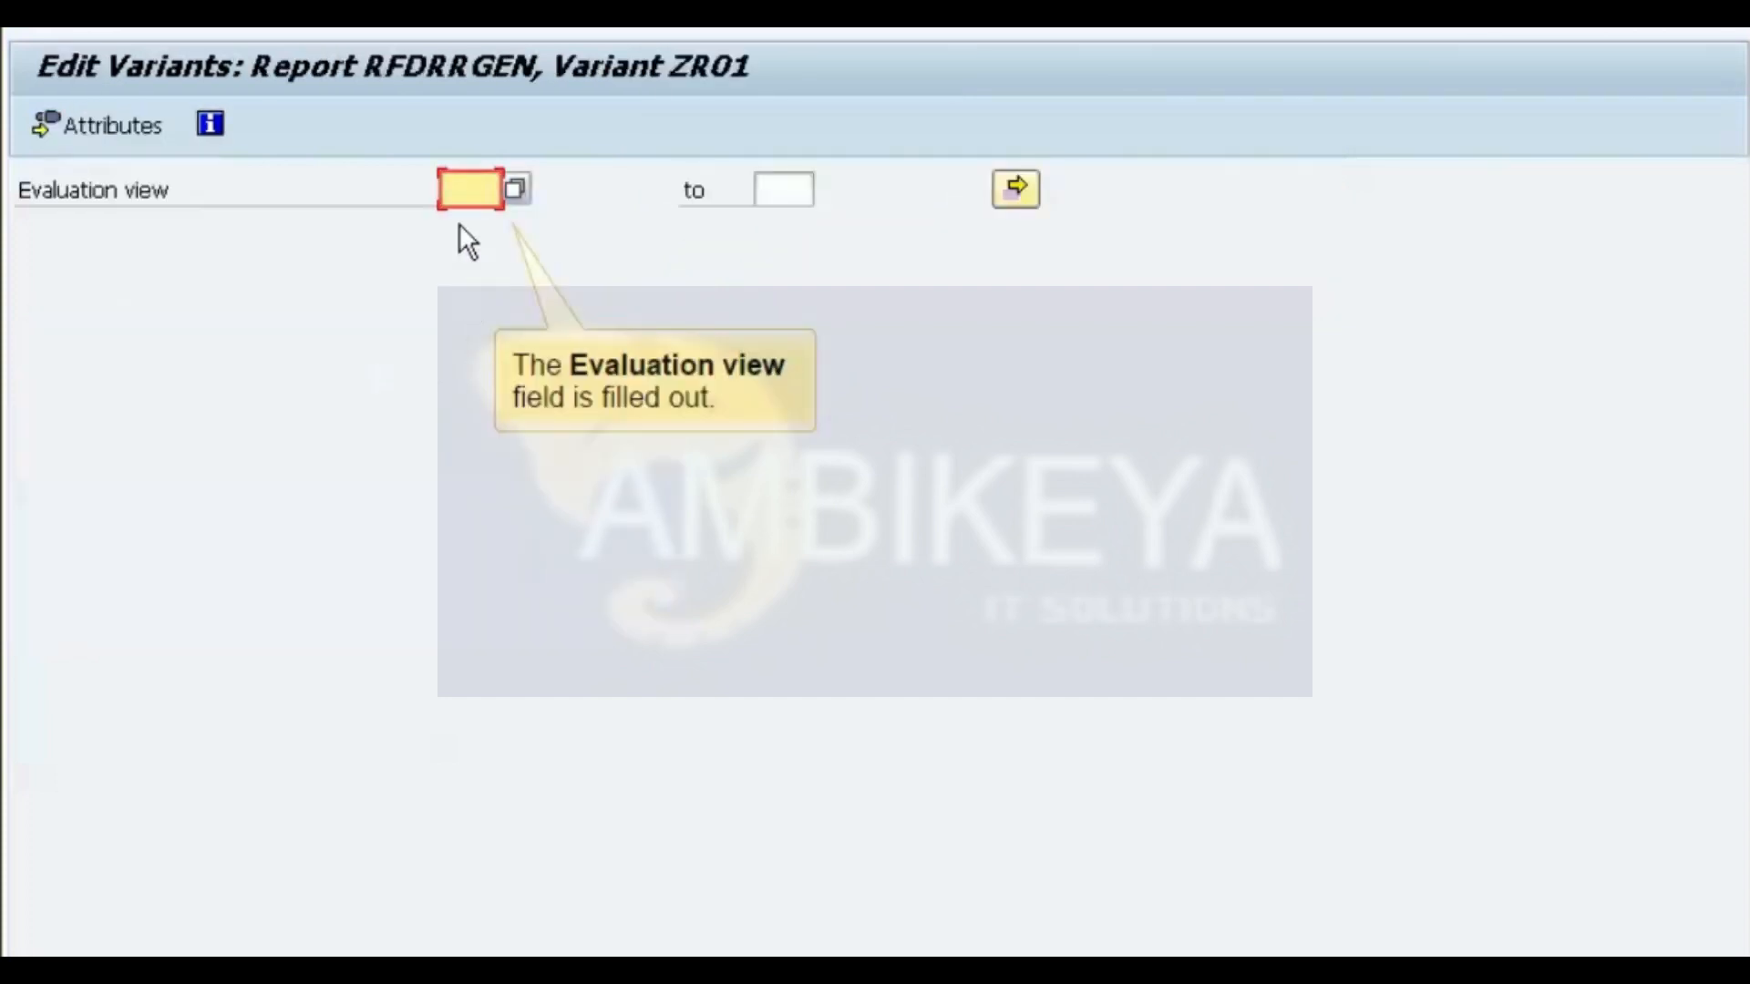
click(458, 200)
text(GR01)
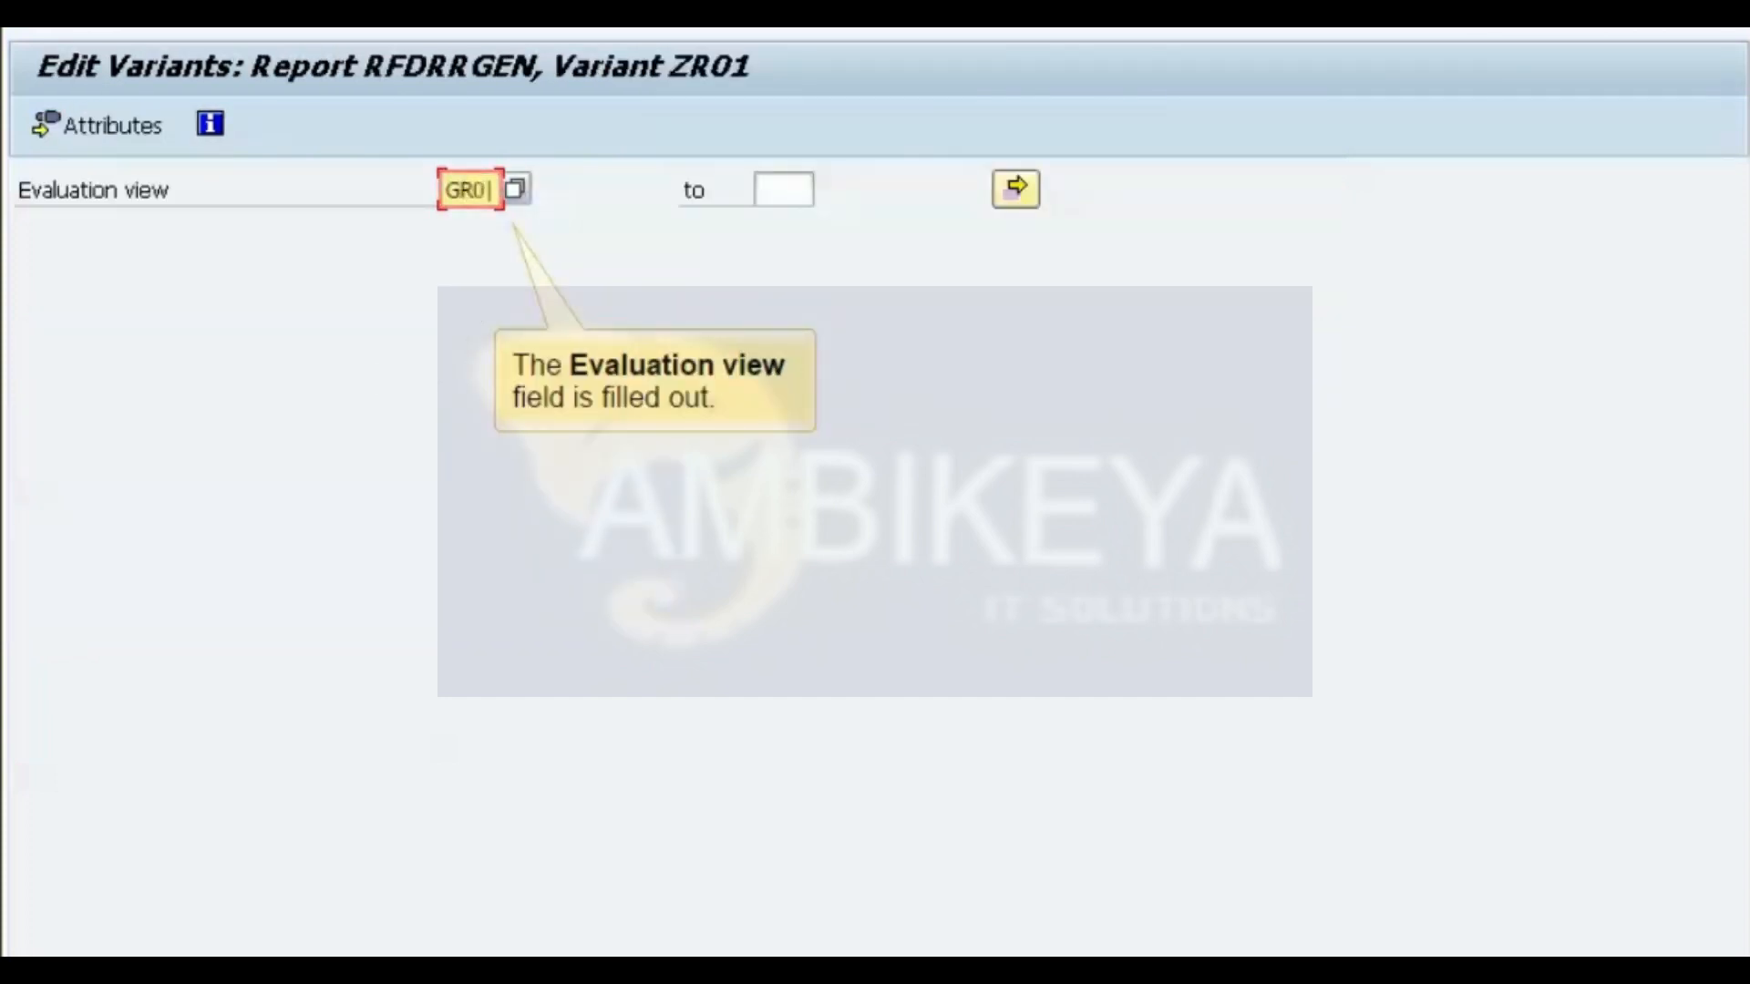
Describe the variant as Evaluation view ZR01 in its attributes and save it.
click(75, 135)
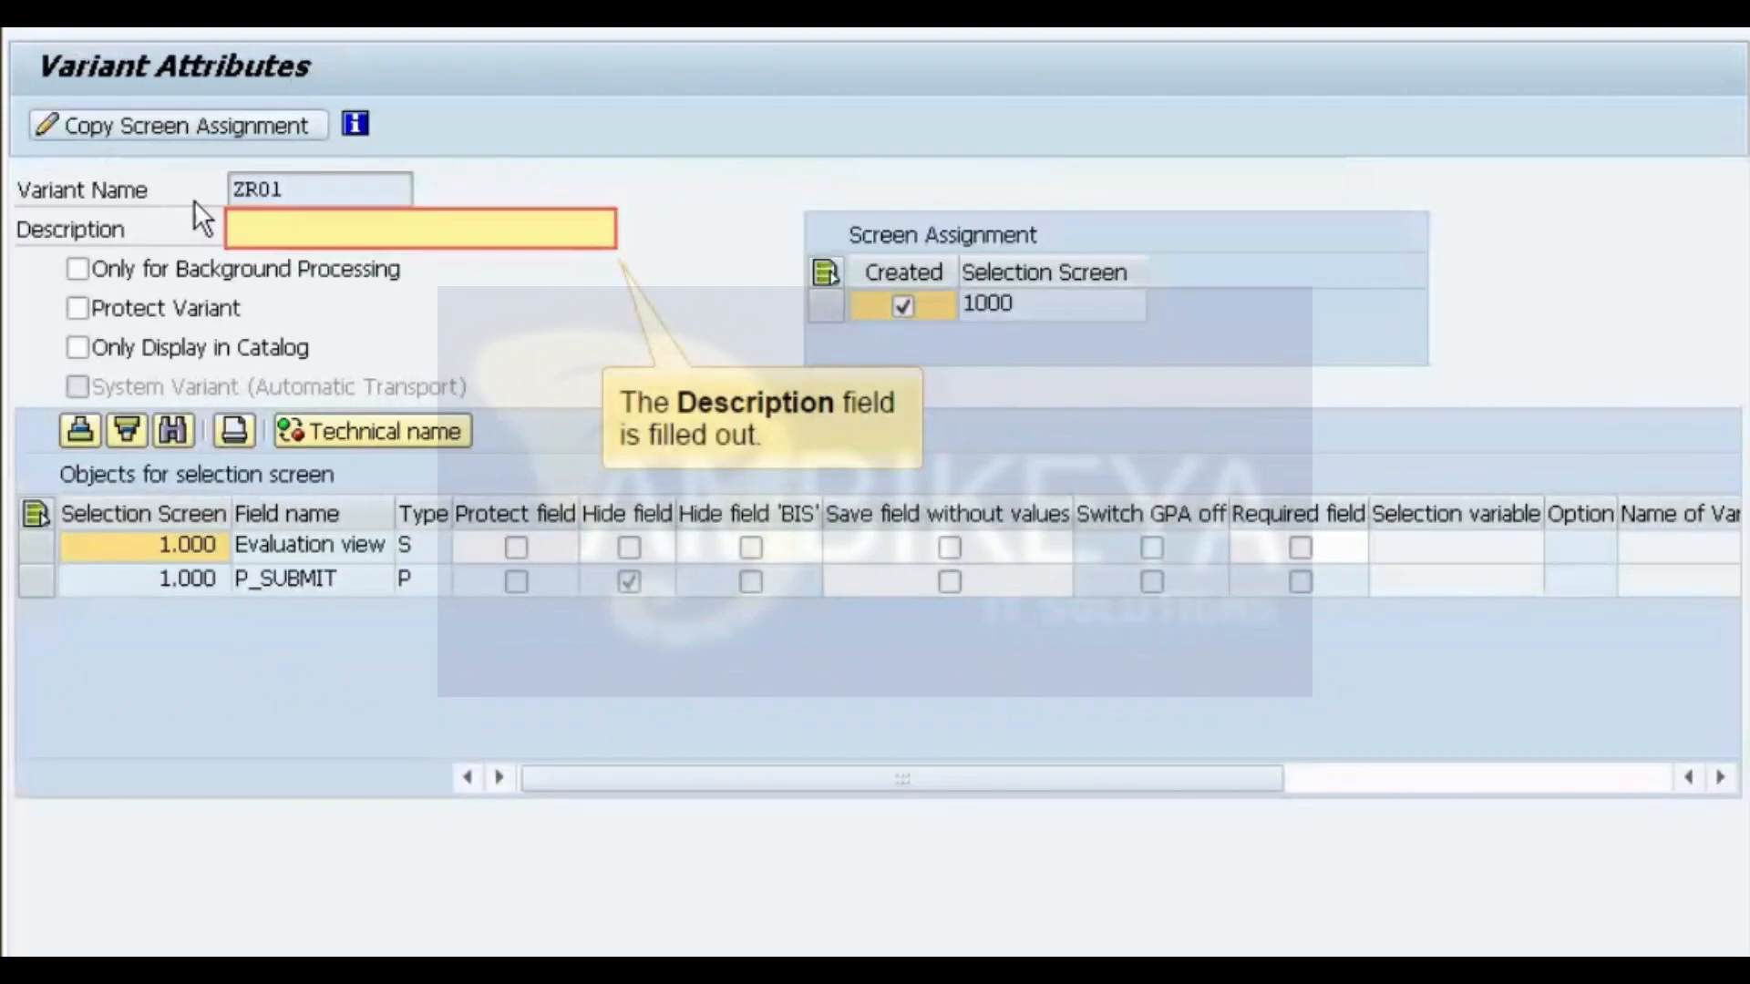
click(344, 239)
text(E)
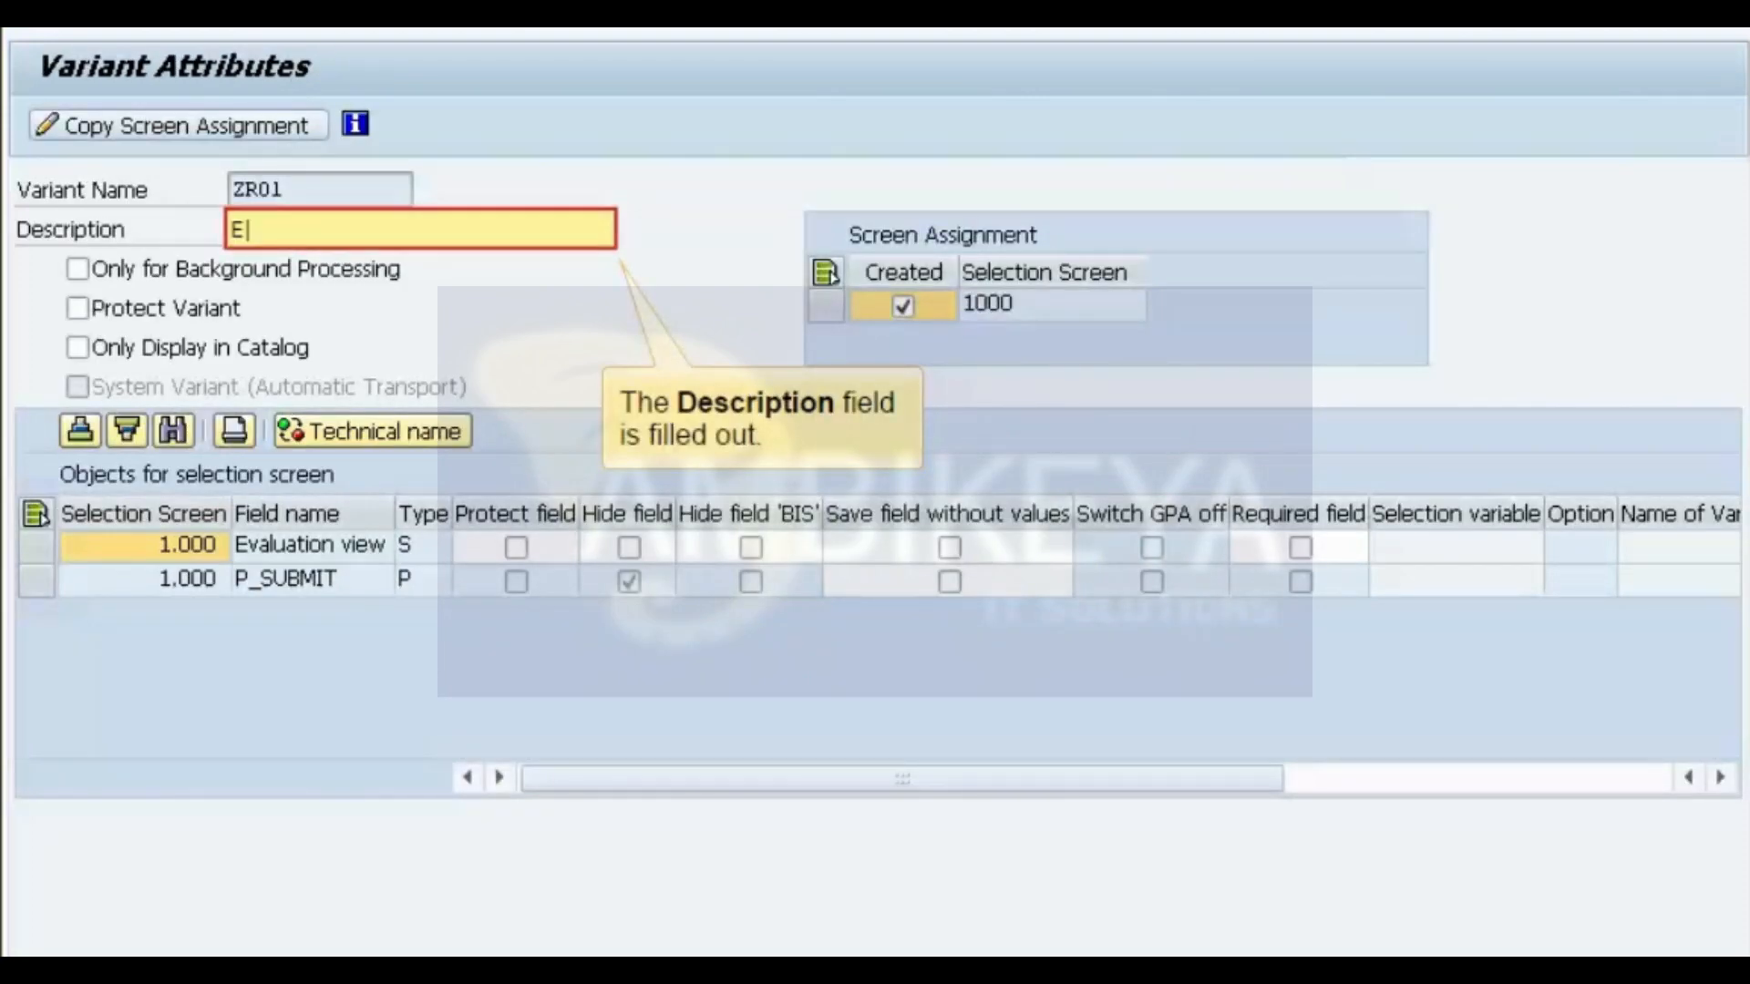
text(vaEvaluation view ZR01)
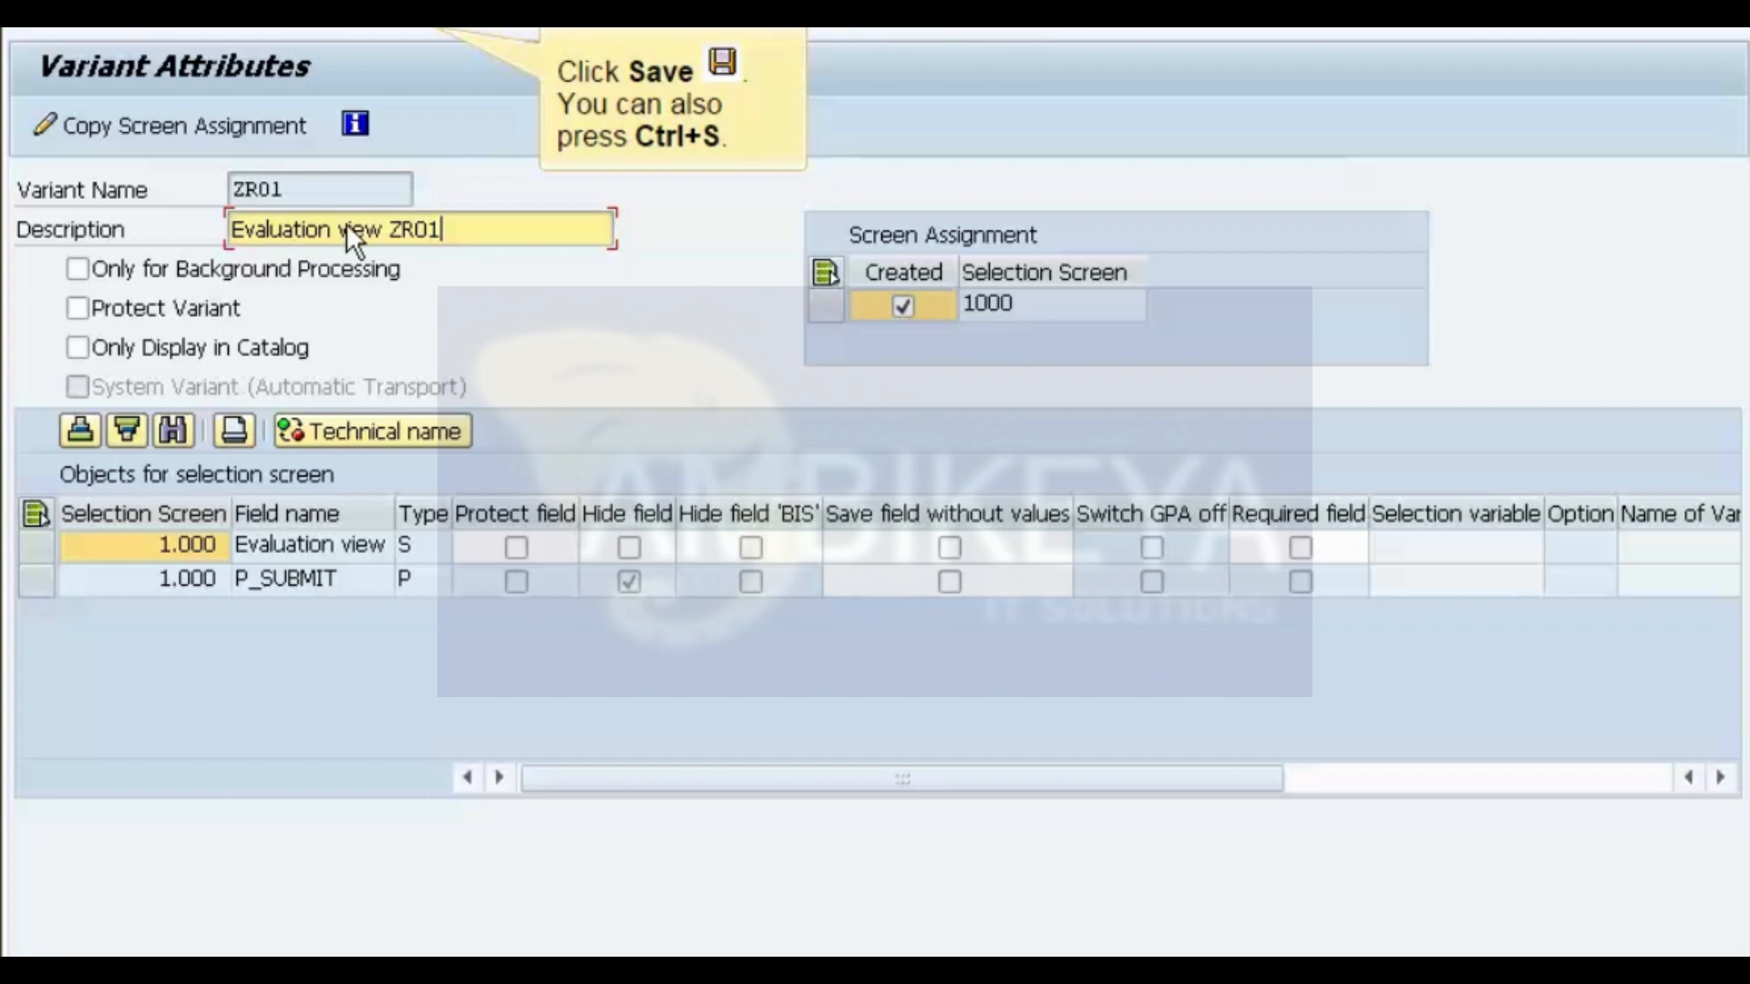
click(401, 32)
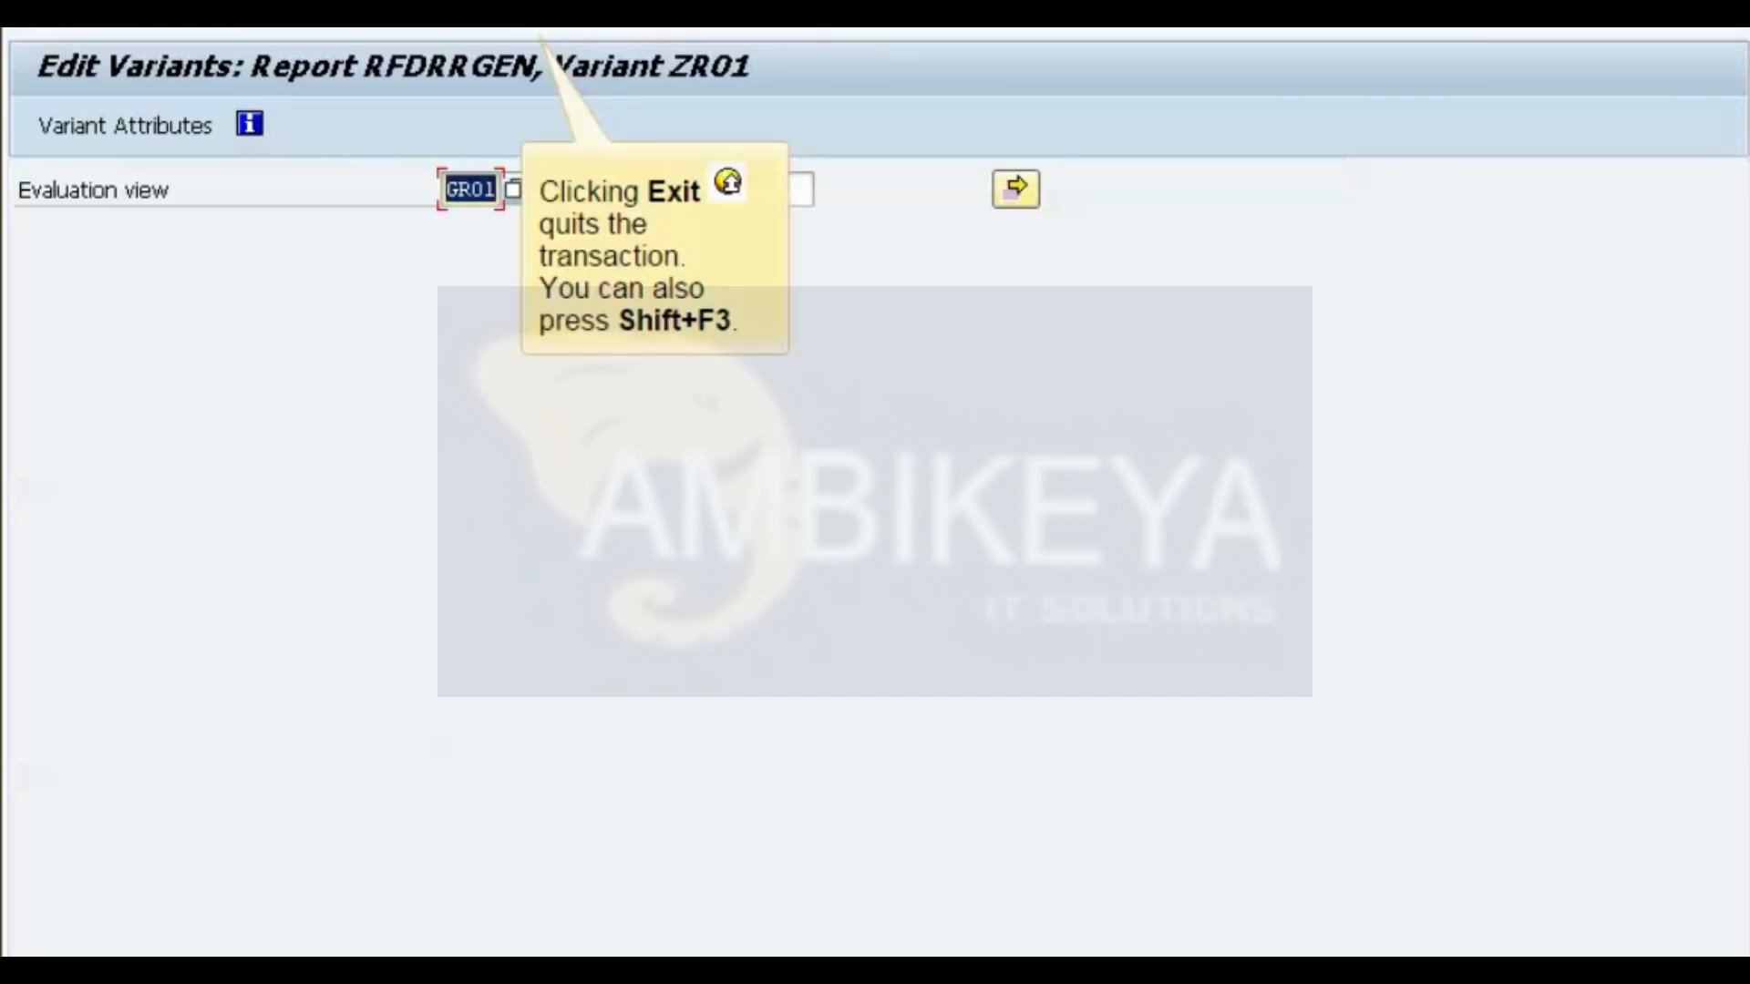
Exit the variant editor and program execution to return to the SAP Easy Access menu.
click(499, 30)
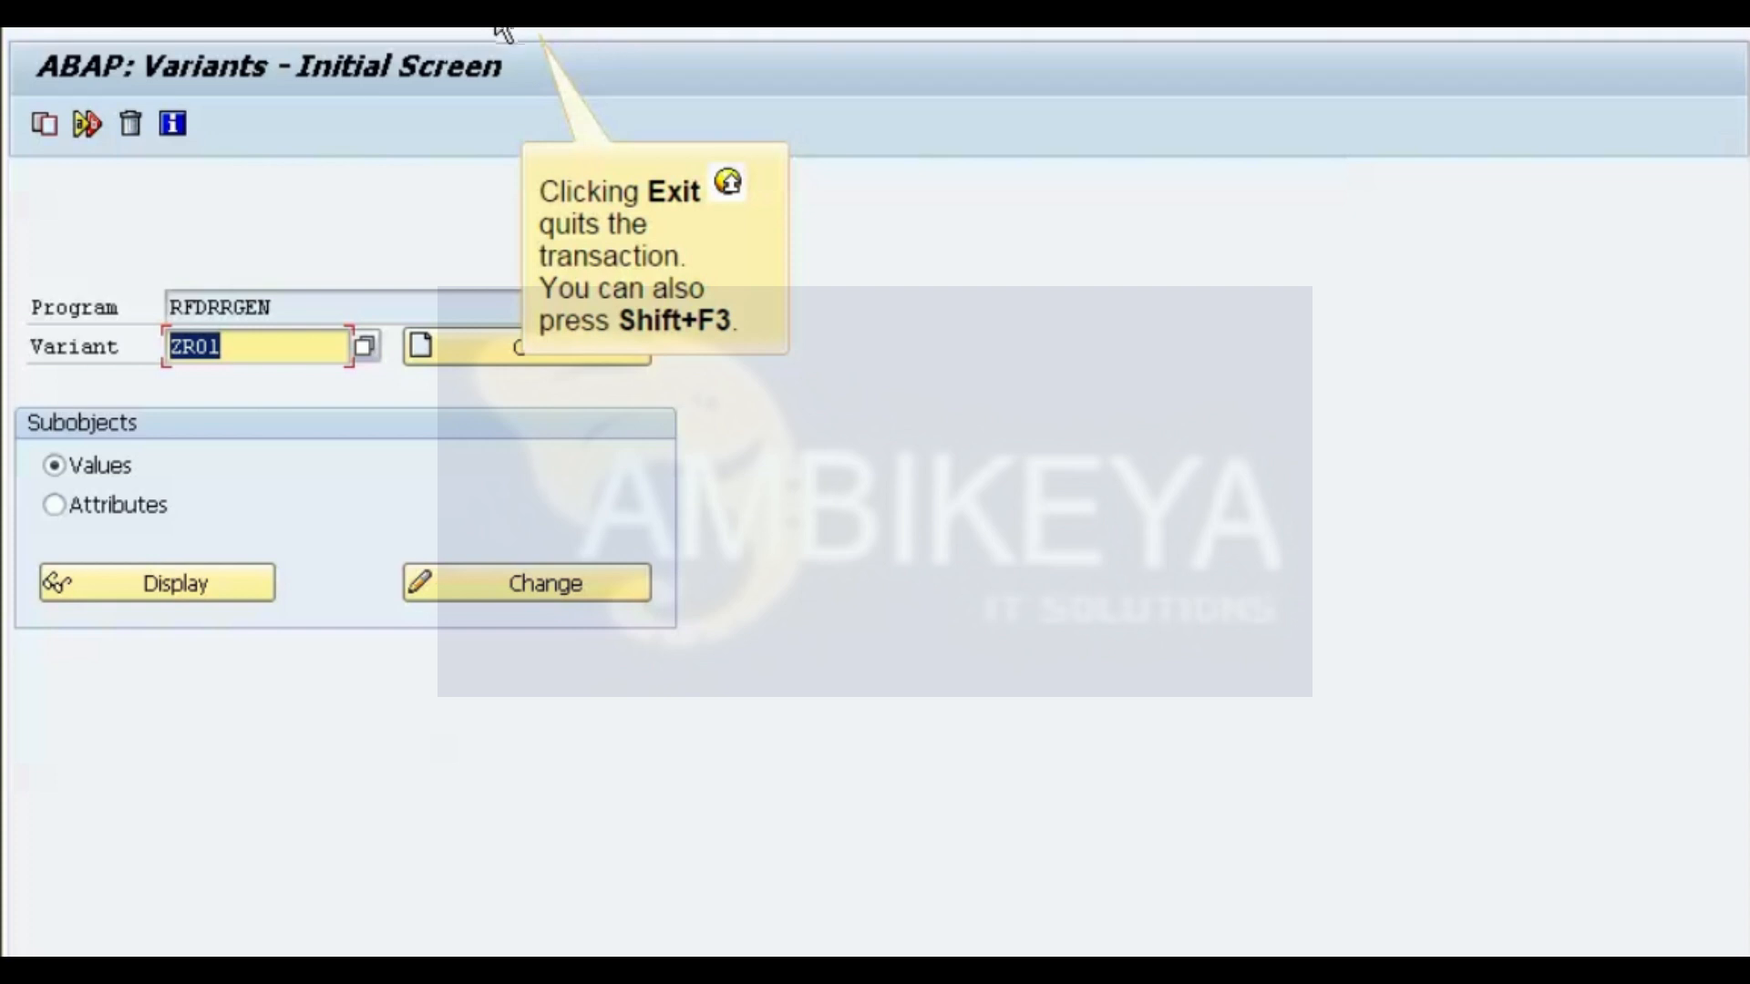
click(498, 30)
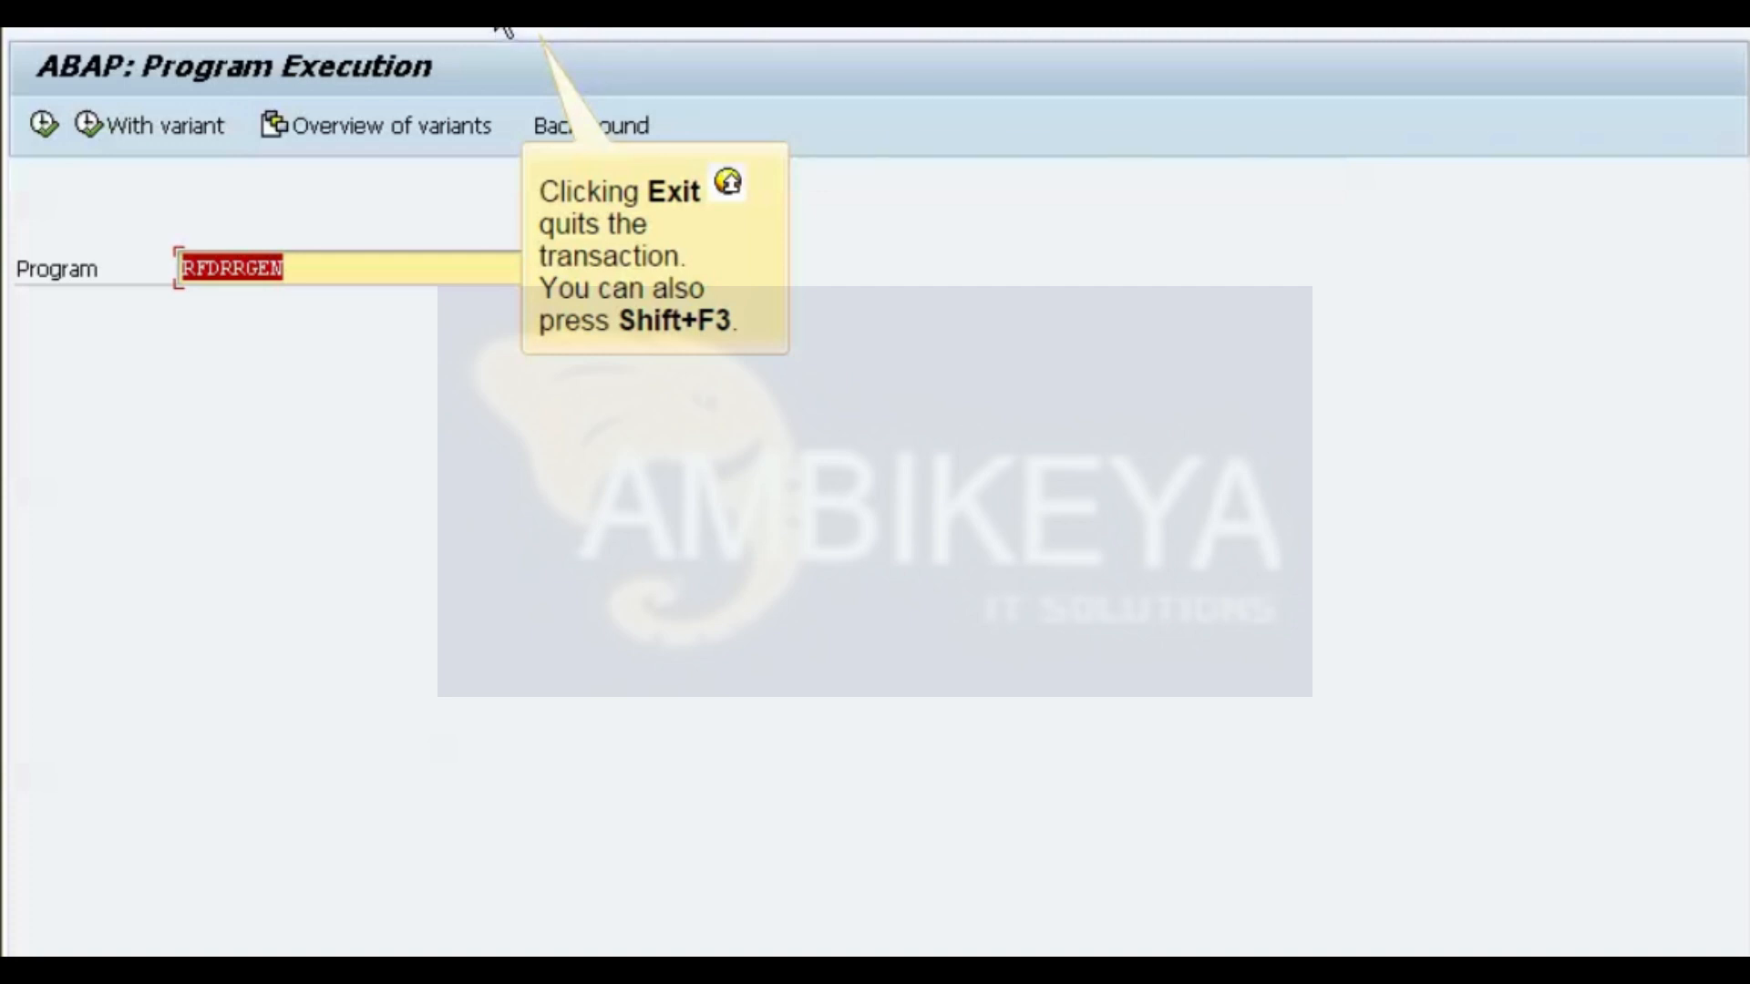
click(498, 30)
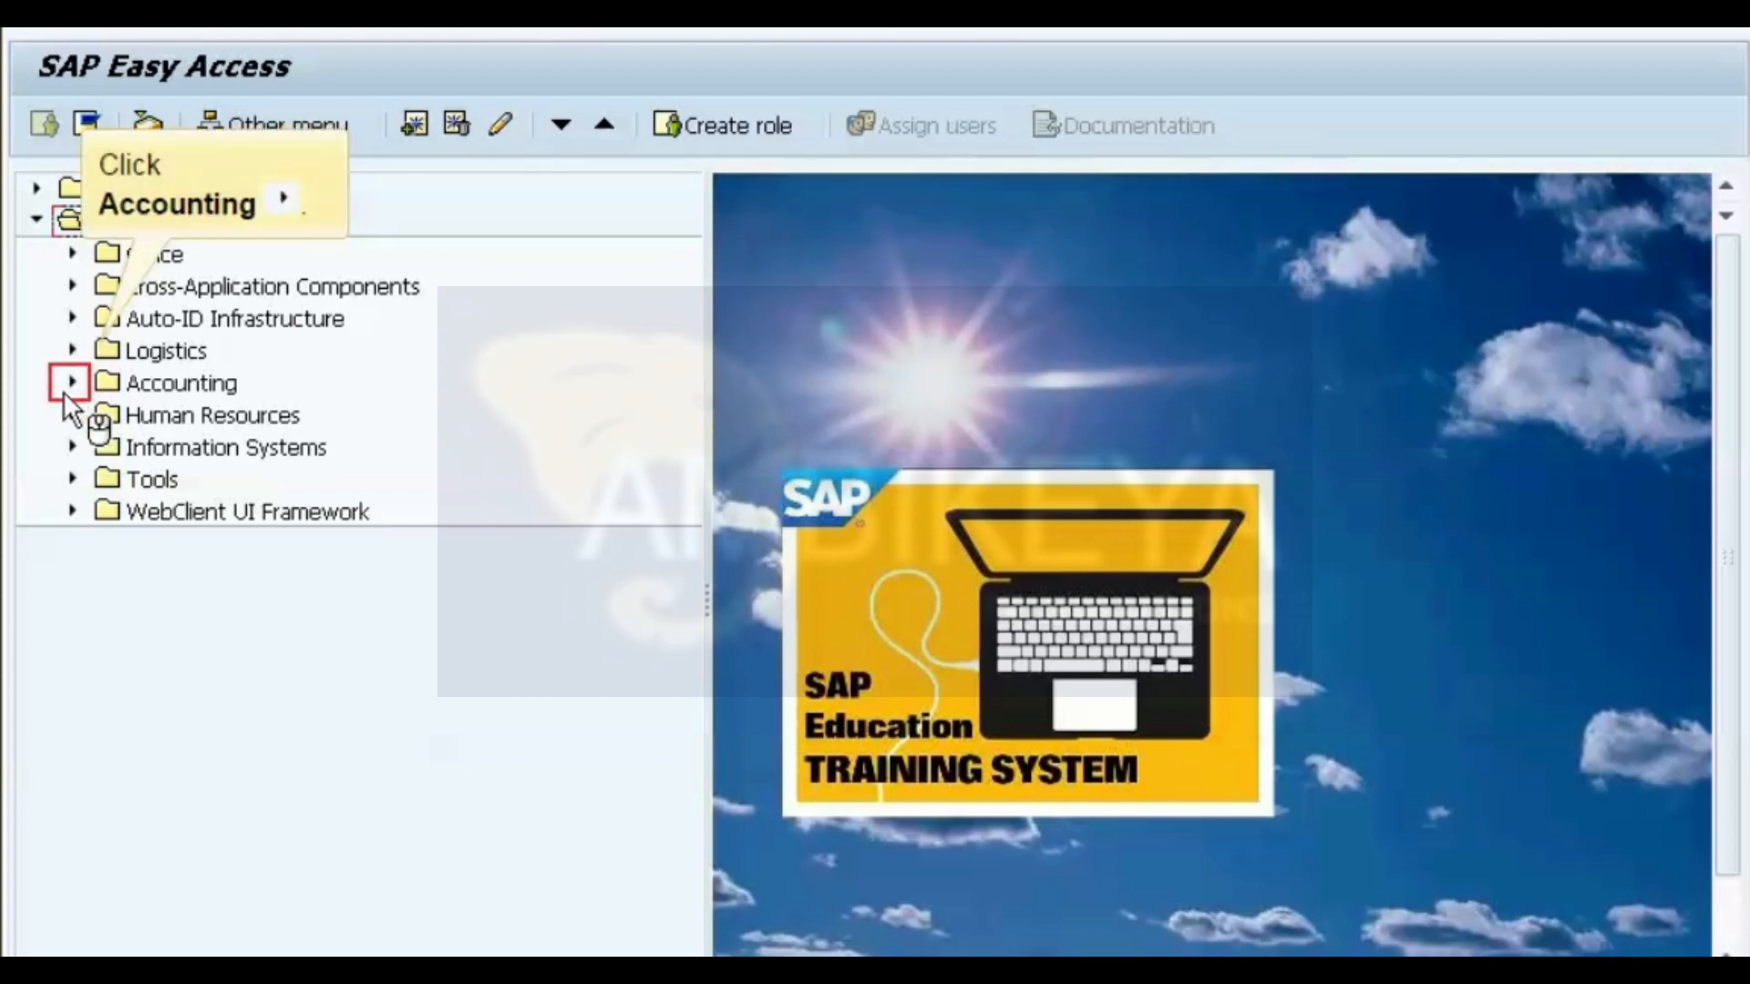
Open transaction F.29 - Create Evaluations from the configuration tools of the Accounts Receivable information system.
click(72, 383)
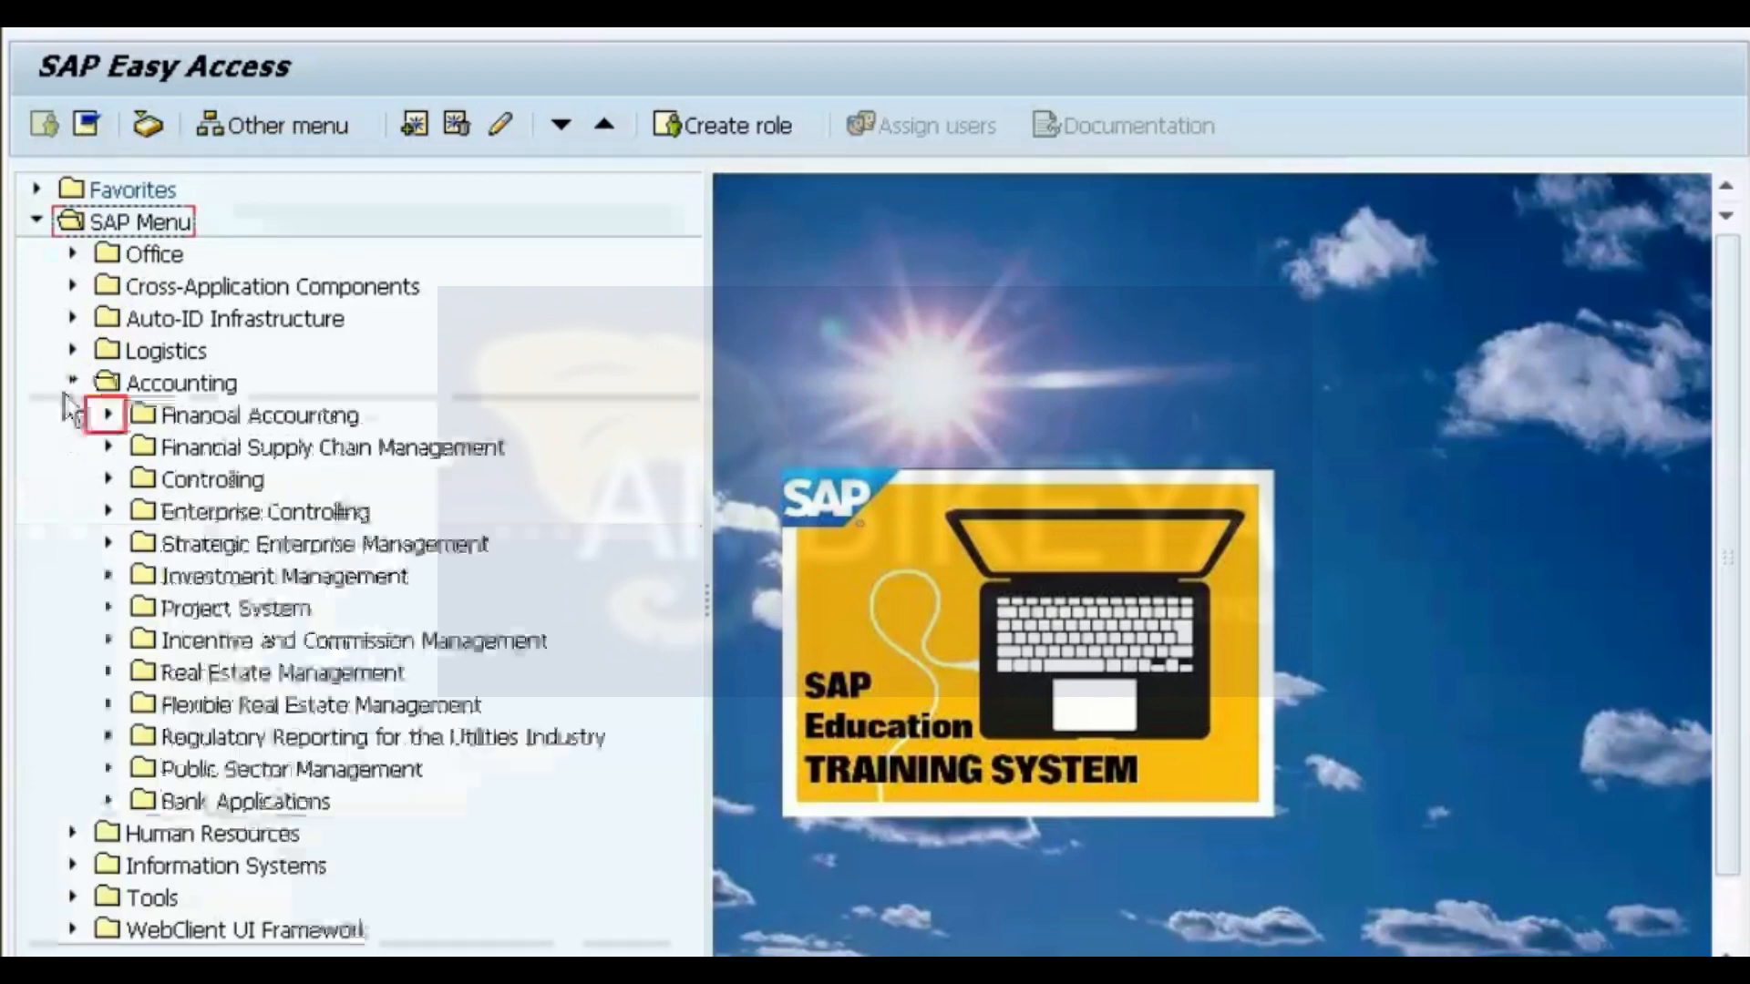
click(101, 421)
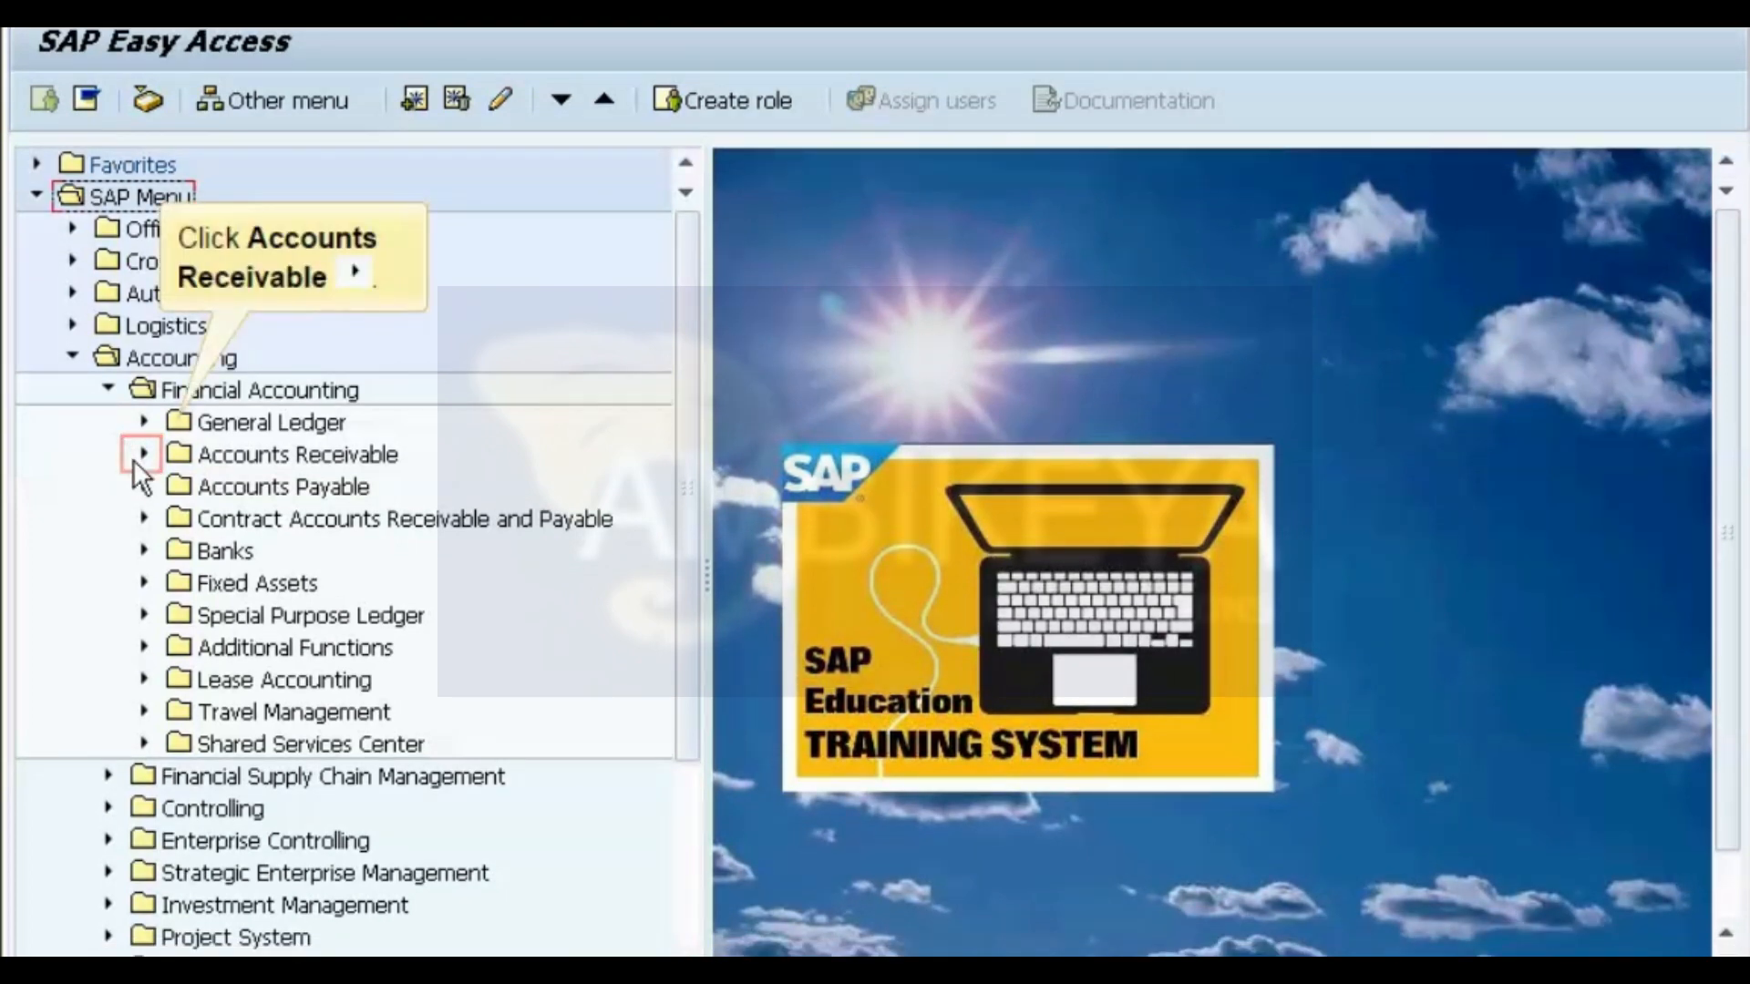
click(135, 463)
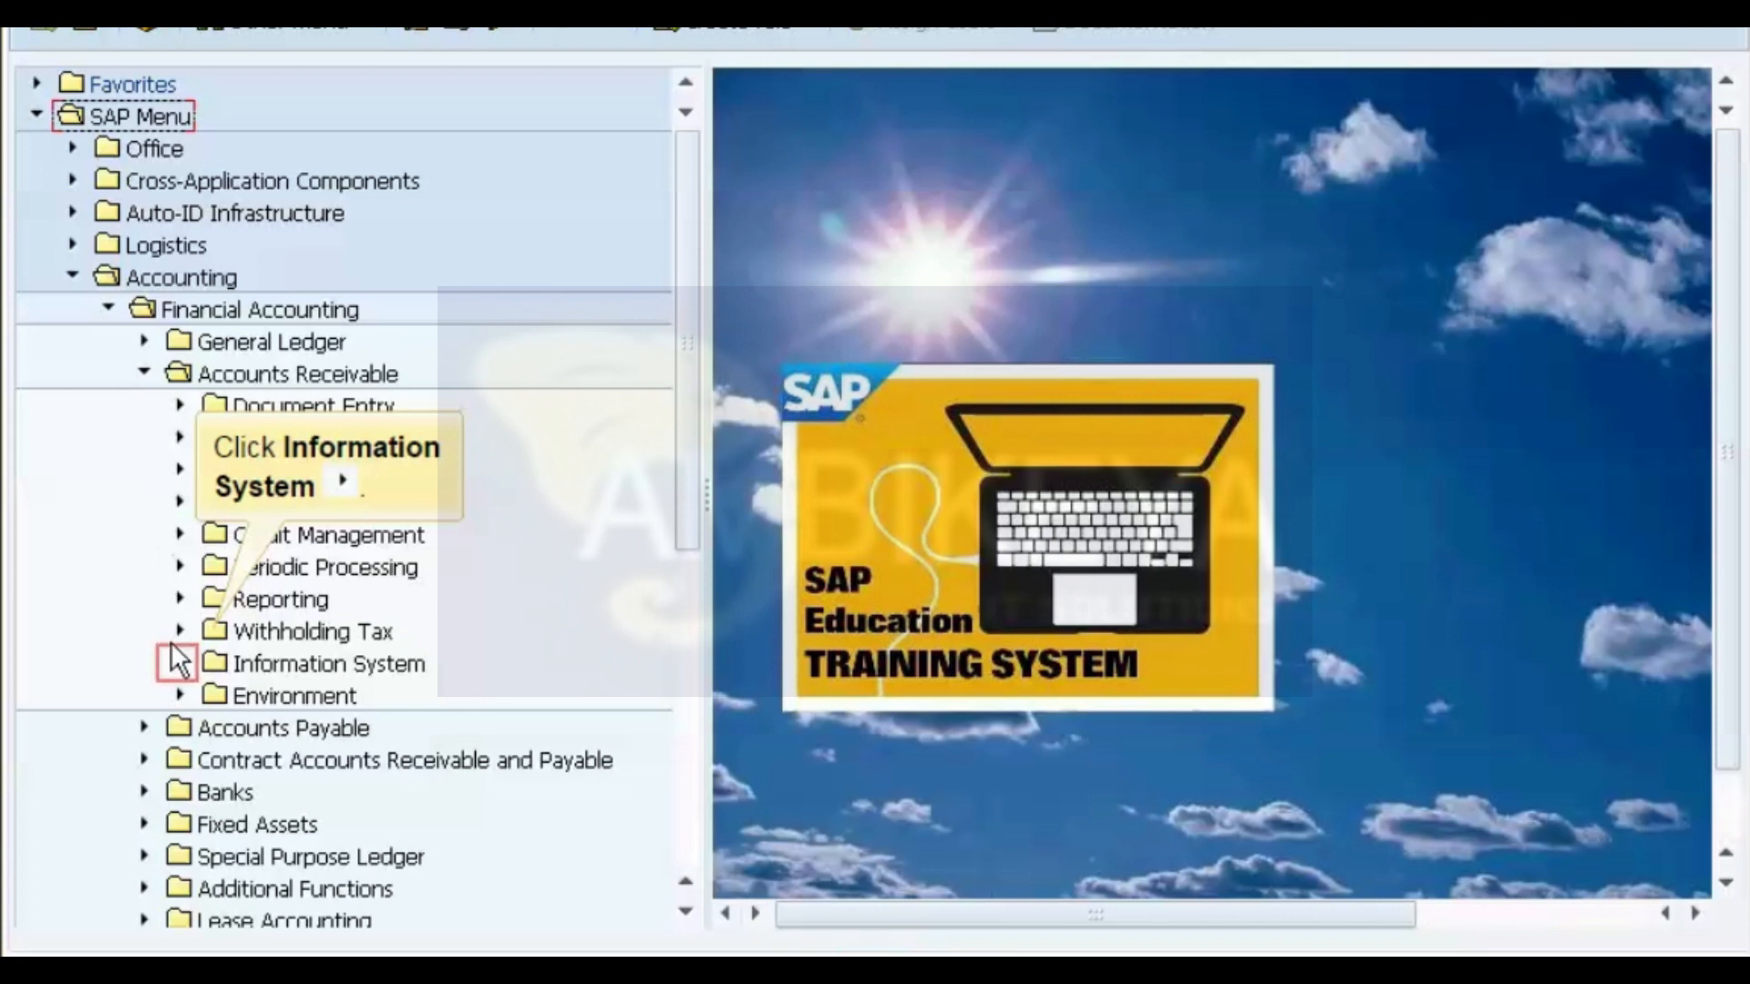
click(171, 670)
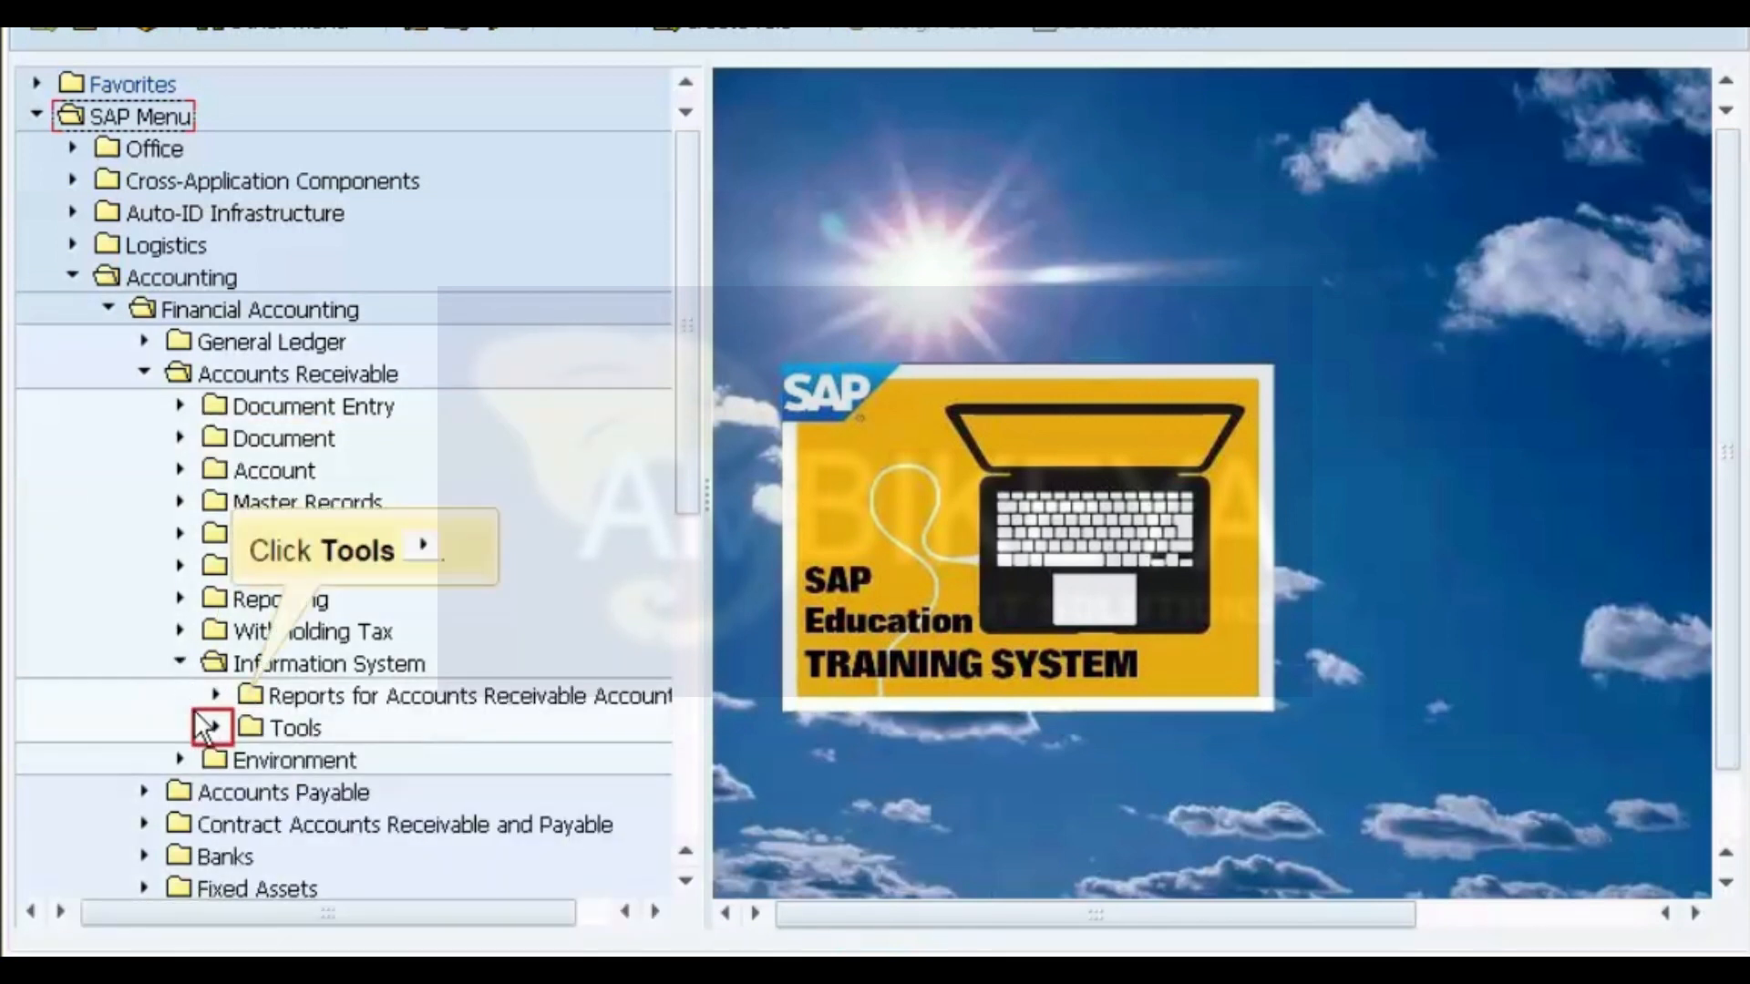
click(206, 734)
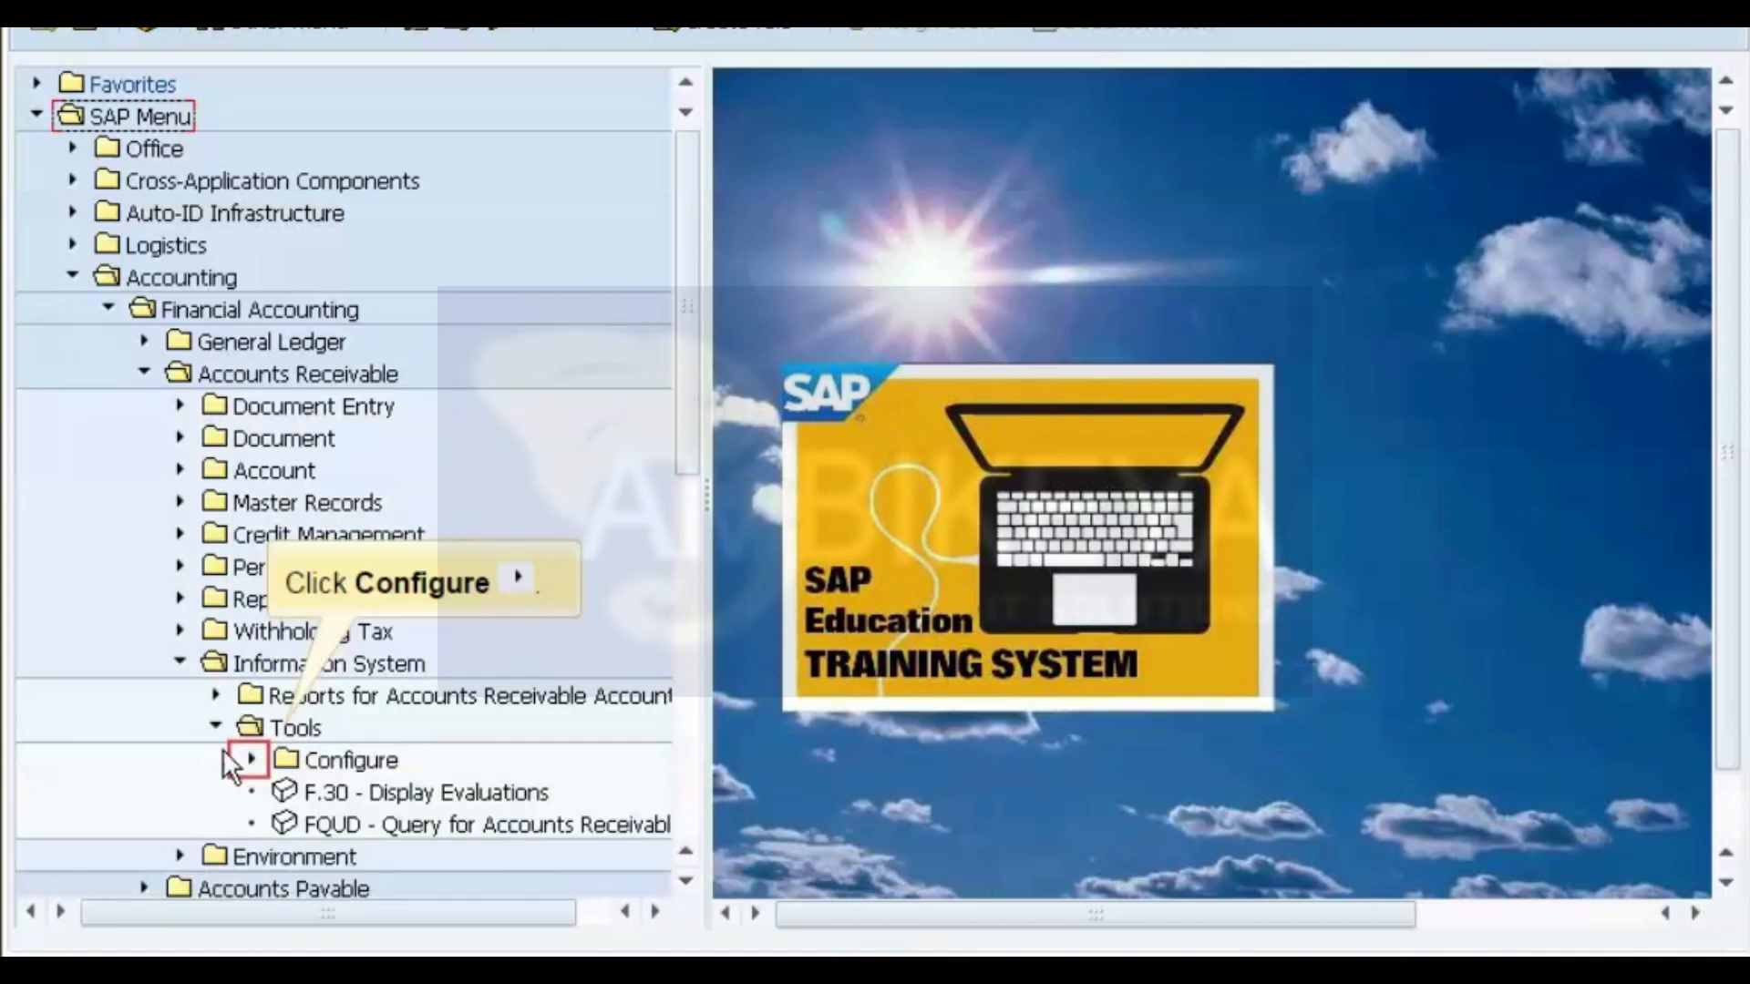
click(242, 768)
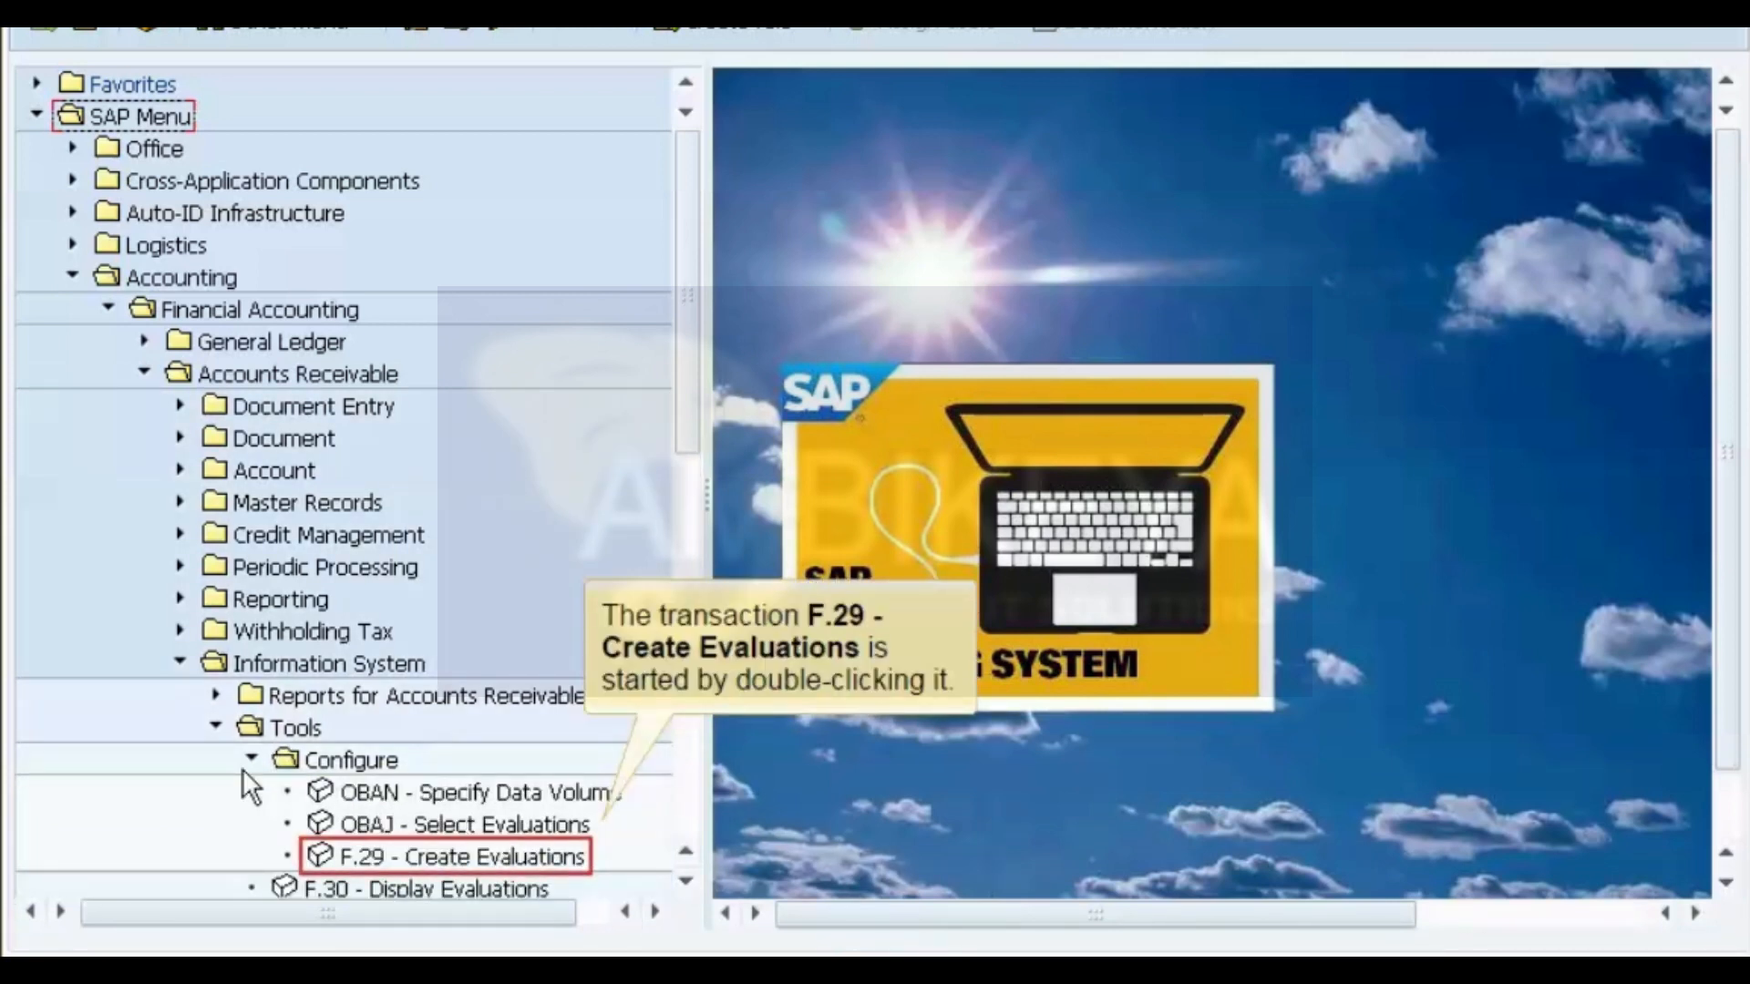
double_click(390, 866)
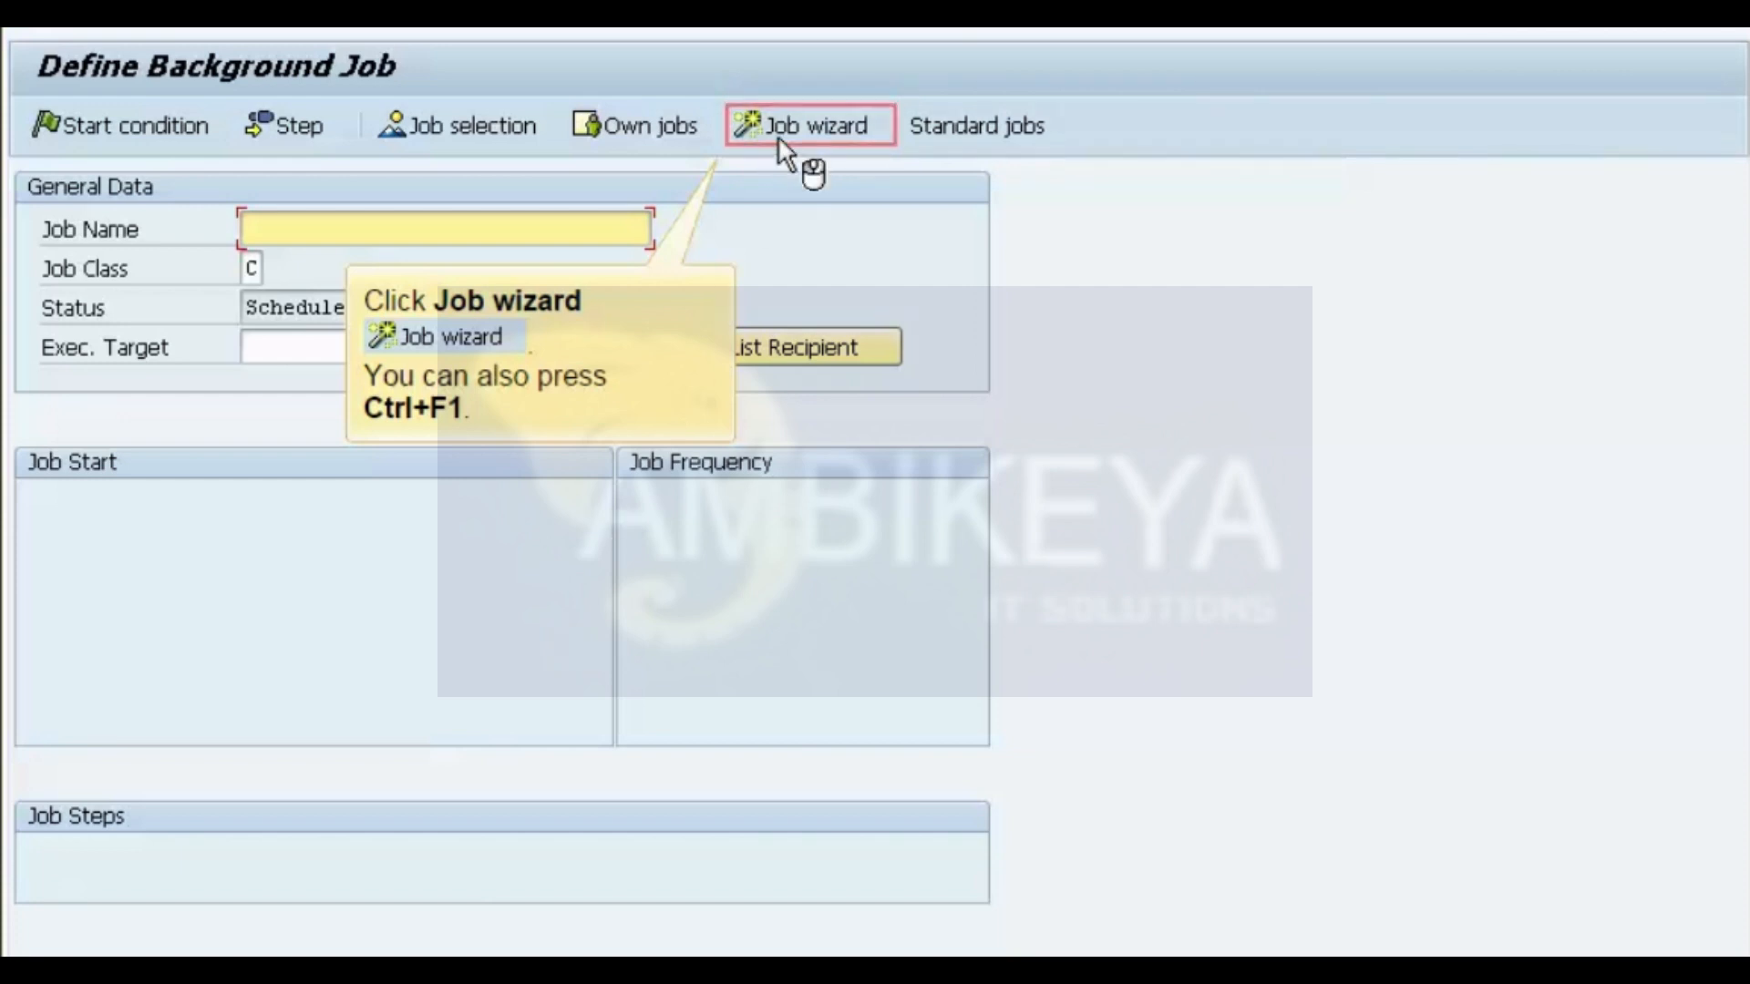
Start the Job Wizard and name the new background job Inforation System ZR01.
click(778, 134)
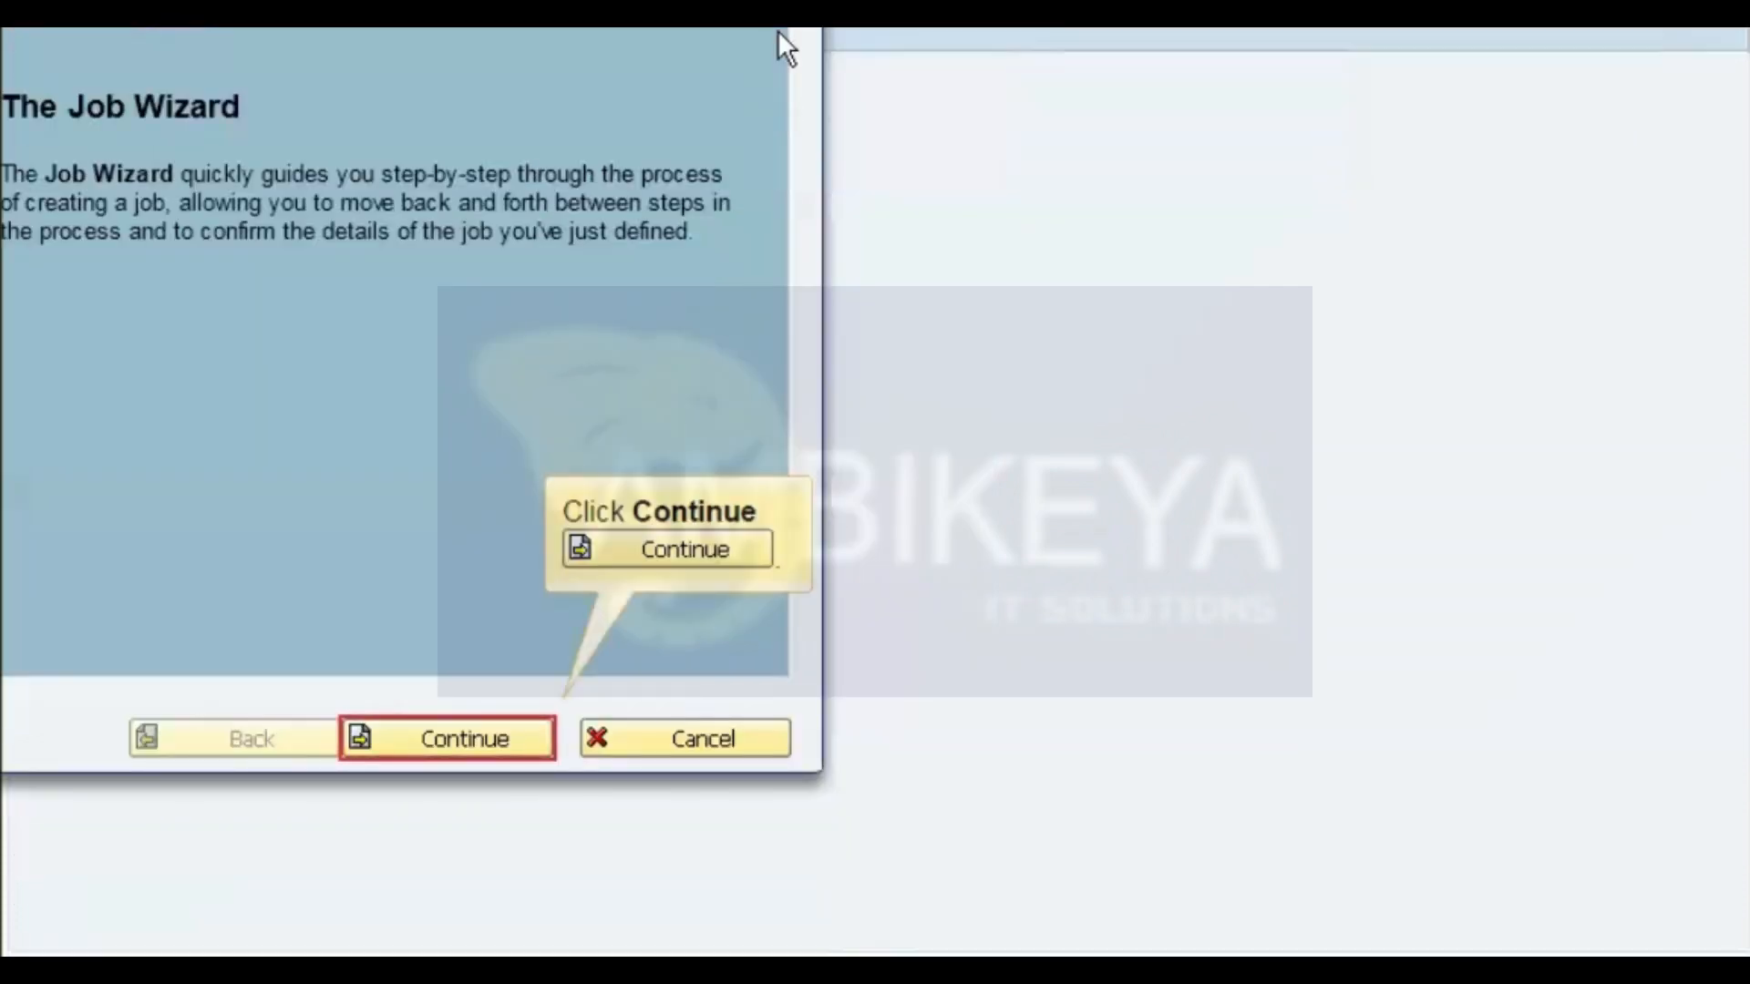
click(410, 751)
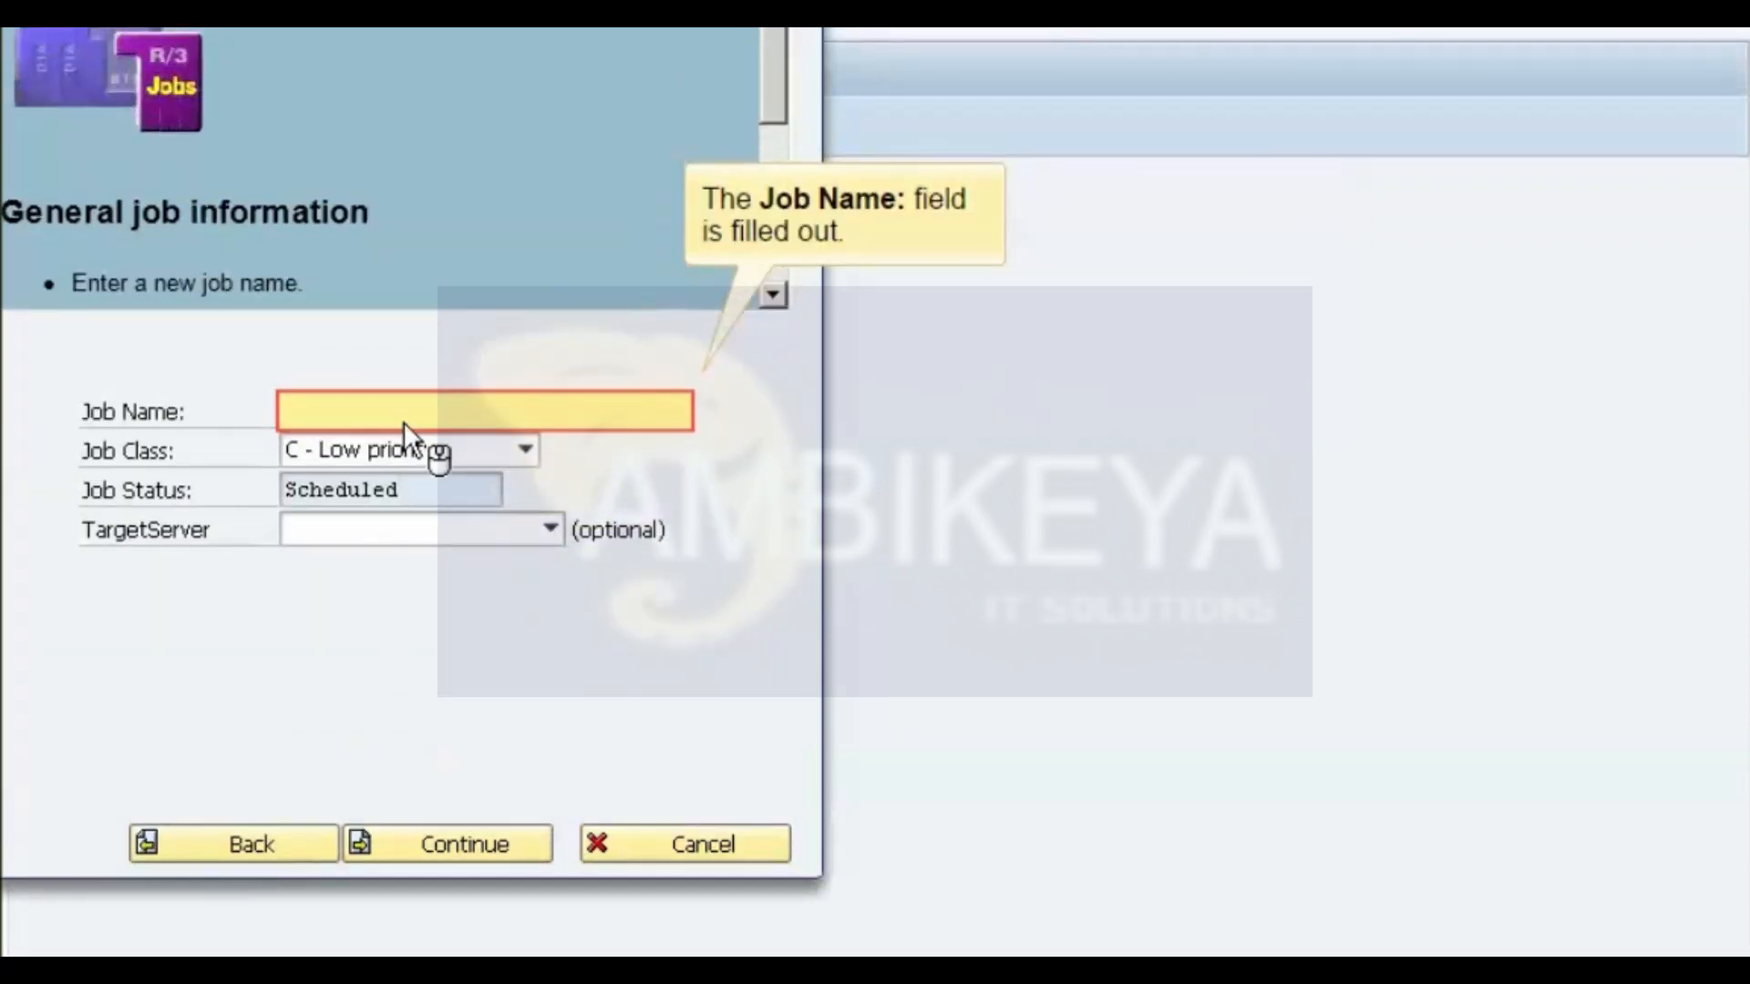
text(Inforation System ZR01)
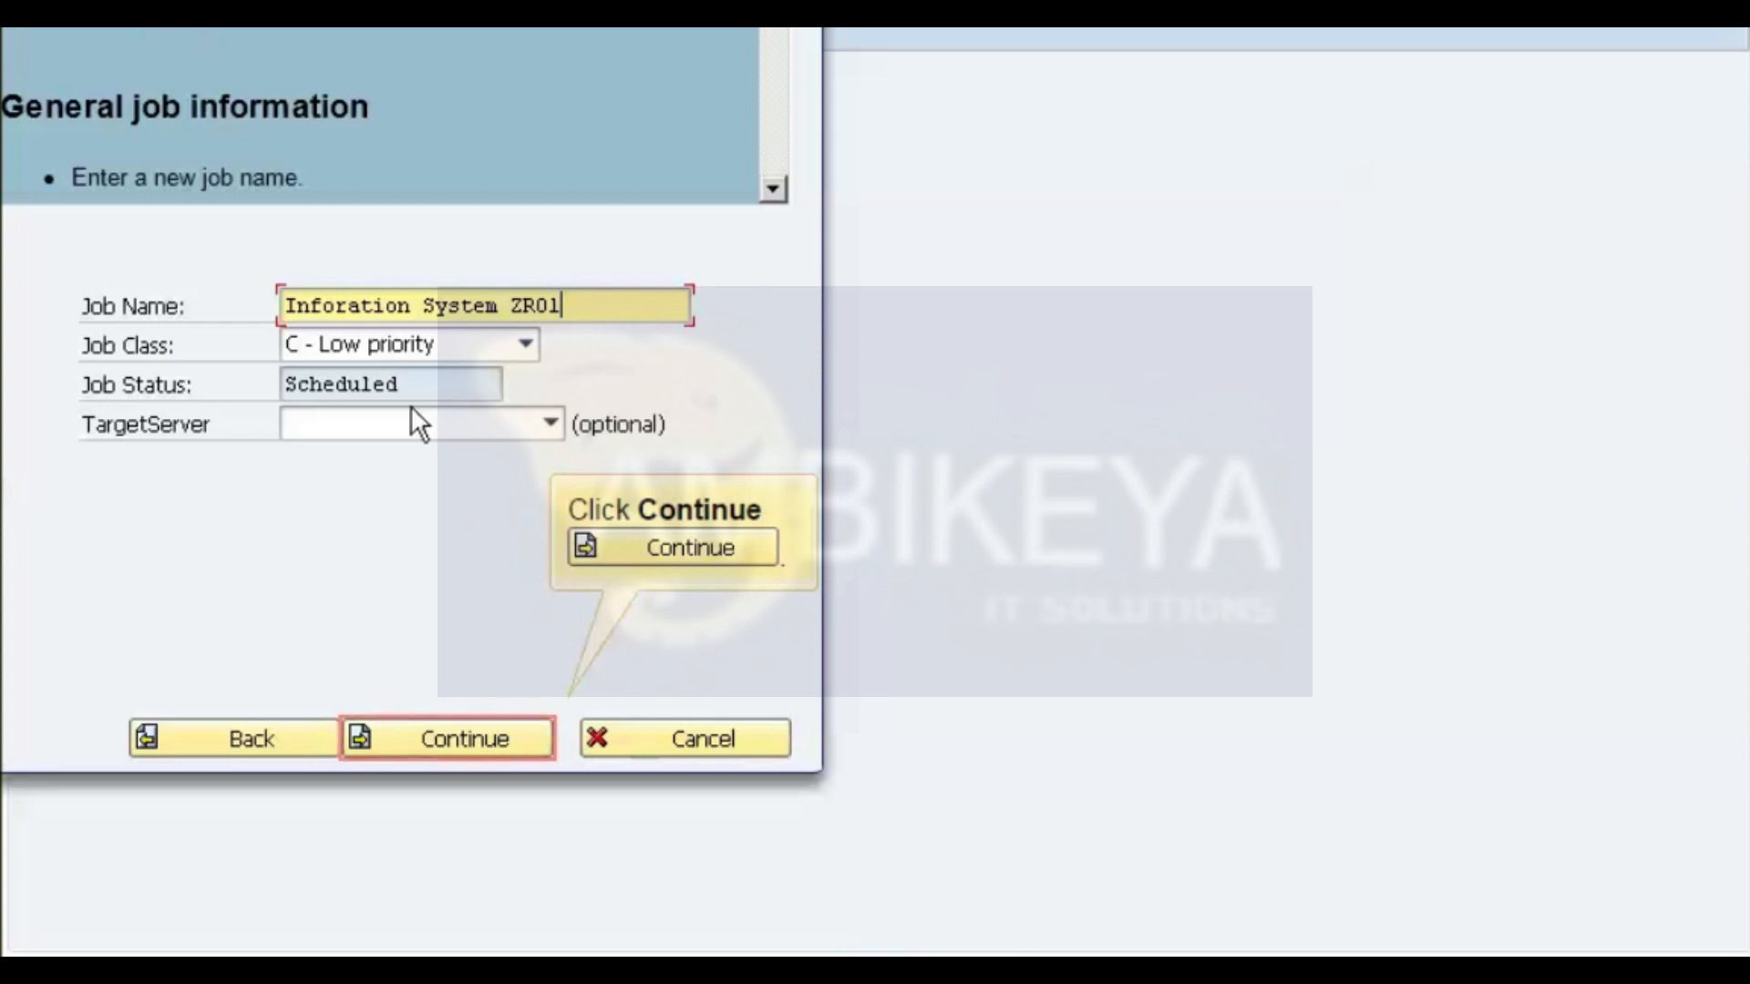
click(404, 751)
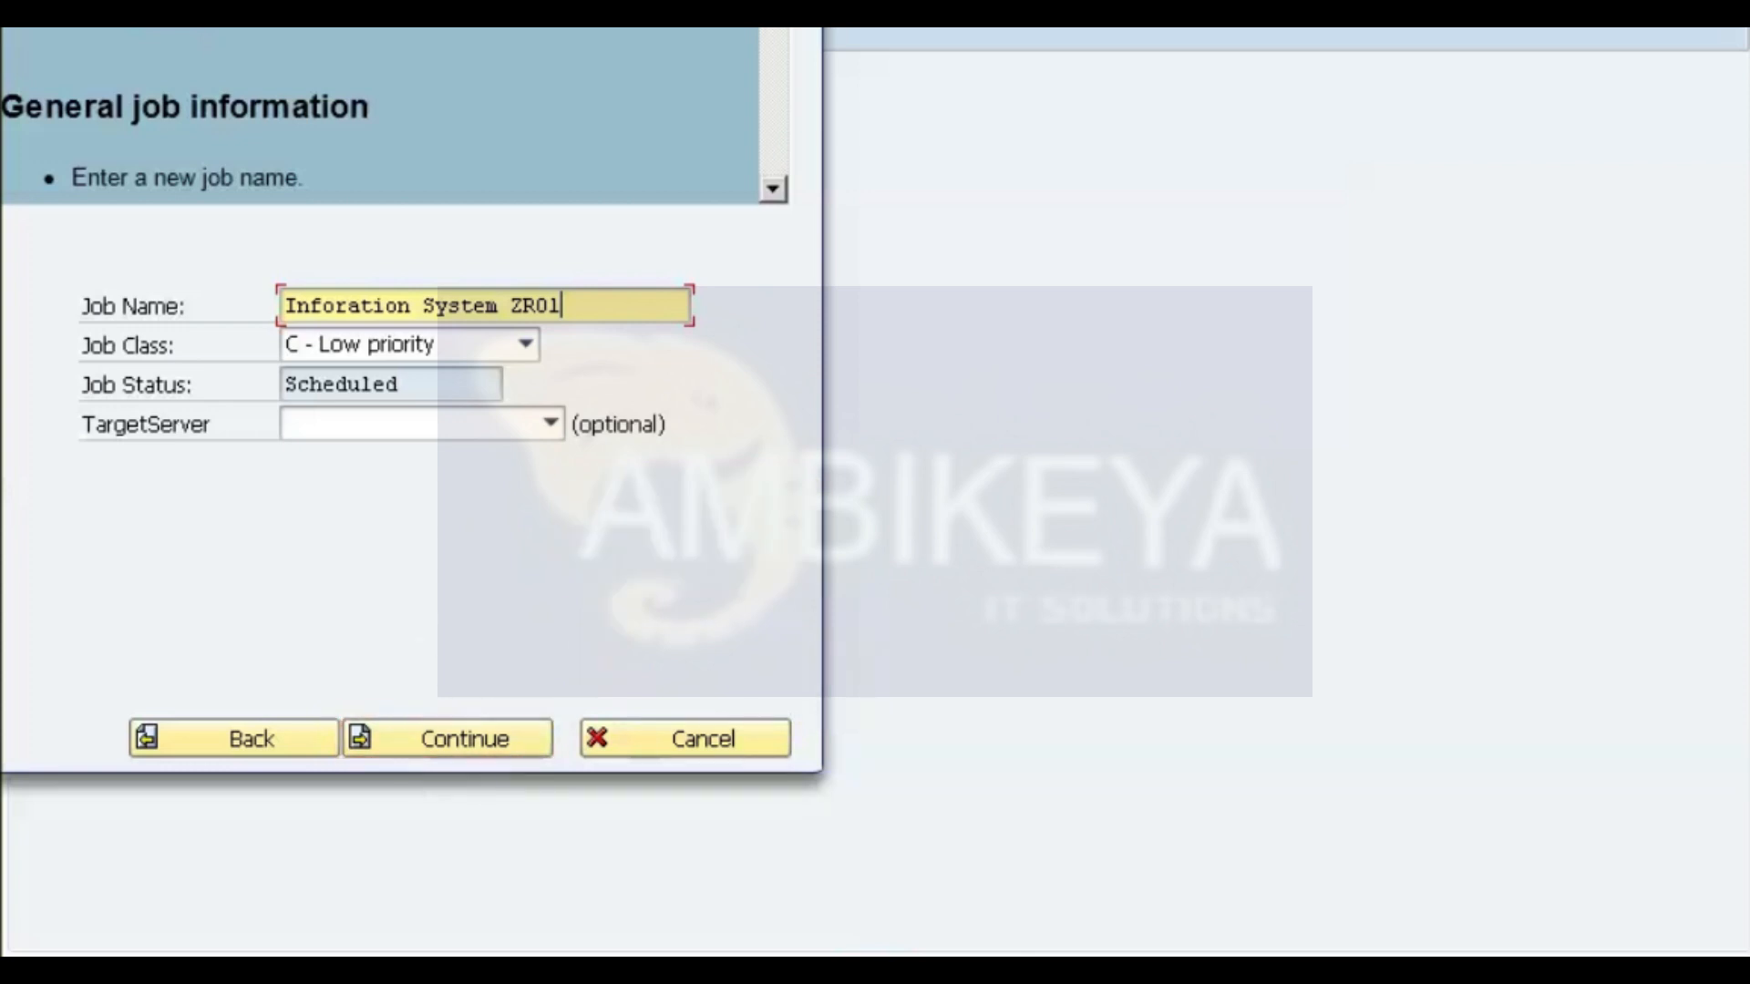
Define an ABAP program step for the job with program RFDRRGEN and variant ZR01.
click(406, 751)
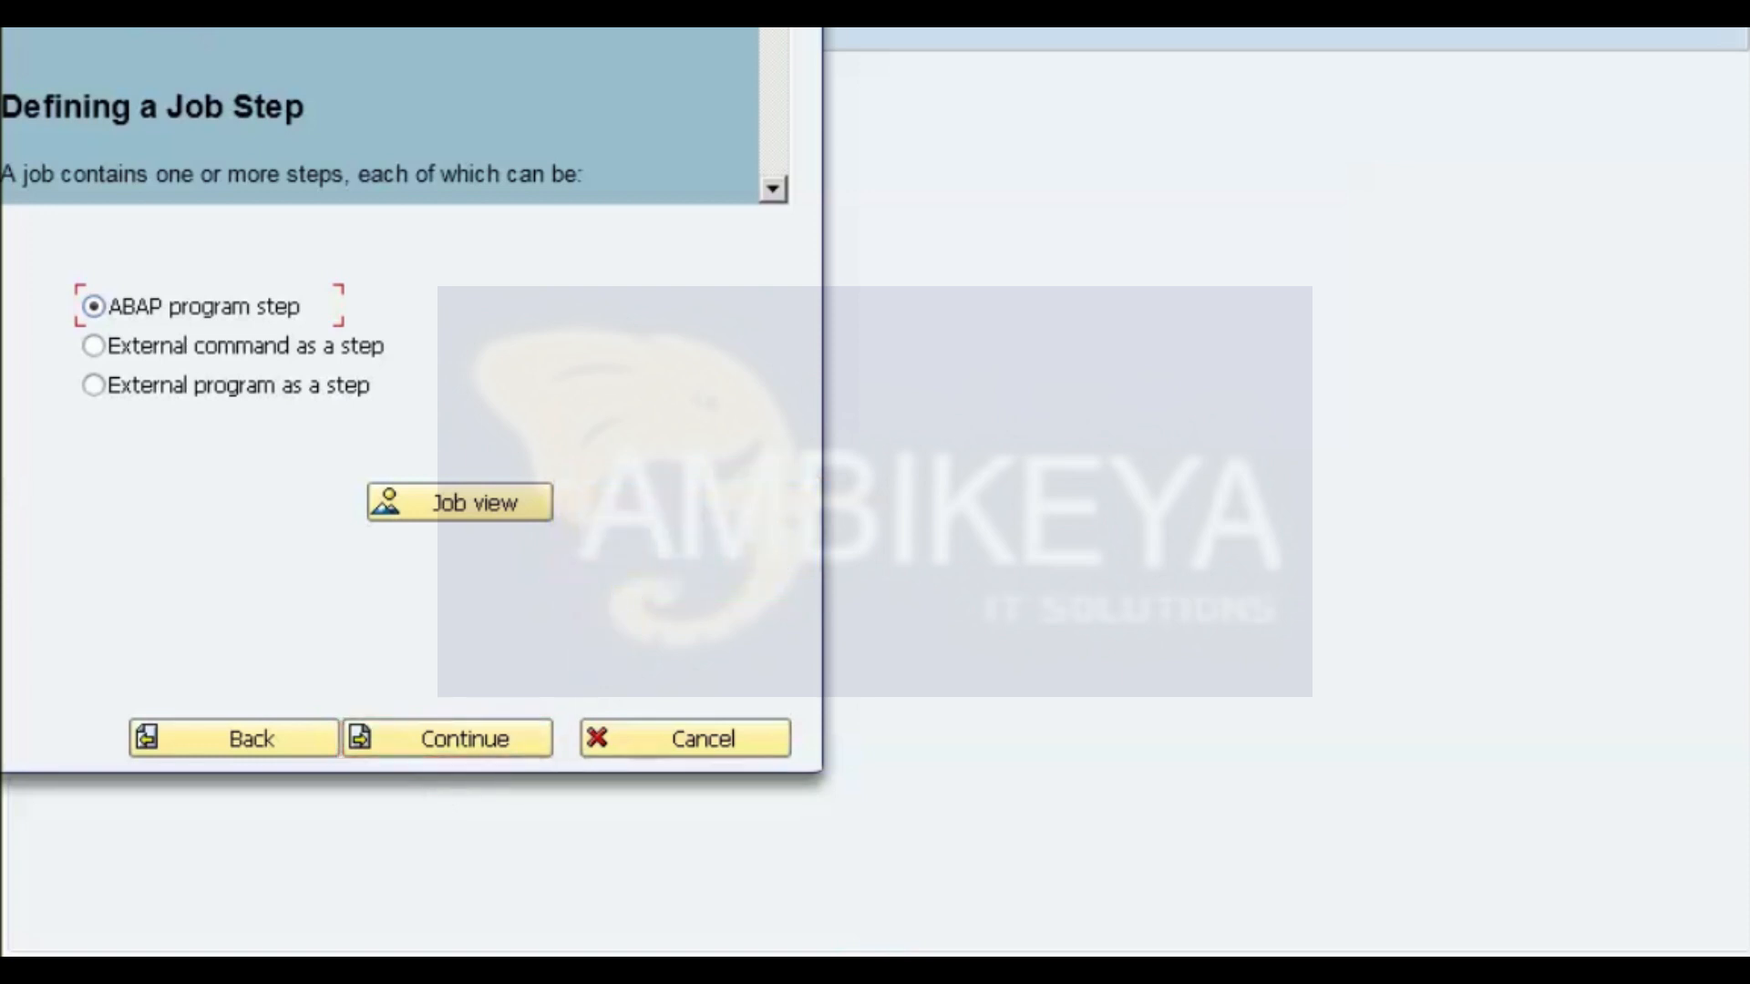
click(456, 421)
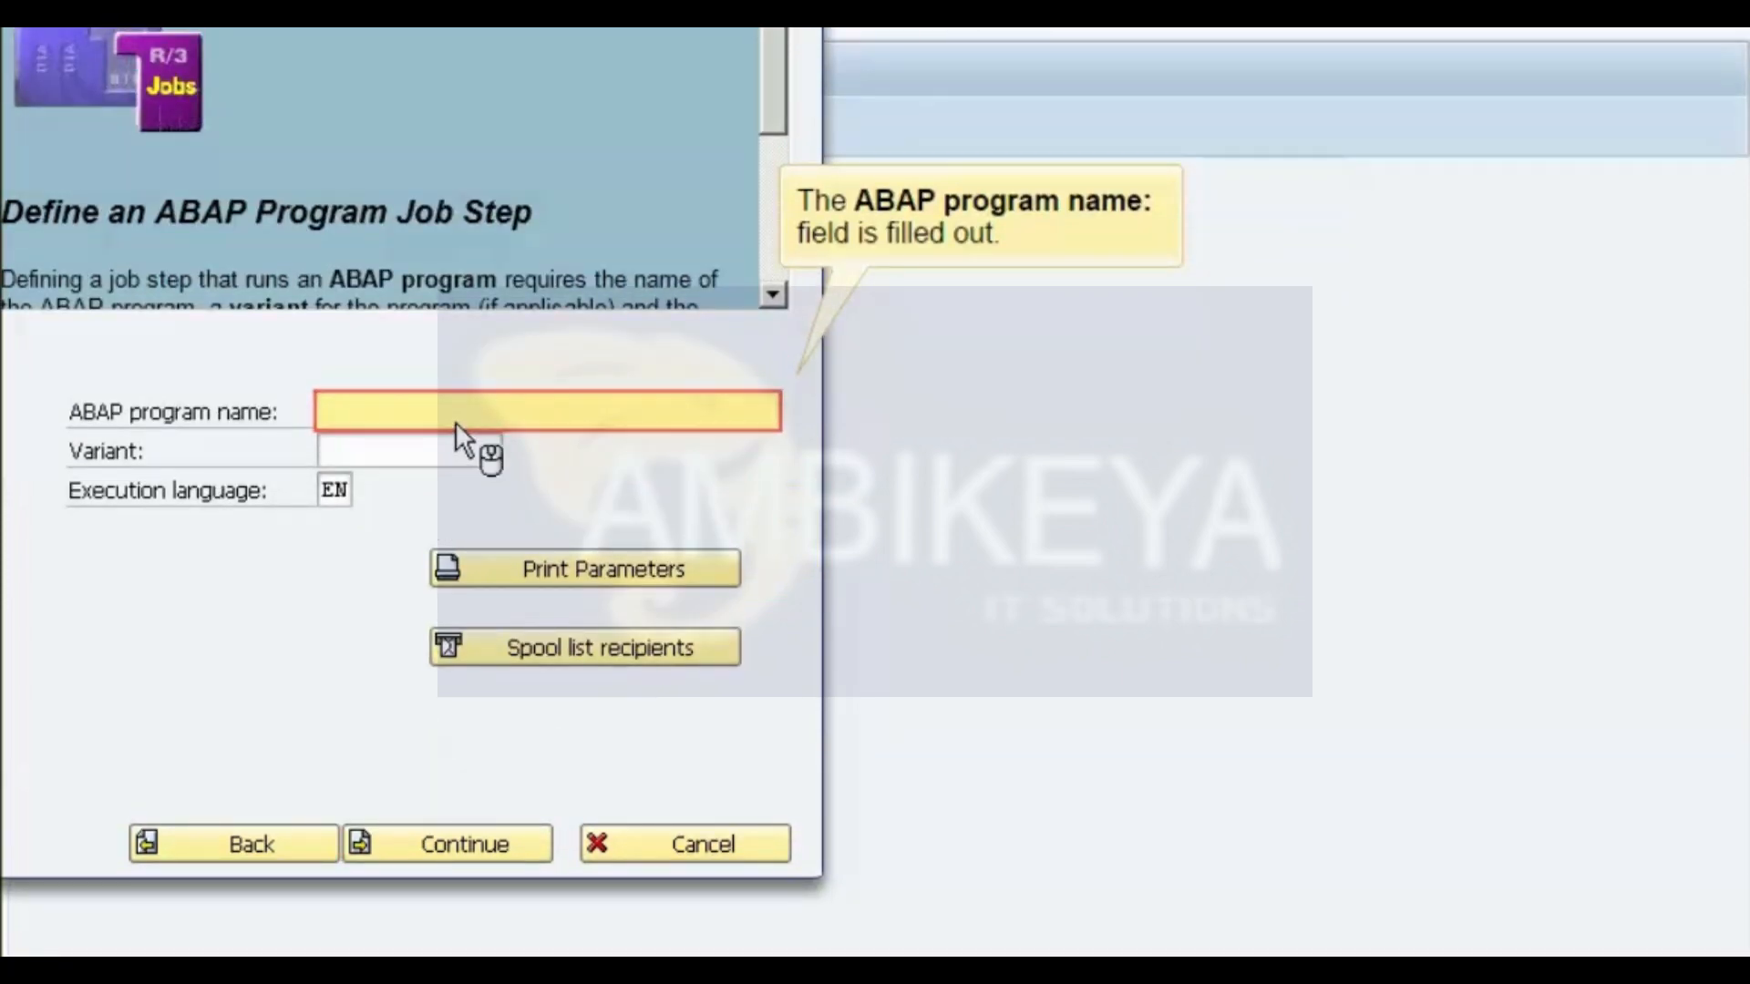
text(RFDRRGEN)
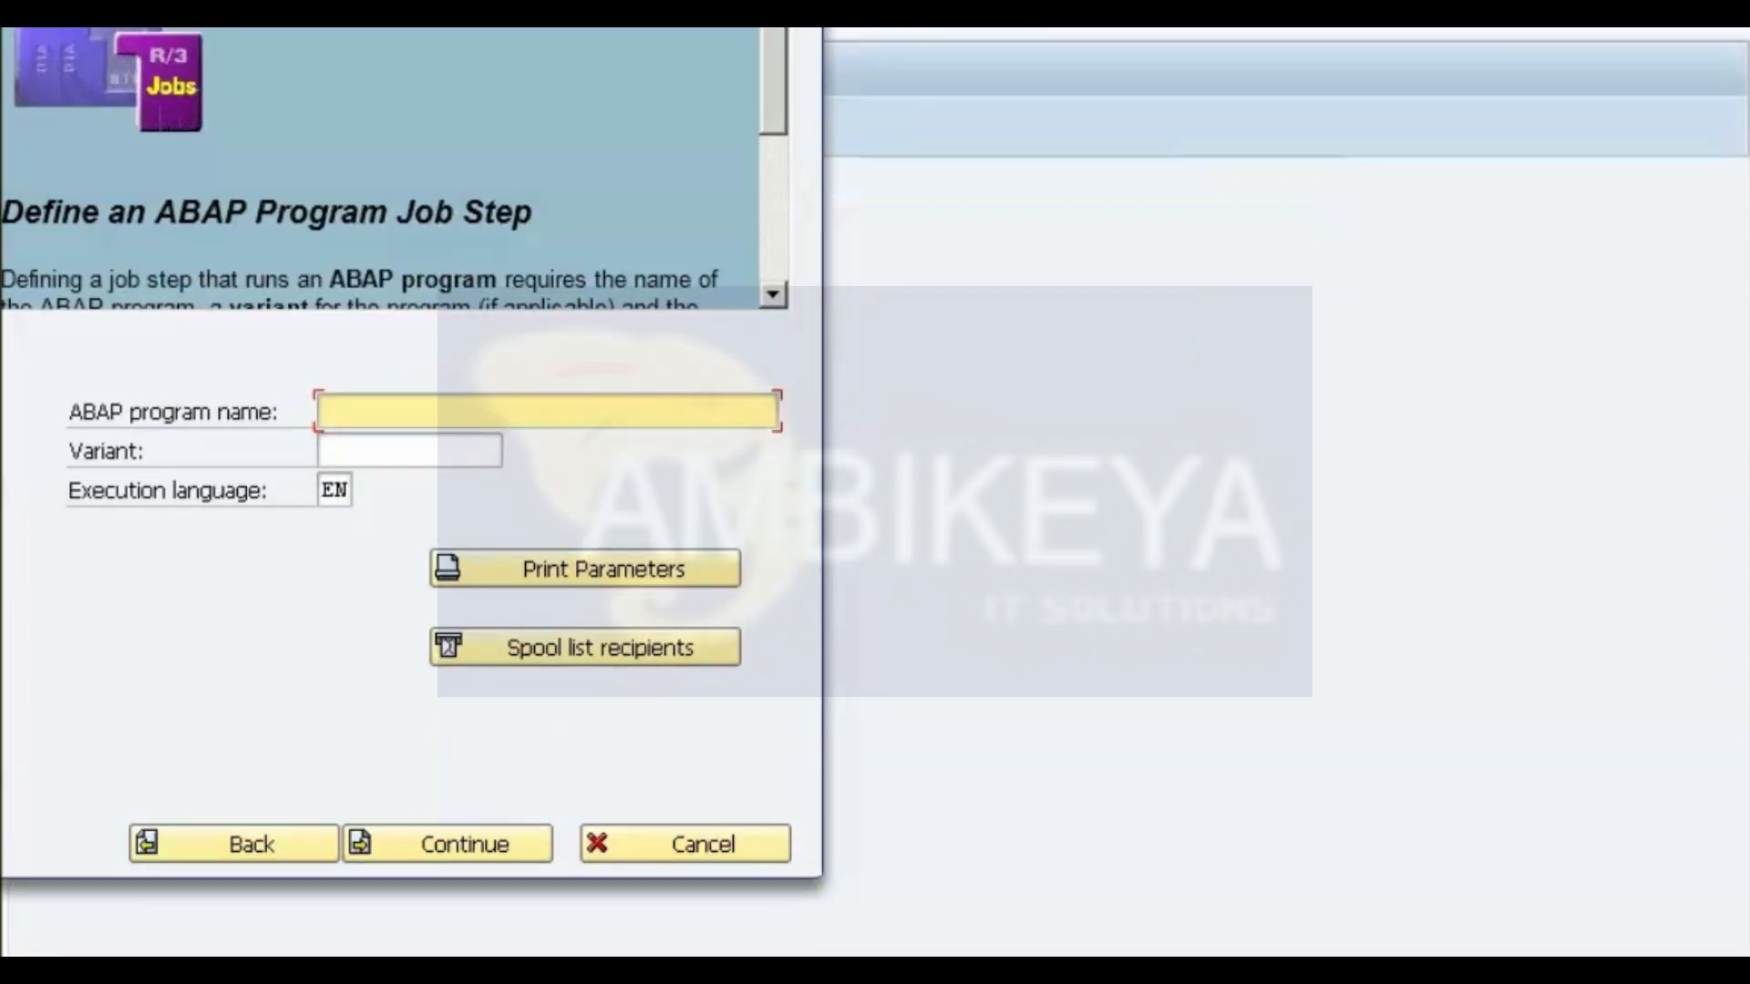
click(415, 447)
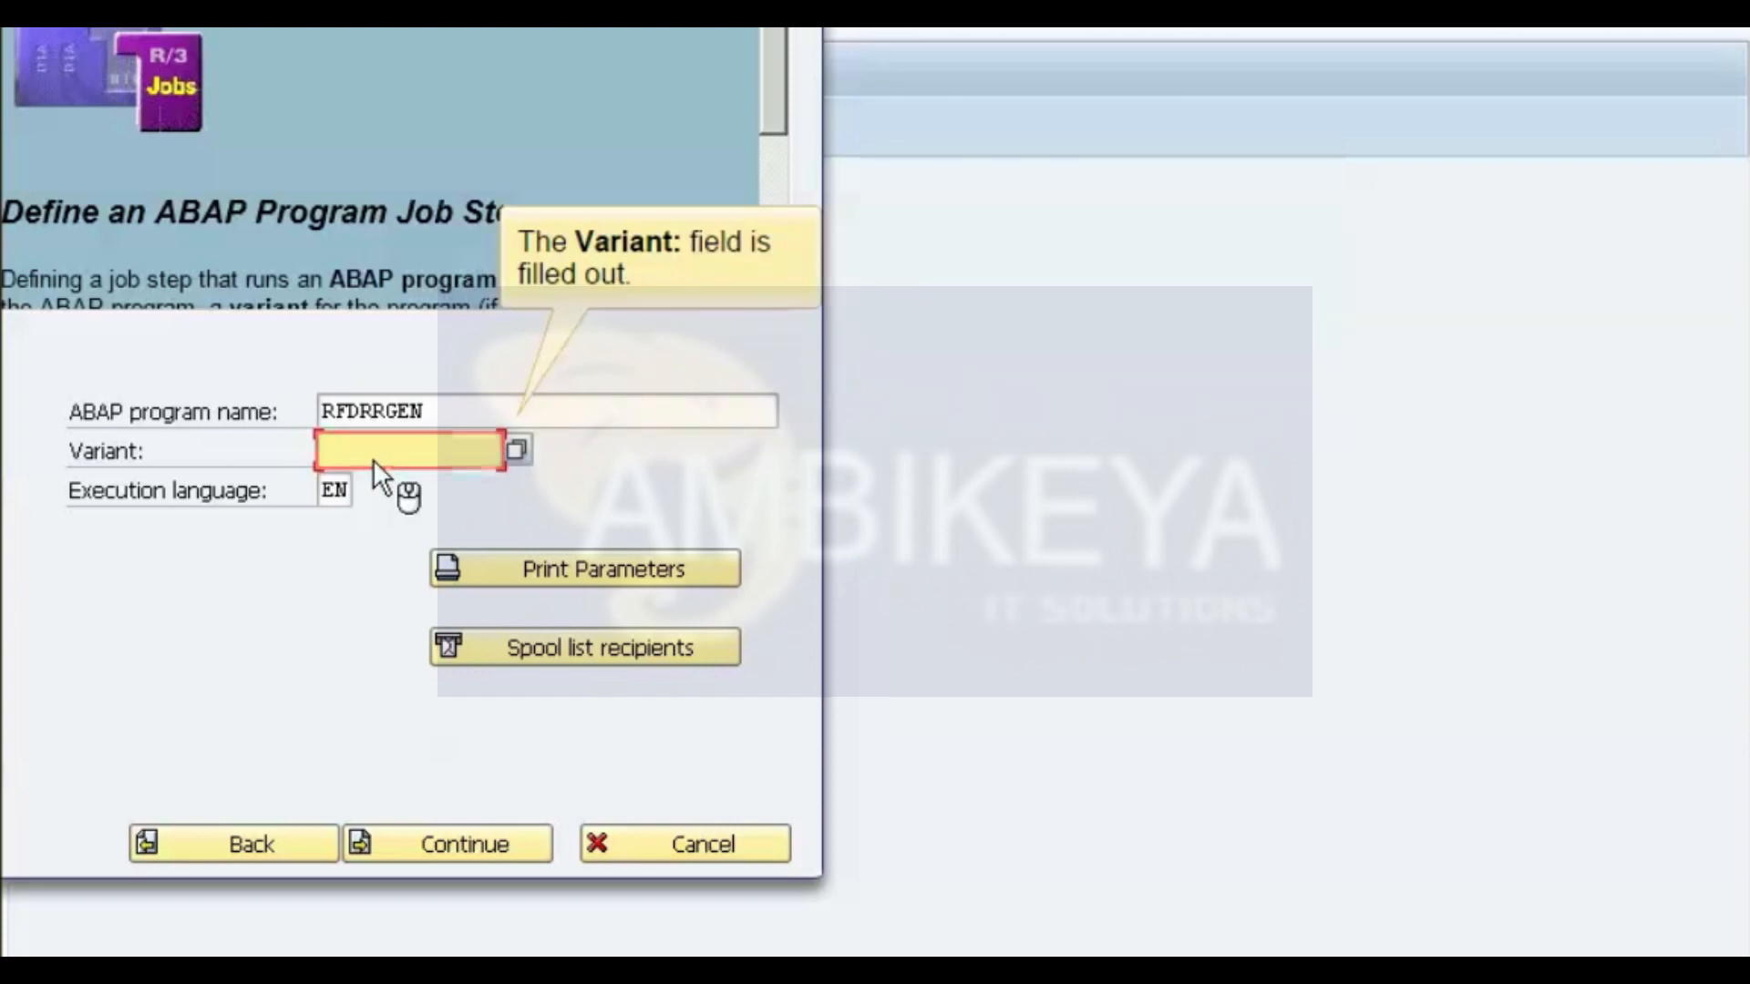
text(ZR01R)
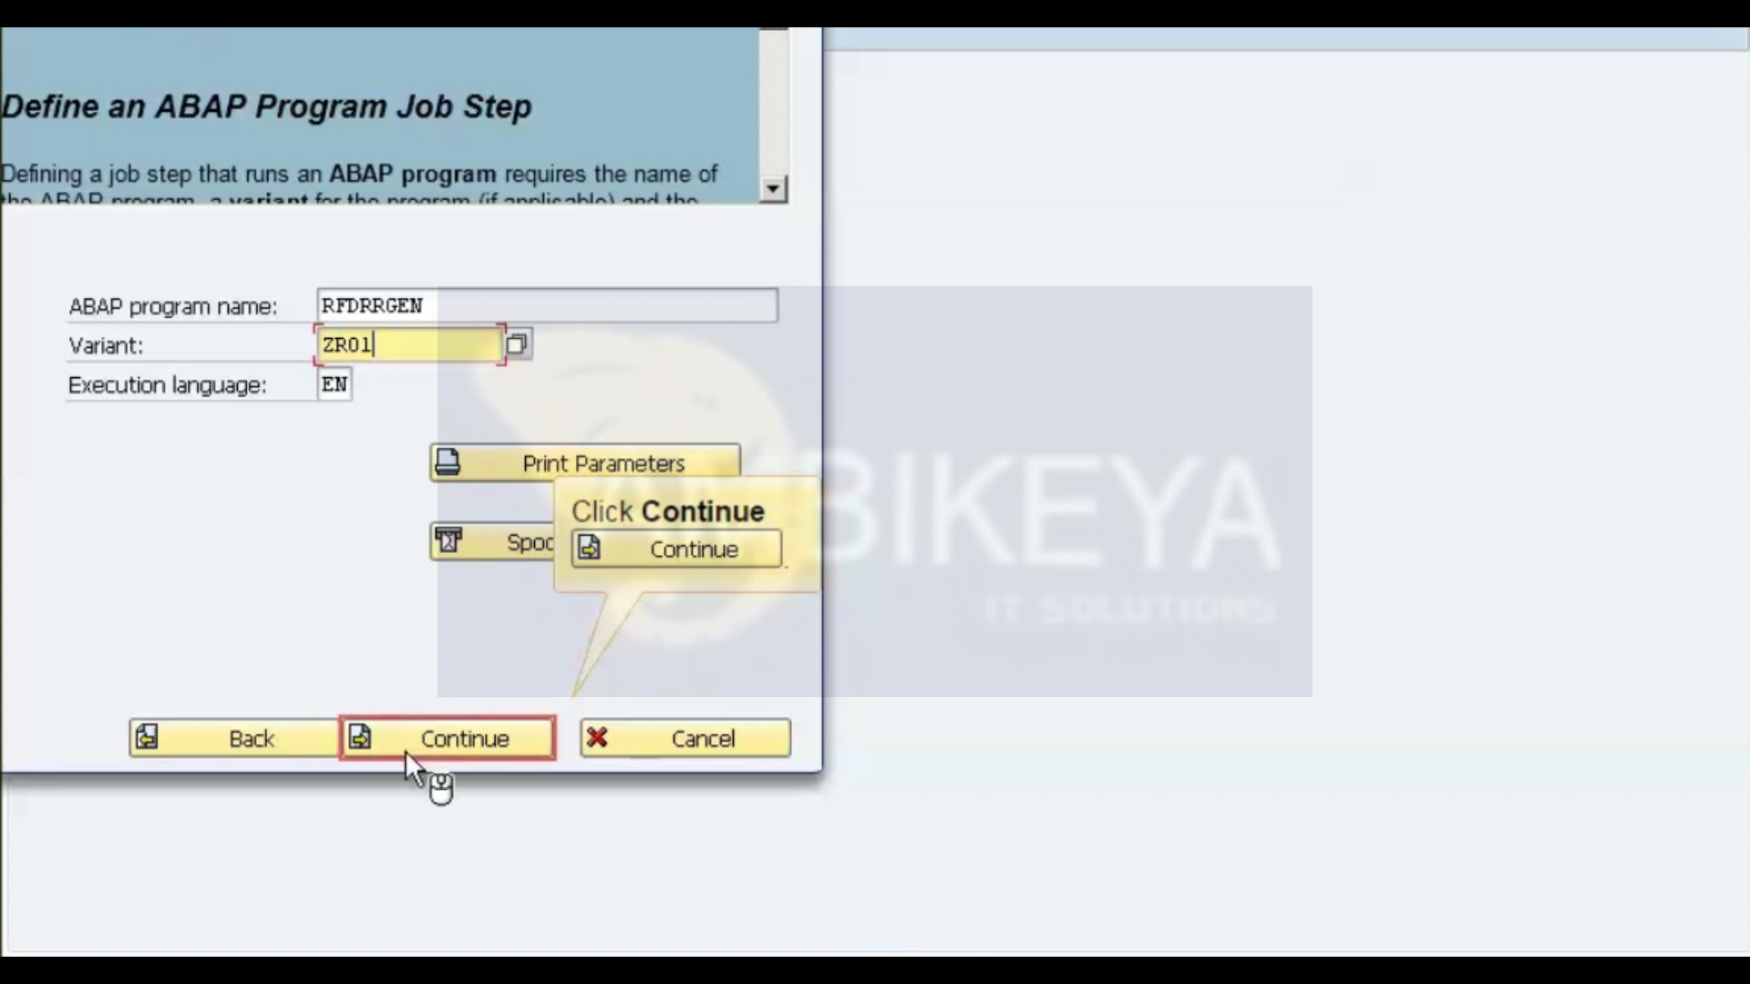
click(405, 751)
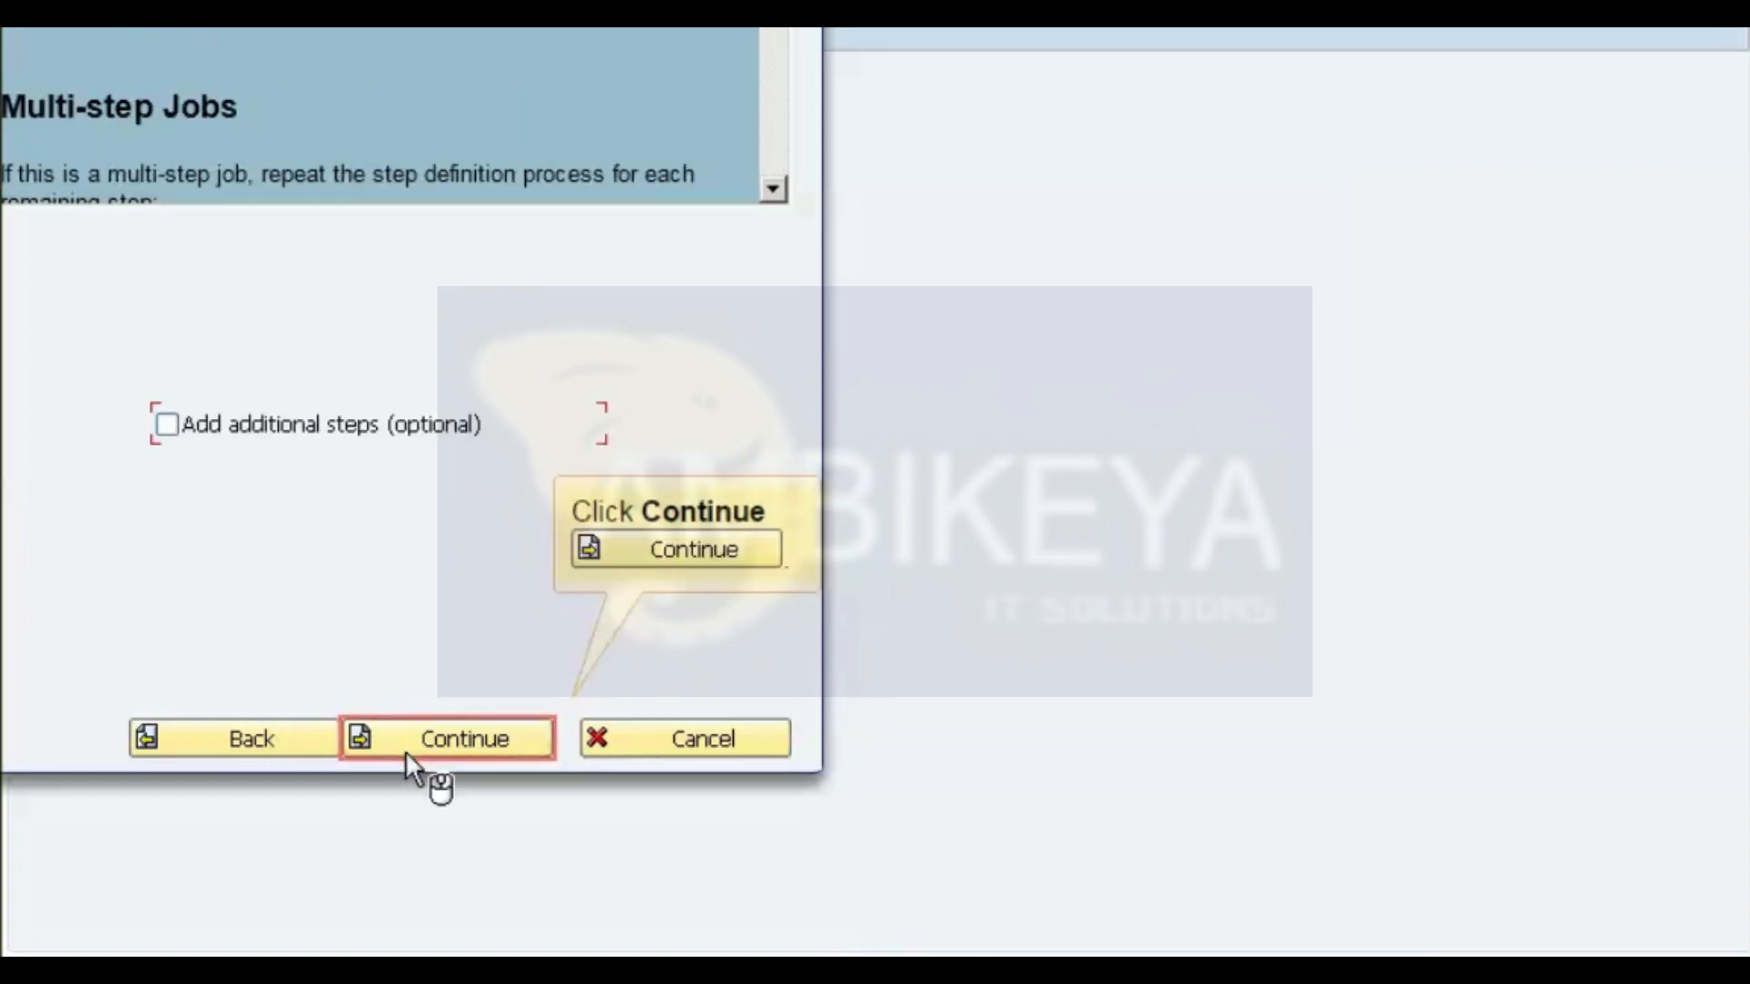
Skip additional steps, set the job to start immediately without a period, and complete the Job Wizard.
click(406, 750)
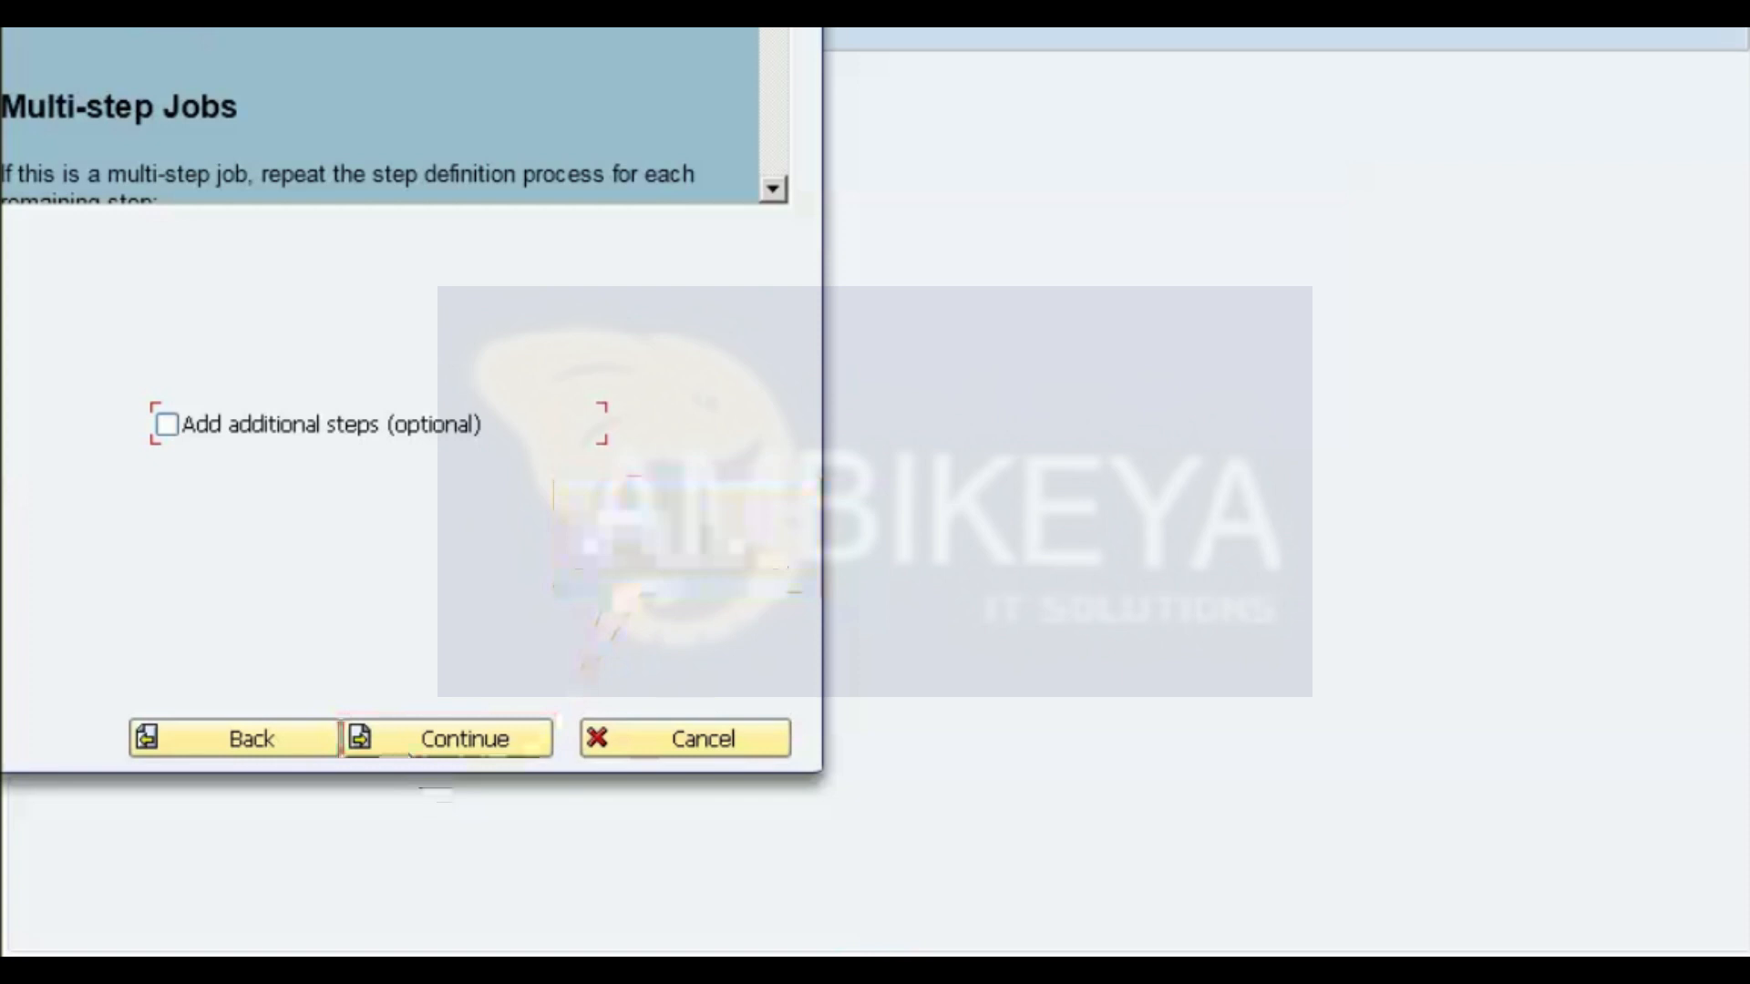
click(406, 740)
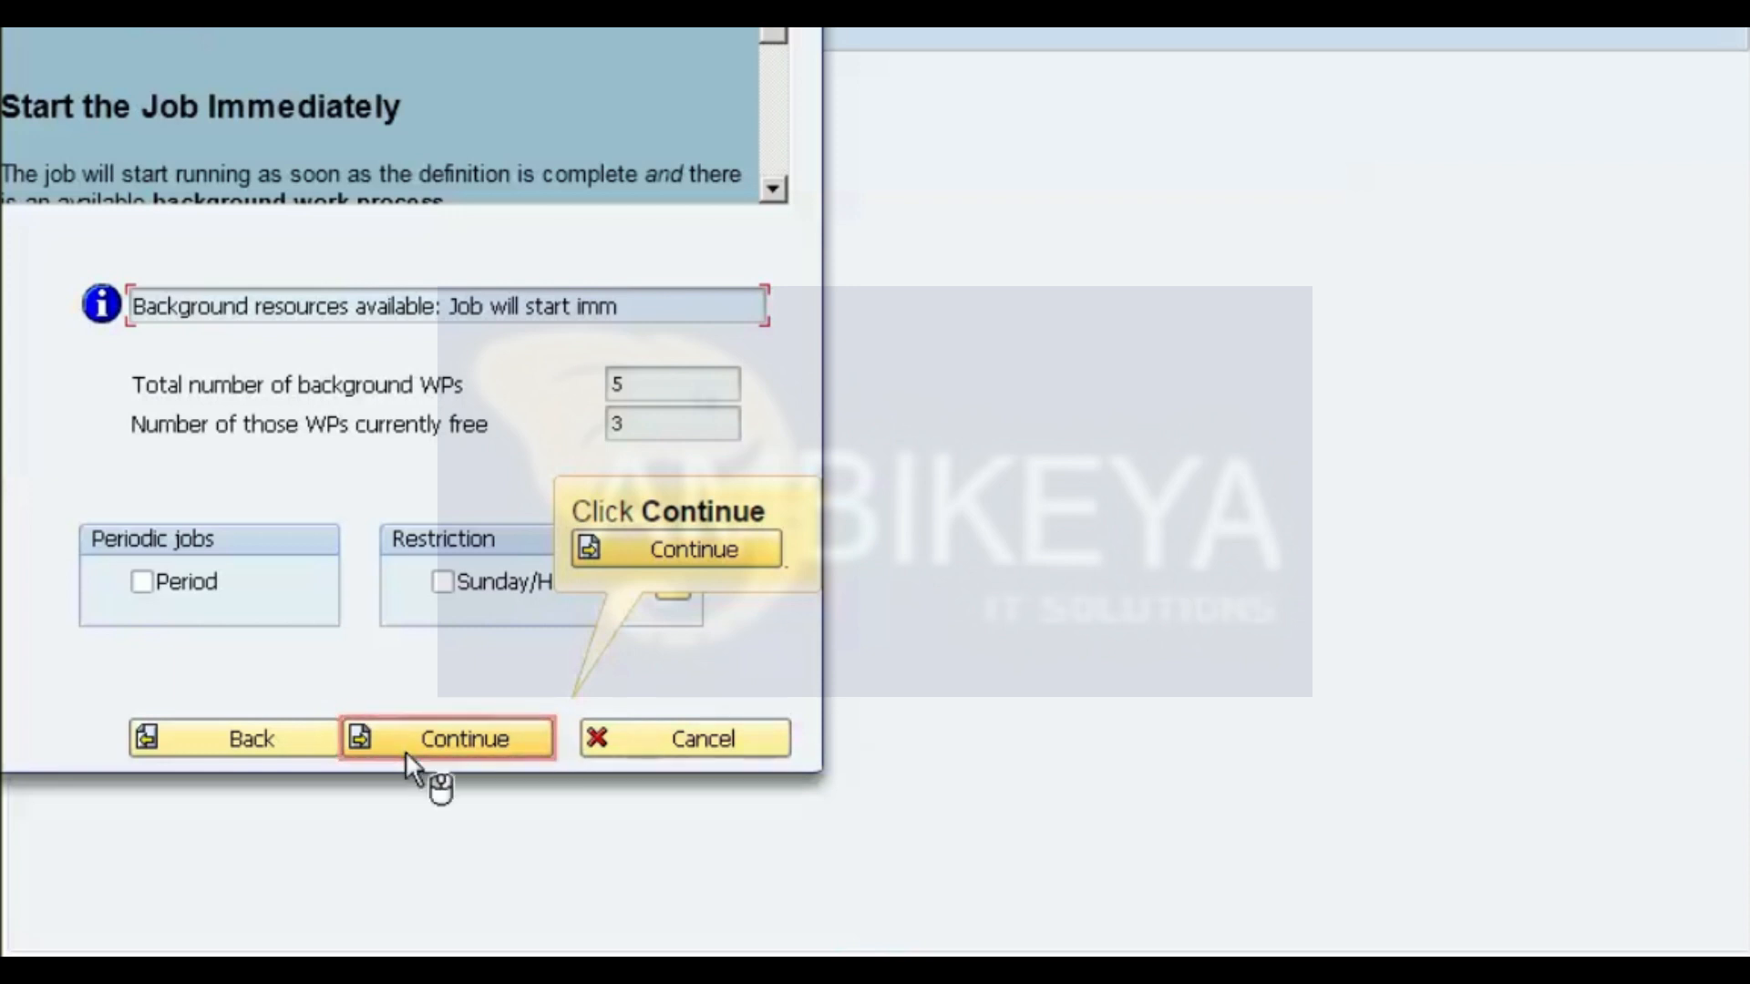
click(404, 751)
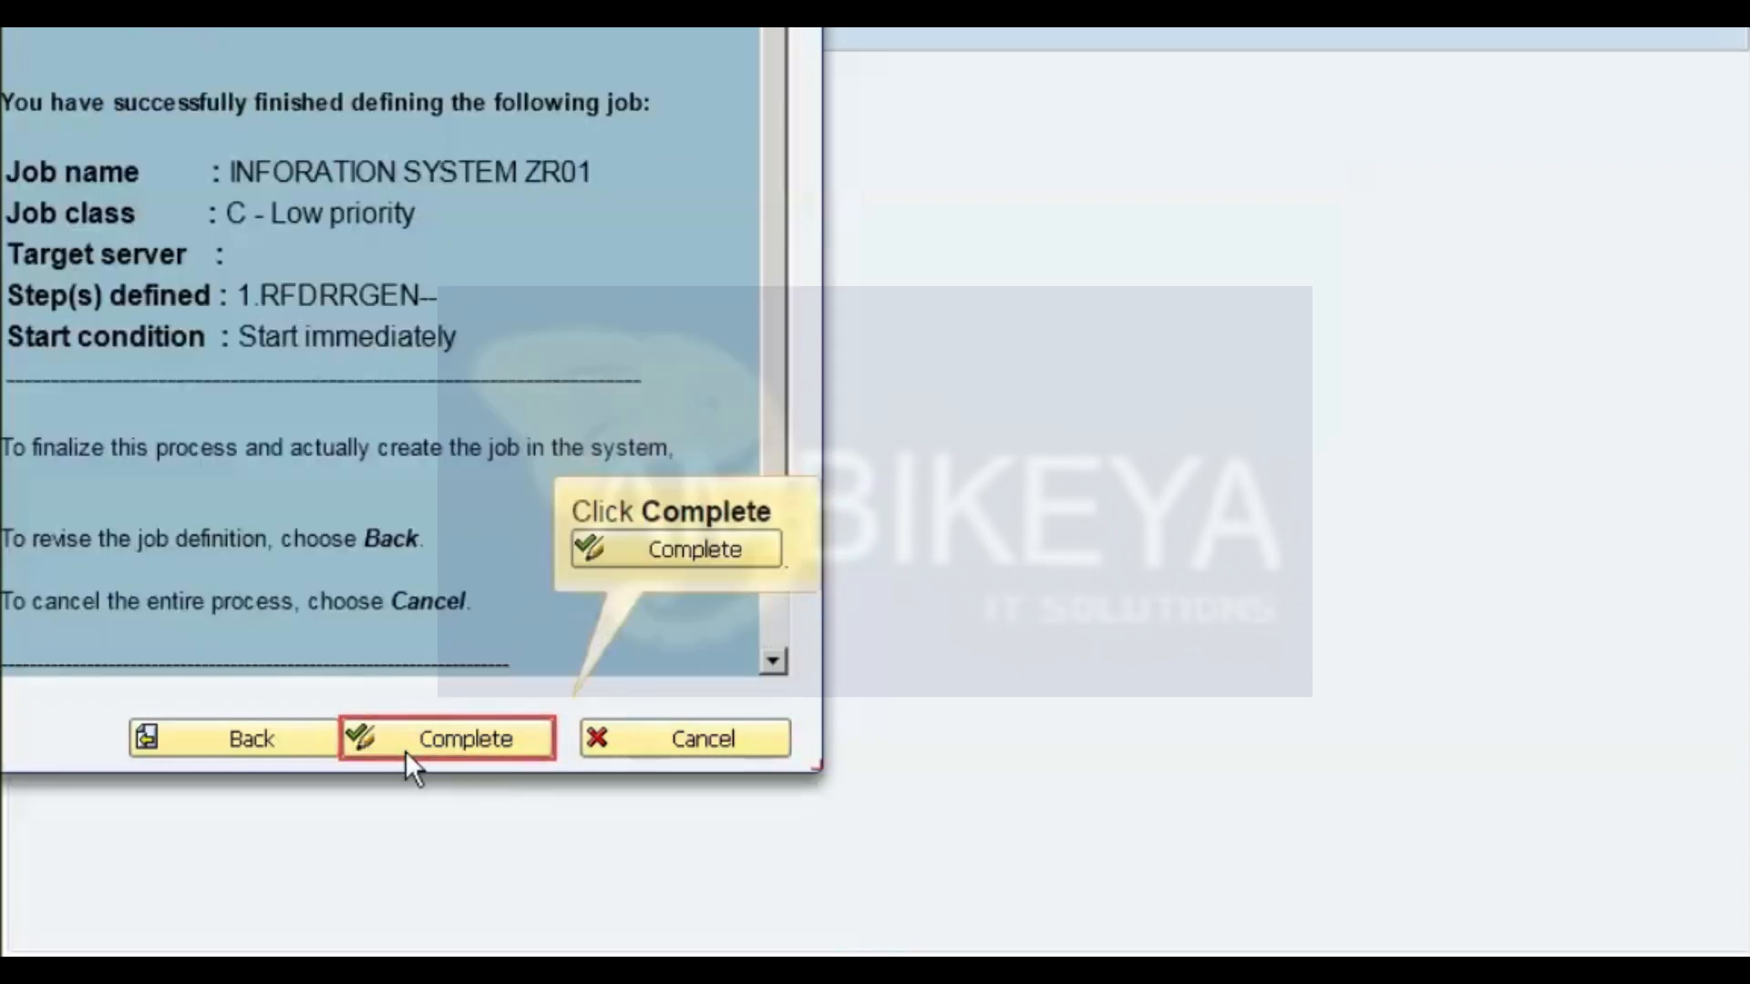
click(405, 749)
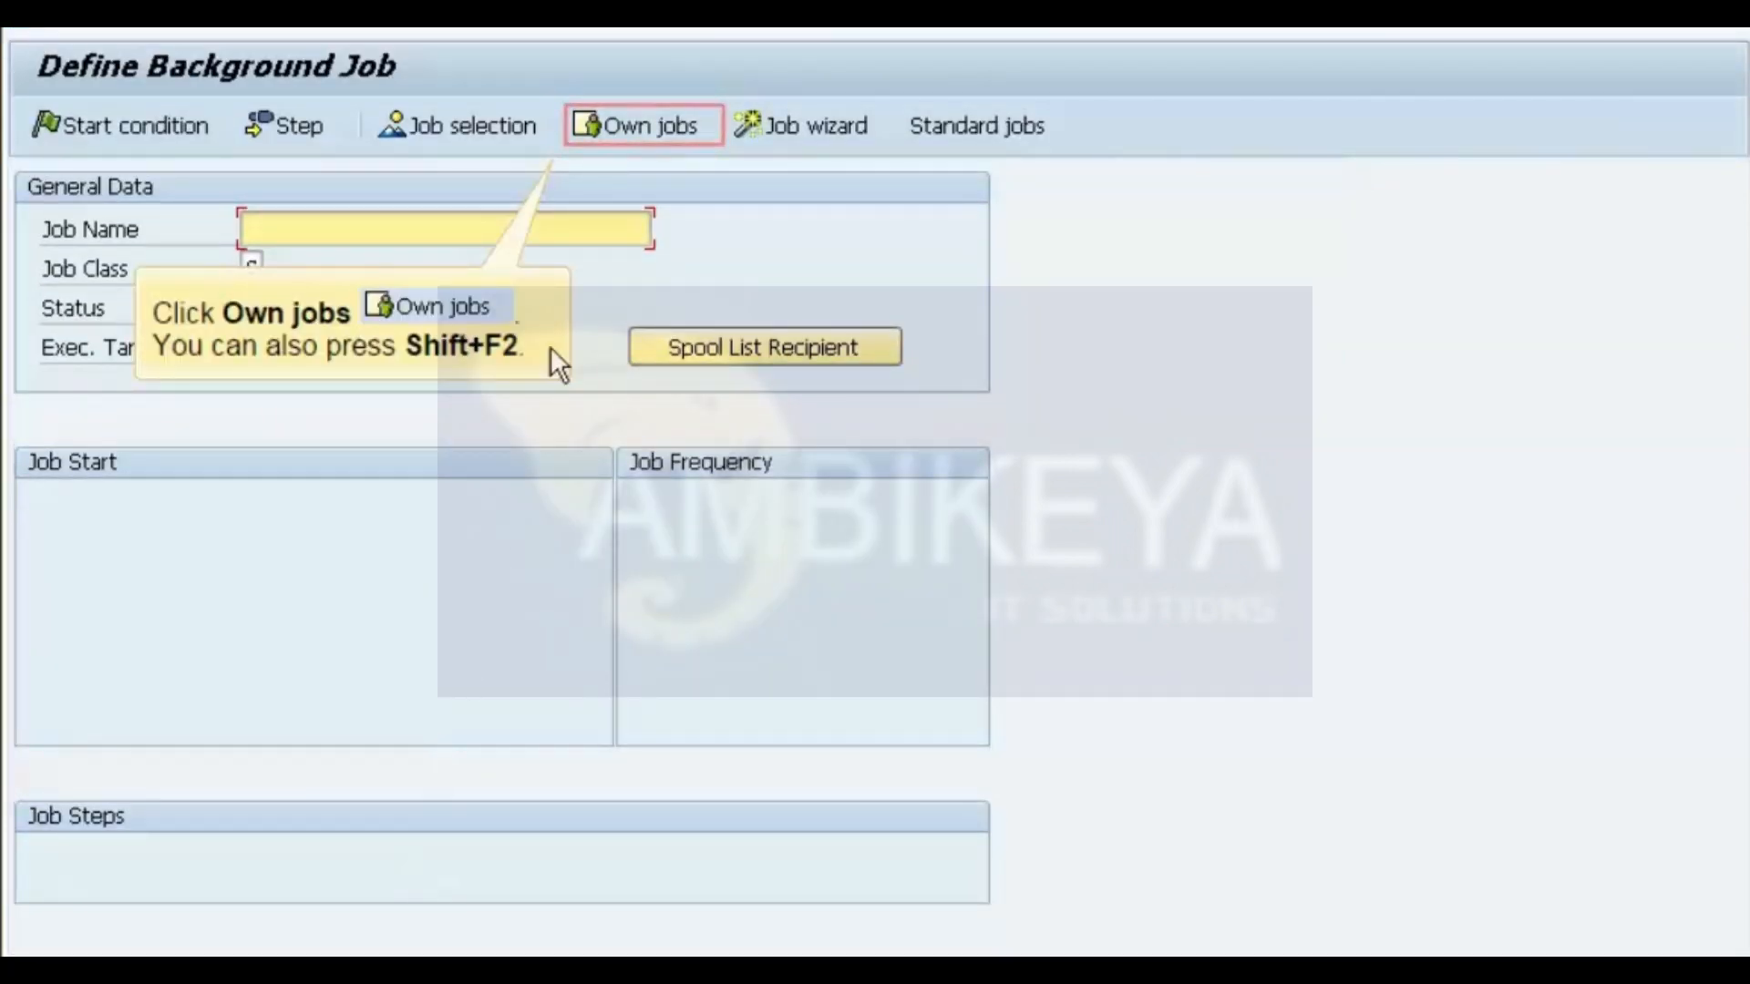
Open the overview of own jobs and try to change INFORATION SYSTEM ZR01 from Released to Scheduled.
click(616, 139)
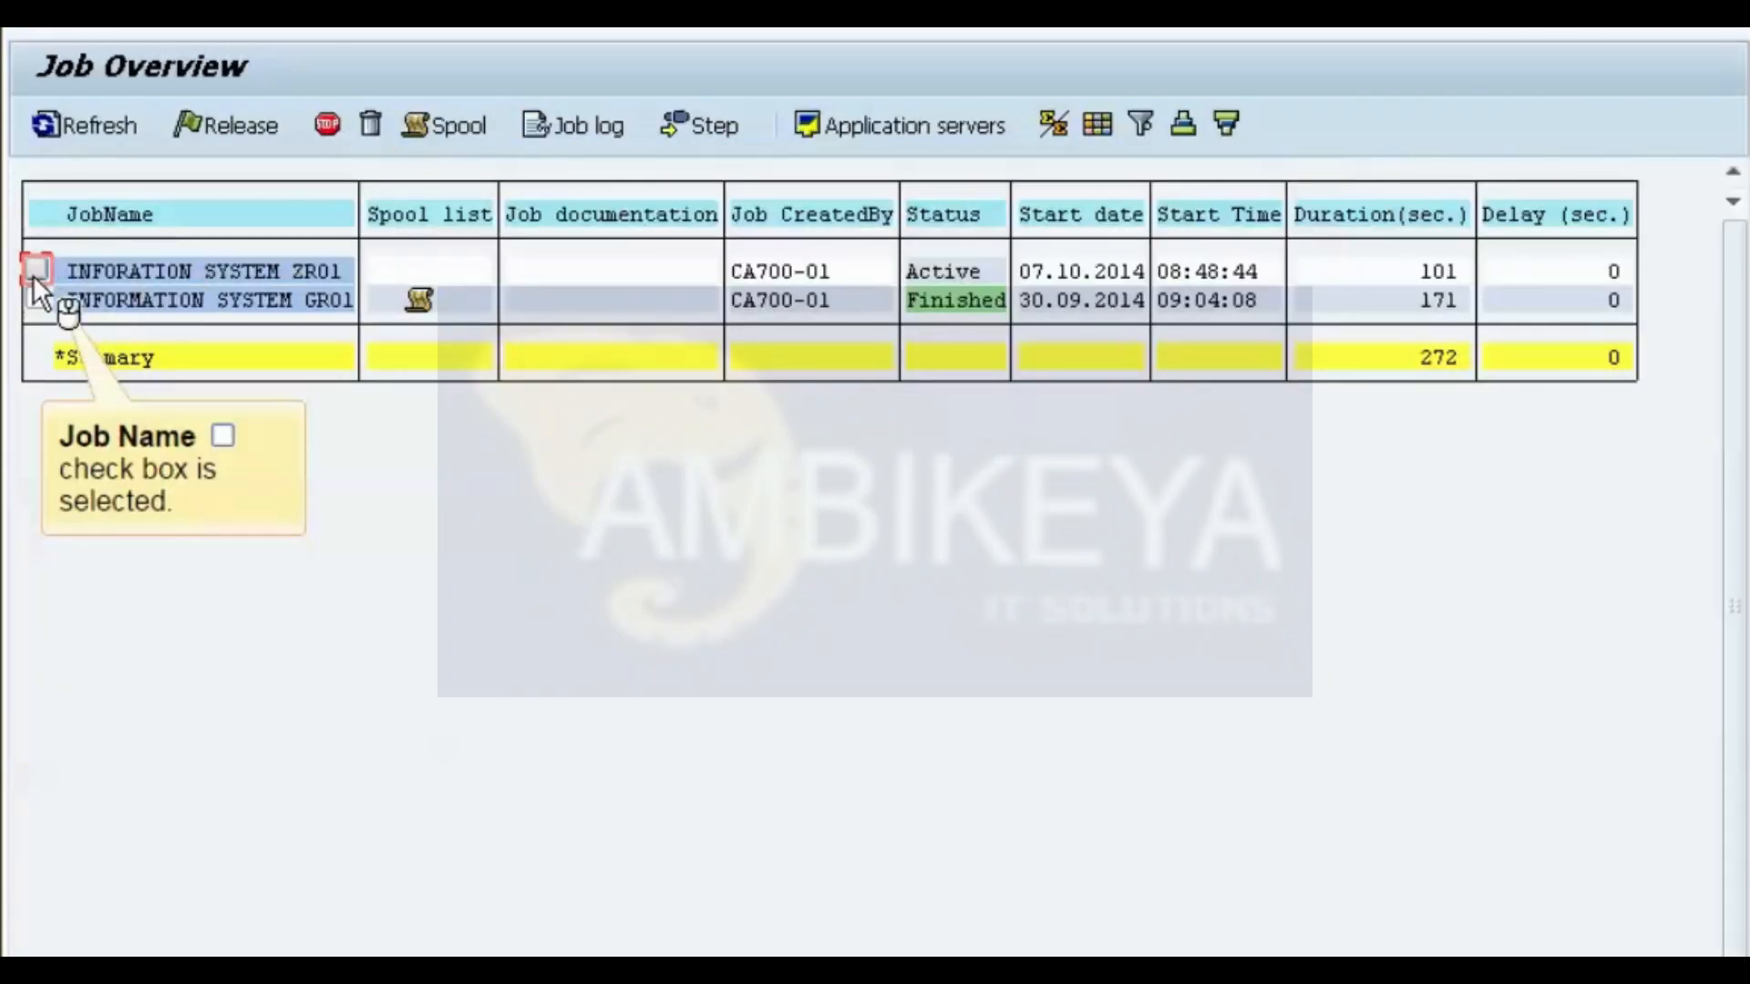
click(35, 270)
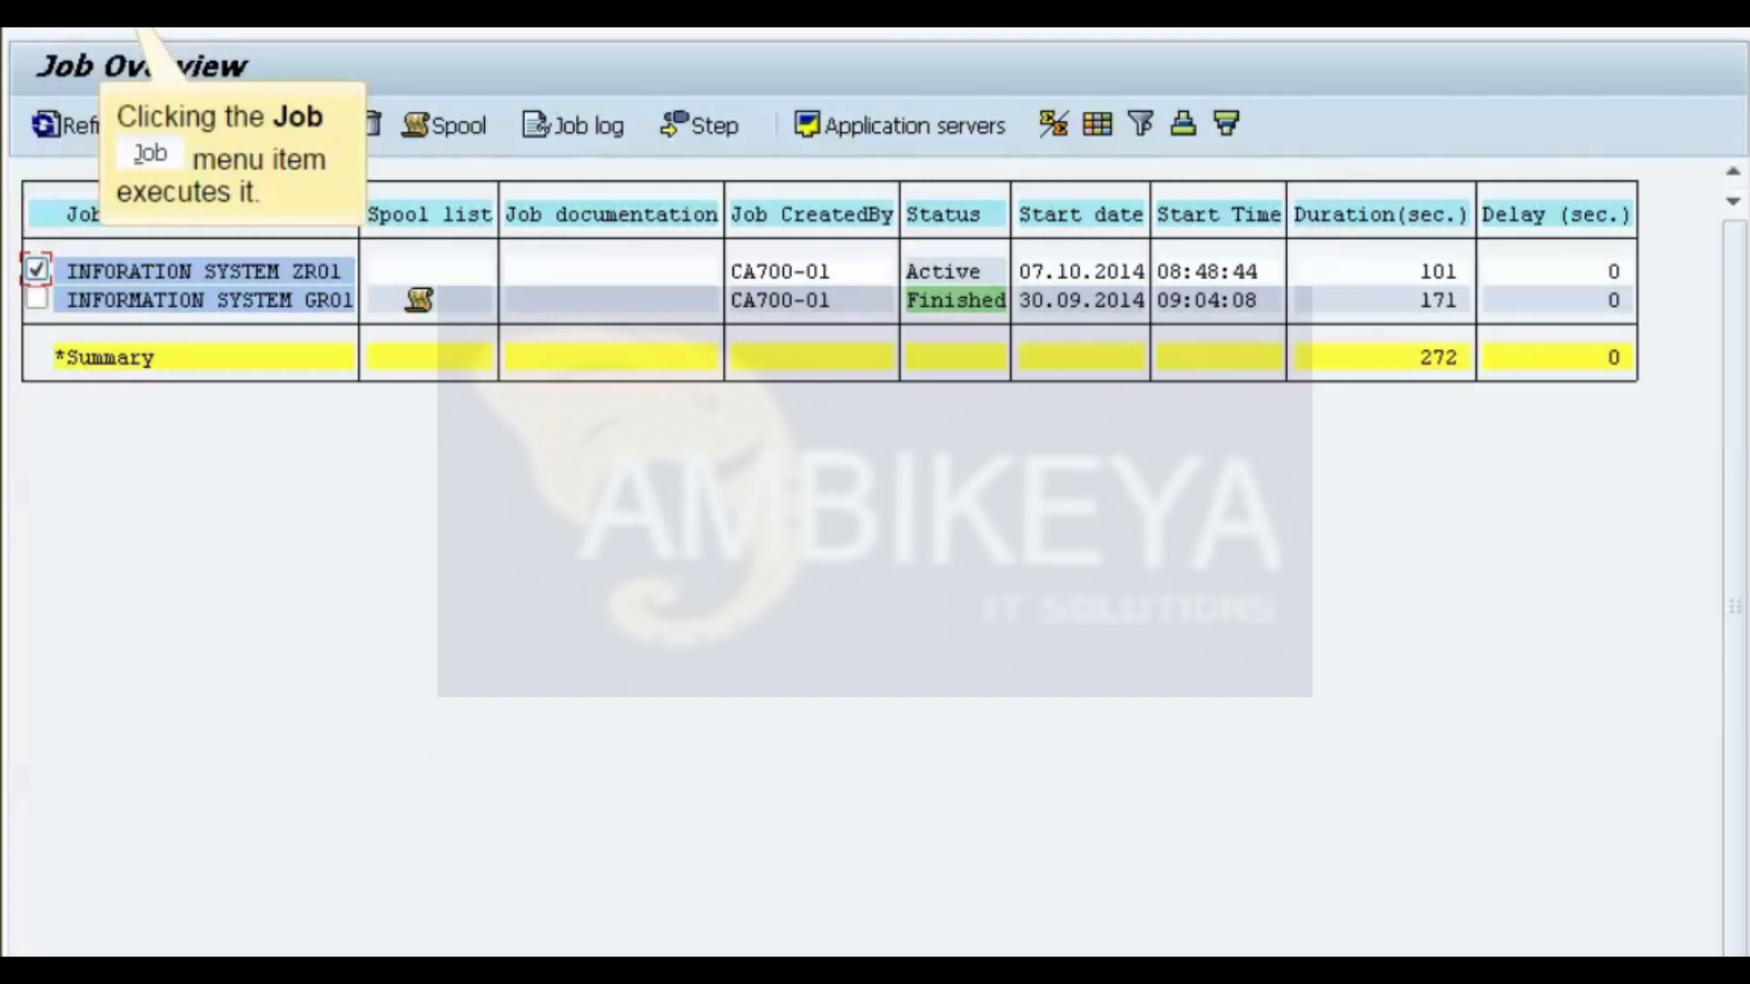
click(73, 29)
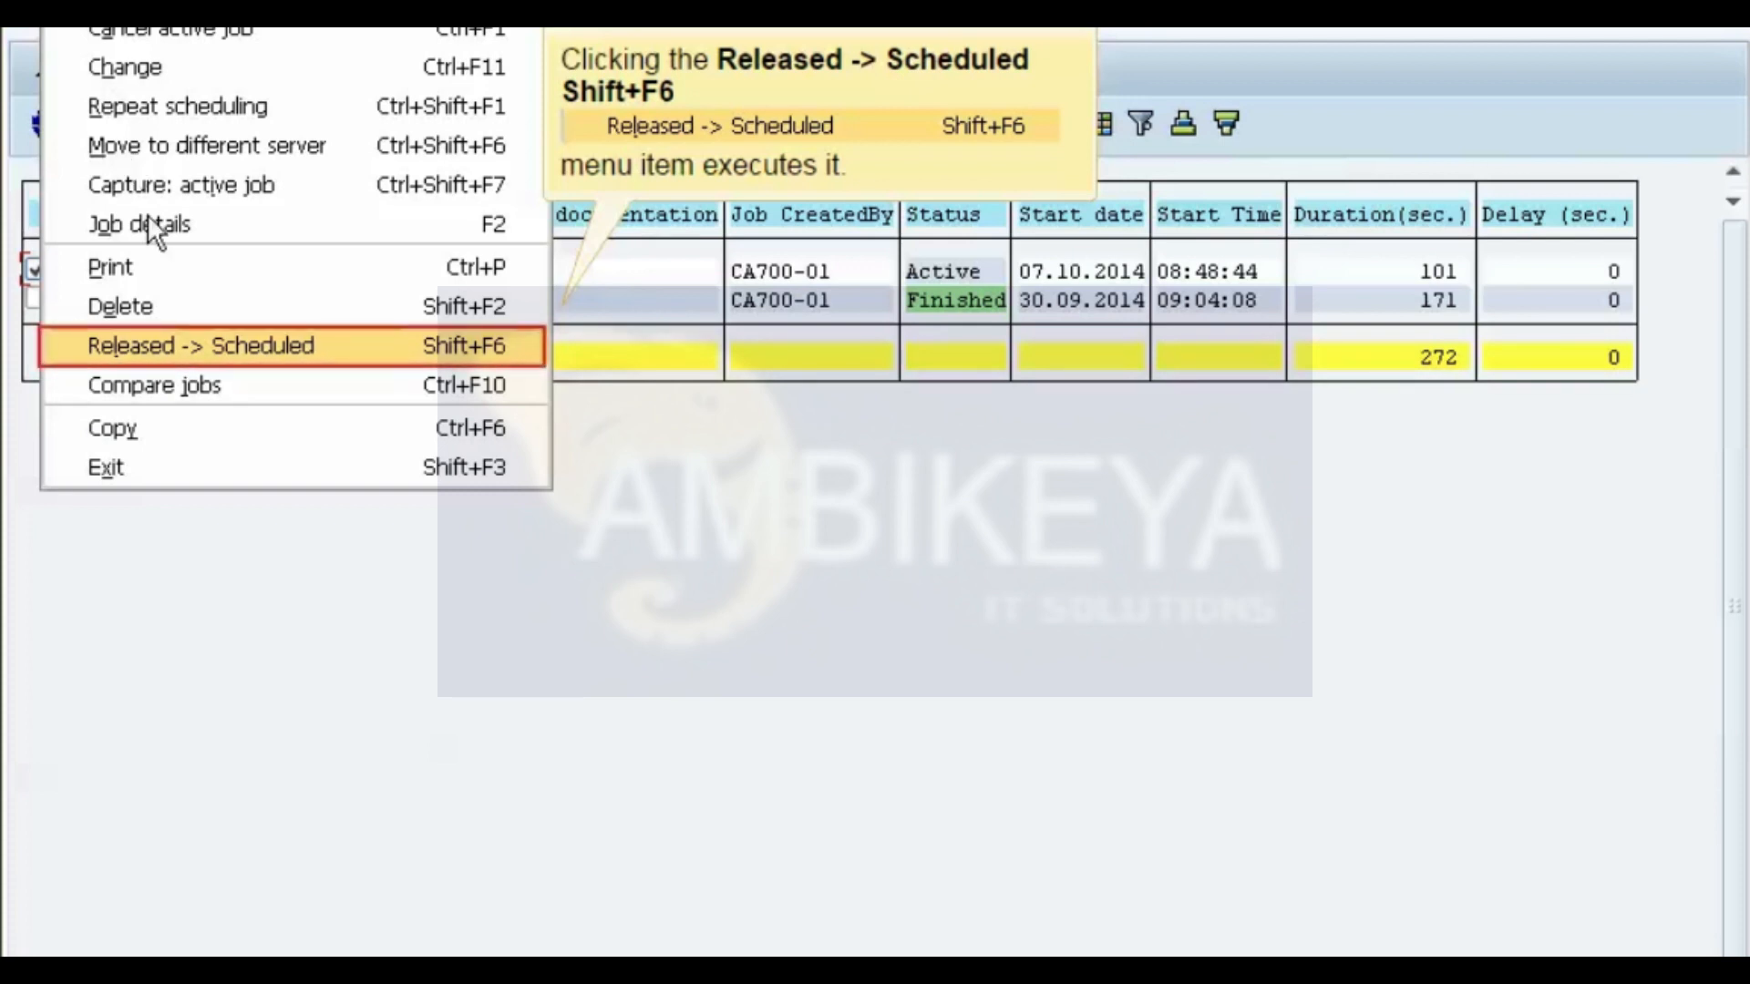
click(193, 355)
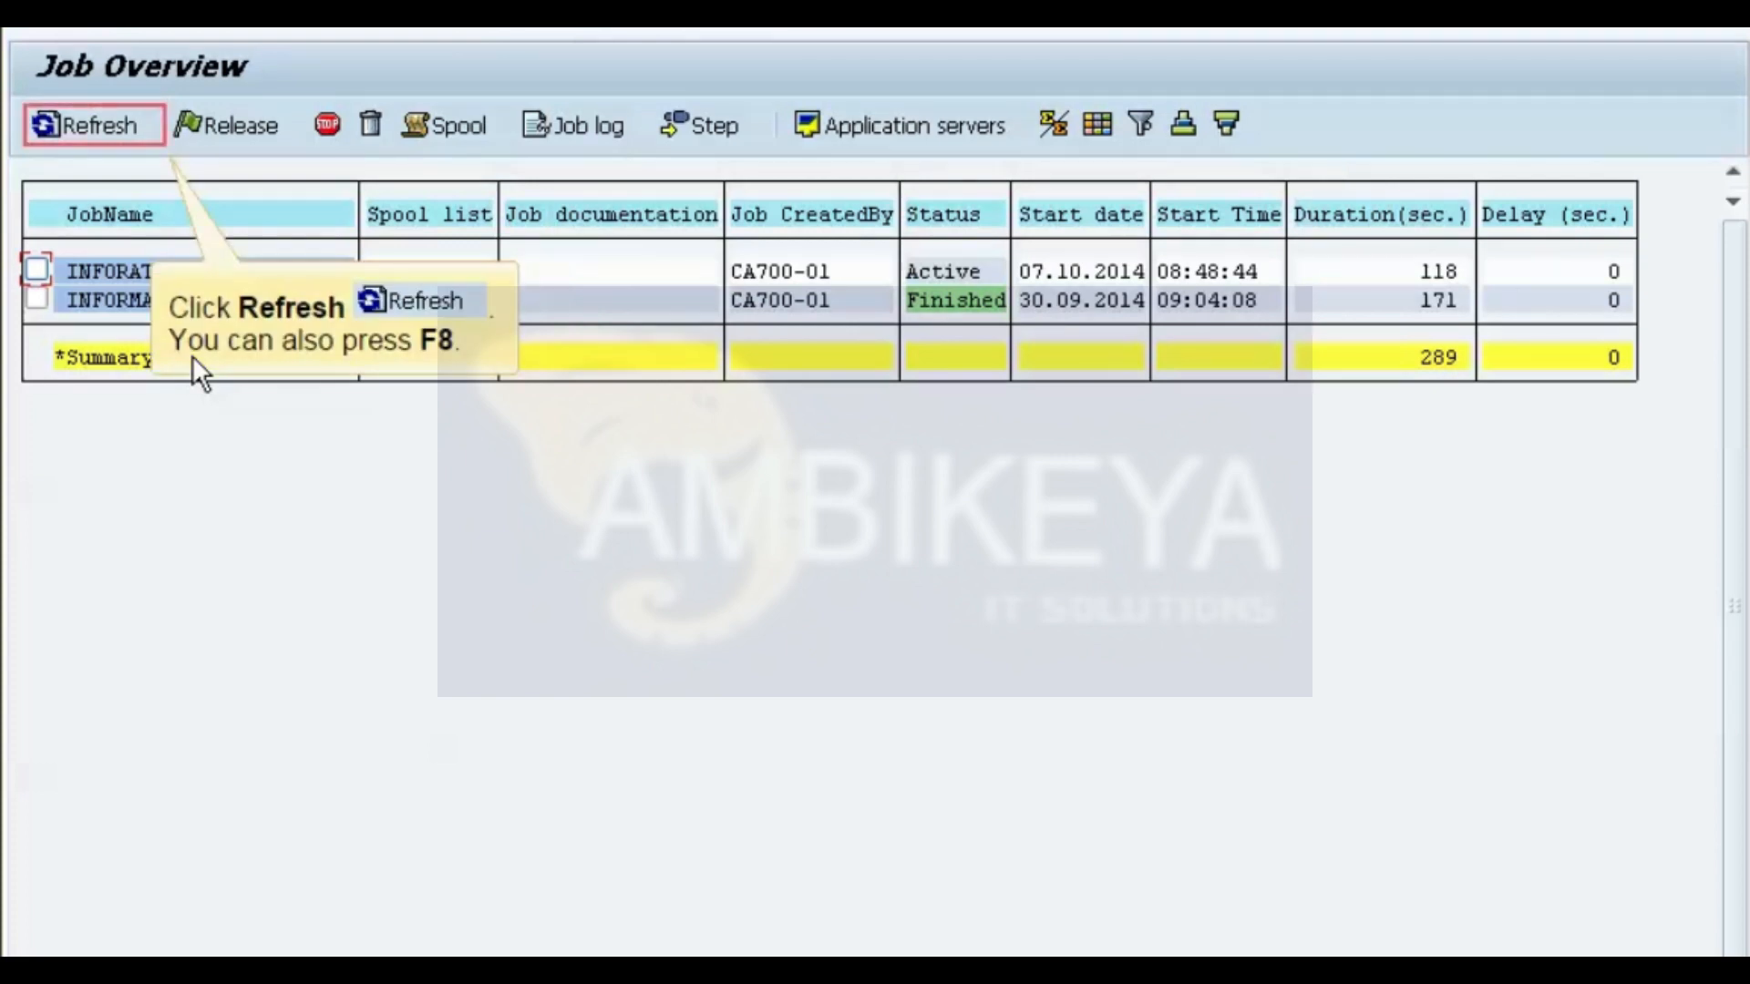
Refresh the job overview until INFORATION SYSTEM ZR01 has finished, and display its job log.
click(71, 132)
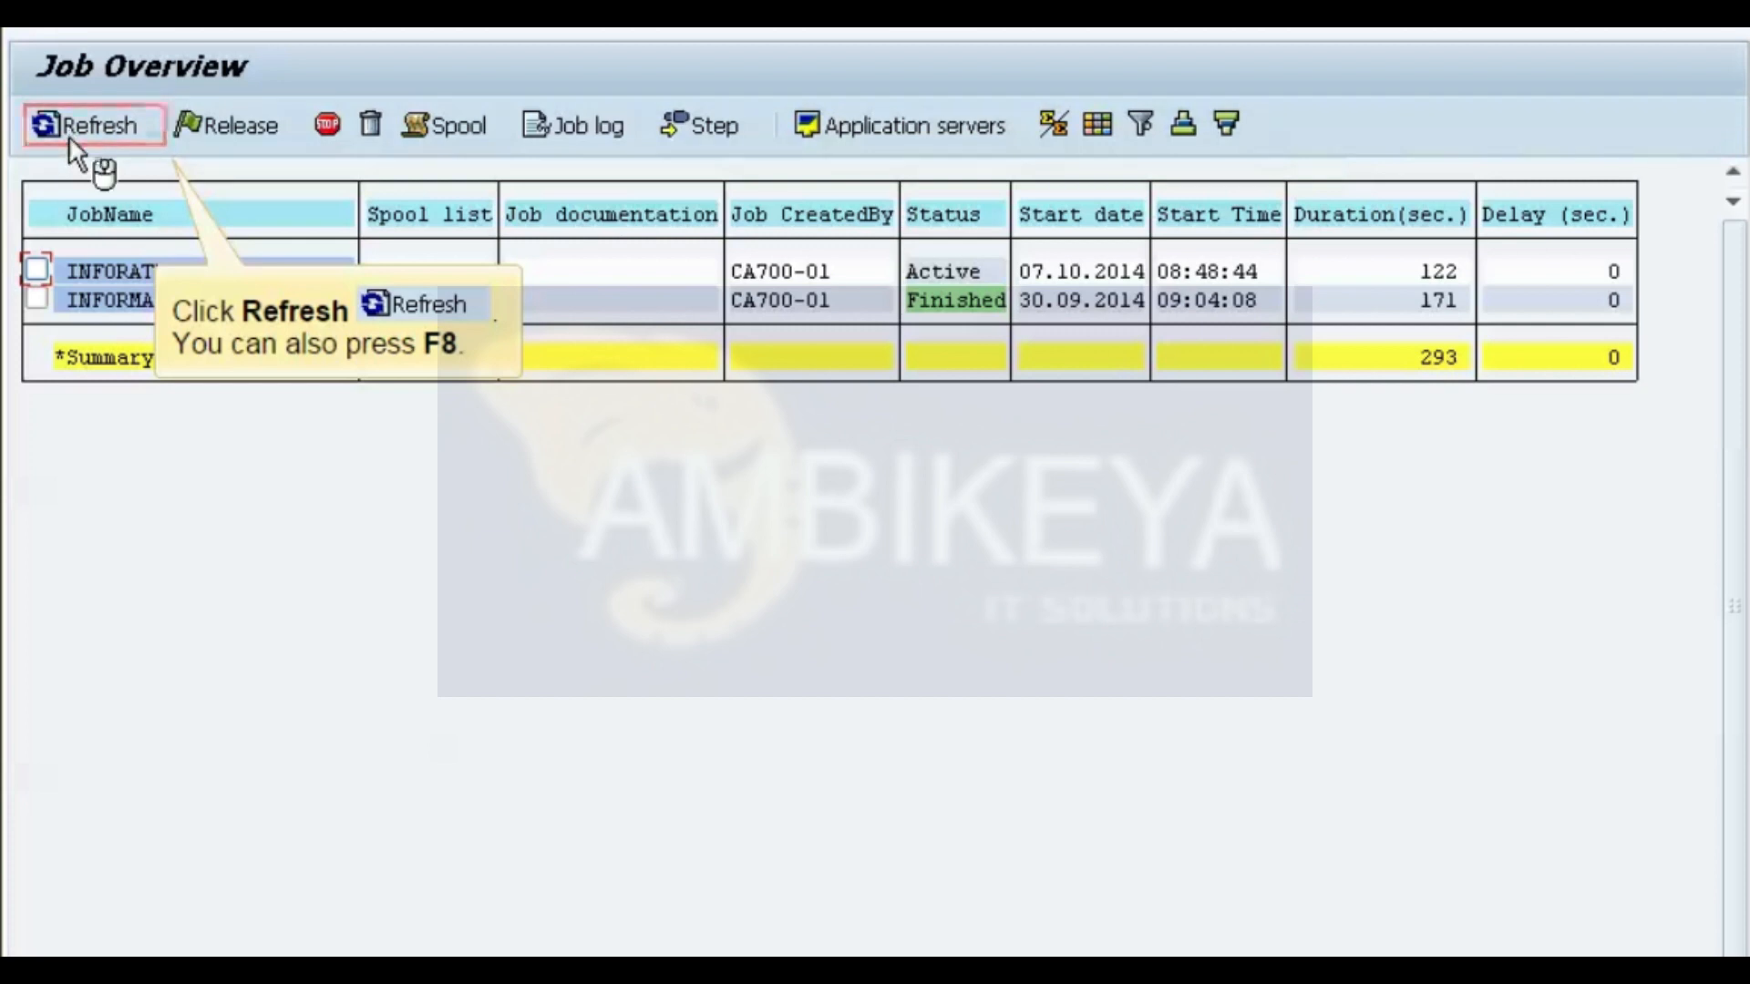
click(69, 135)
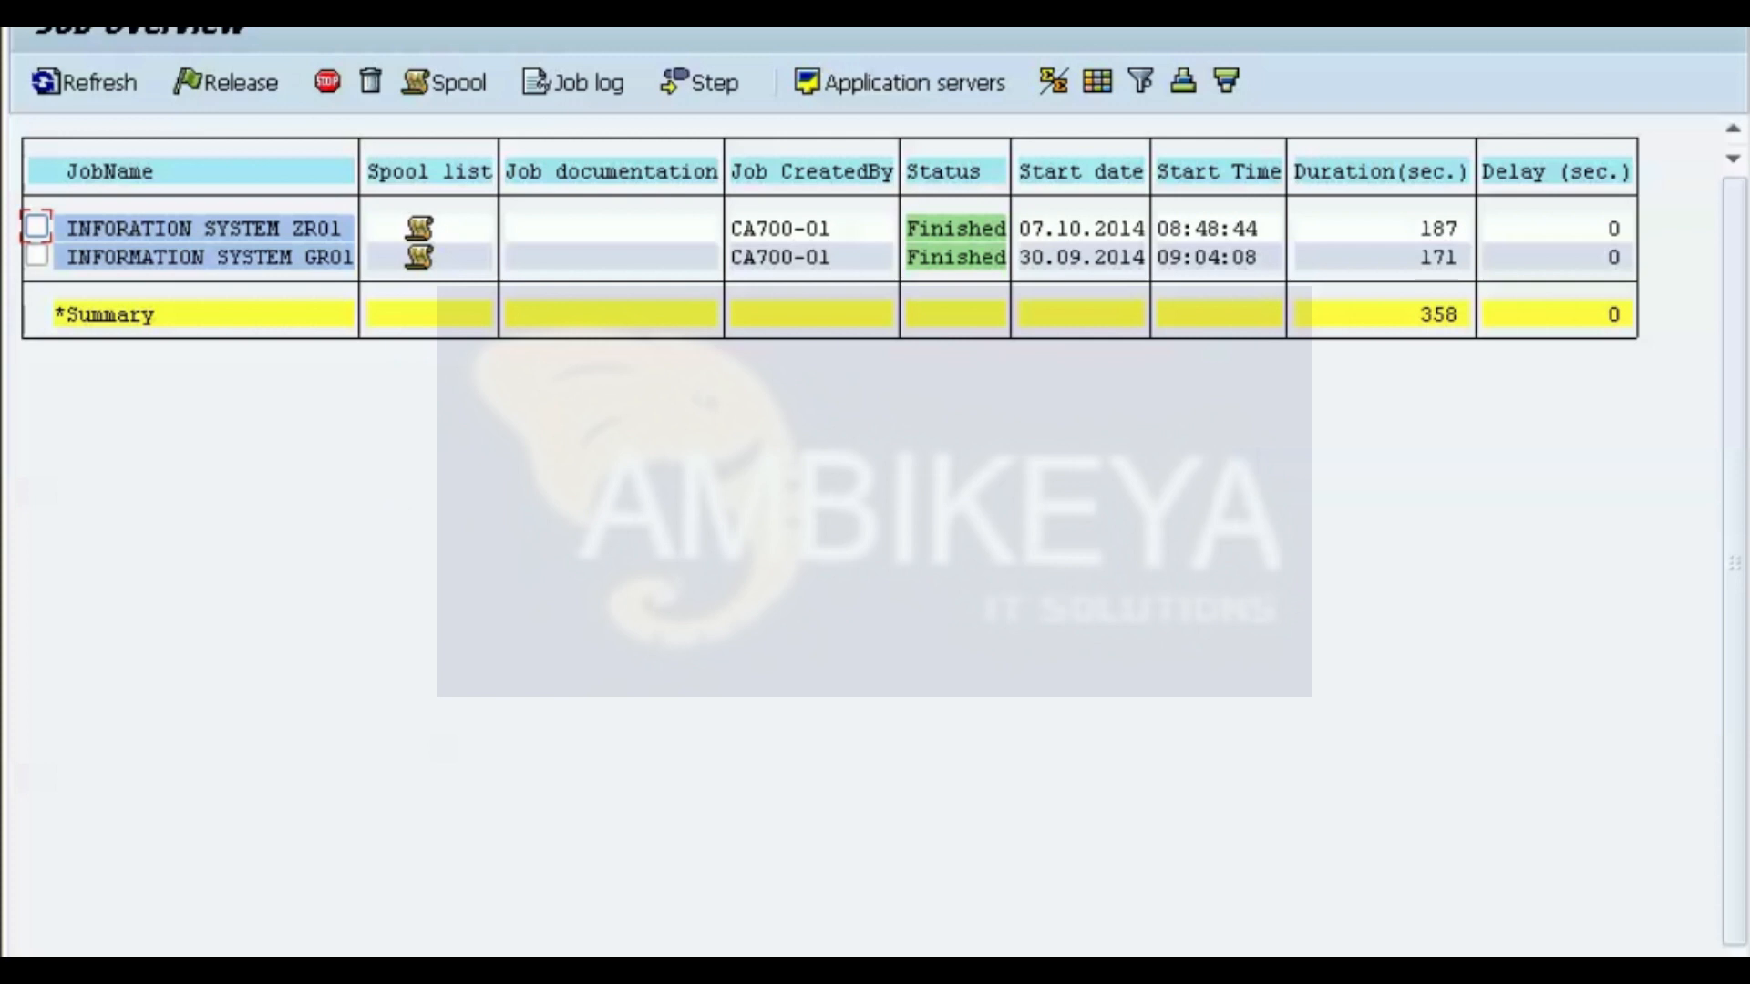
click(32, 275)
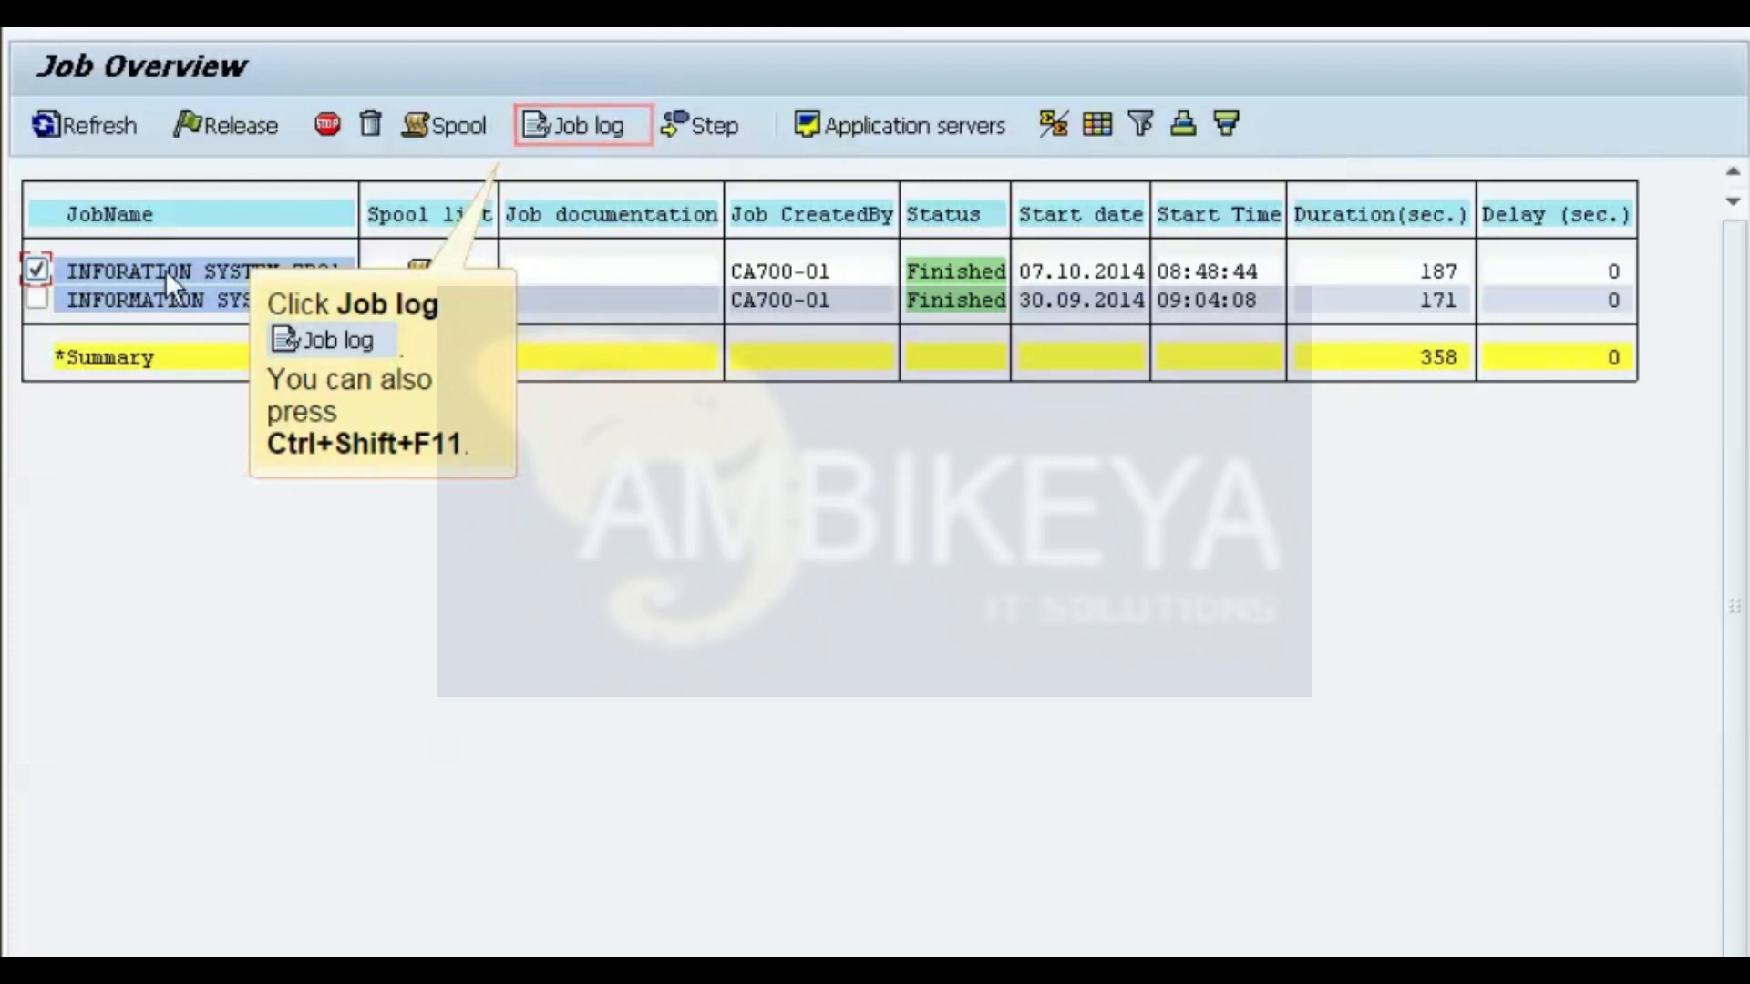
click(556, 135)
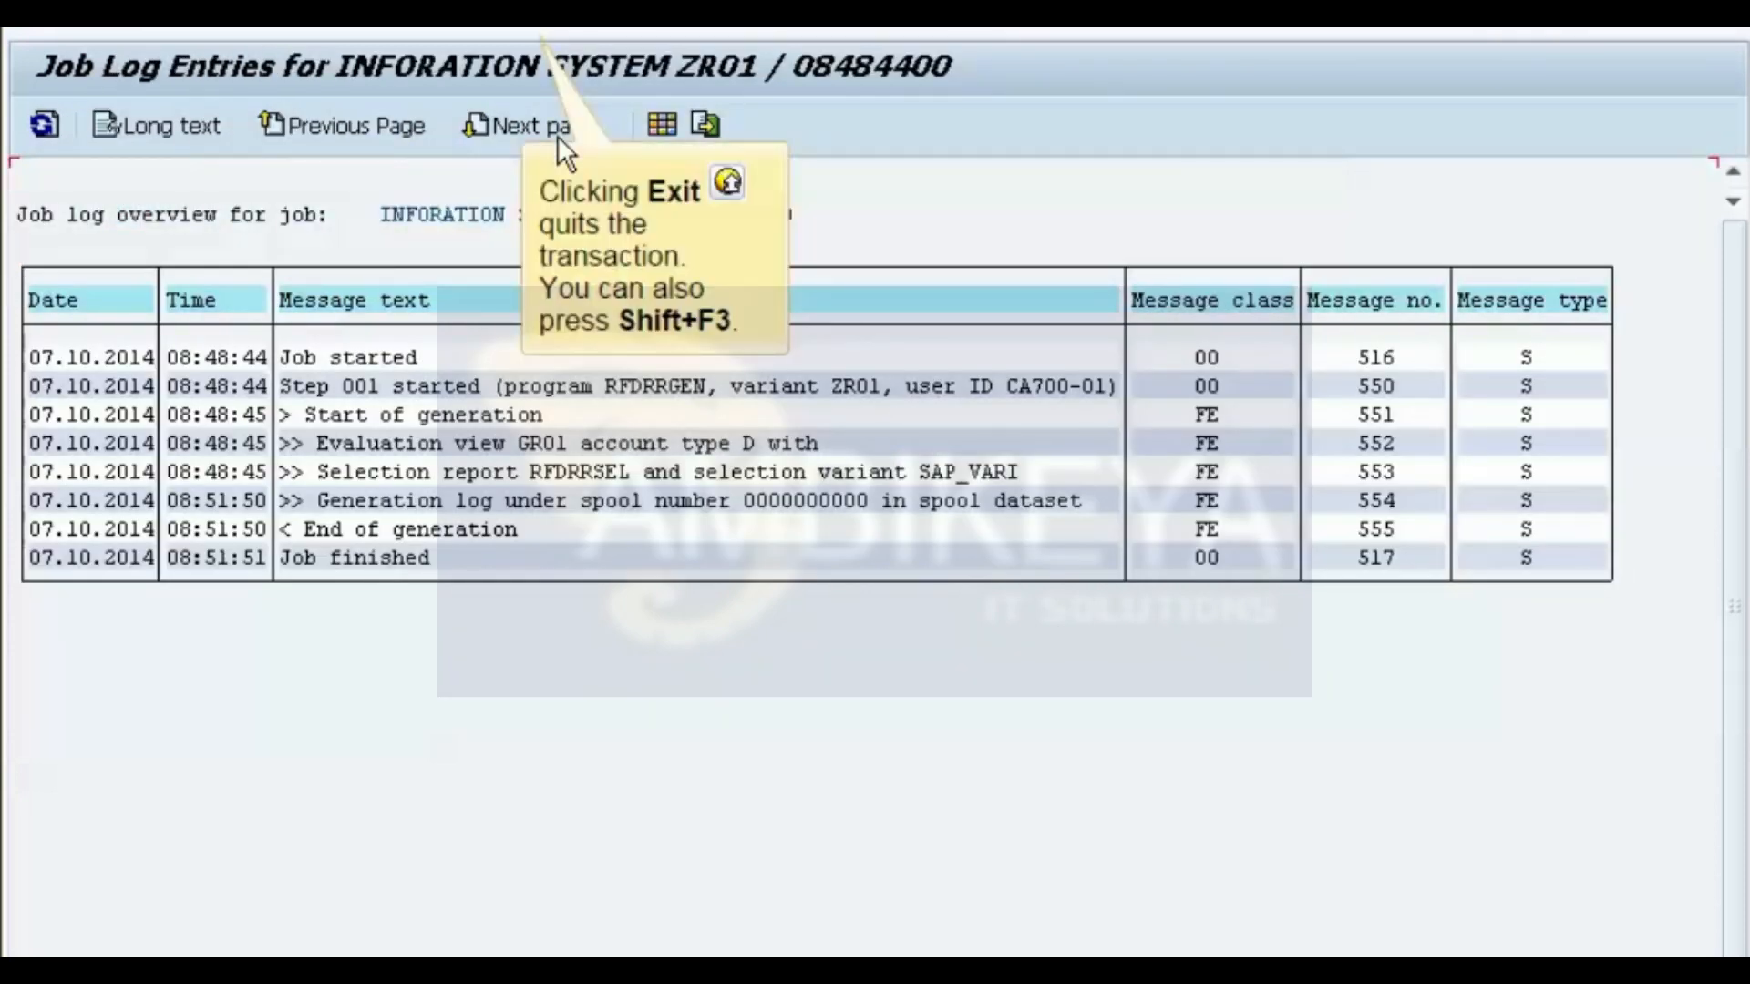
Exit the job log, job overview and background job definition, and reset the SAP Easy Access menu tree.
click(504, 33)
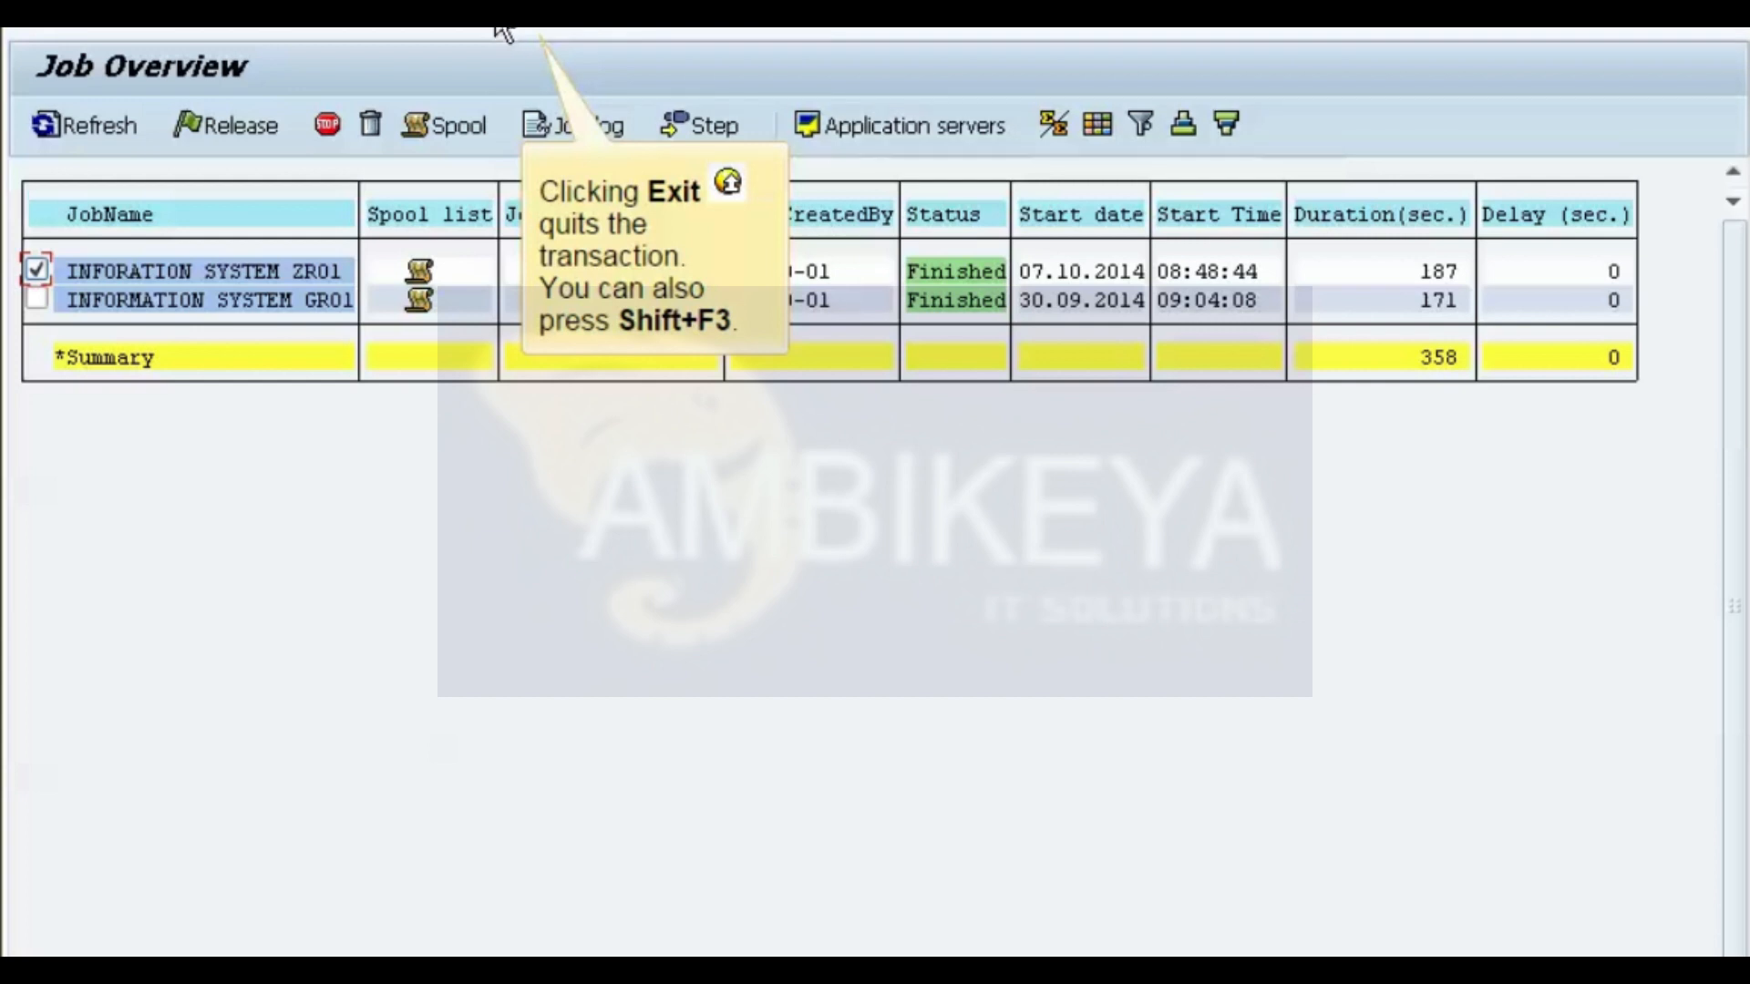
click(504, 33)
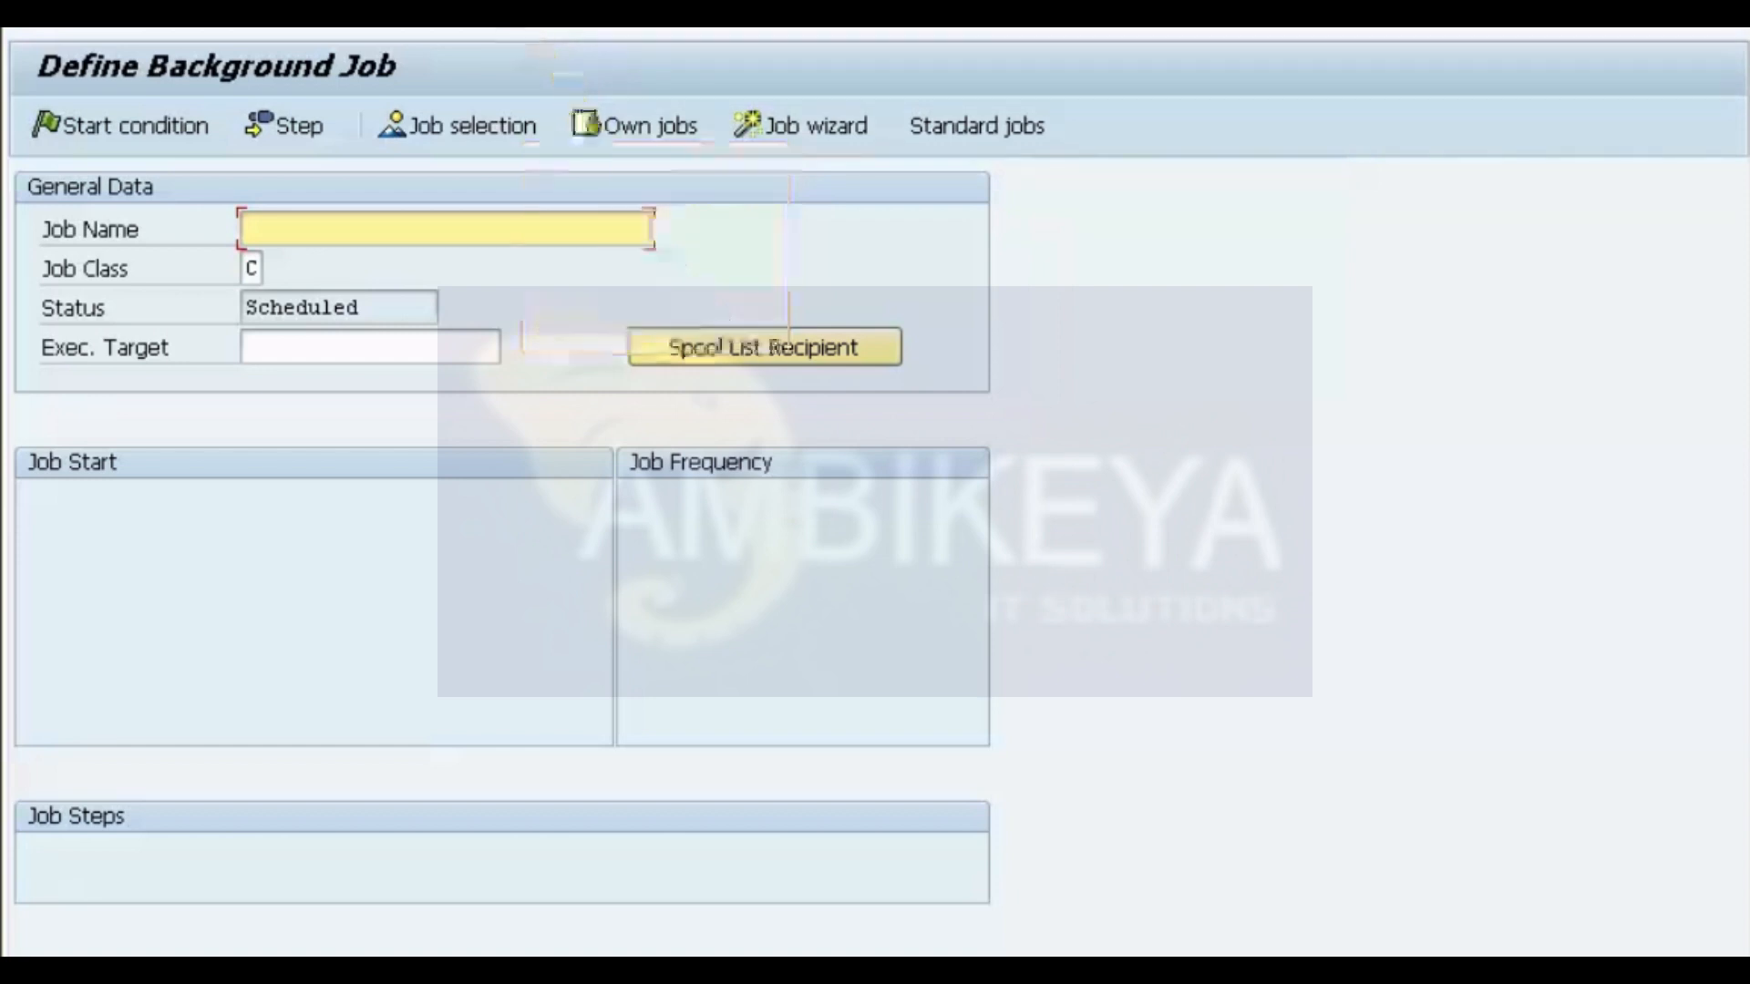
click(504, 33)
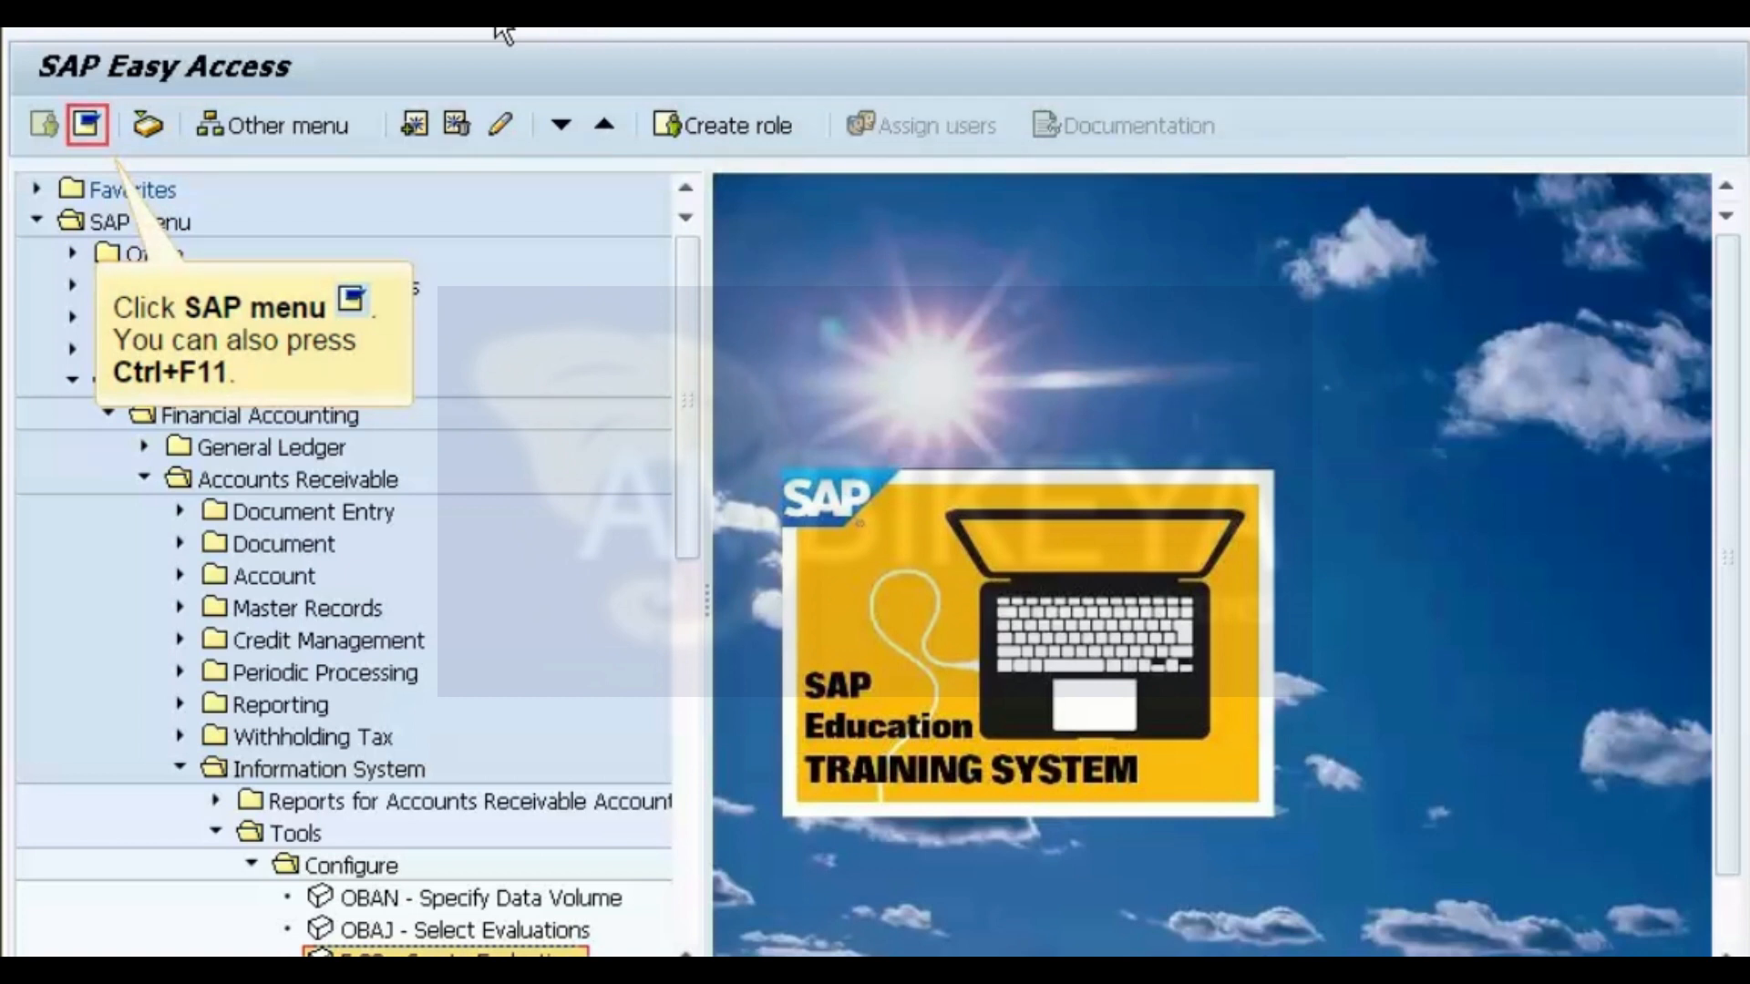
click(81, 135)
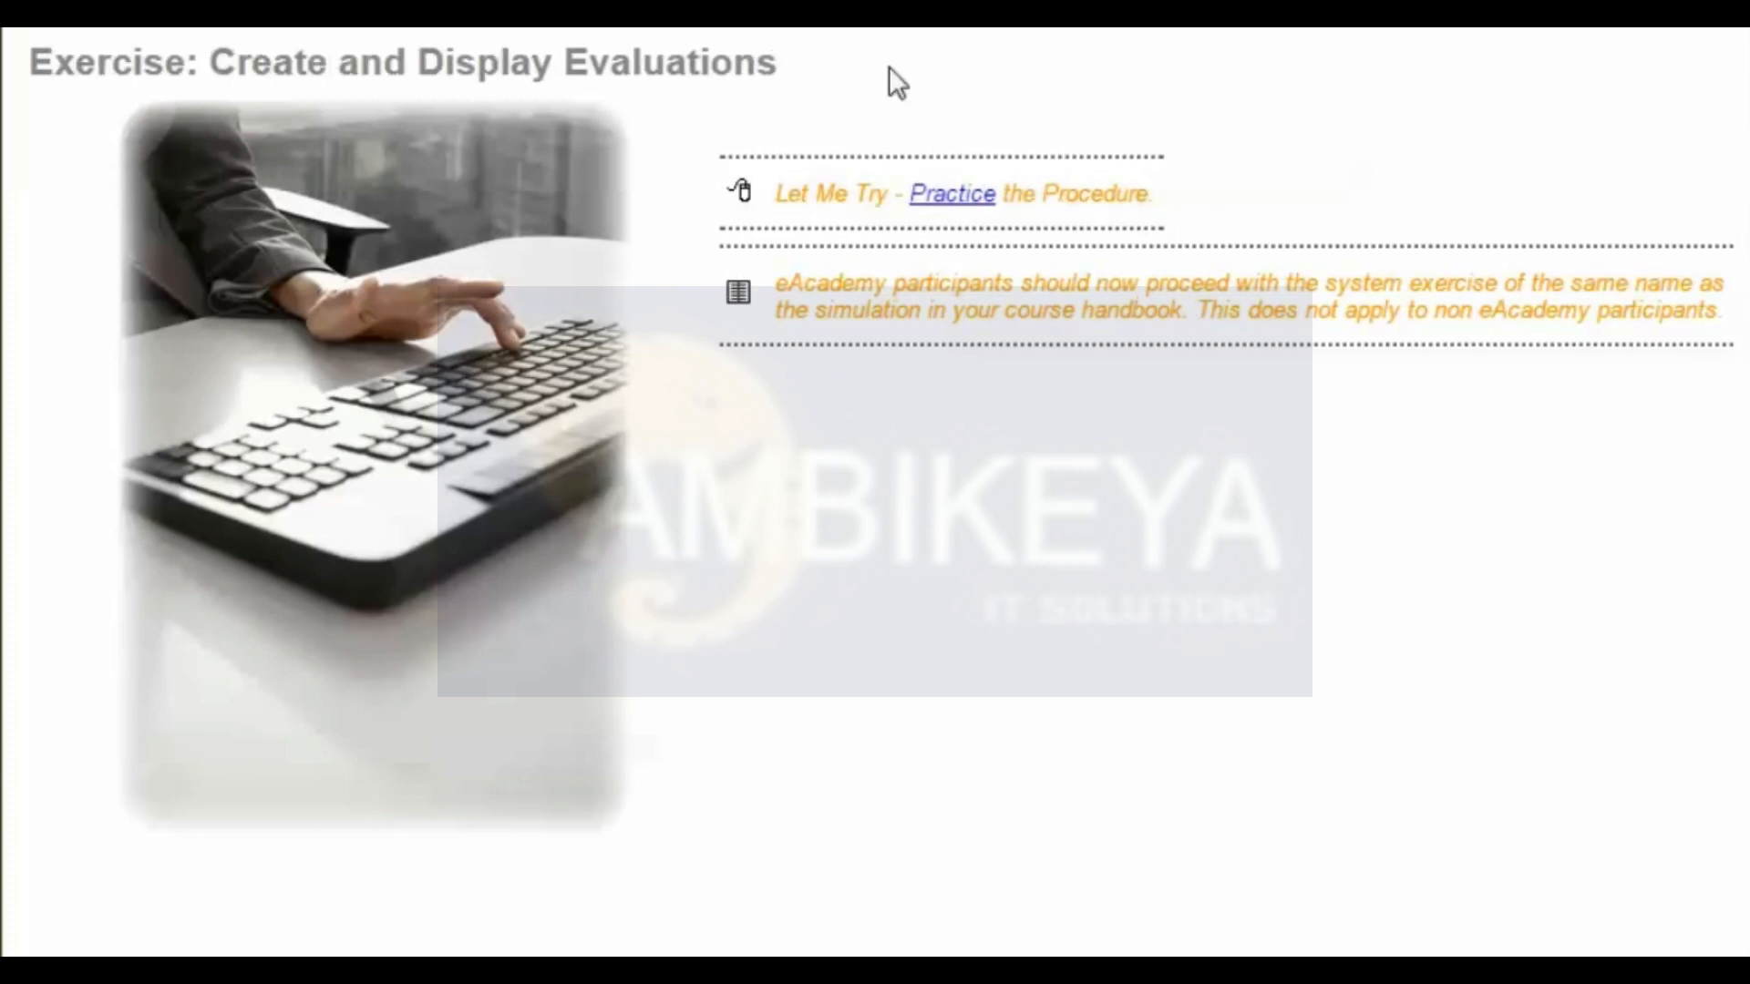
Start the practice simulation of the Create and Display Evaluations exercise.
click(961, 207)
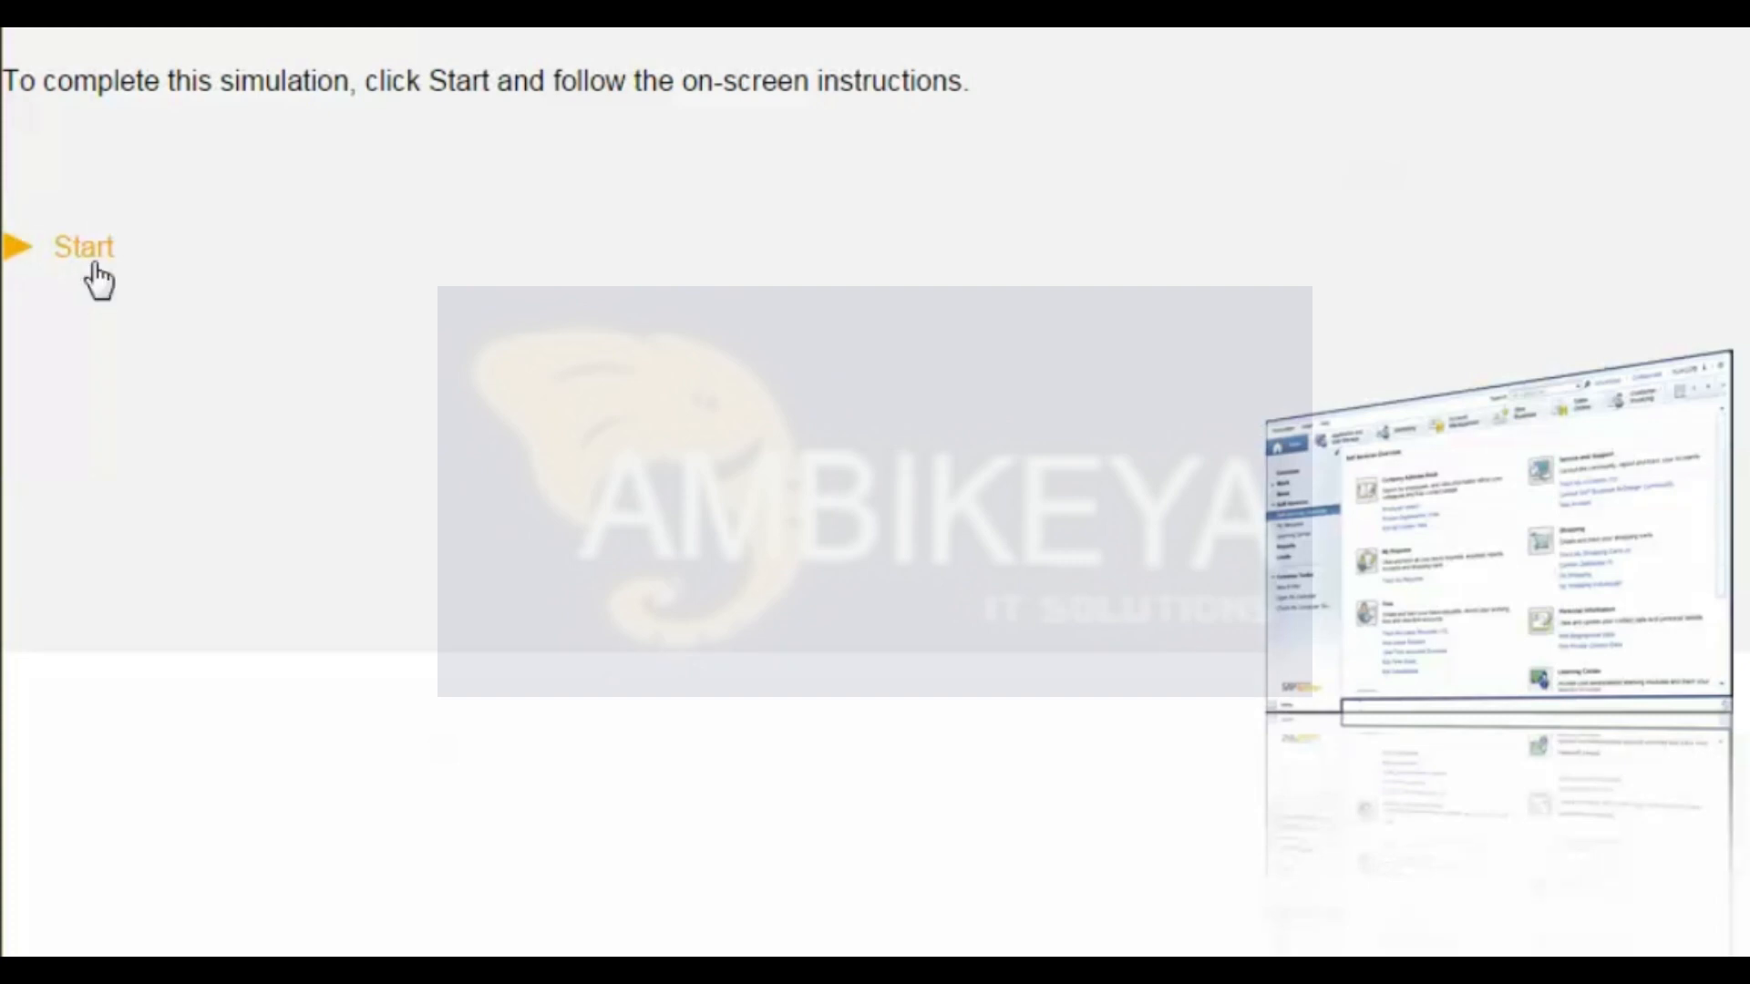
click(86, 248)
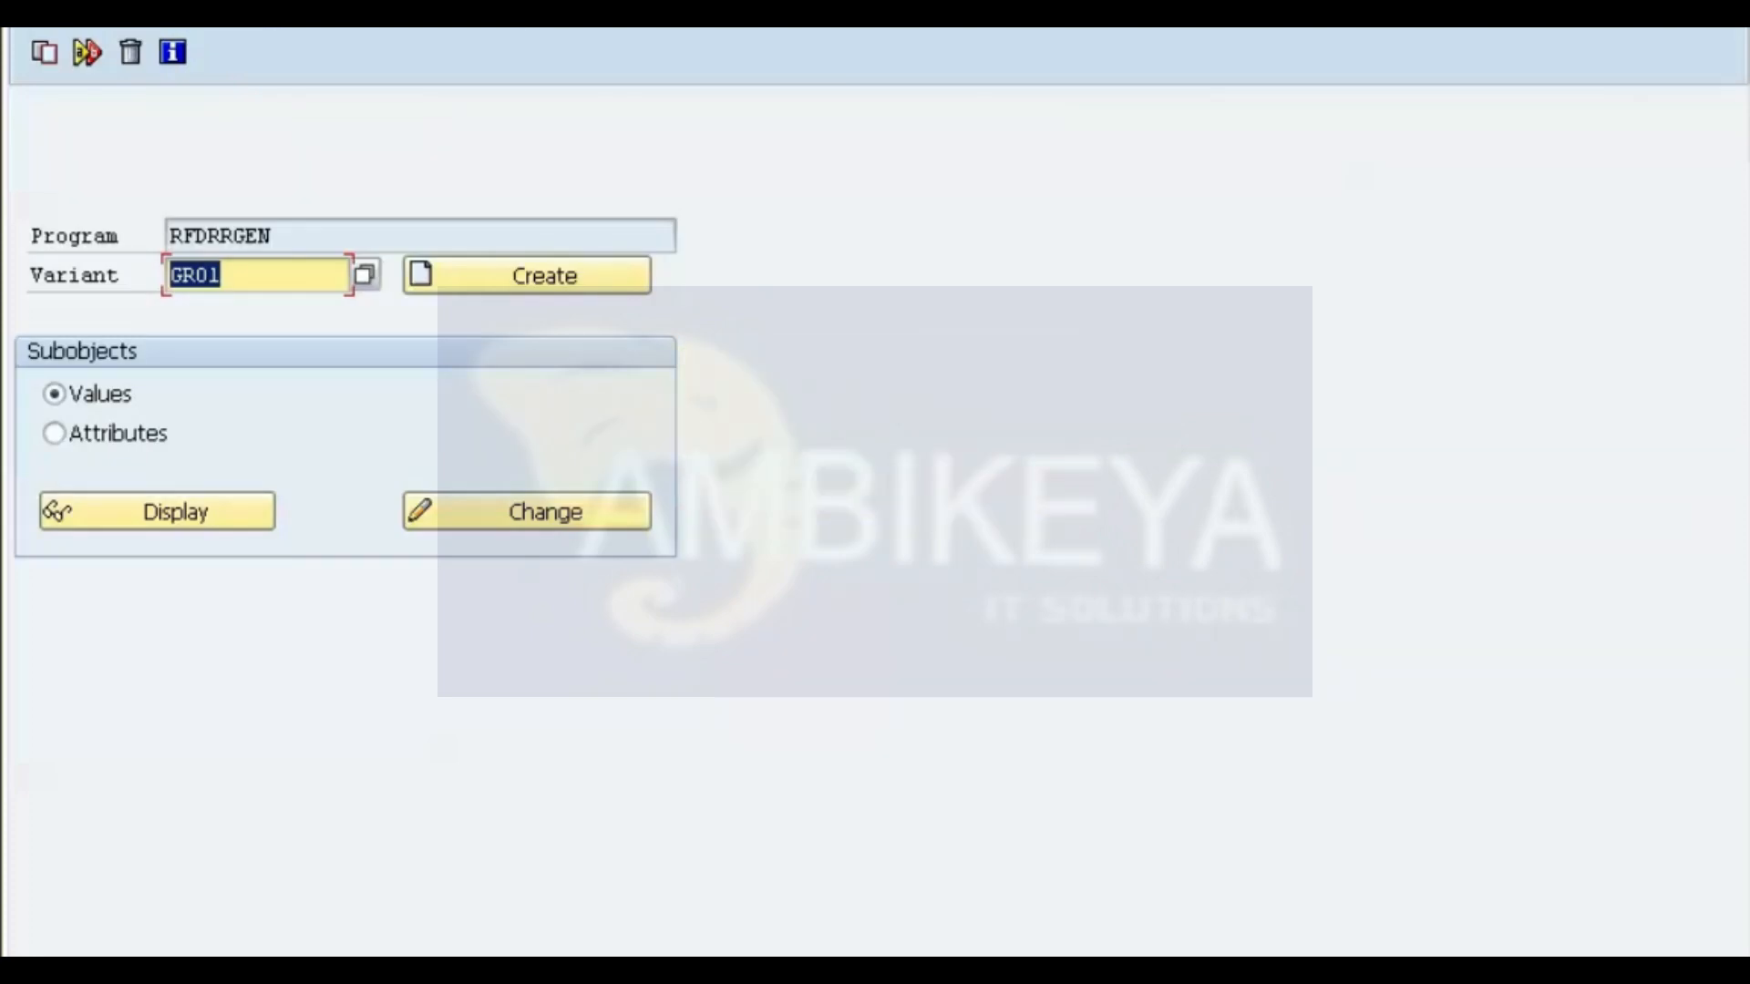
Exit the RFDRRGEN variant maintenance and the program execution screen to return to the SAP Easy Access menu.
key(shift+F3)
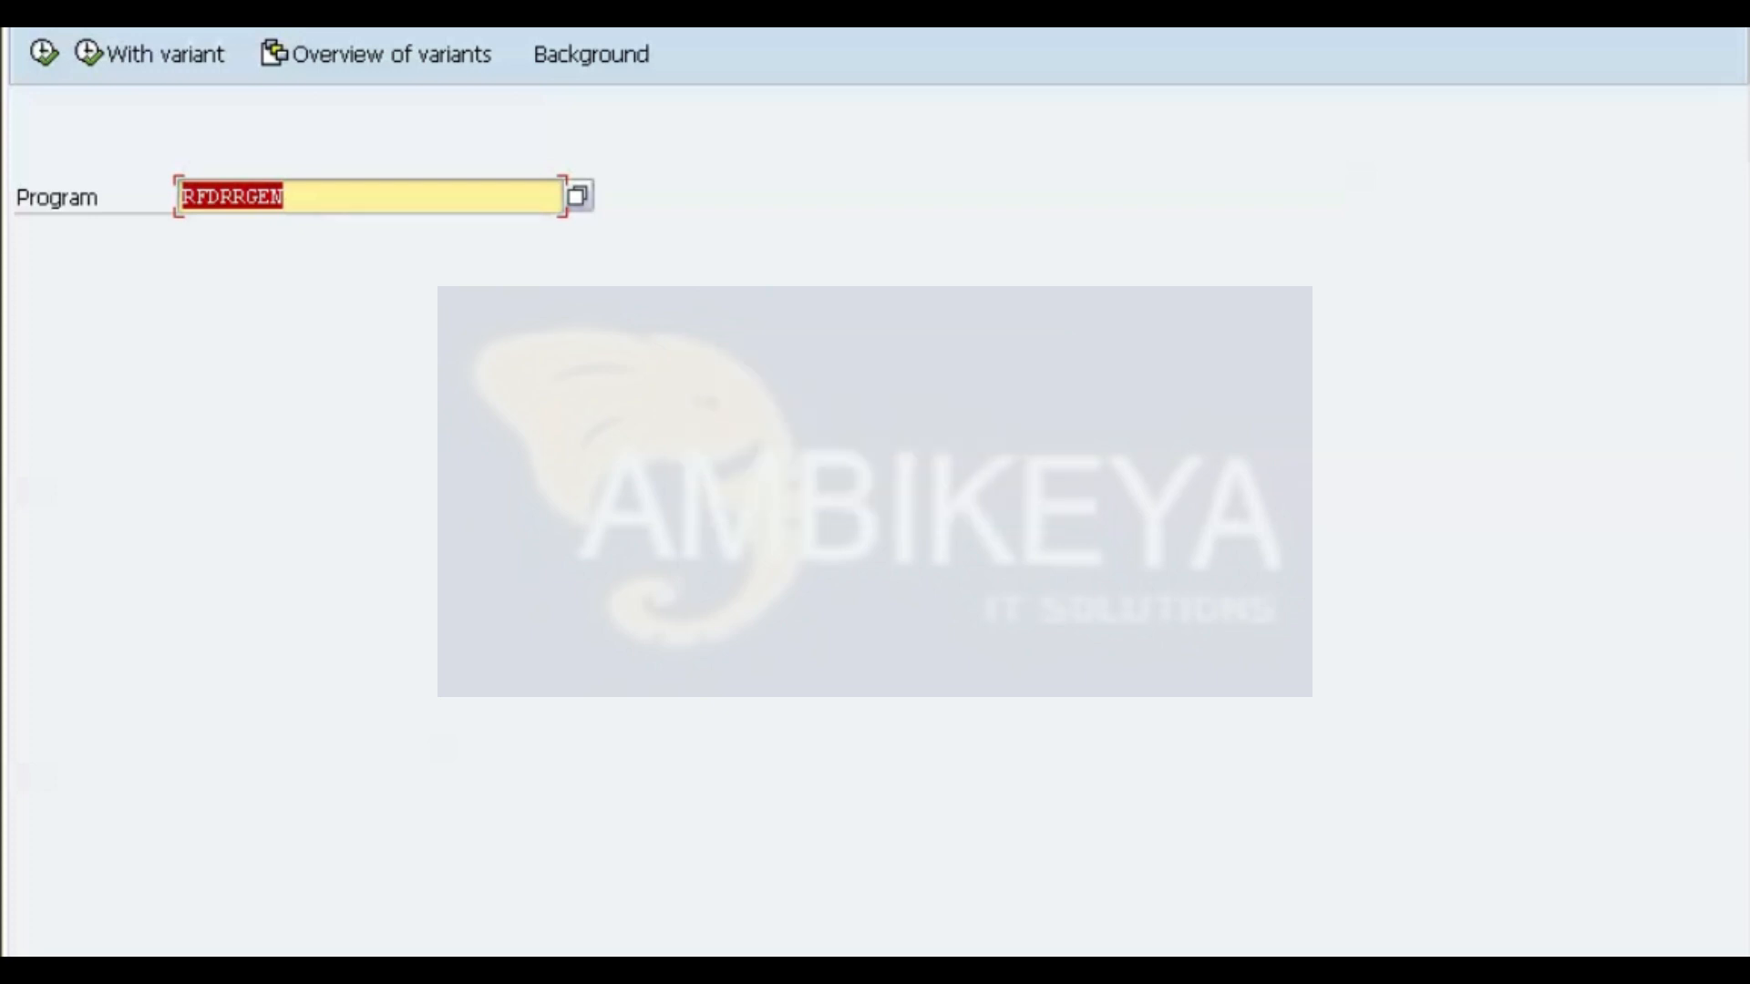
key(shift+F3)
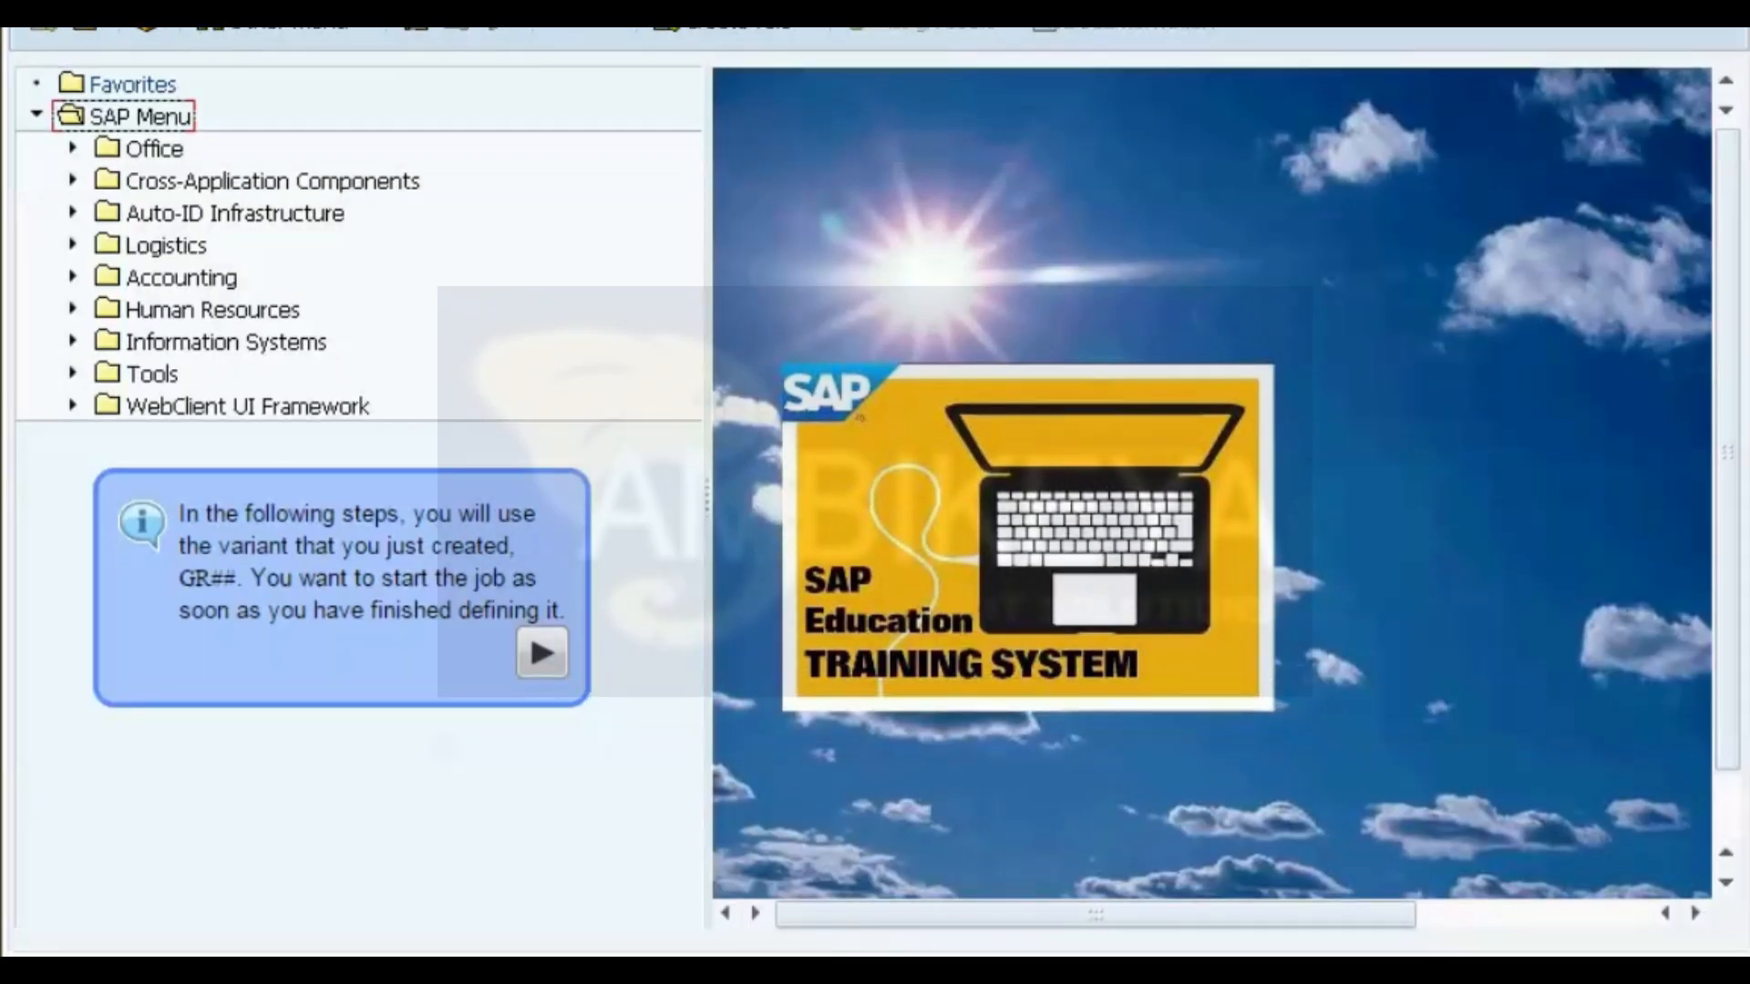
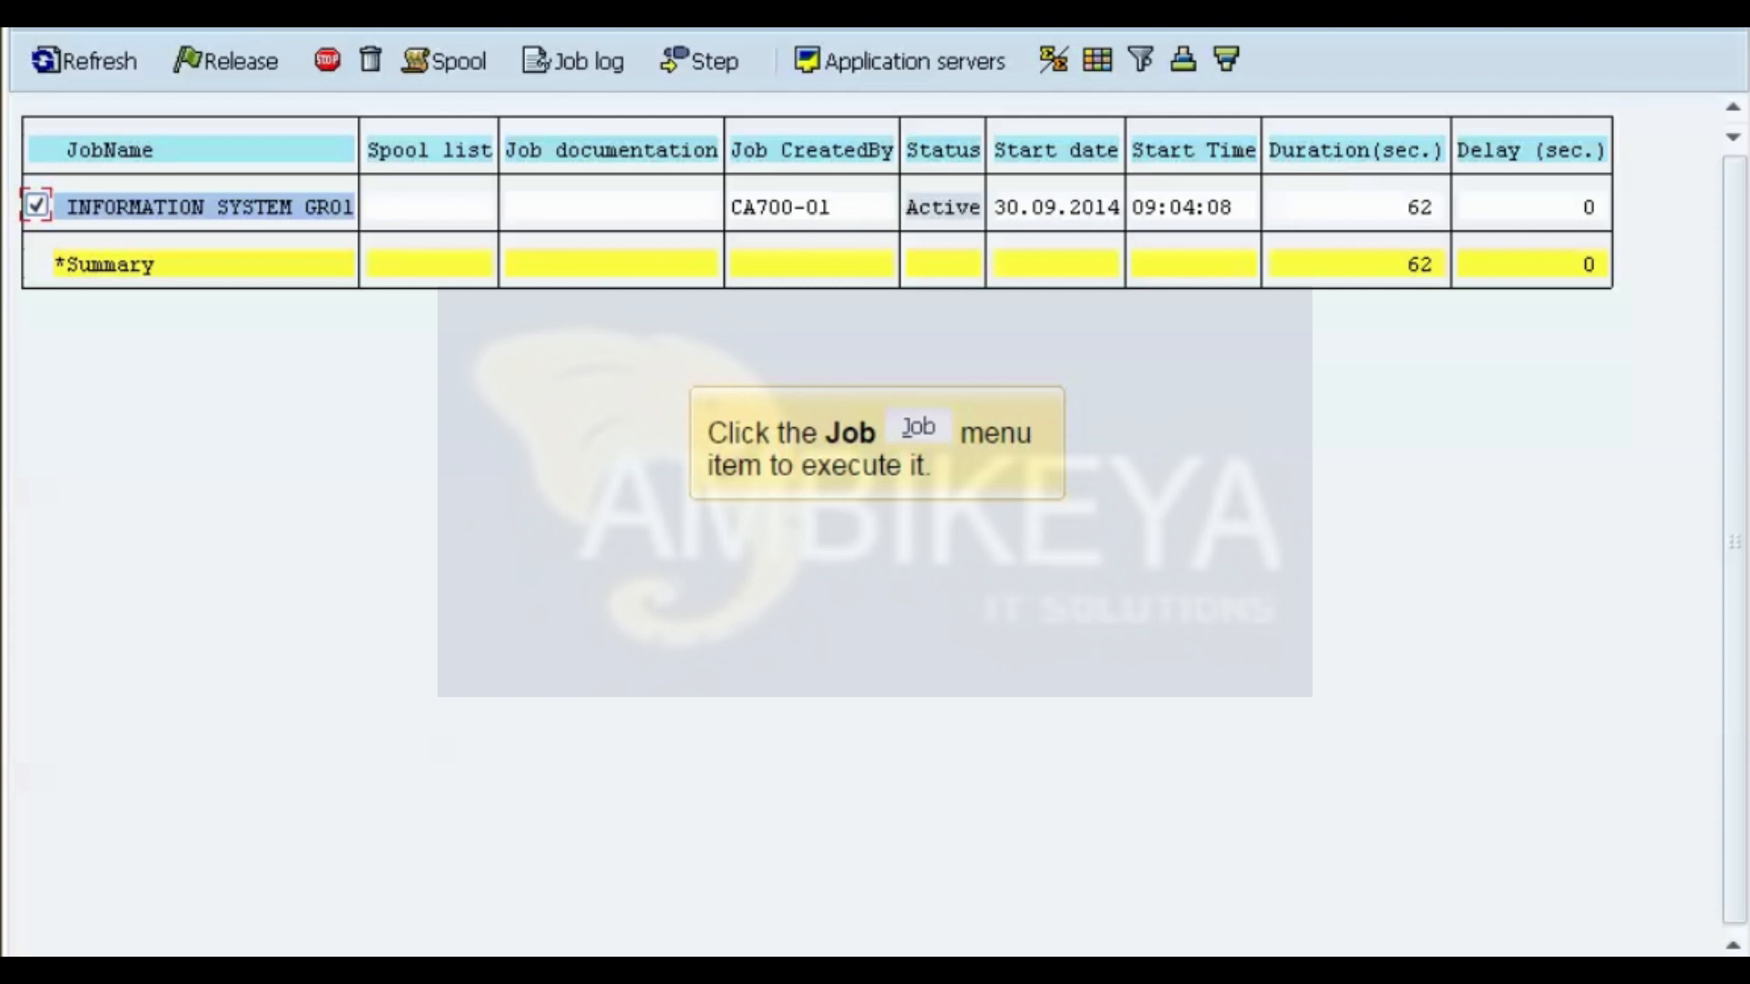
Open the job actions for the selected INFORMATION SYSTEM GR01 job in the job overview.
key(alt+j)
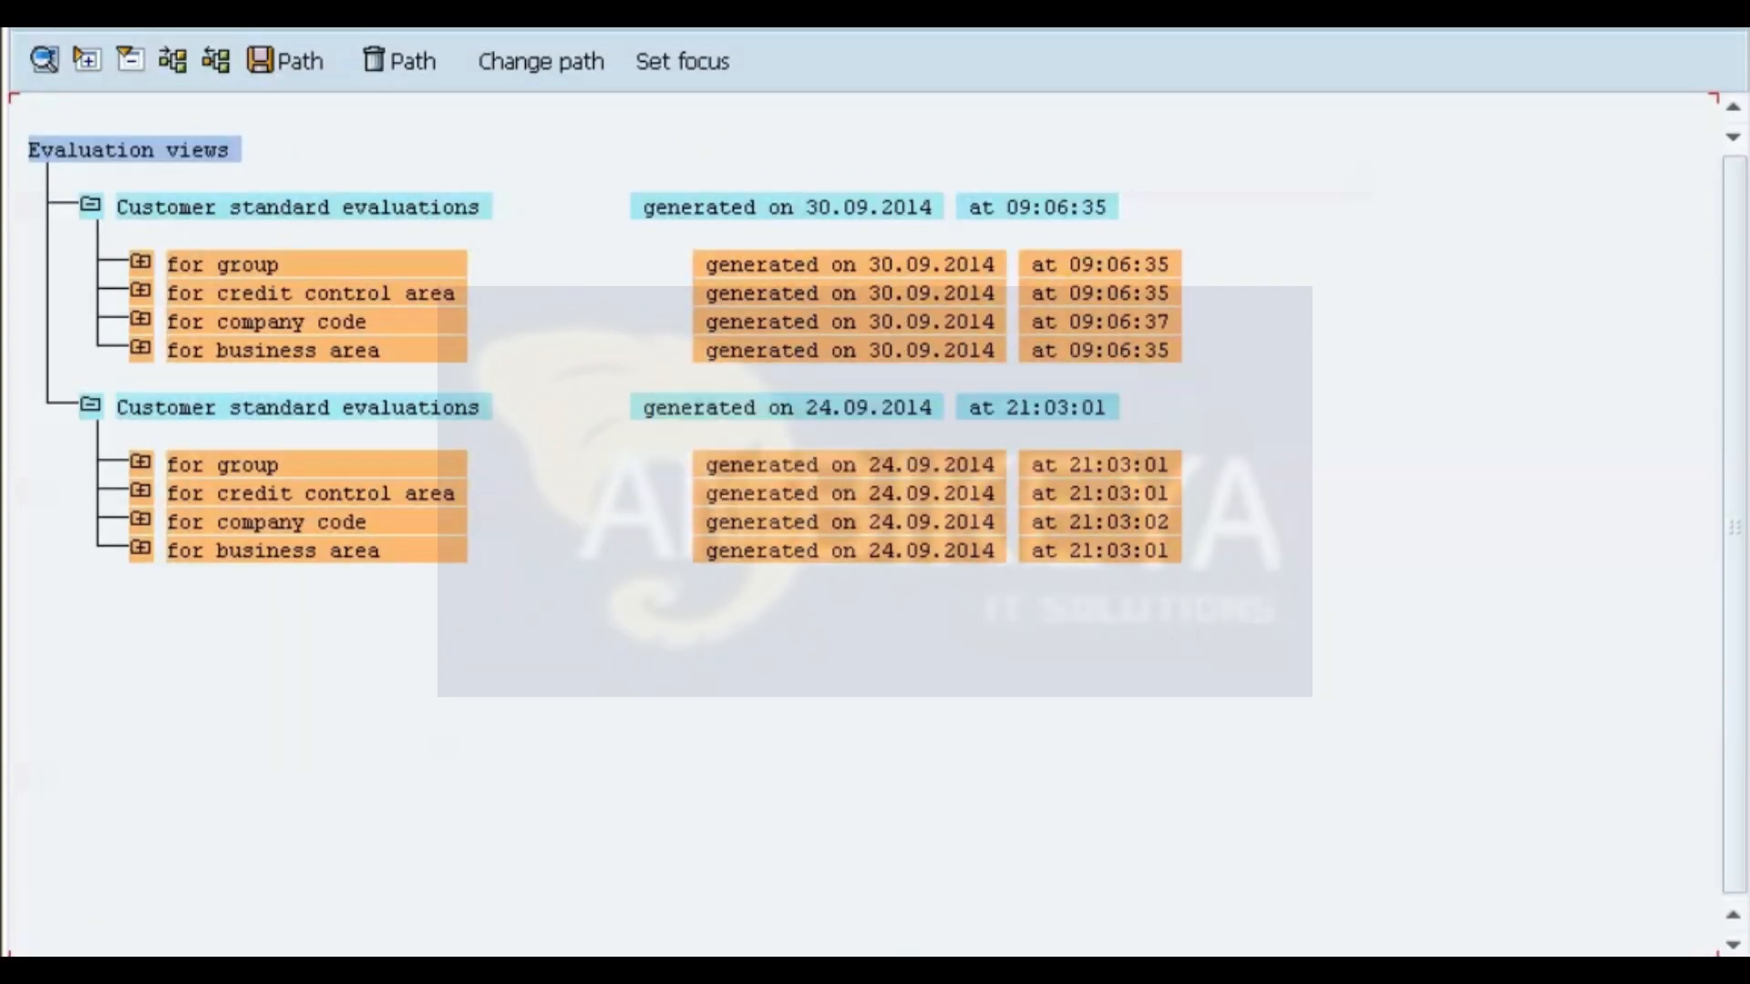
Select the Customer standard evaluations generated on 30.09.2014, set the analysis currency's key date for translation to 30.09.2014, and apply the display settings.
click(147, 207)
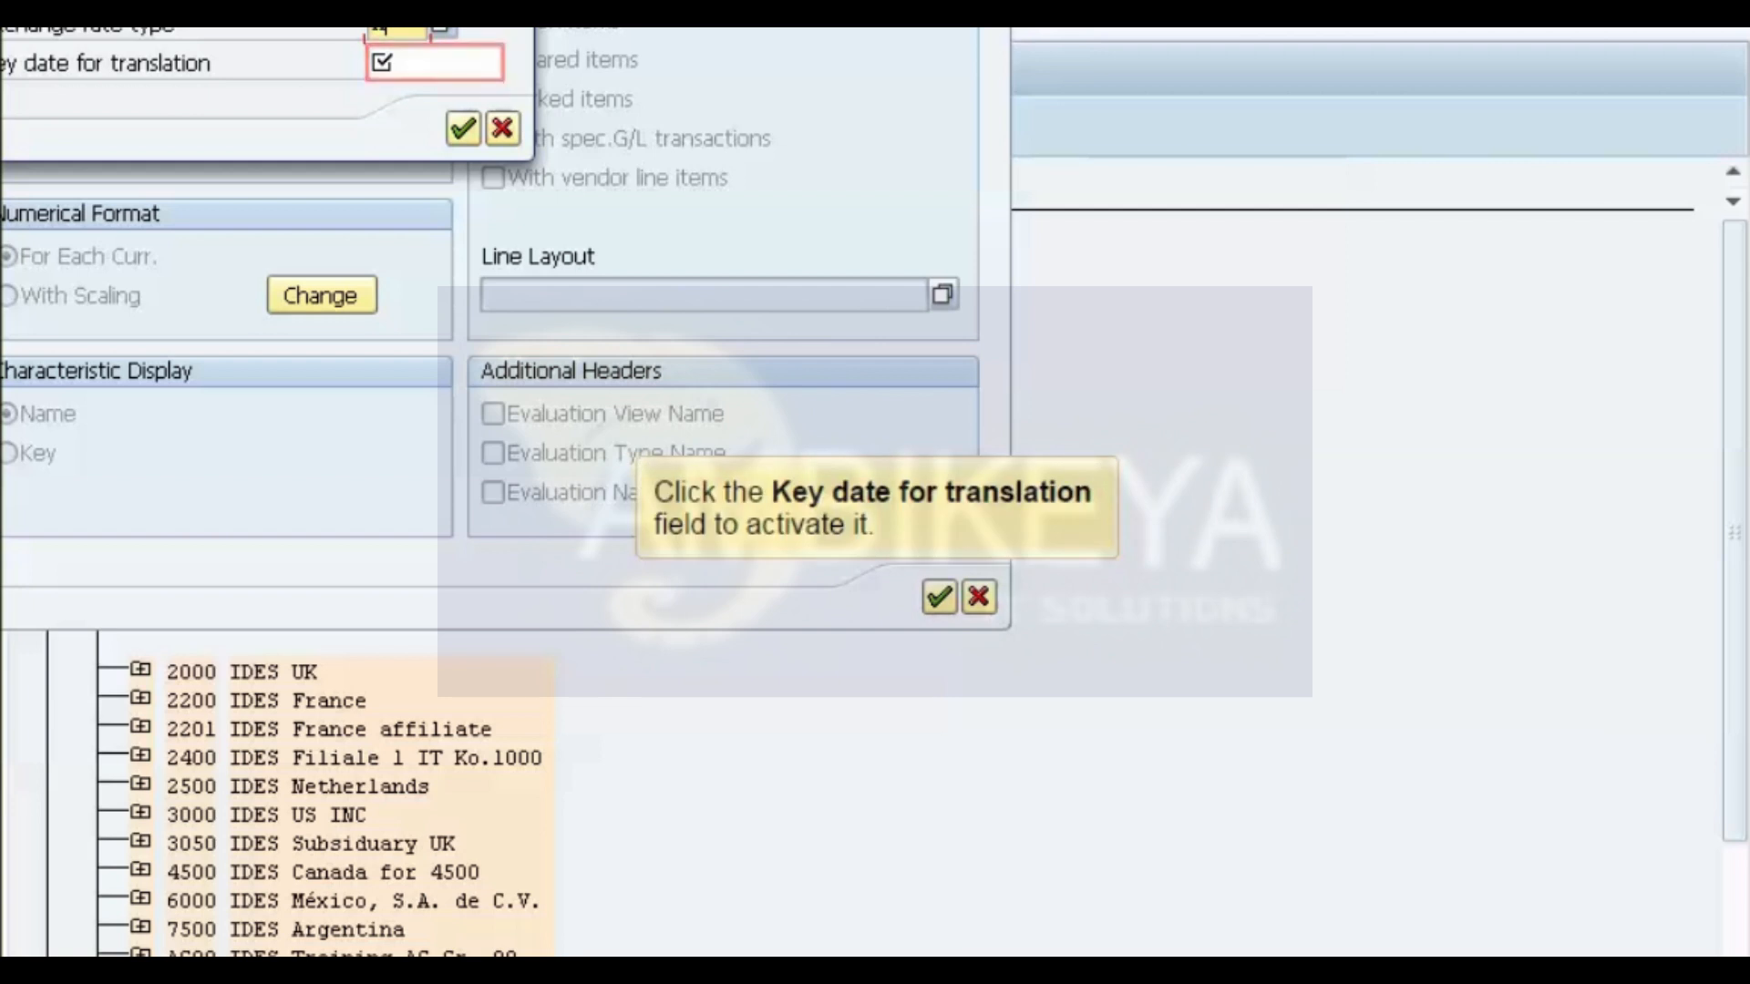
click(434, 62)
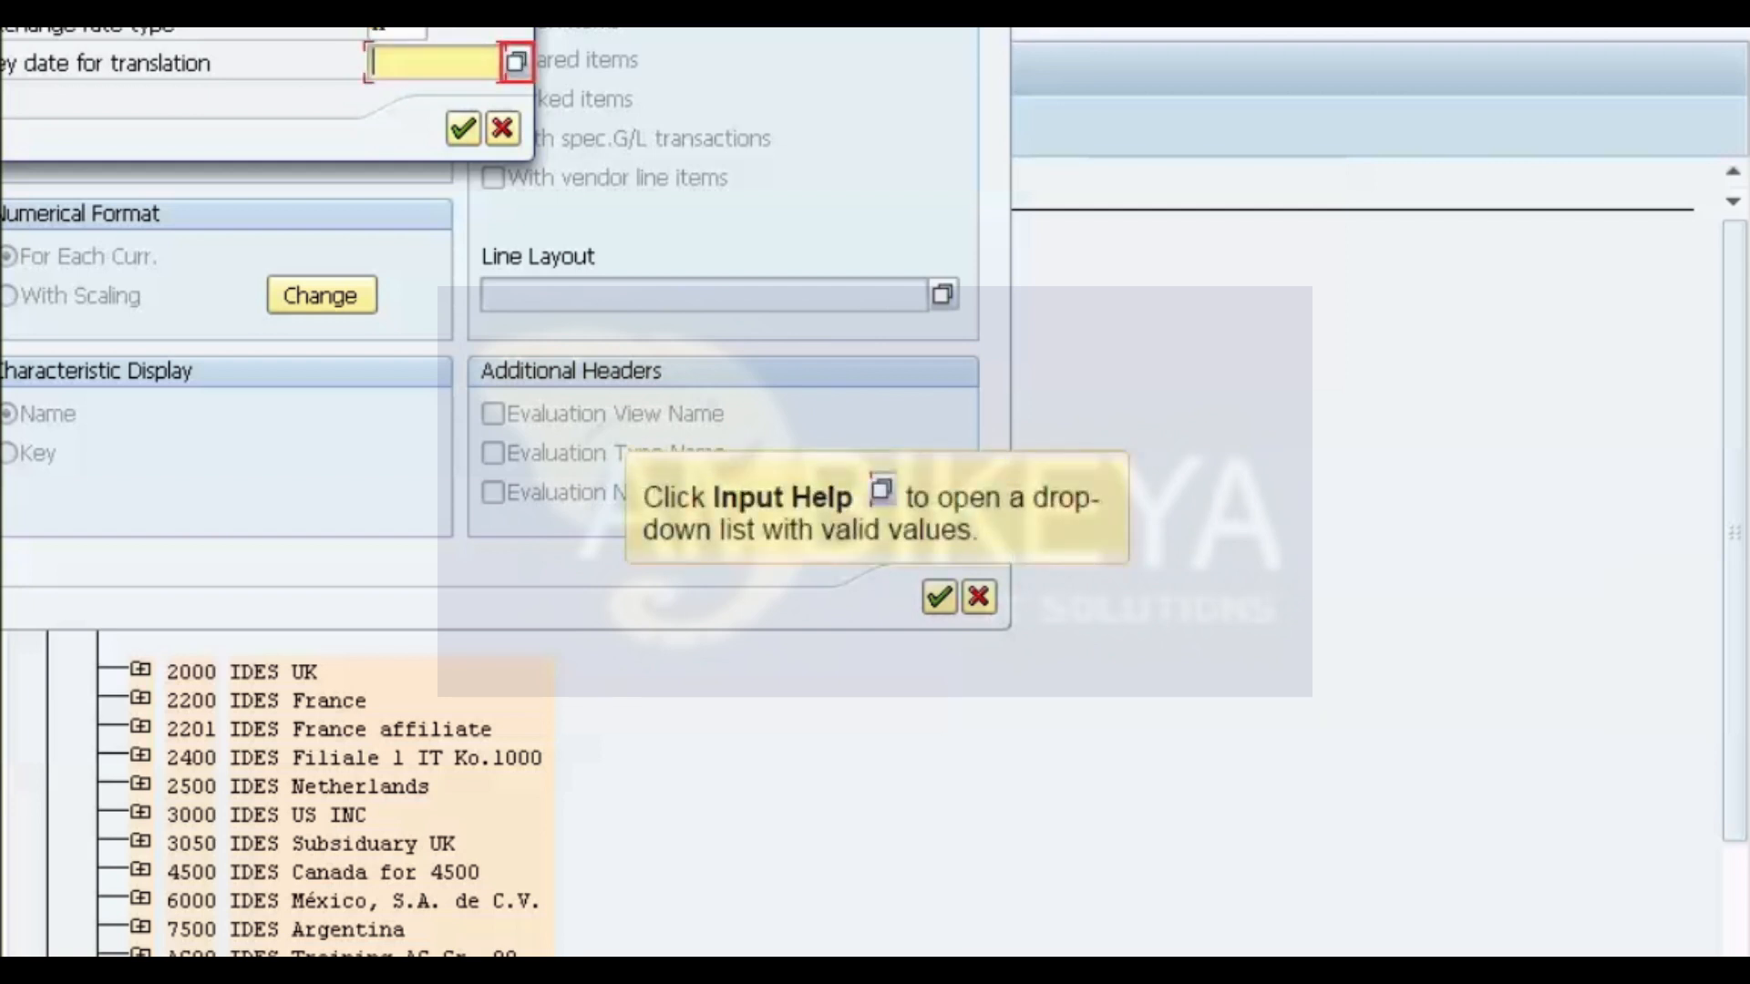
key(F4)
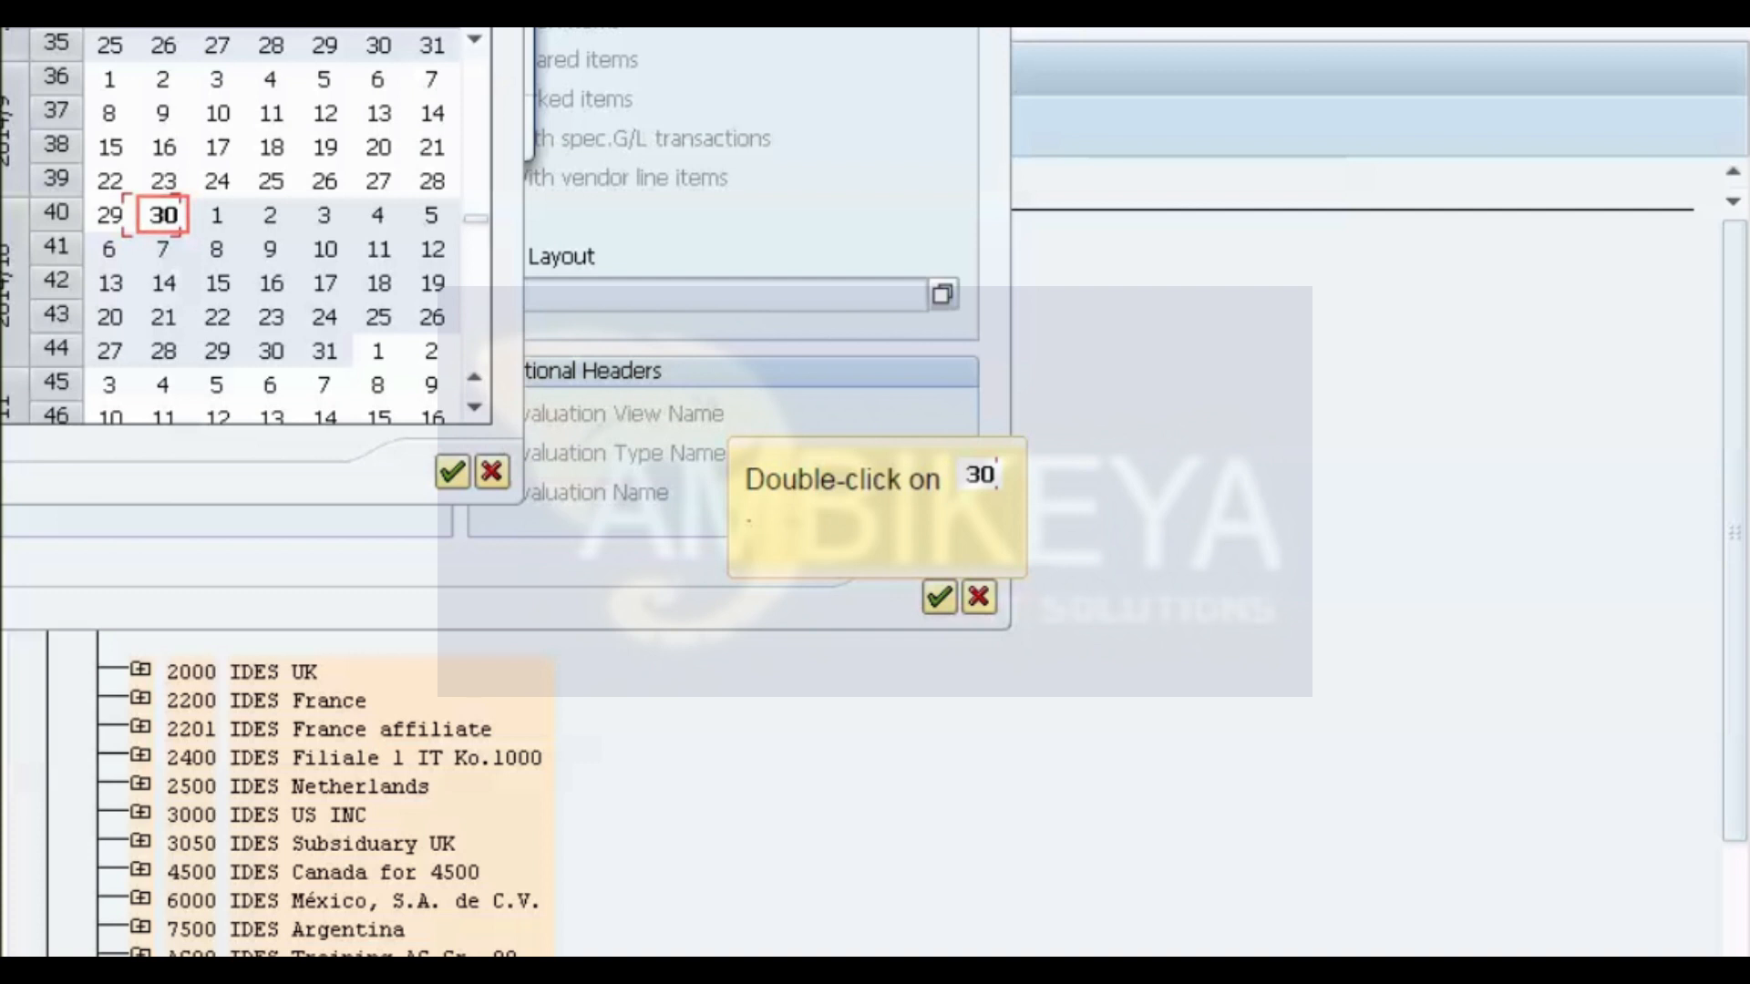
double_click(163, 215)
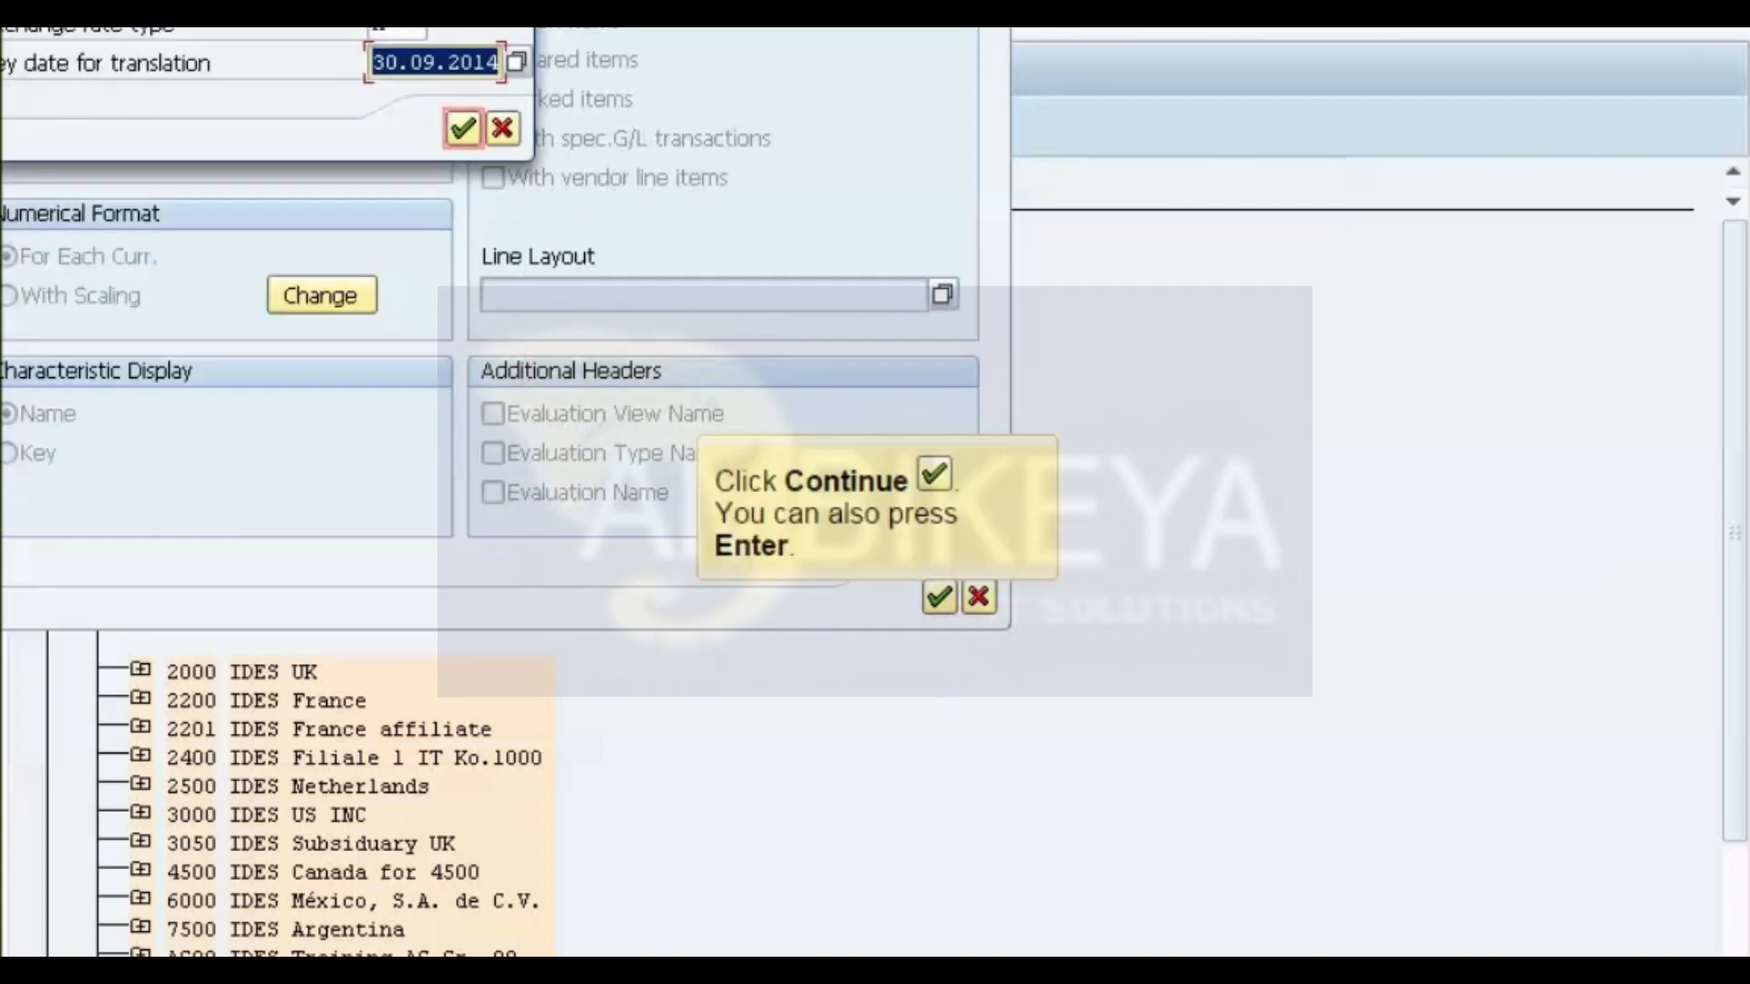
key(Return)
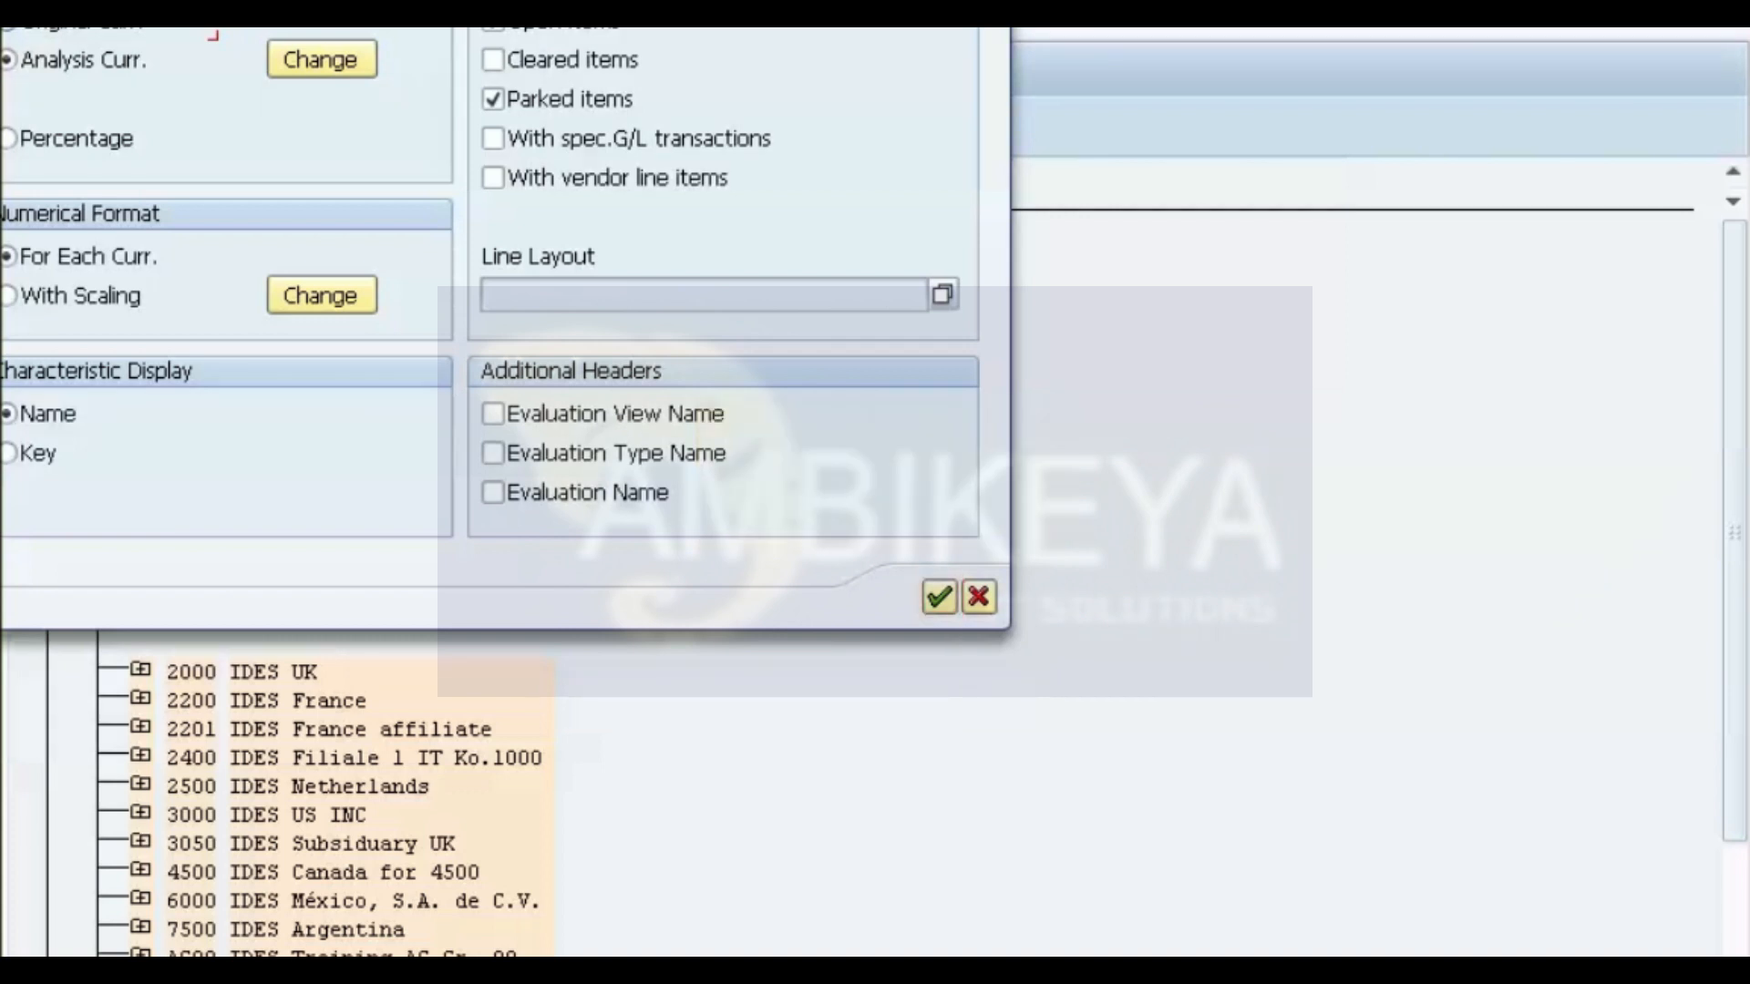
key(Return)
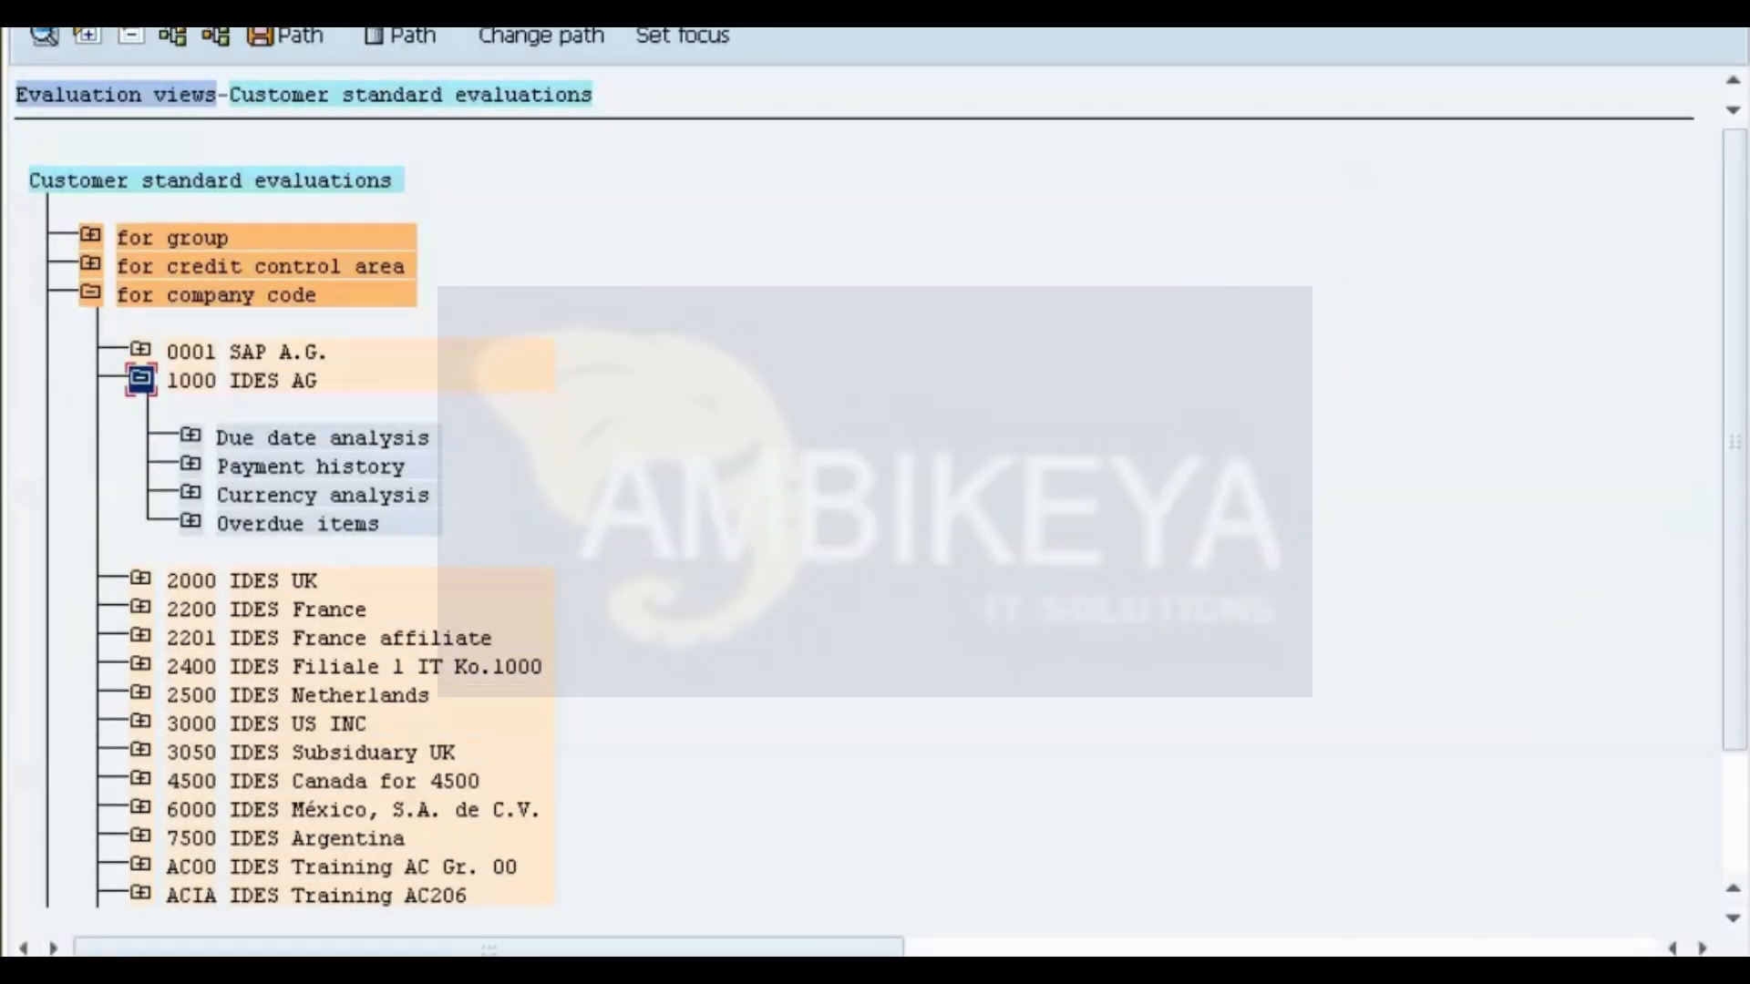